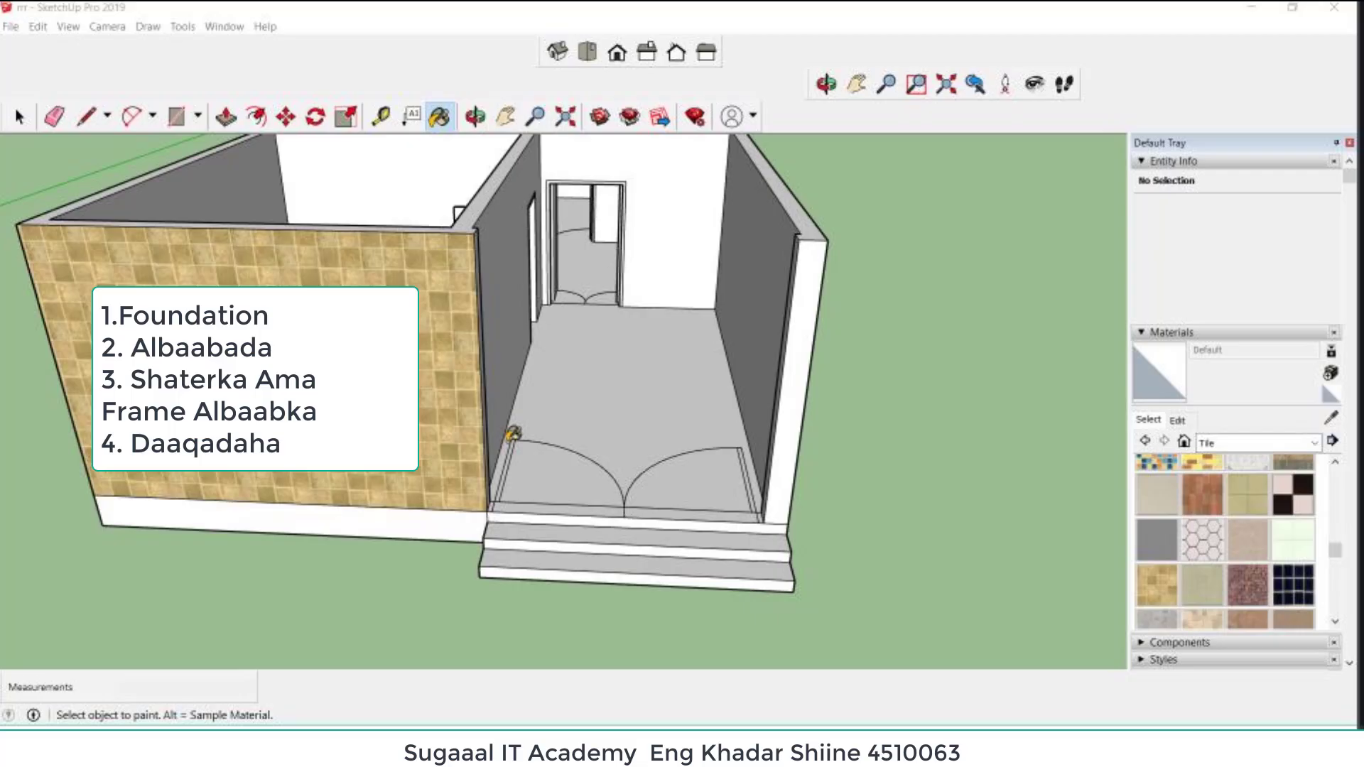
pyautogui.scroll(4, 513, 433)
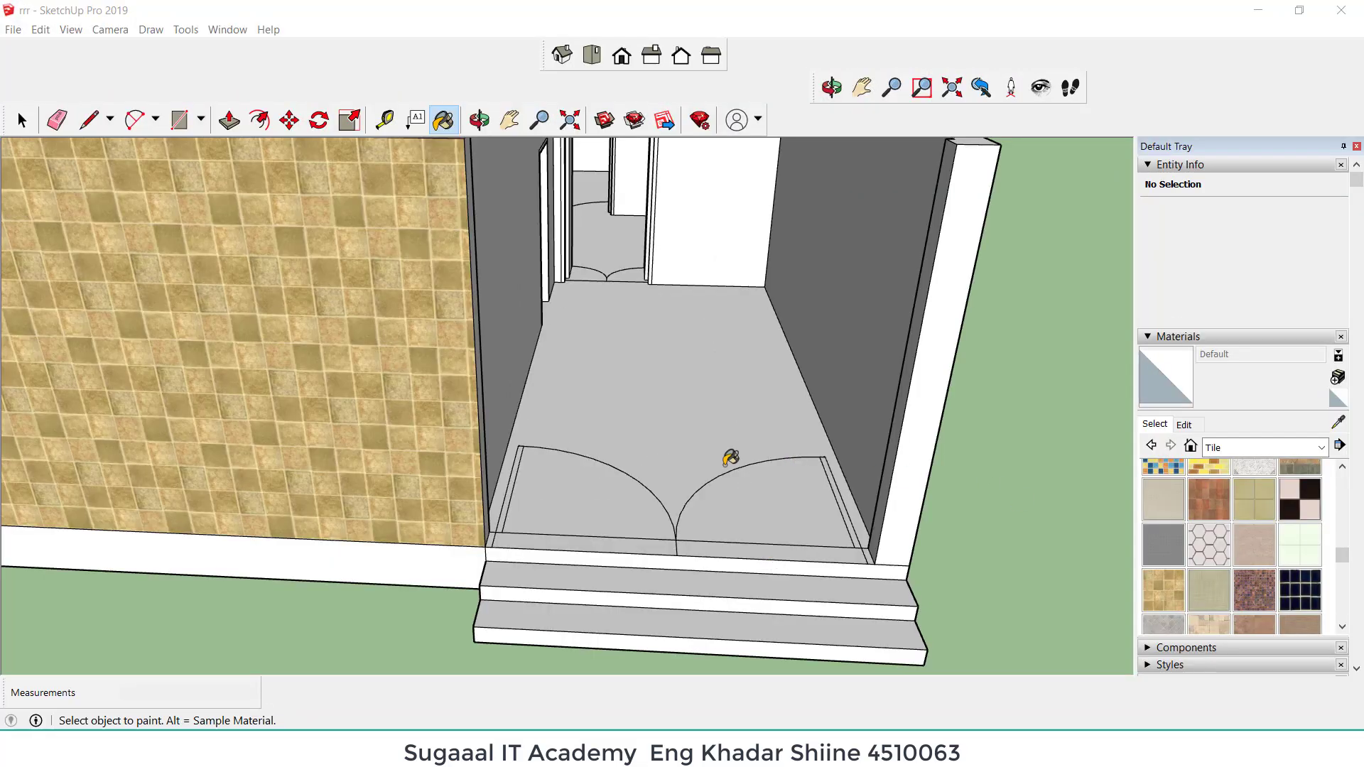
pyautogui.scroll(-4, 487, 411)
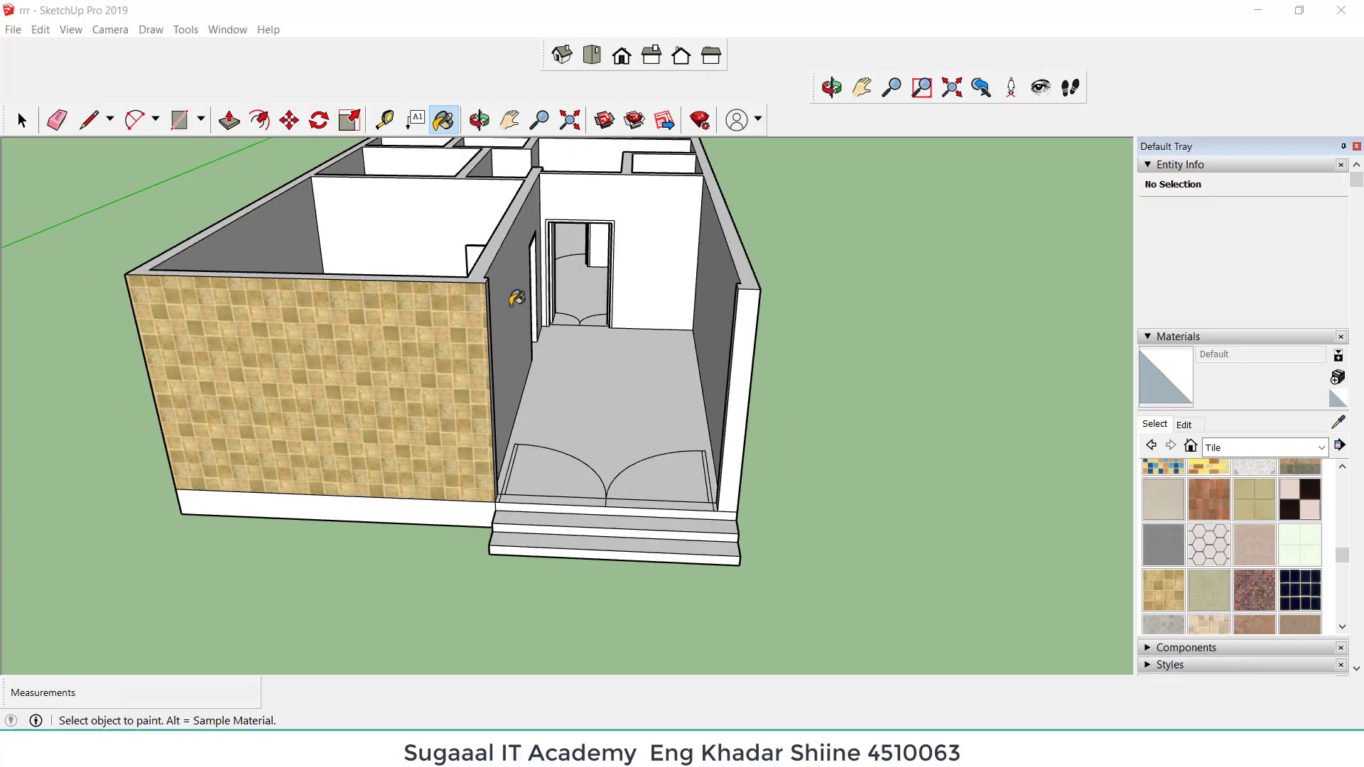
pyautogui.scroll(5, 604, 370)
pyautogui.scroll(-3, 569, 455)
pyautogui.scroll(1, 544, 516)
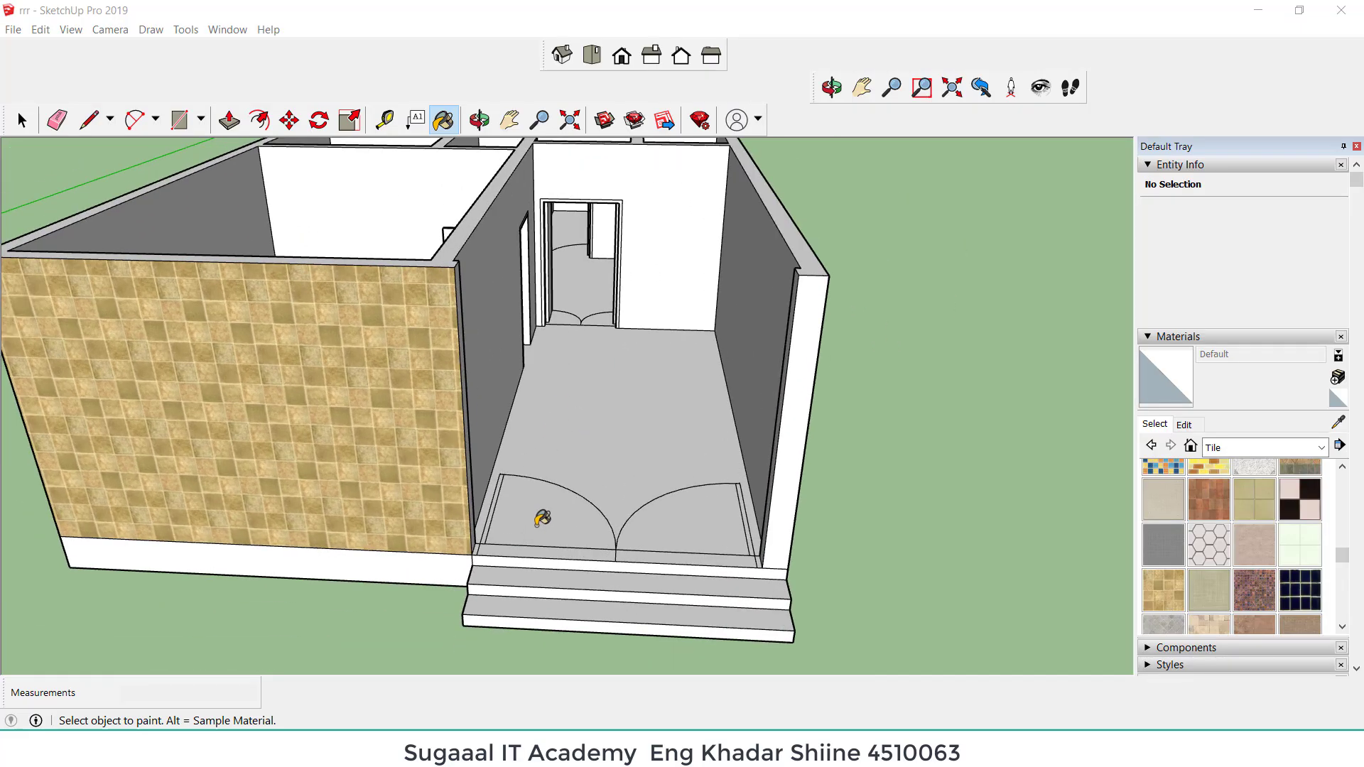
# Step: Place a horizontal guide 0.4 m above the base edge of the long side wall opposite the entrance side
pyautogui.click(488, 129)
pyautogui.moveTo(353, 478); pyautogui.dragTo(929, 457)
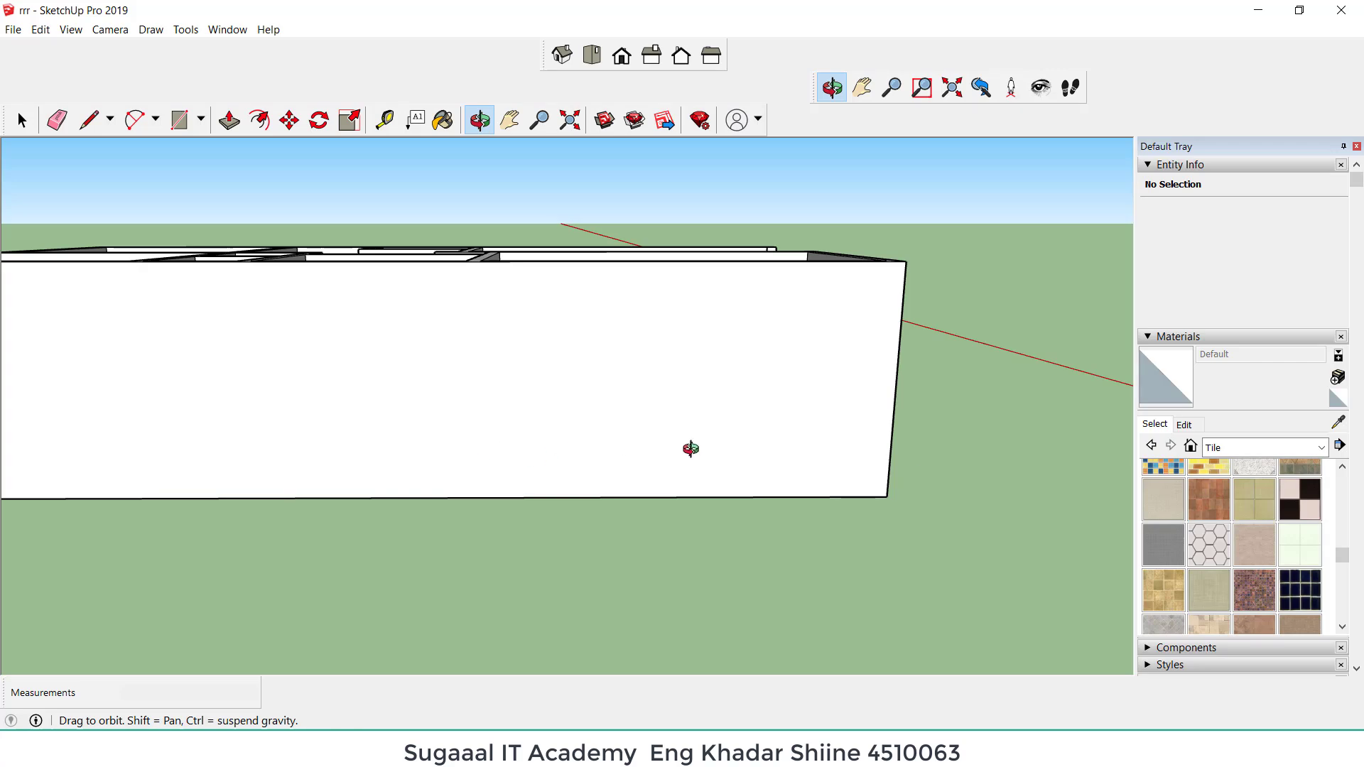
pyautogui.moveTo(691, 448); pyautogui.dragTo(757, 437)
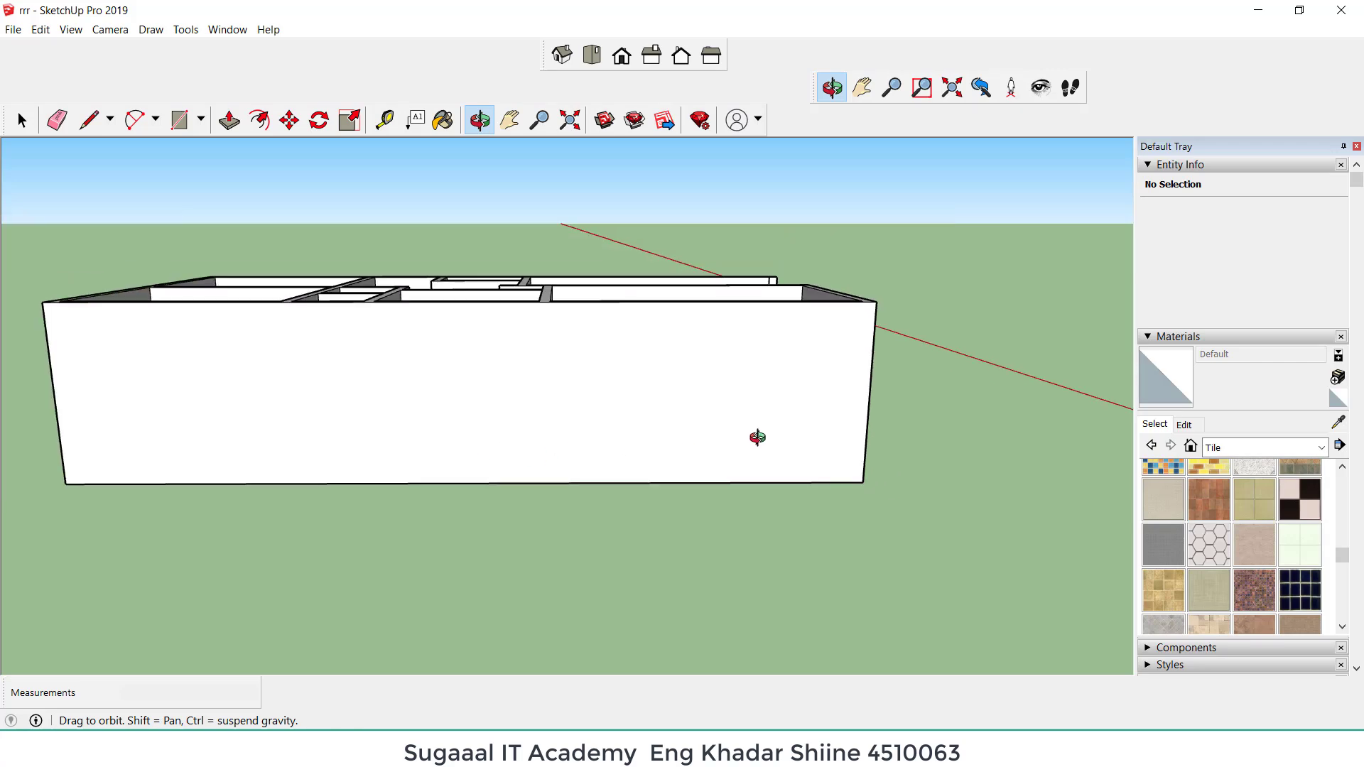
pyautogui.click(385, 120)
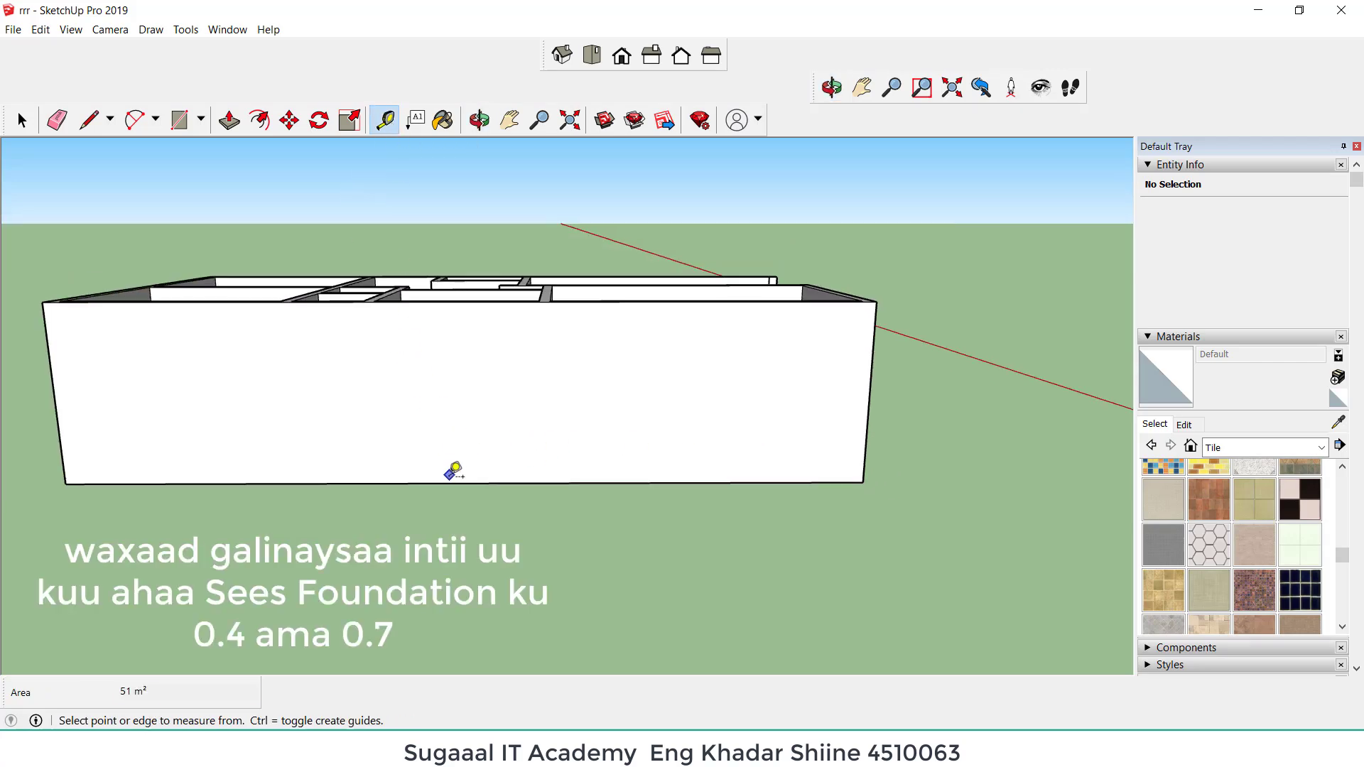
pyautogui.click(449, 483)
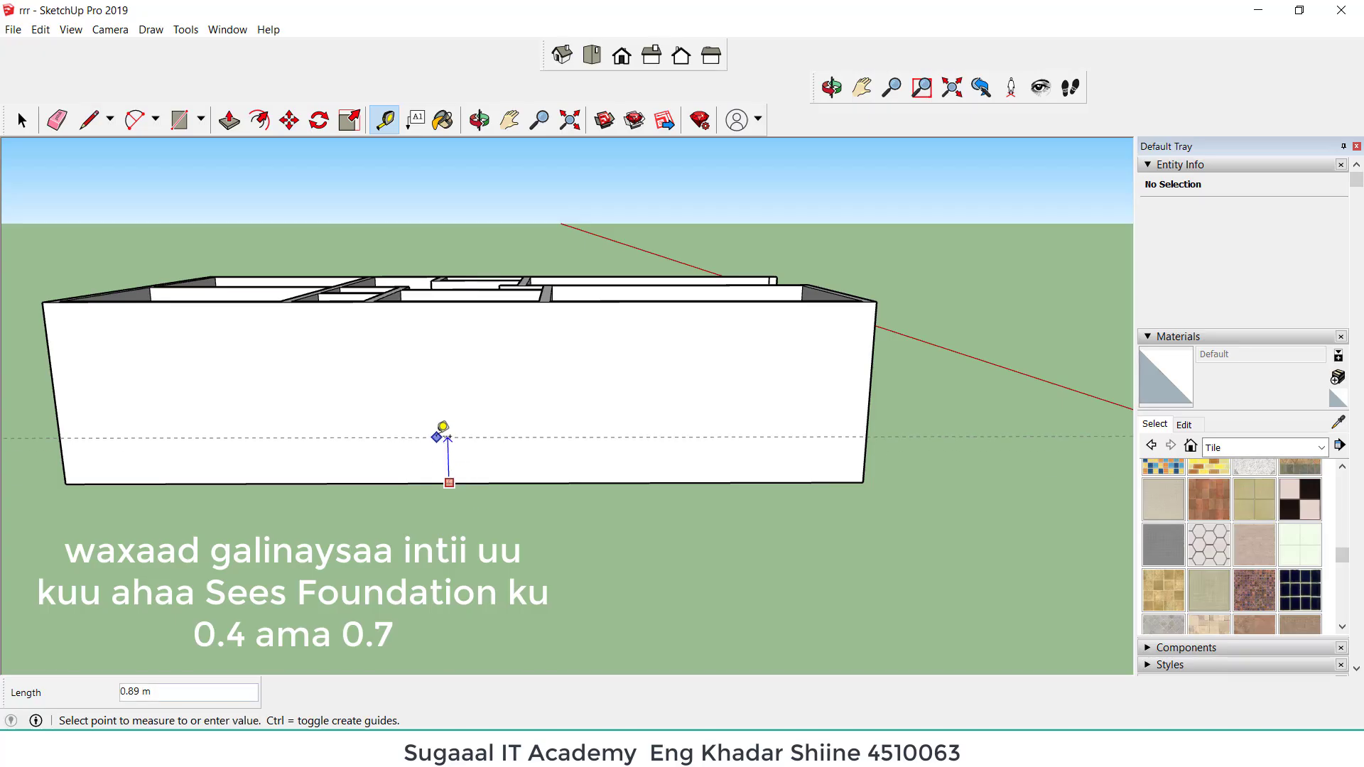
pyautogui.write('0.')
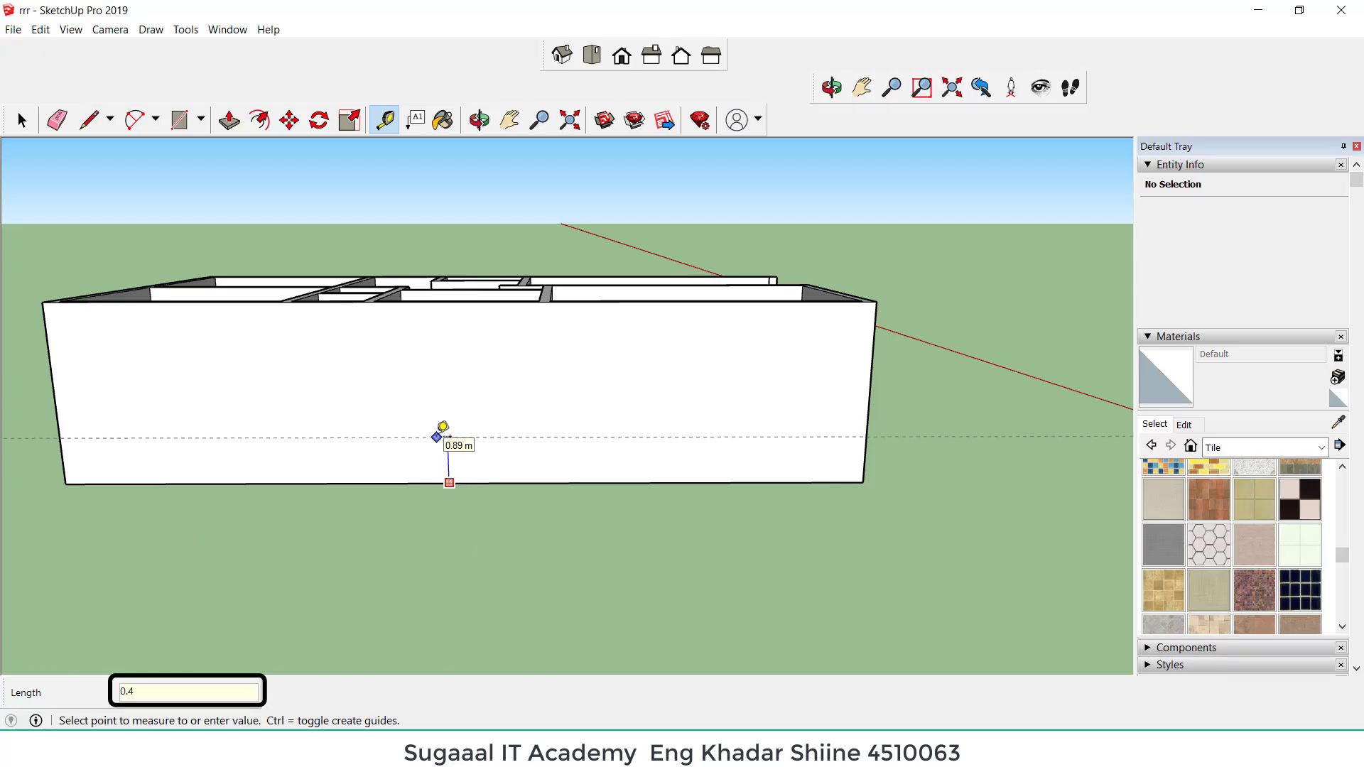
pyautogui.write('4')
pyautogui.press('Return')
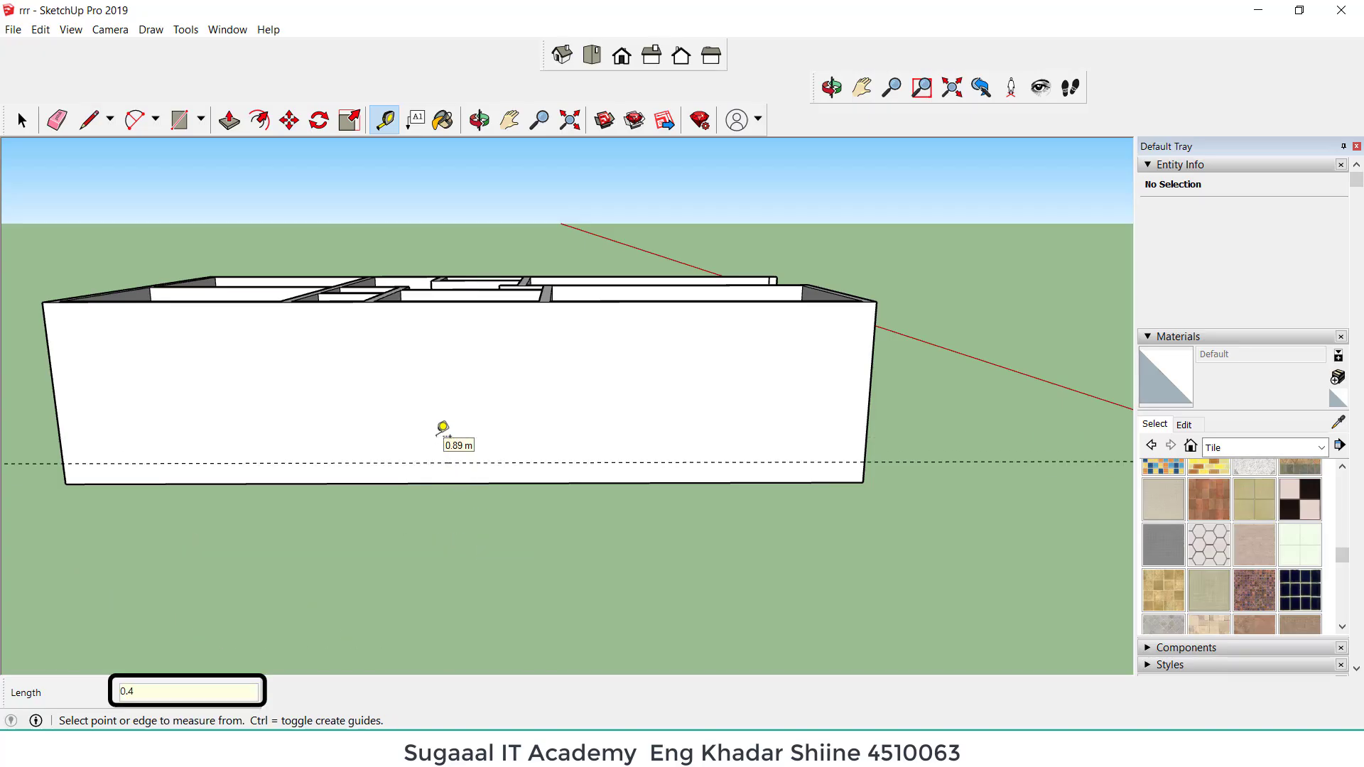
# Step: Draw a line along the guide across the full length of this long side wall to mark the foundation band
pyautogui.click(90, 120)
pyautogui.click(865, 461)
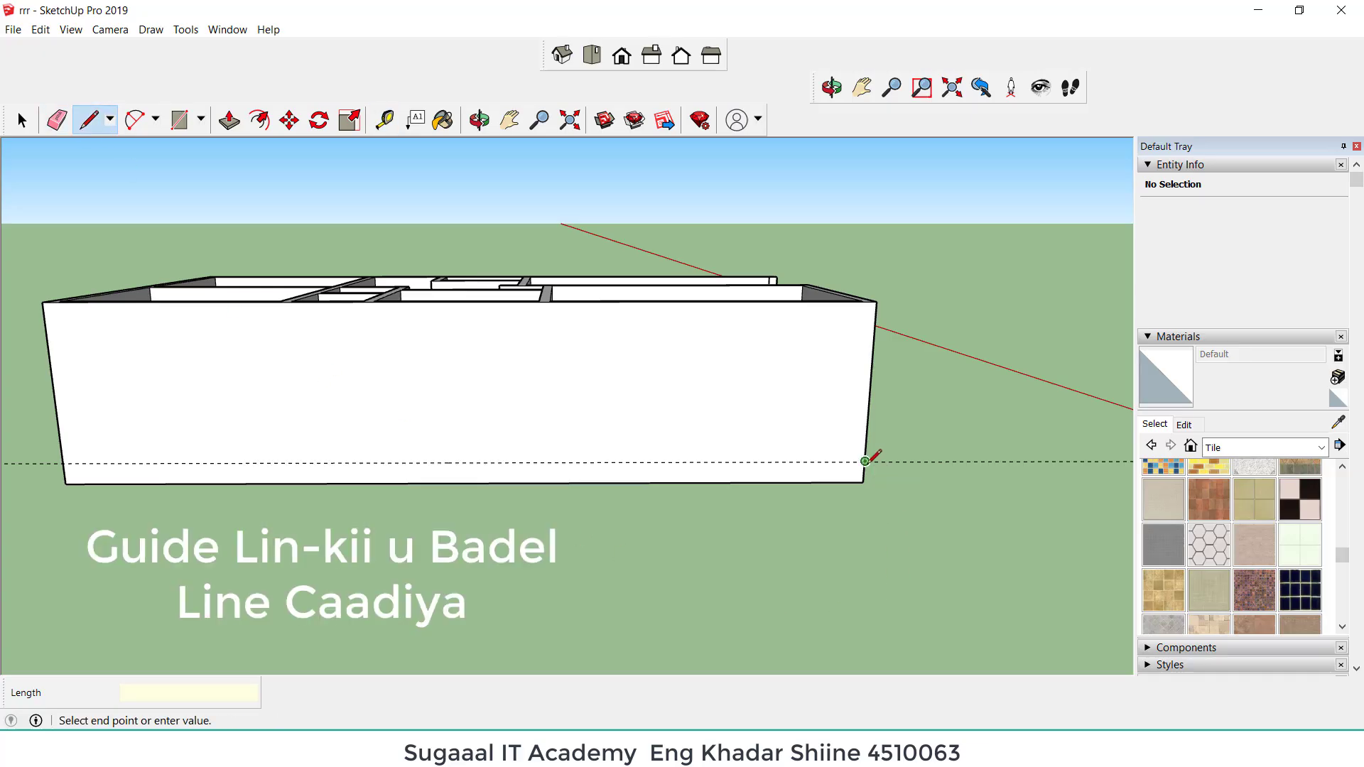
pyautogui.click(62, 462)
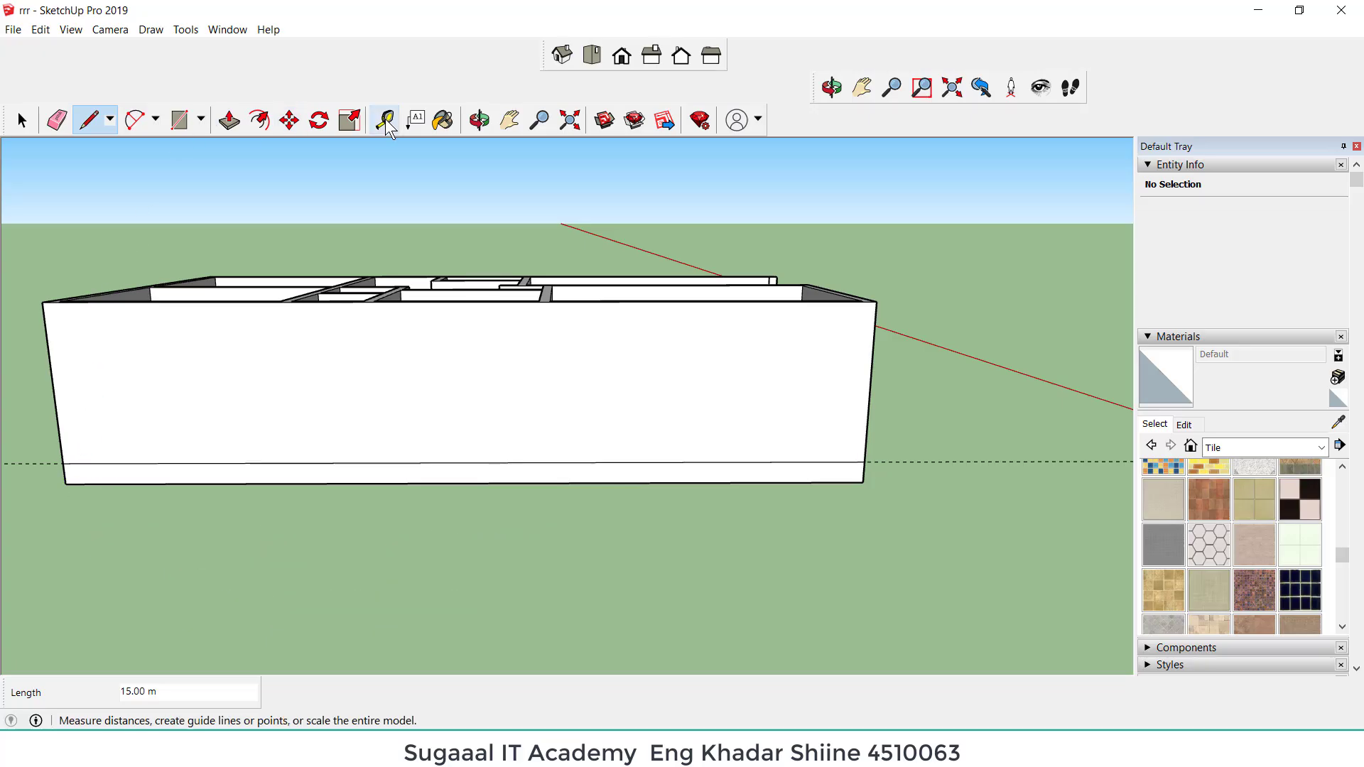
# Step: Place a horizontal guide 0.4 m above the base edge of the back wall
pyautogui.click(480, 120)
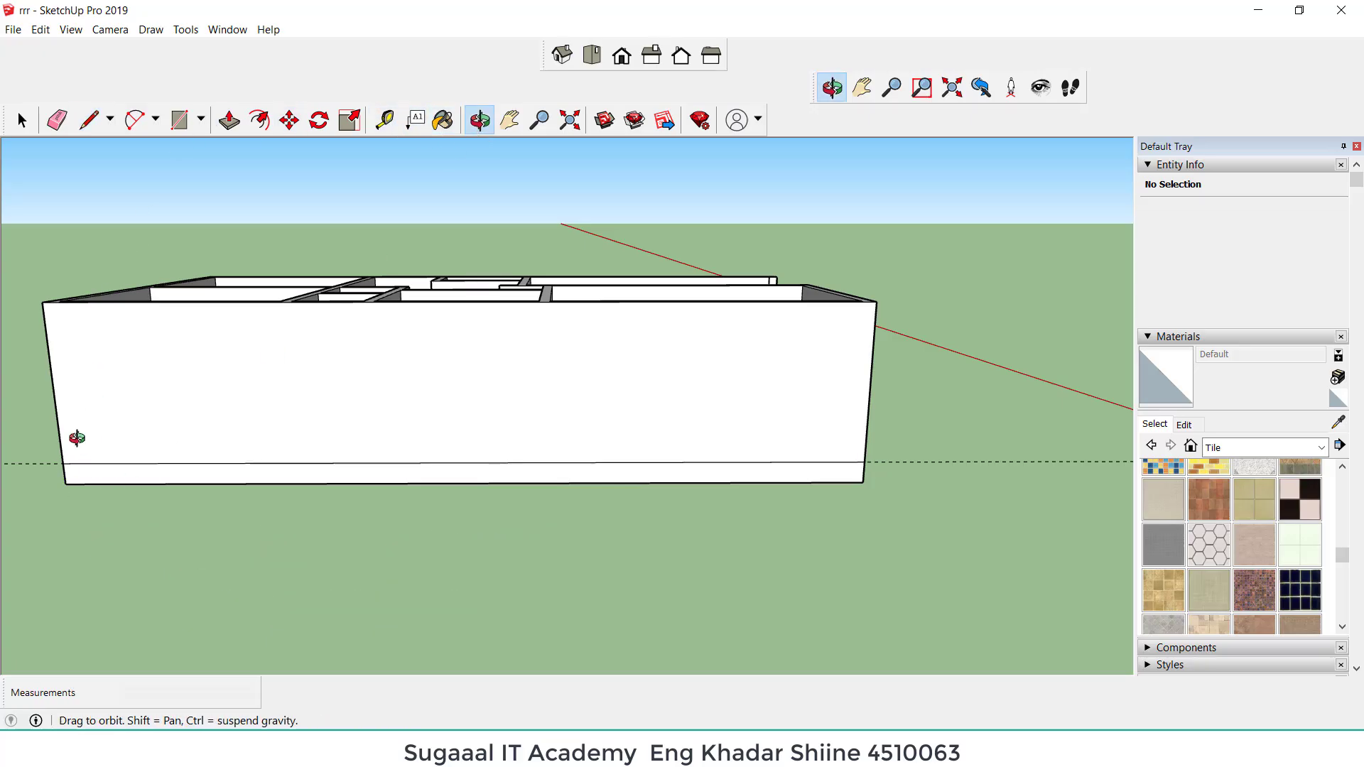
pyautogui.moveTo(77, 438); pyautogui.dragTo(617, 408)
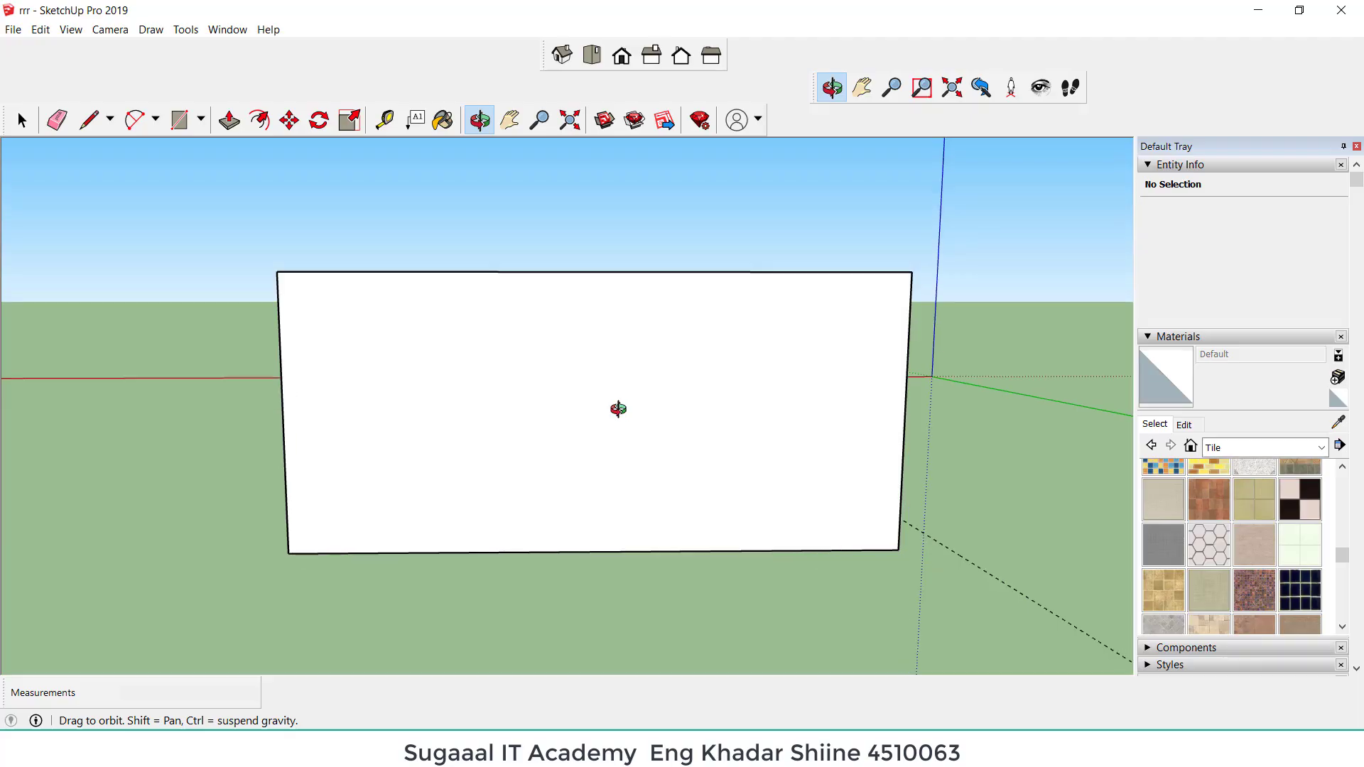
pyautogui.click(384, 120)
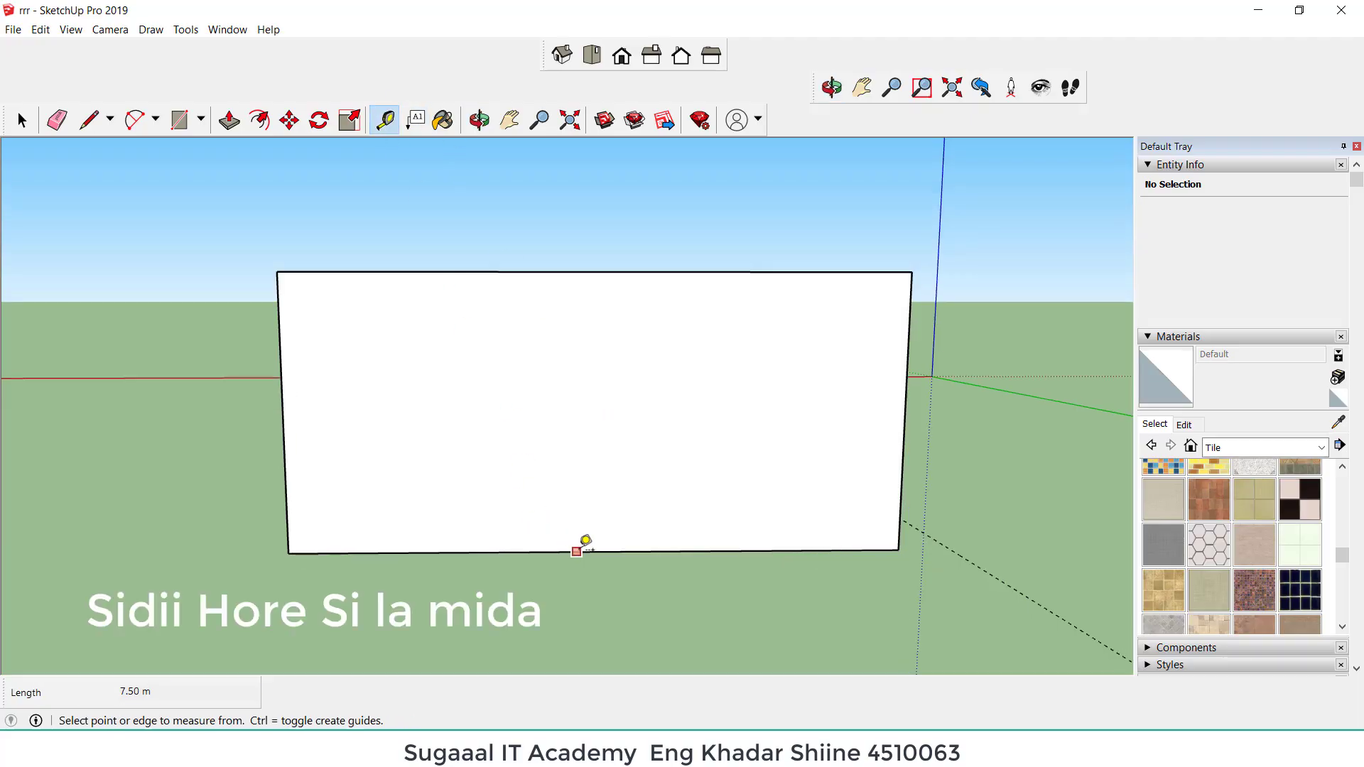
pyautogui.click(595, 551)
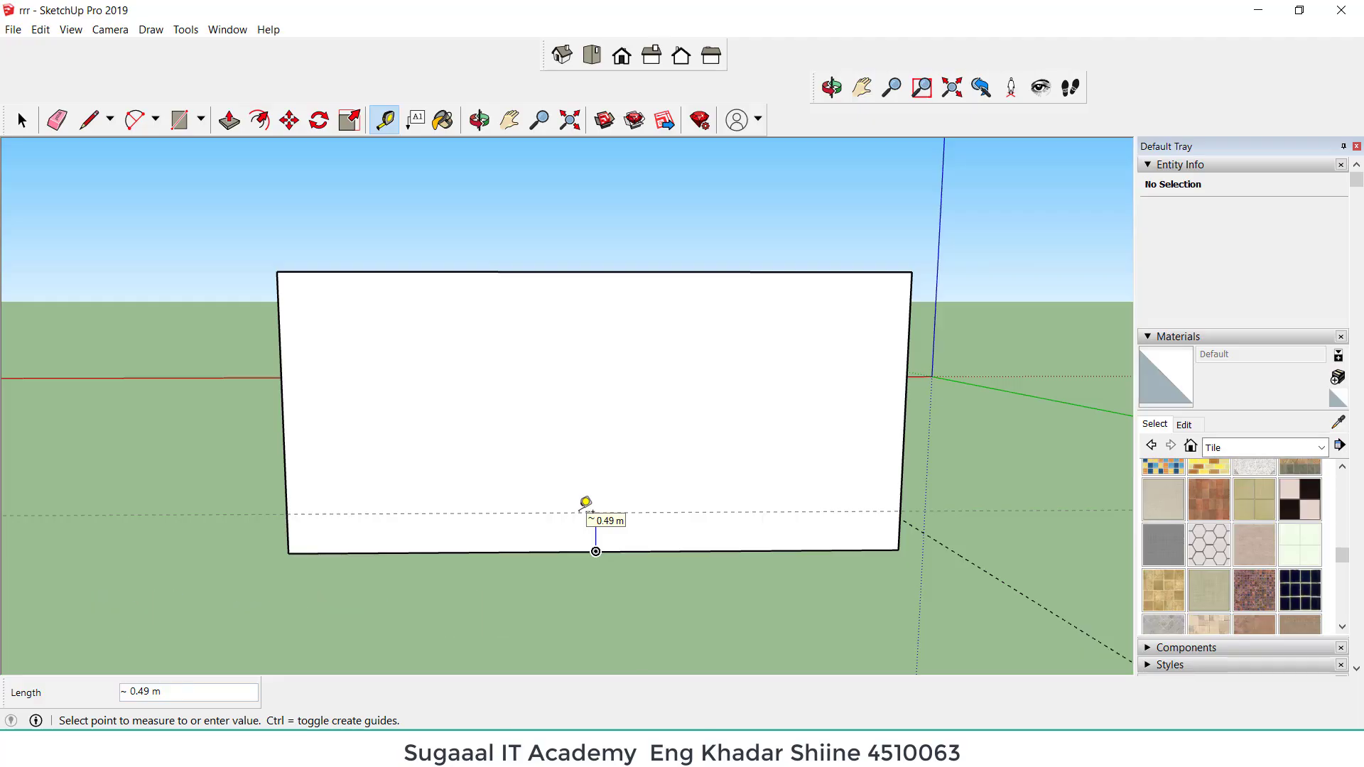
pyautogui.write('0.4')
pyautogui.press('Return')
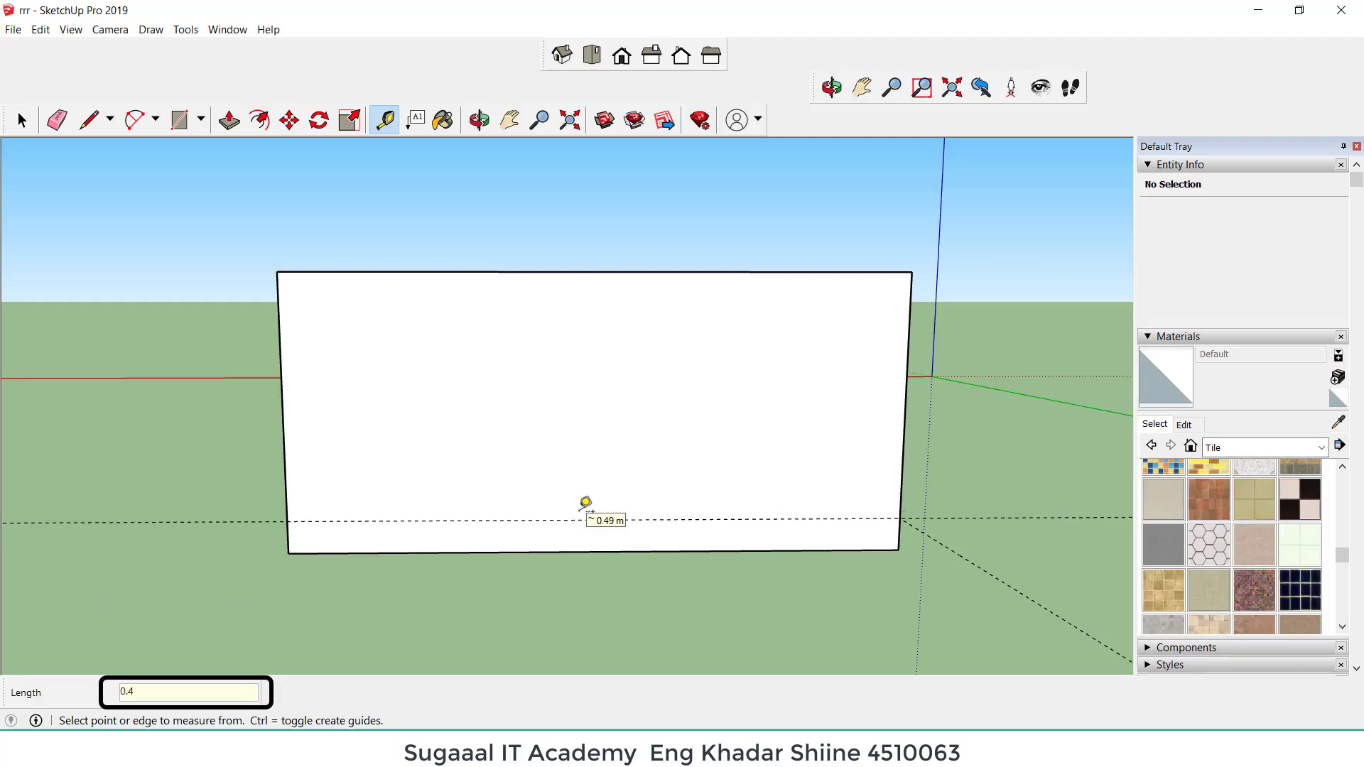
# Step: Draw a foundation line along the guide from one vertical edge of the back wall to the other
pyautogui.click(90, 120)
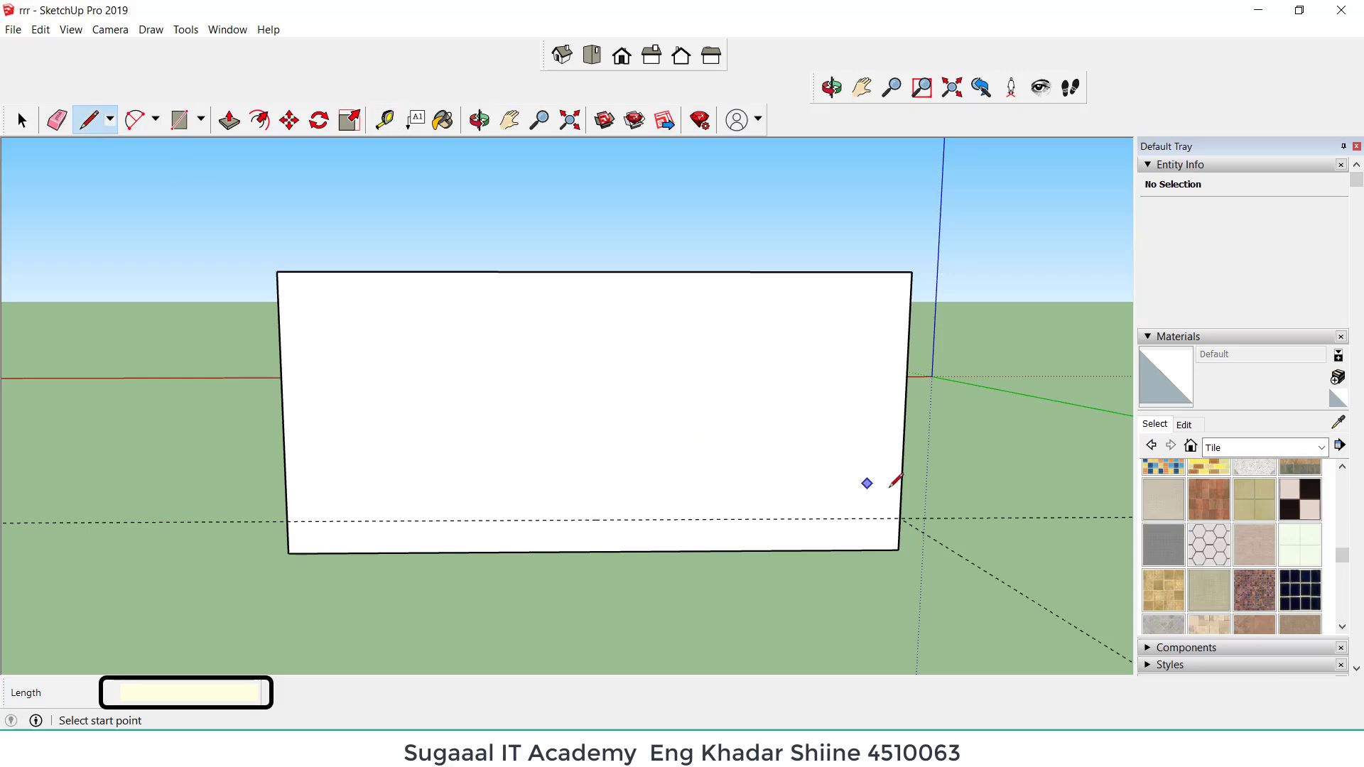
pyautogui.click(900, 518)
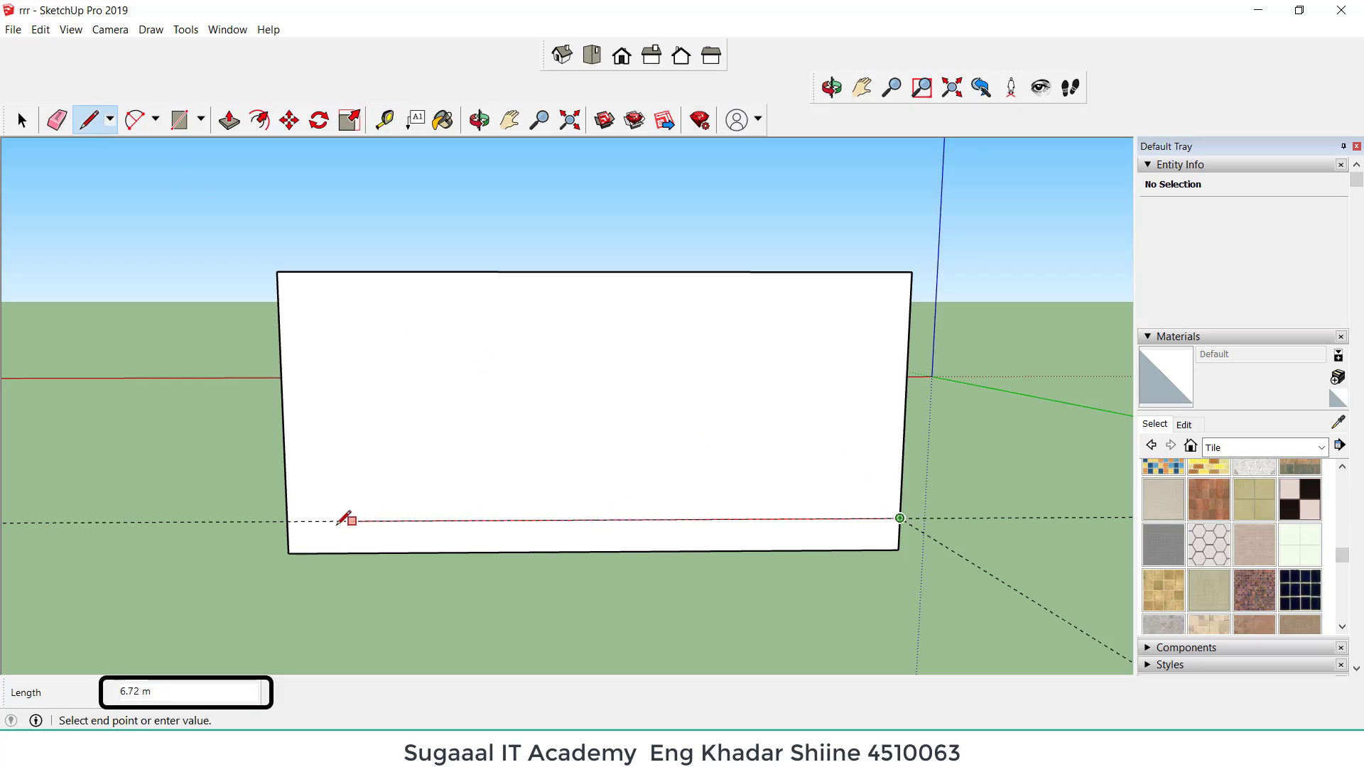
pyautogui.click(288, 520)
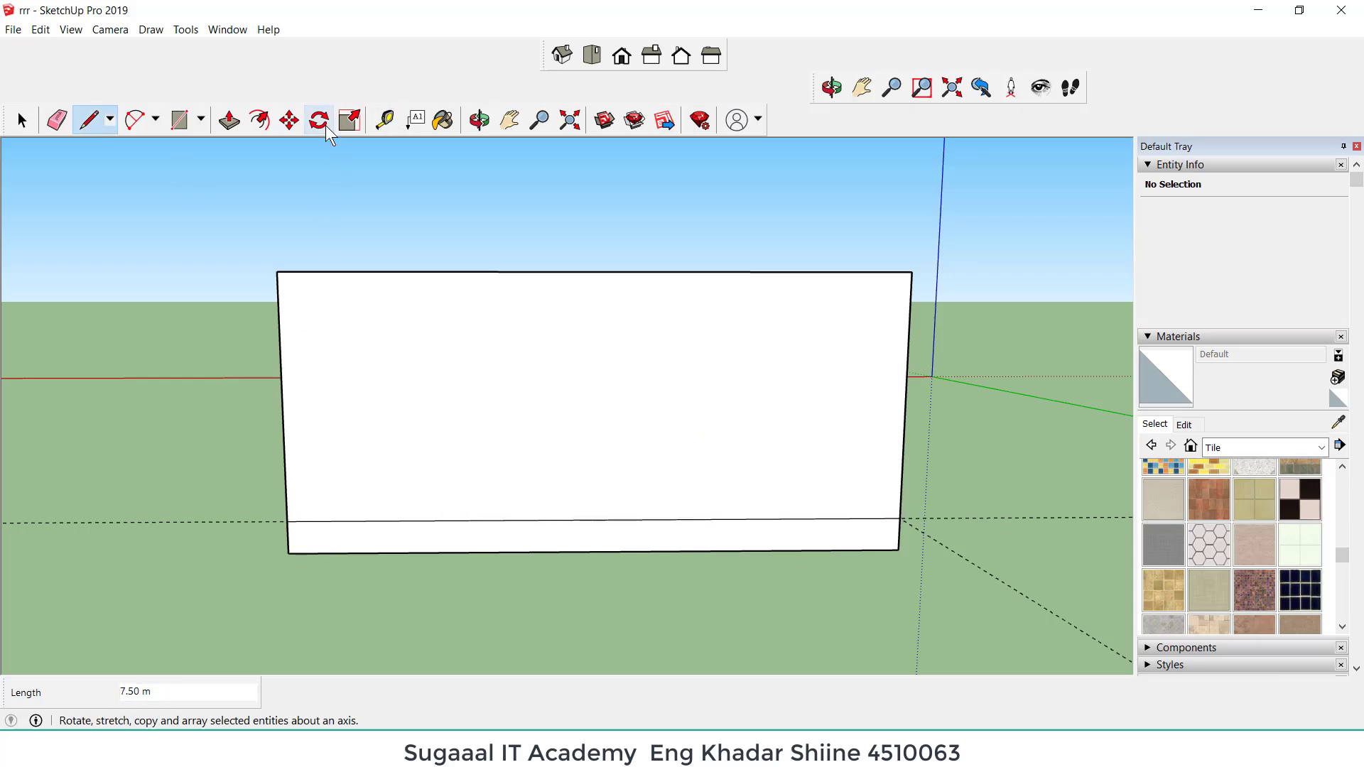
# Step: Place a horizontal guide above the base of the entrance-side long wall, level with the back wall's guide
pyautogui.click(479, 120)
pyautogui.moveTo(335, 399); pyautogui.dragTo(692, 419)
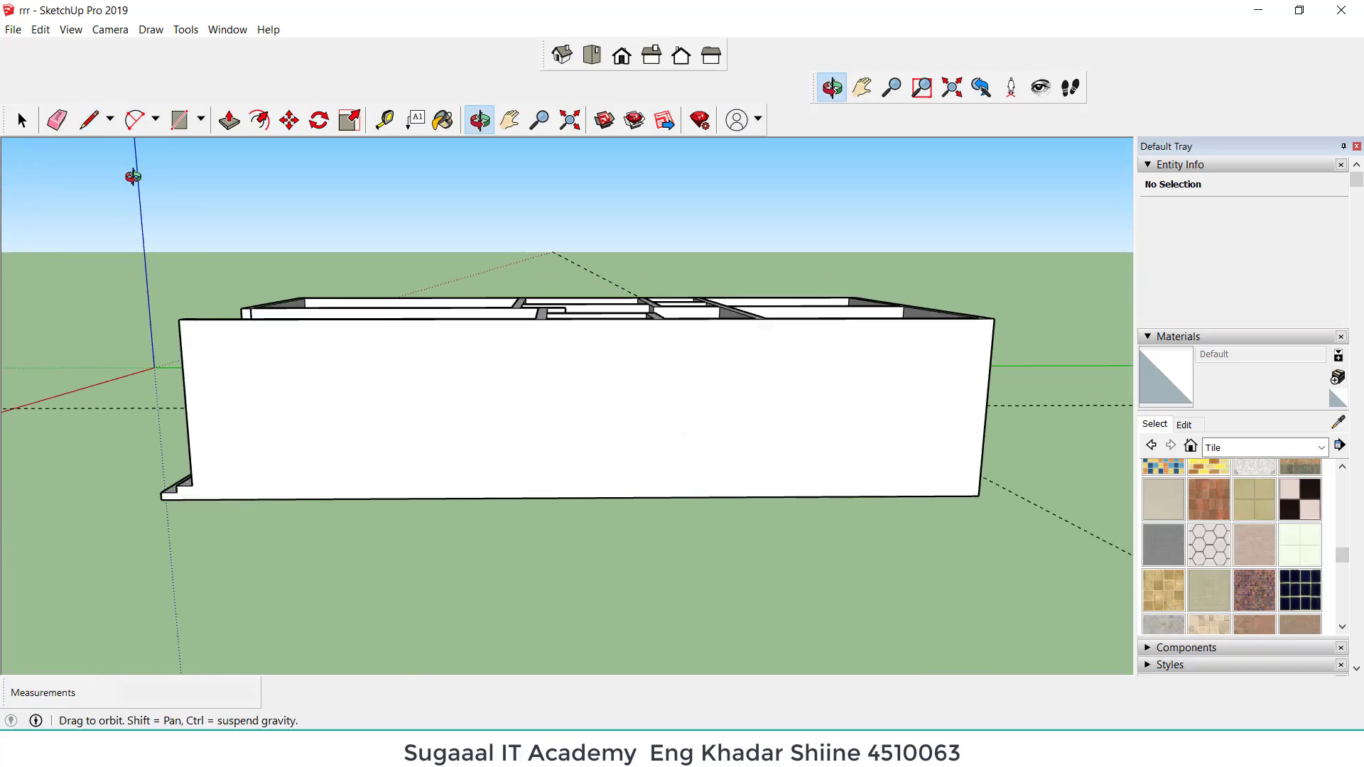
pyautogui.click(384, 120)
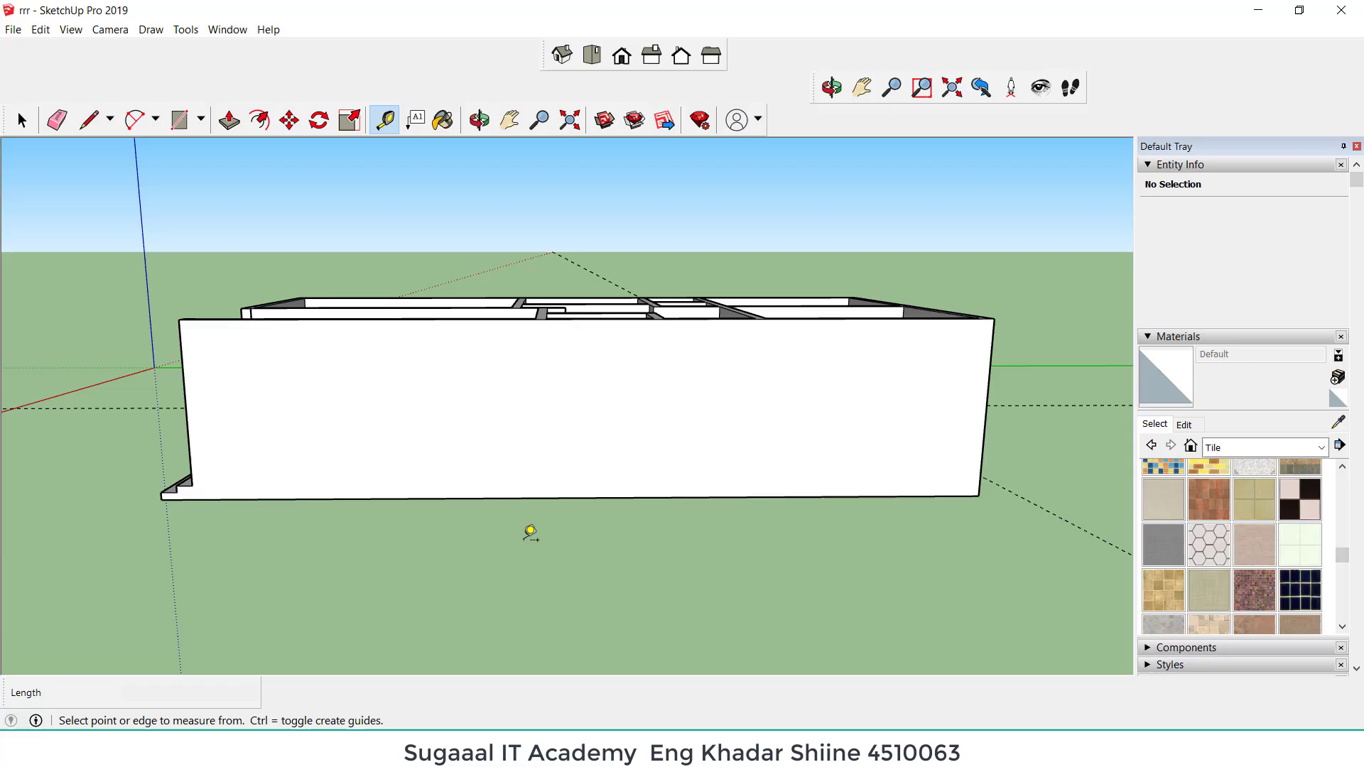
pyautogui.click(573, 497)
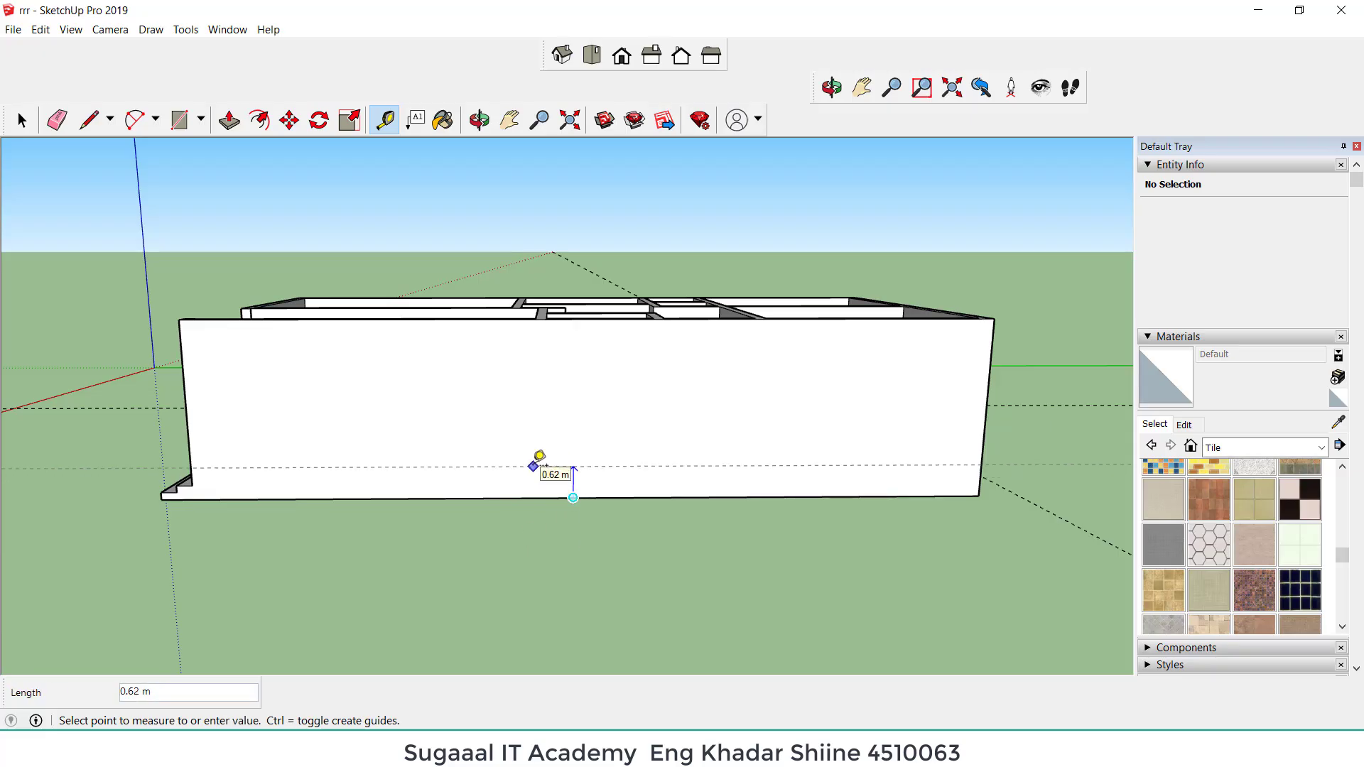
pyautogui.press('Return')
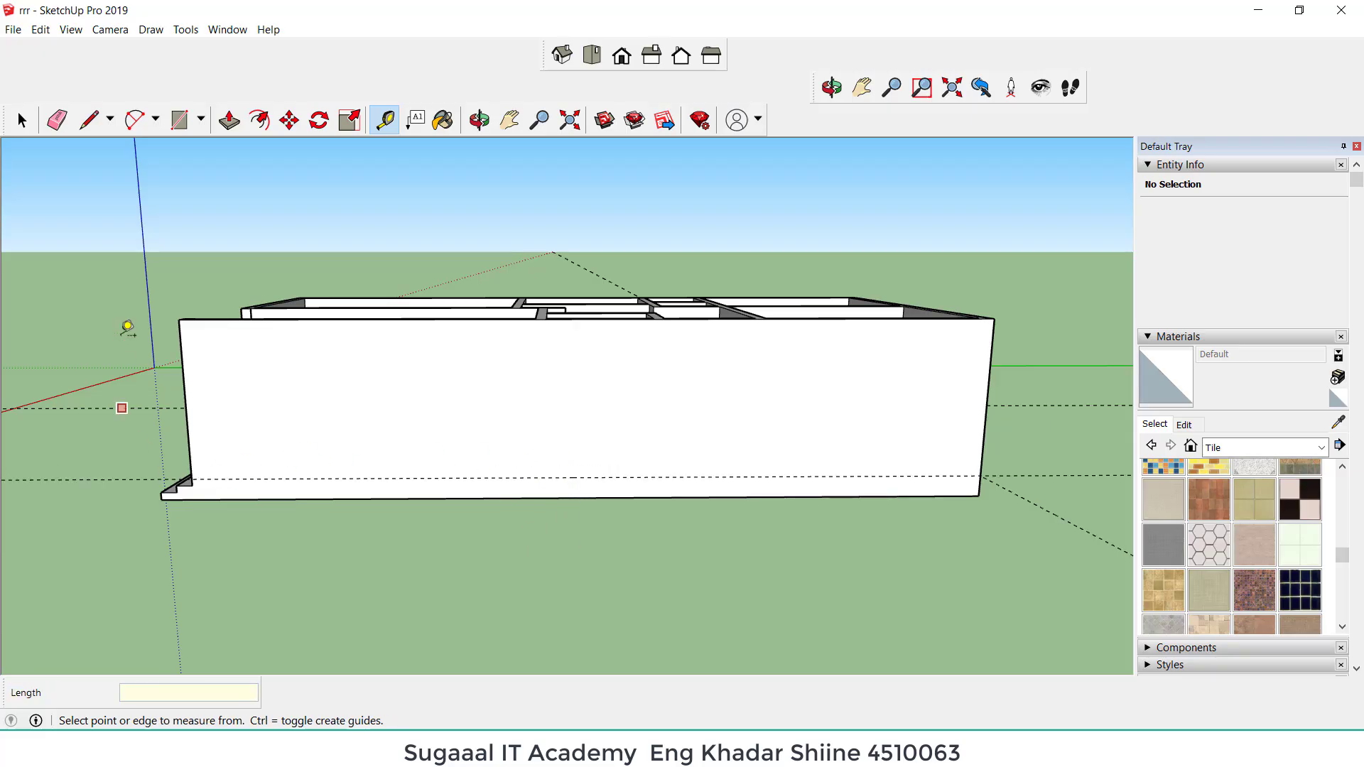
# Step: Draw a foundation line along the guide across the full length of the entrance-side long wall
pyautogui.click(88, 120)
pyautogui.click(191, 479)
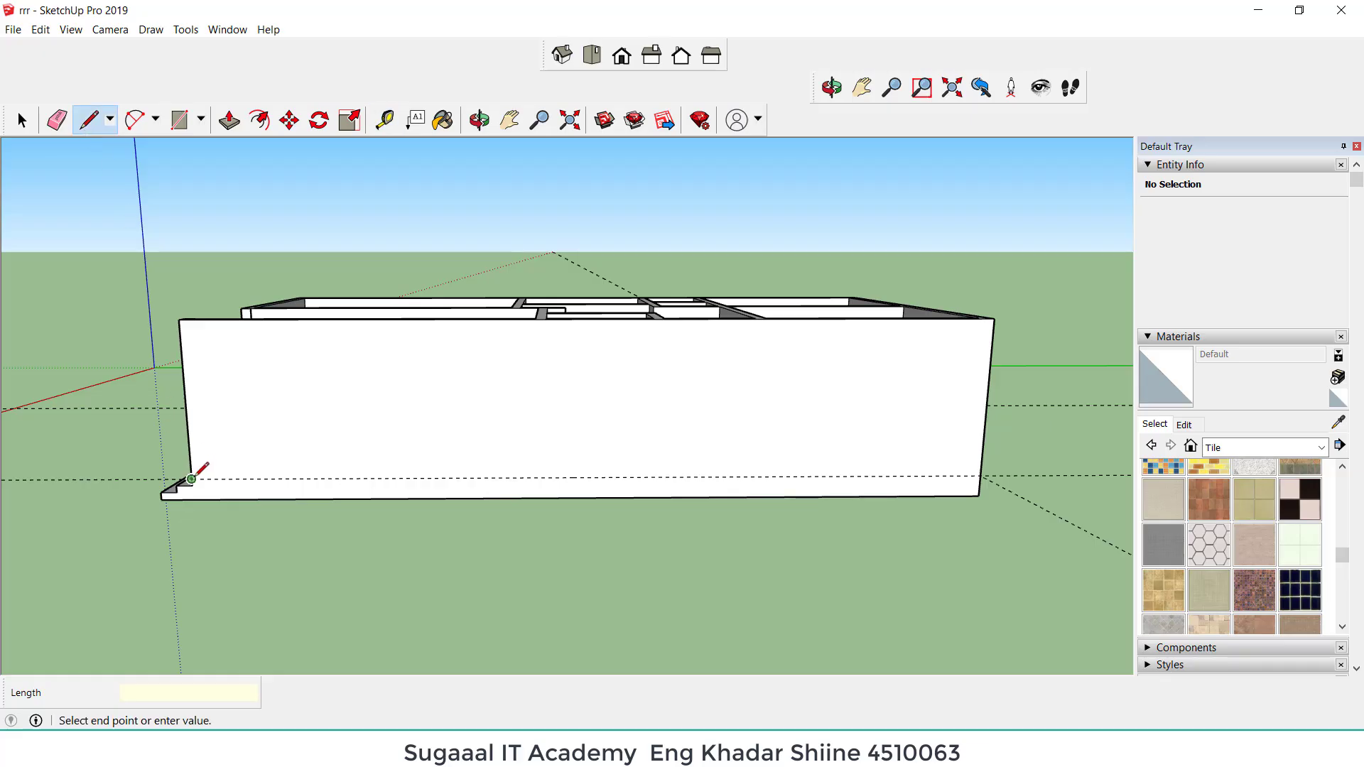
pyautogui.click(980, 475)
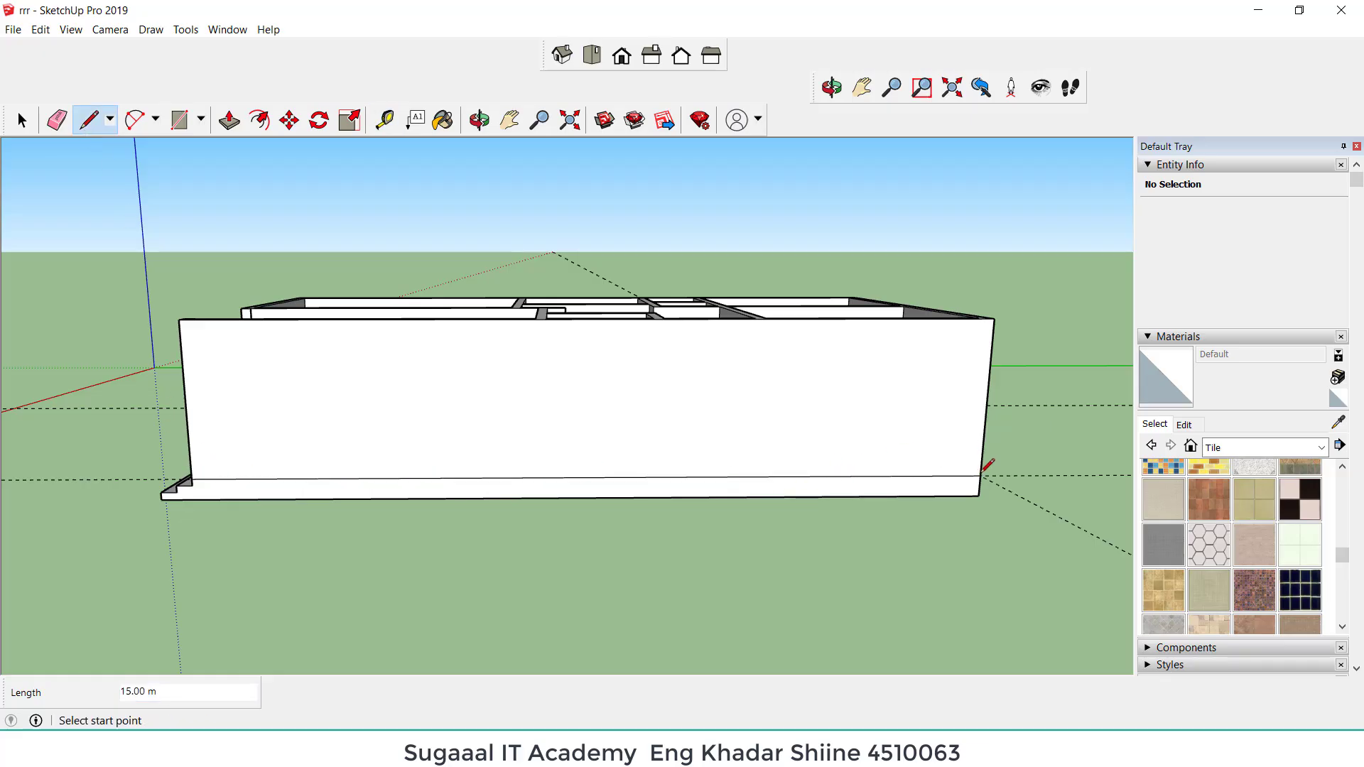
# Step: Delete all guides from the model and display the house in the Front standard view
pyautogui.click(41, 29)
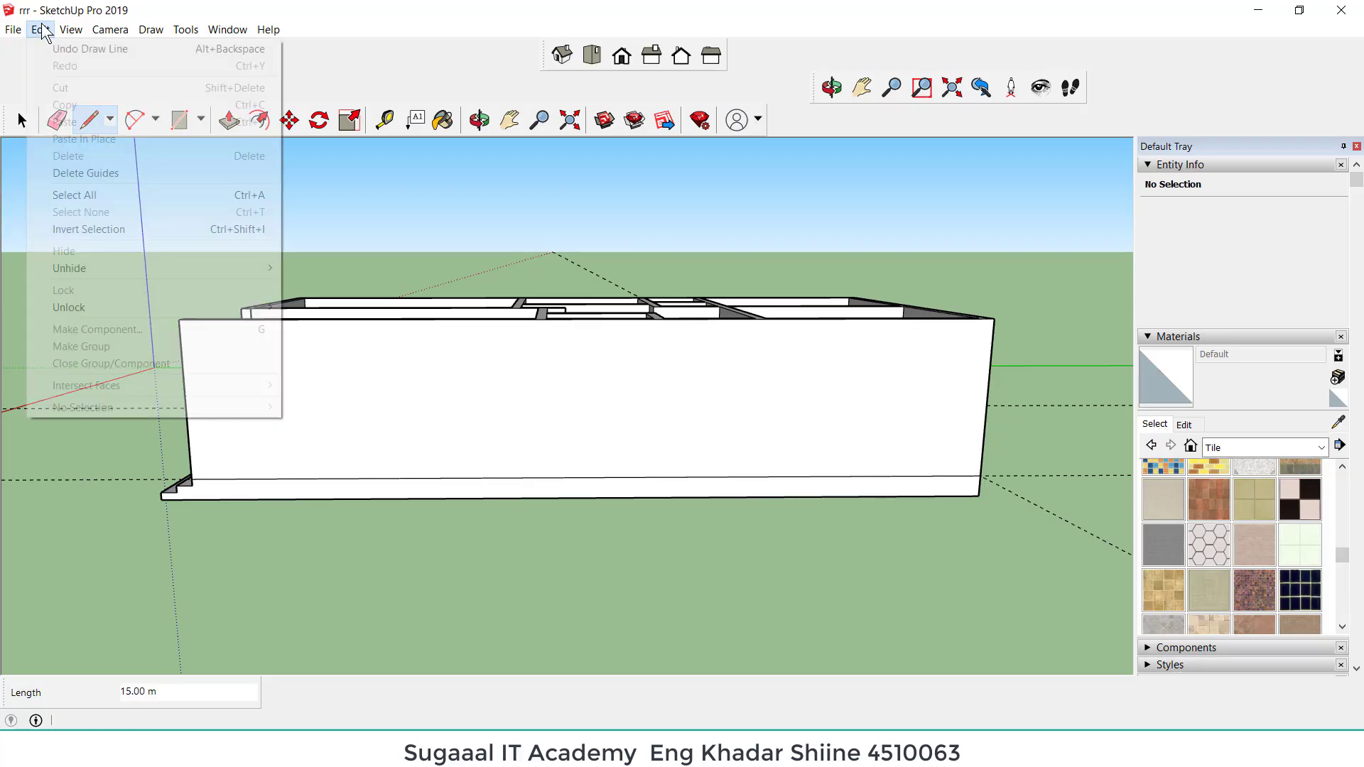
pyautogui.click(92, 173)
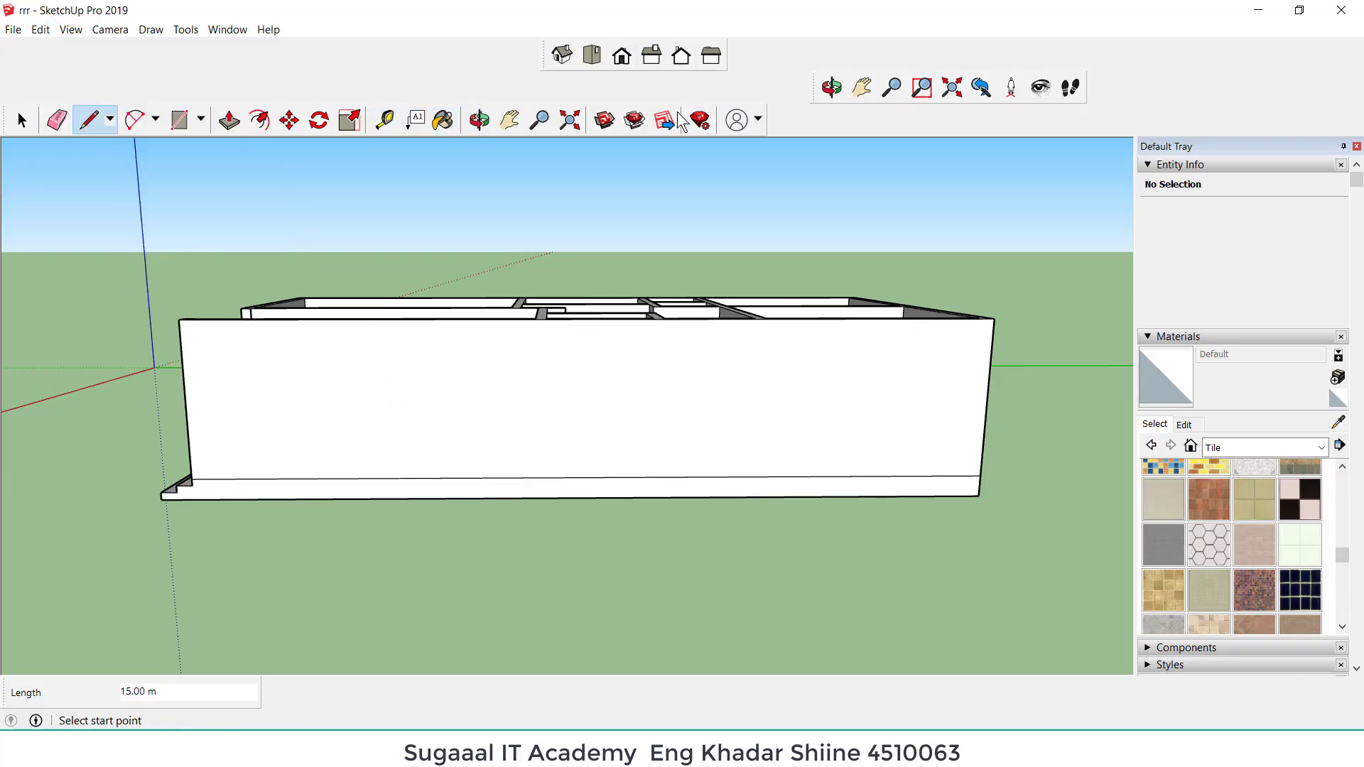
pyautogui.click(576, 129)
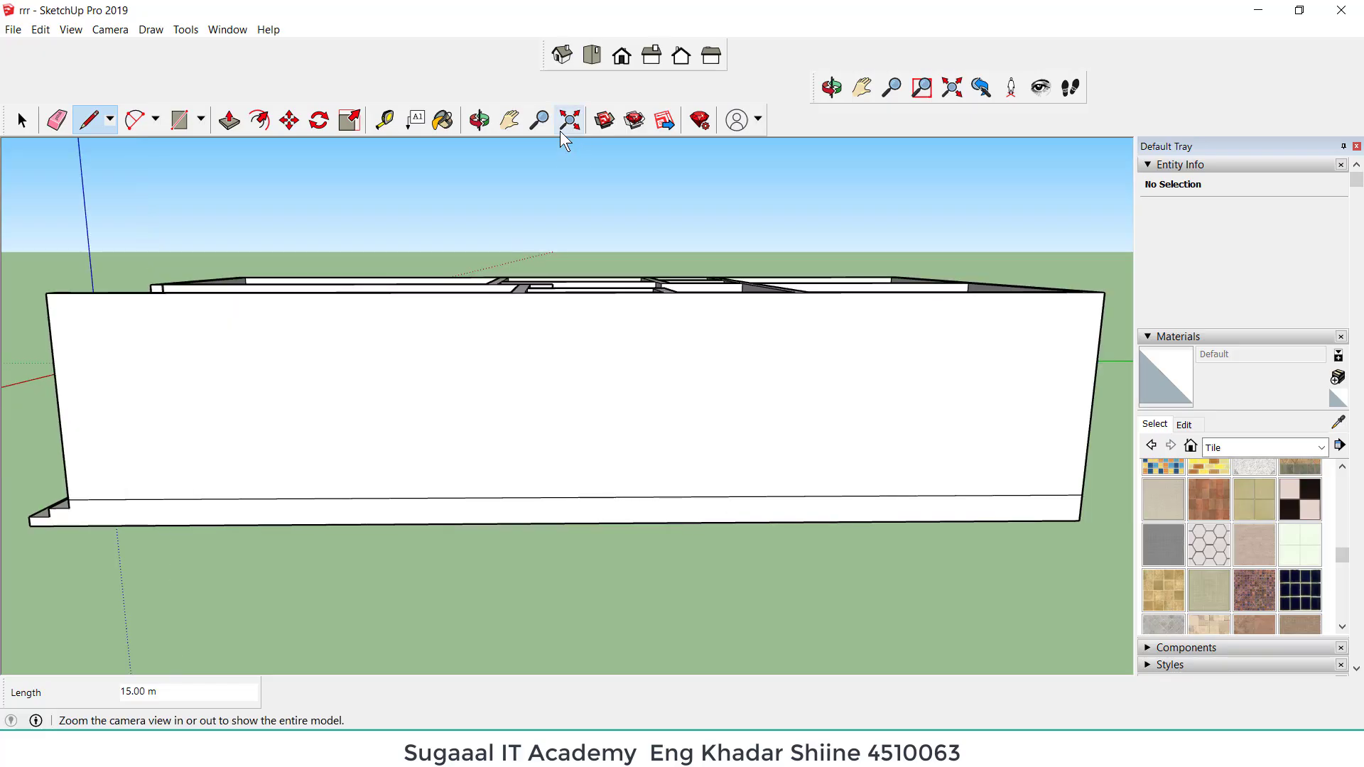
pyautogui.click(622, 56)
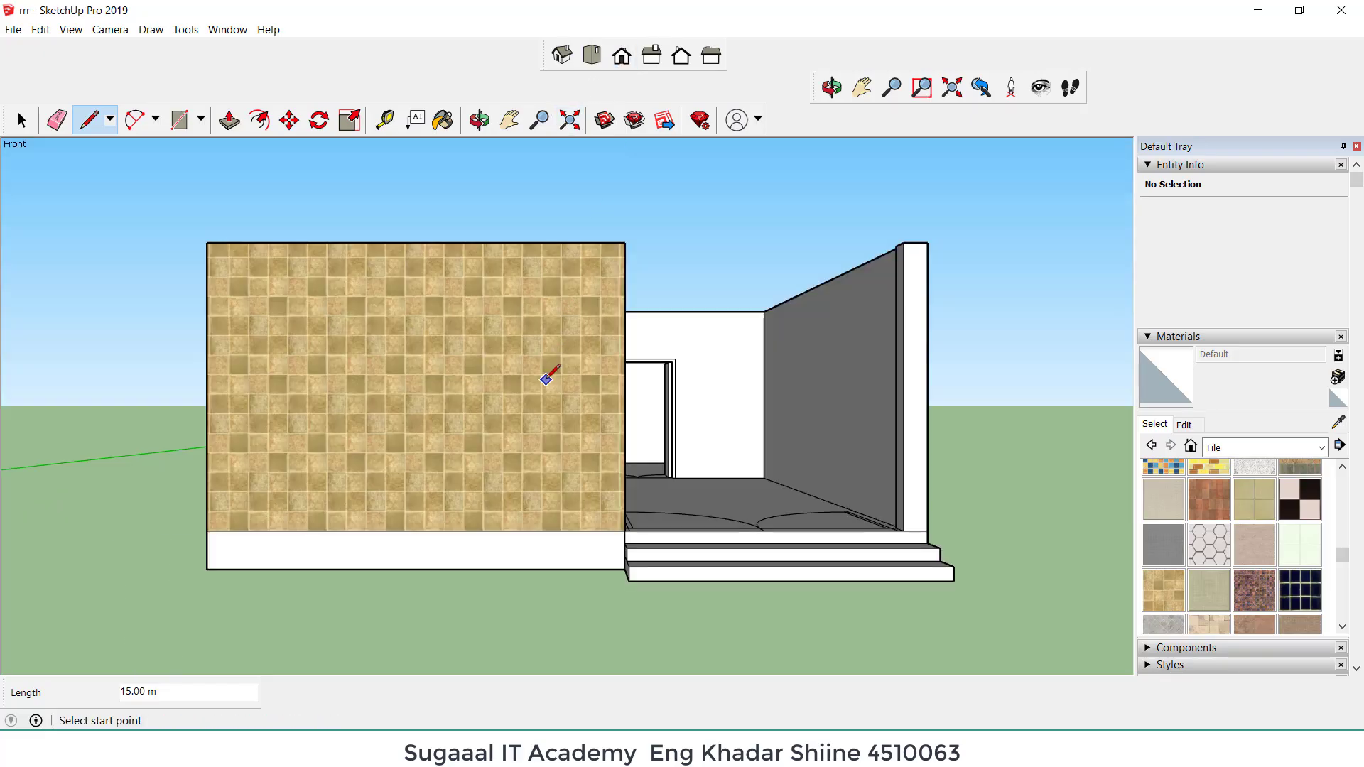
pyautogui.scroll(-1, 415, 397)
pyautogui.scroll(1, 789, 437)
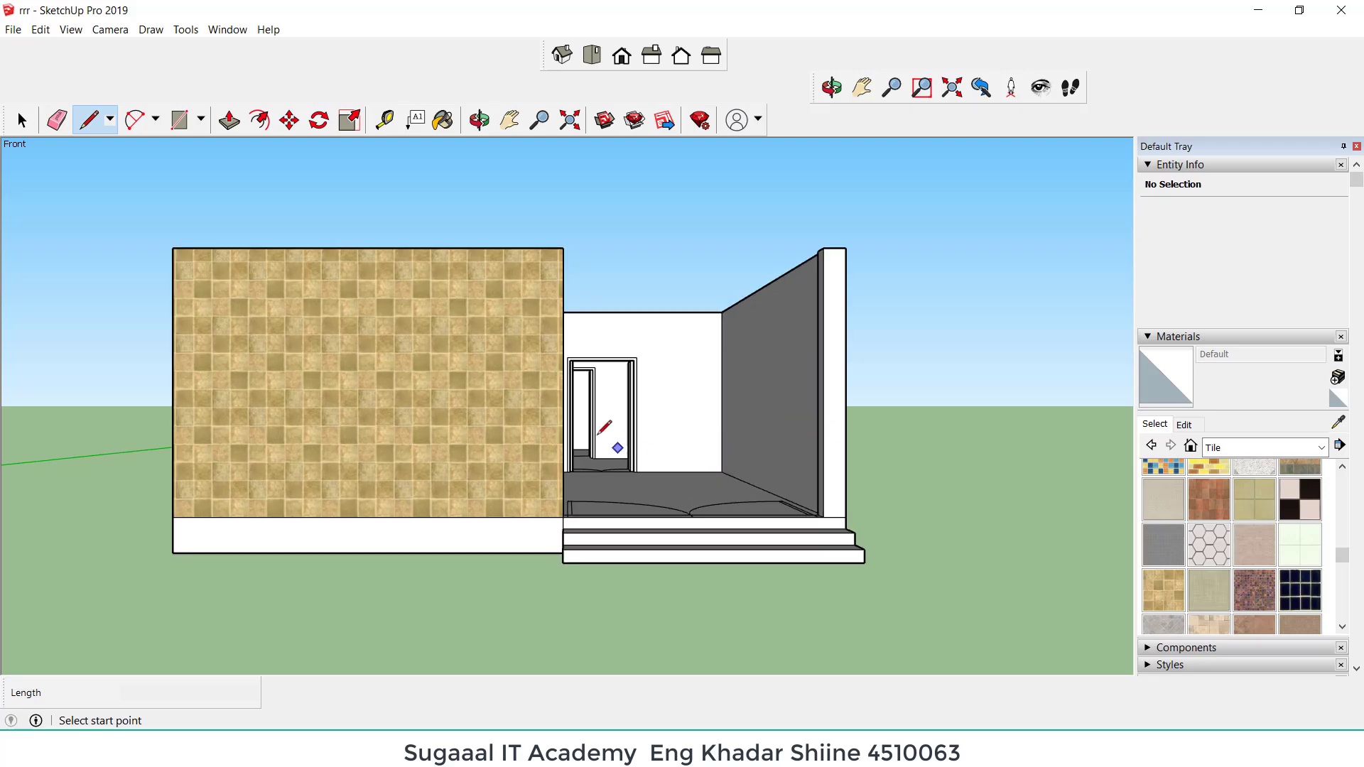
# Step: Paint the frames of the two doors inside the entrance hall with the Wood Veneer 01 material
pyautogui.click(478, 120)
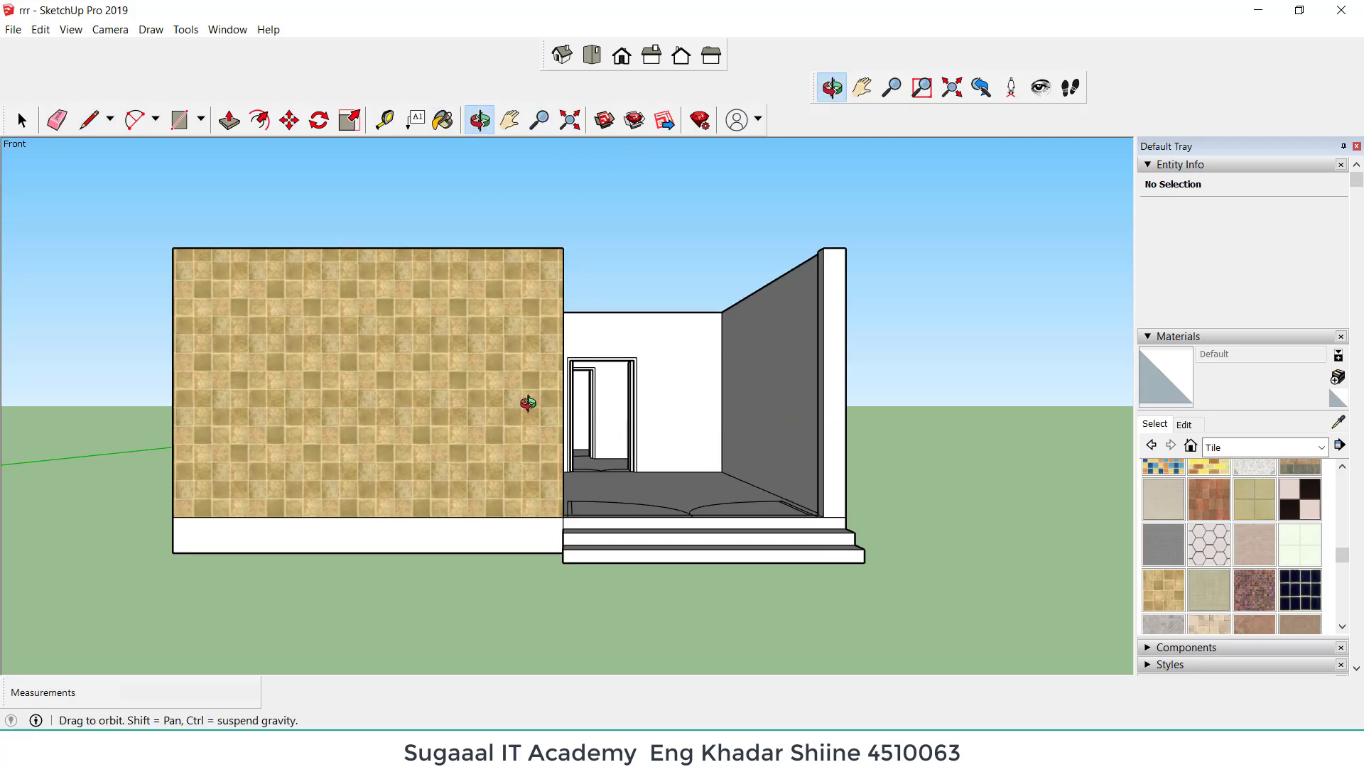
pyautogui.moveTo(533, 399); pyautogui.dragTo(457, 434)
pyautogui.moveTo(324, 501); pyautogui.dragTo(188, 563)
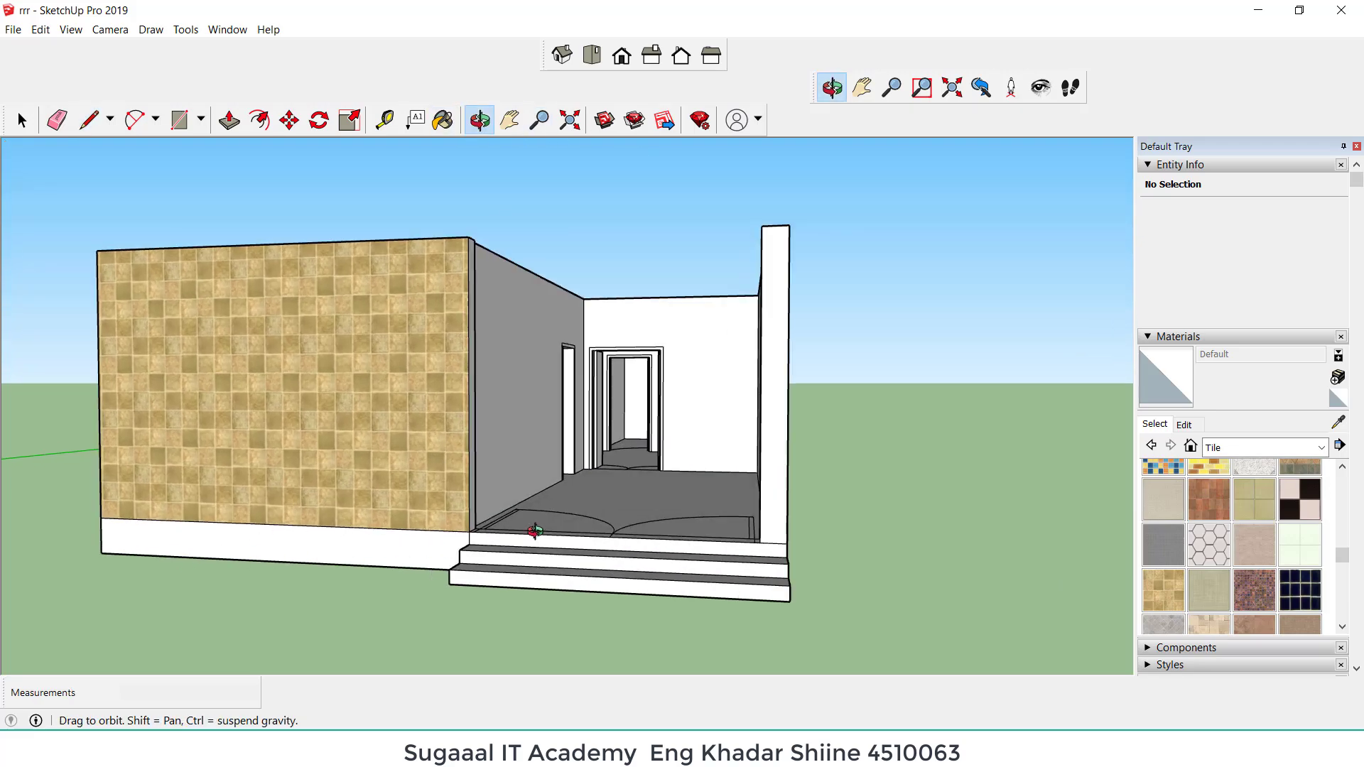
pyautogui.moveTo(544, 536); pyautogui.dragTo(542, 569)
pyautogui.scroll(5, 588, 326)
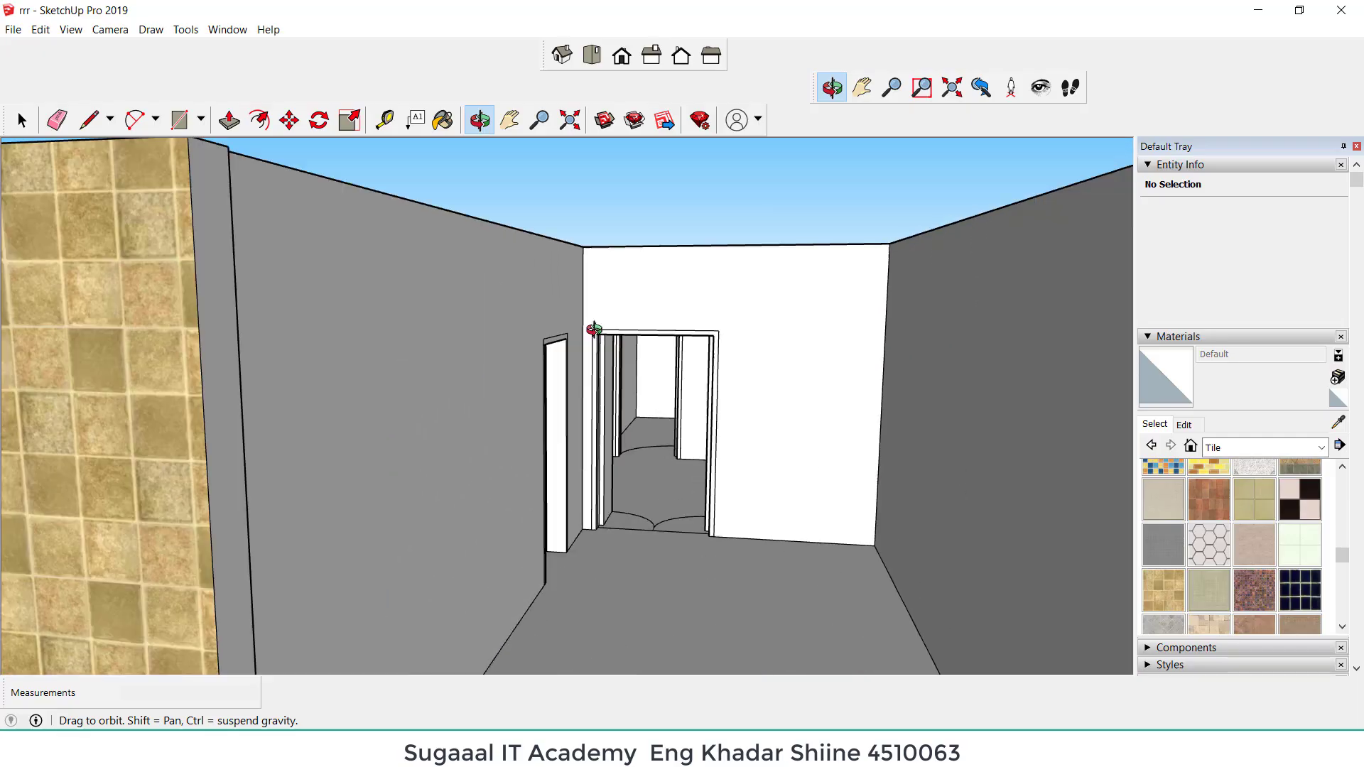
pyautogui.scroll(3, 639, 320)
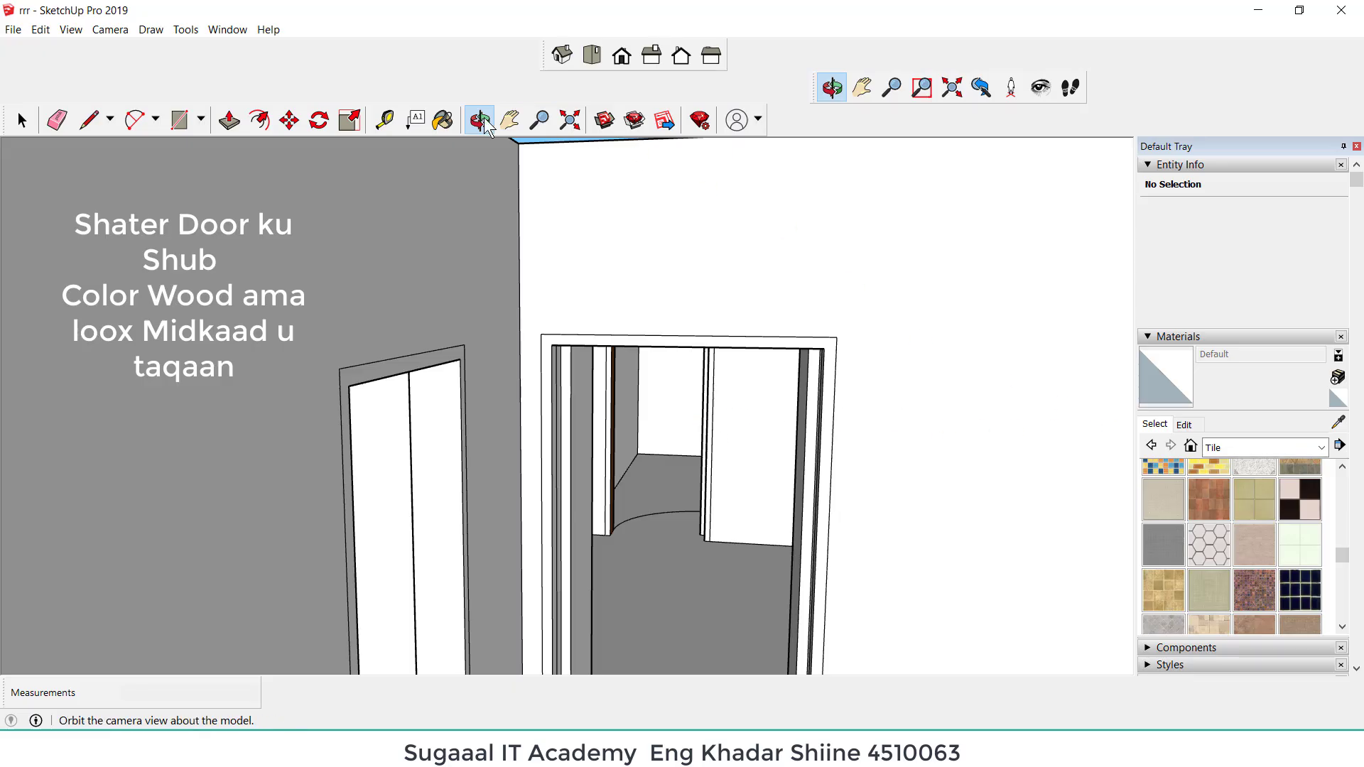
pyautogui.click(443, 120)
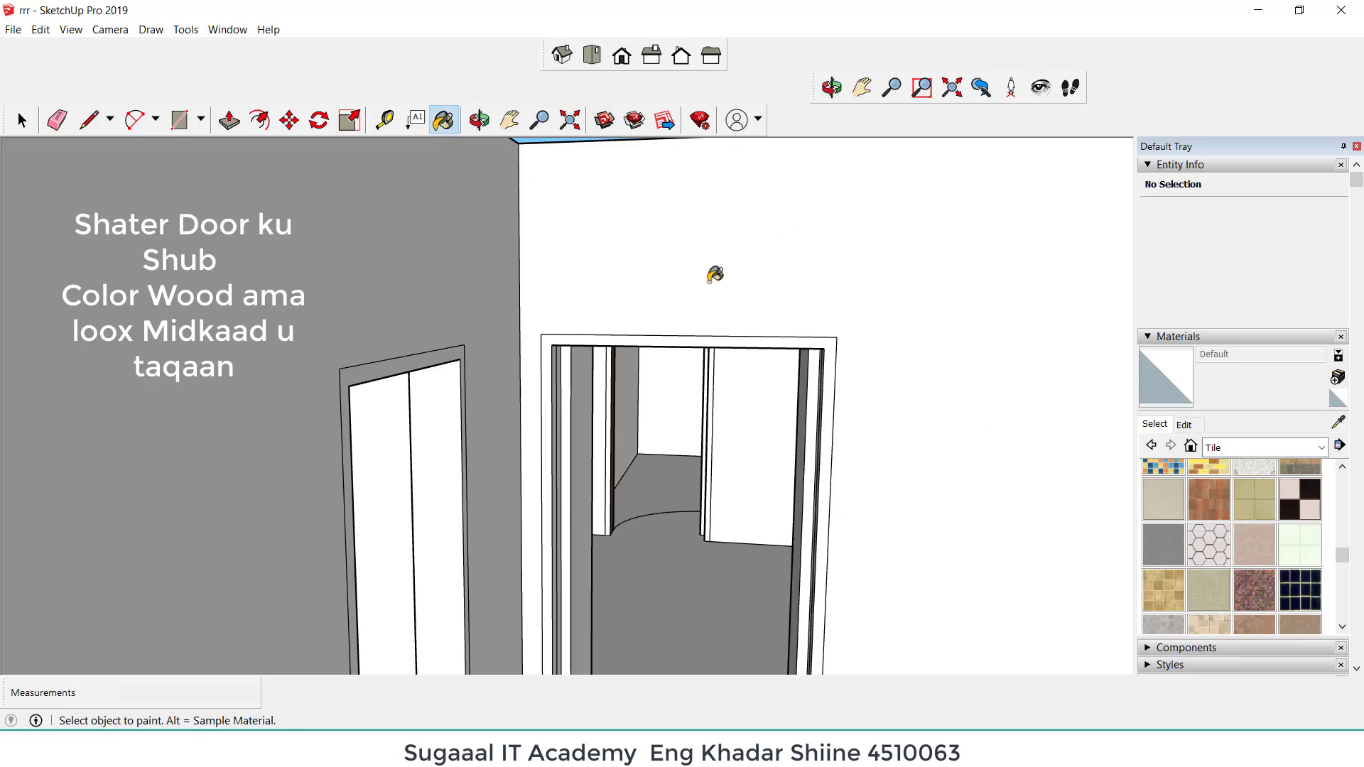
pyautogui.click(1273, 448)
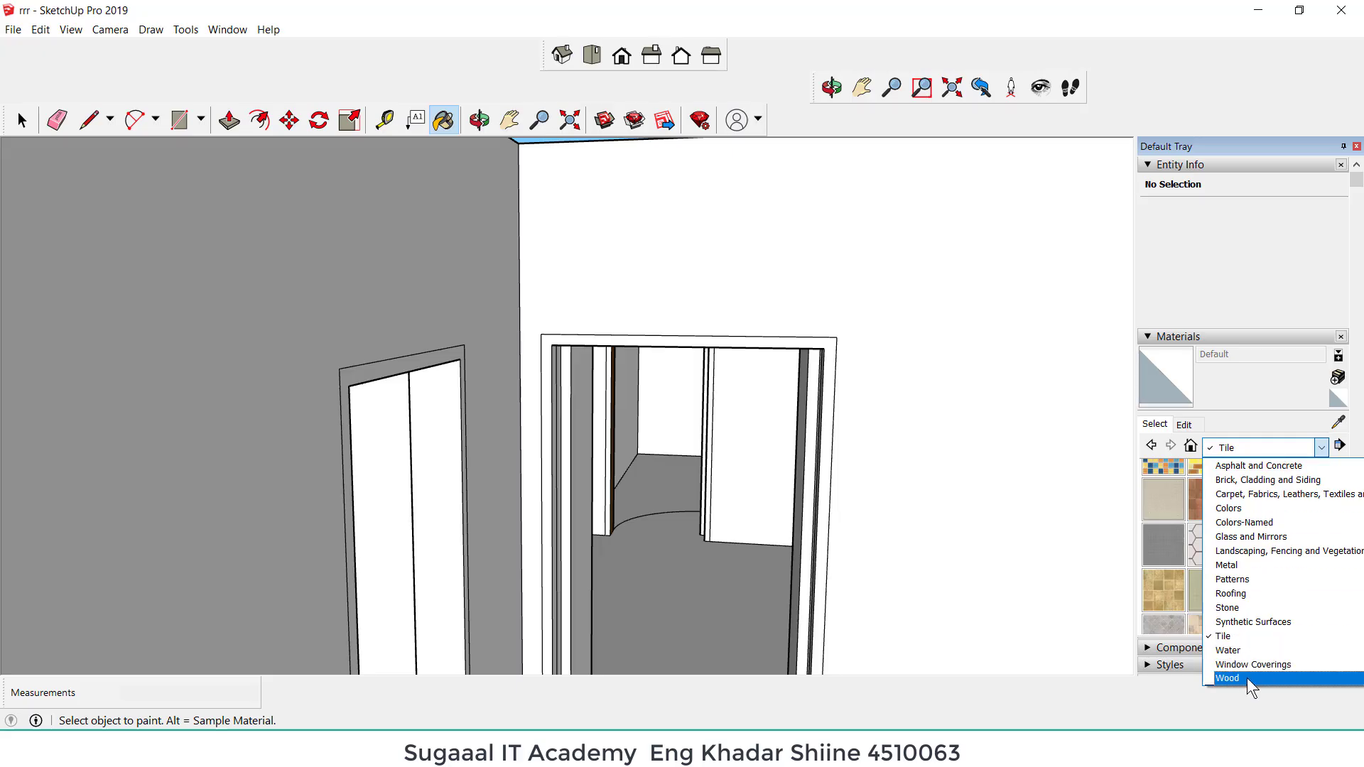
pyautogui.click(1265, 679)
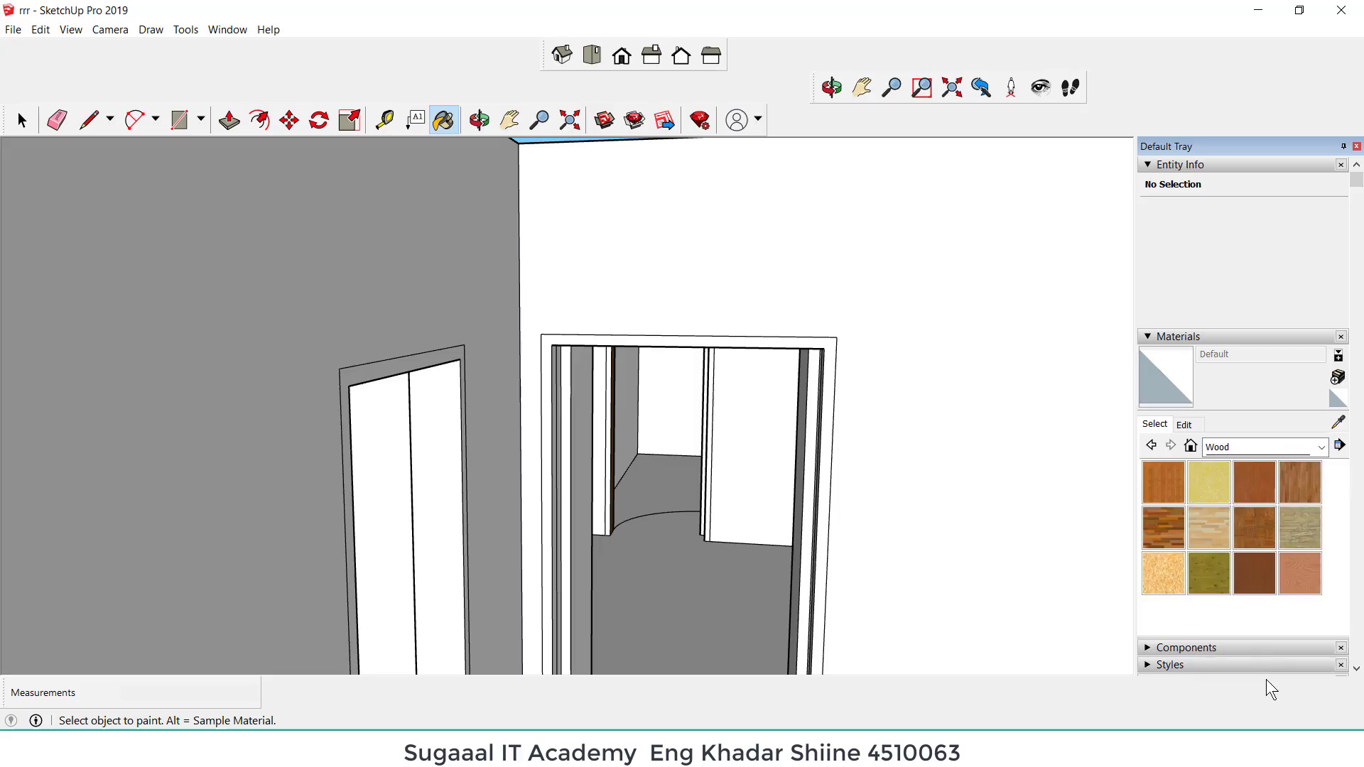
pyautogui.click(1253, 577)
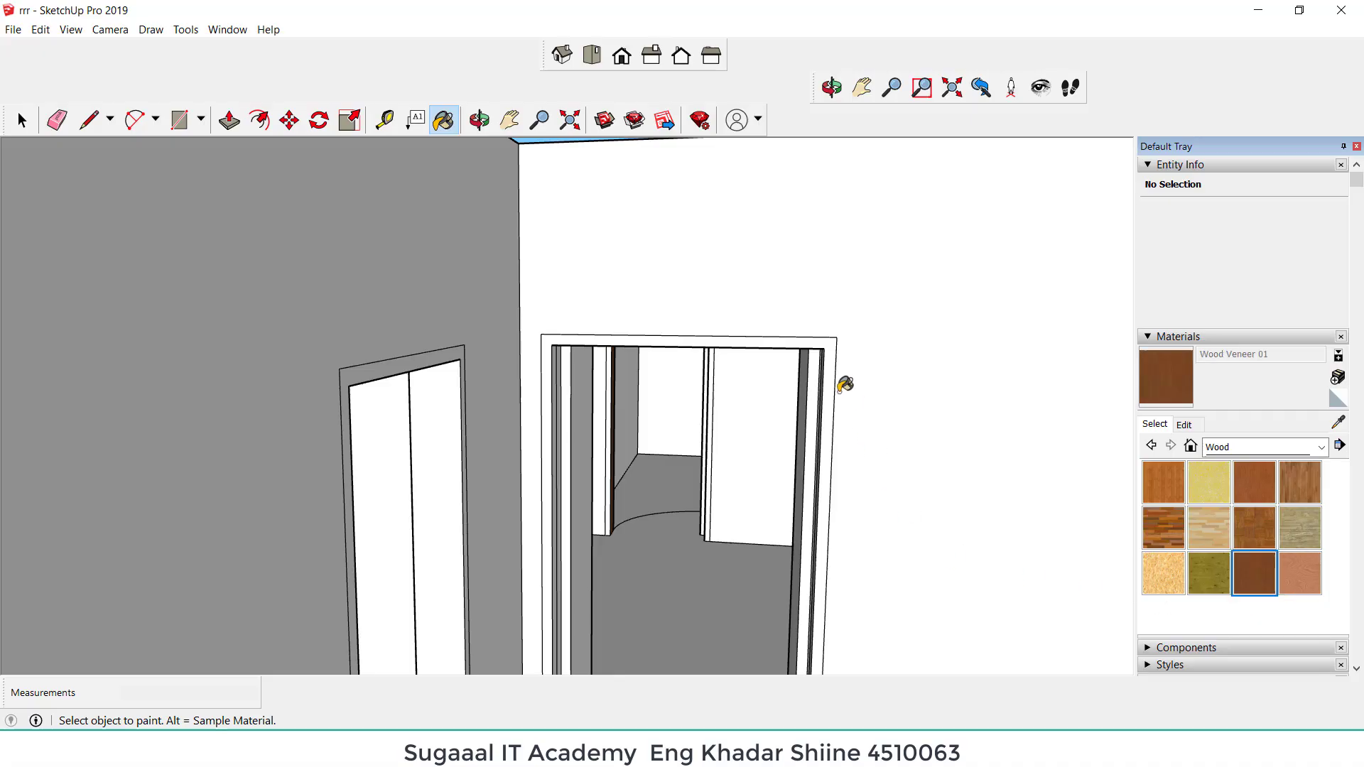
pyautogui.click(831, 354)
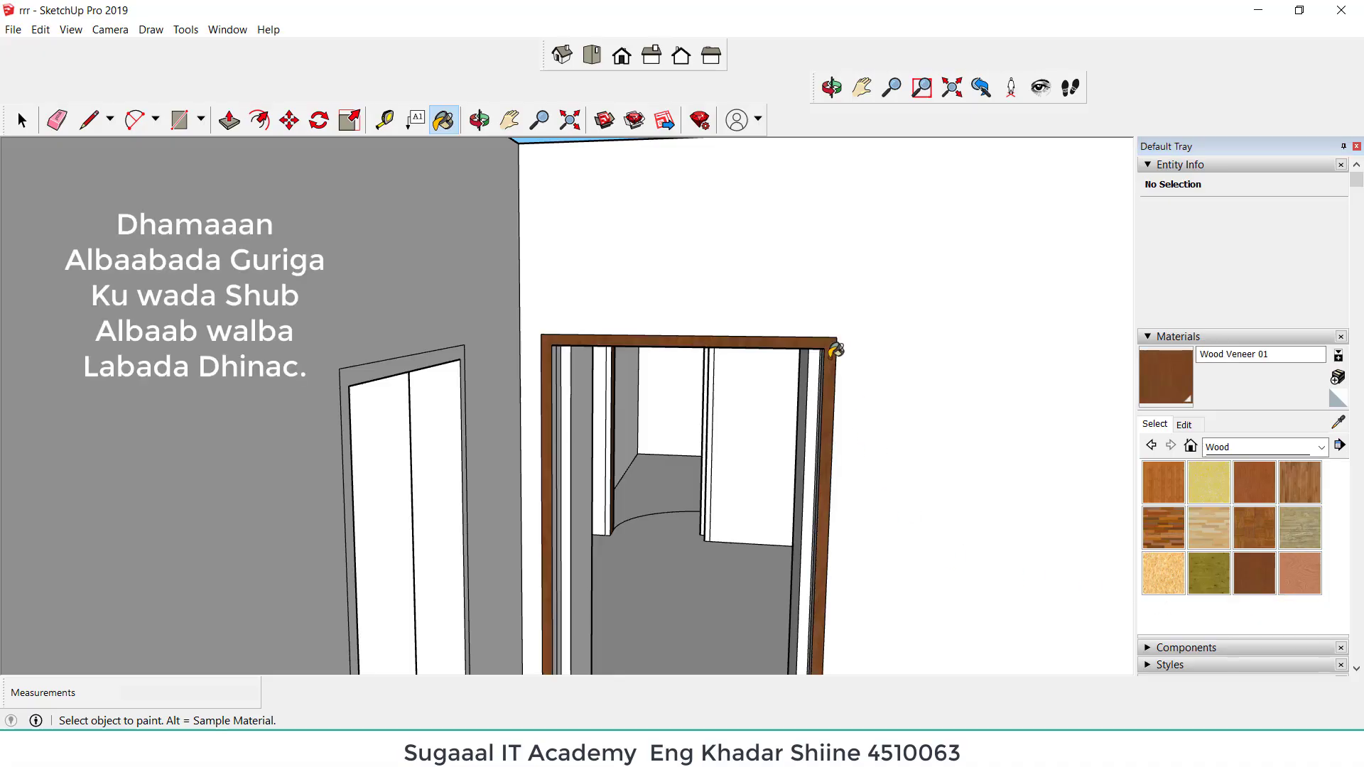
pyautogui.click(432, 353)
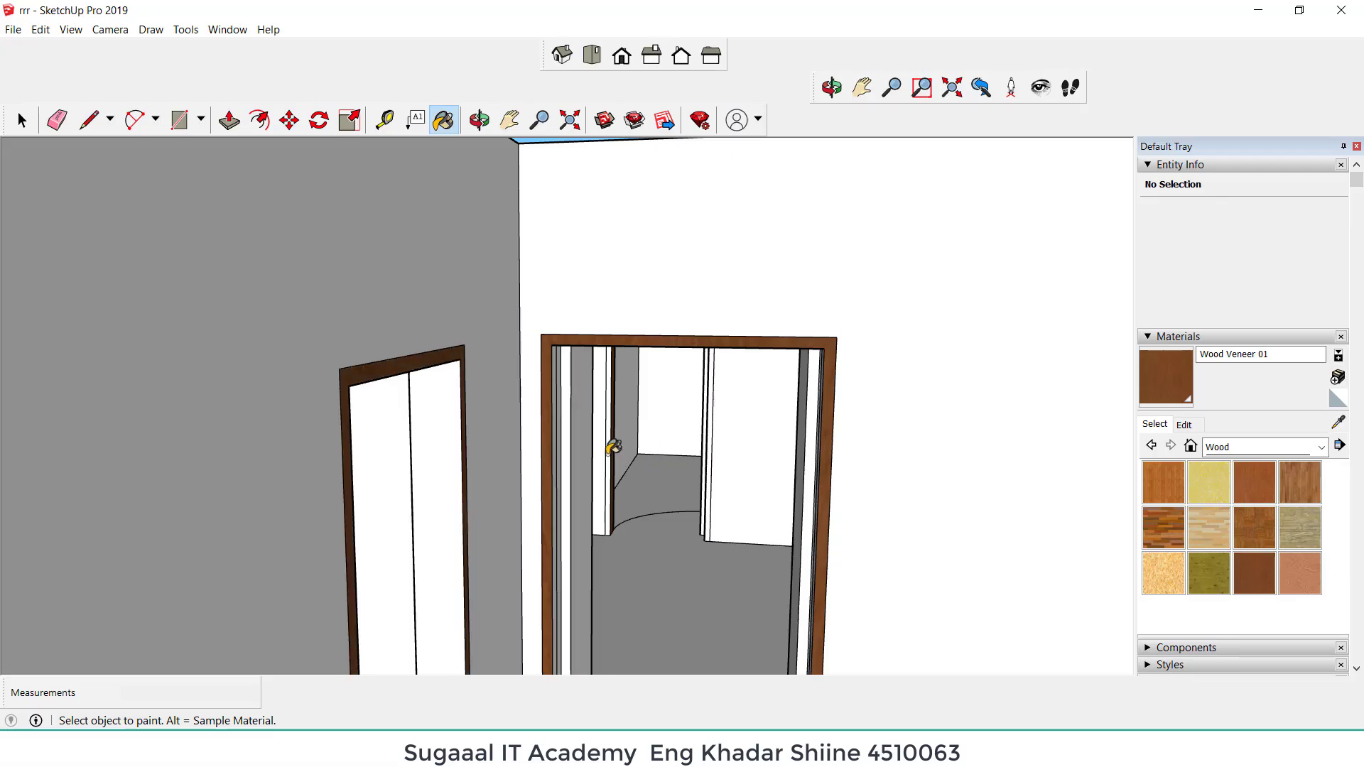
# Step: Apply Wood Veneer 01 to the inner door frames seen through the doorway and to the right-hand face inside the side door's frame
pyautogui.scroll(-3, 729, 456)
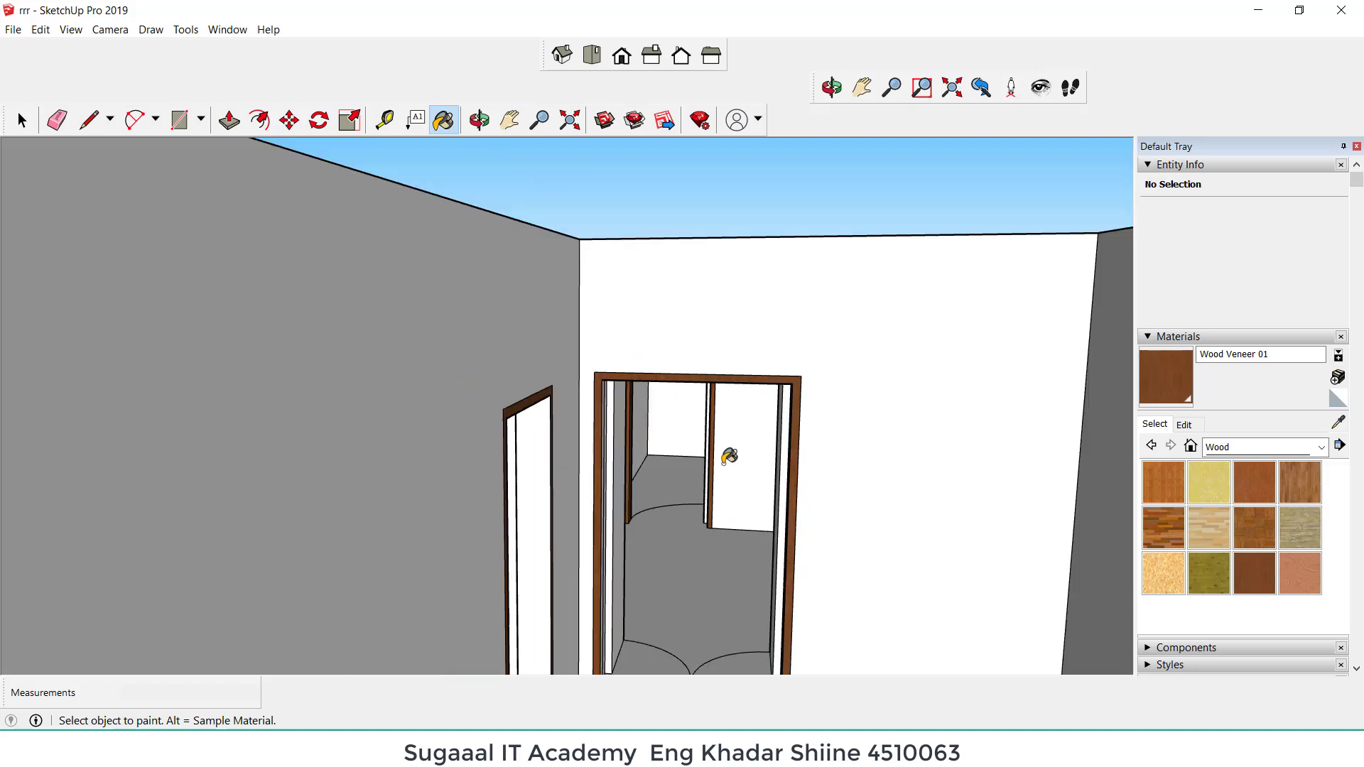
pyautogui.scroll(2, 625, 568)
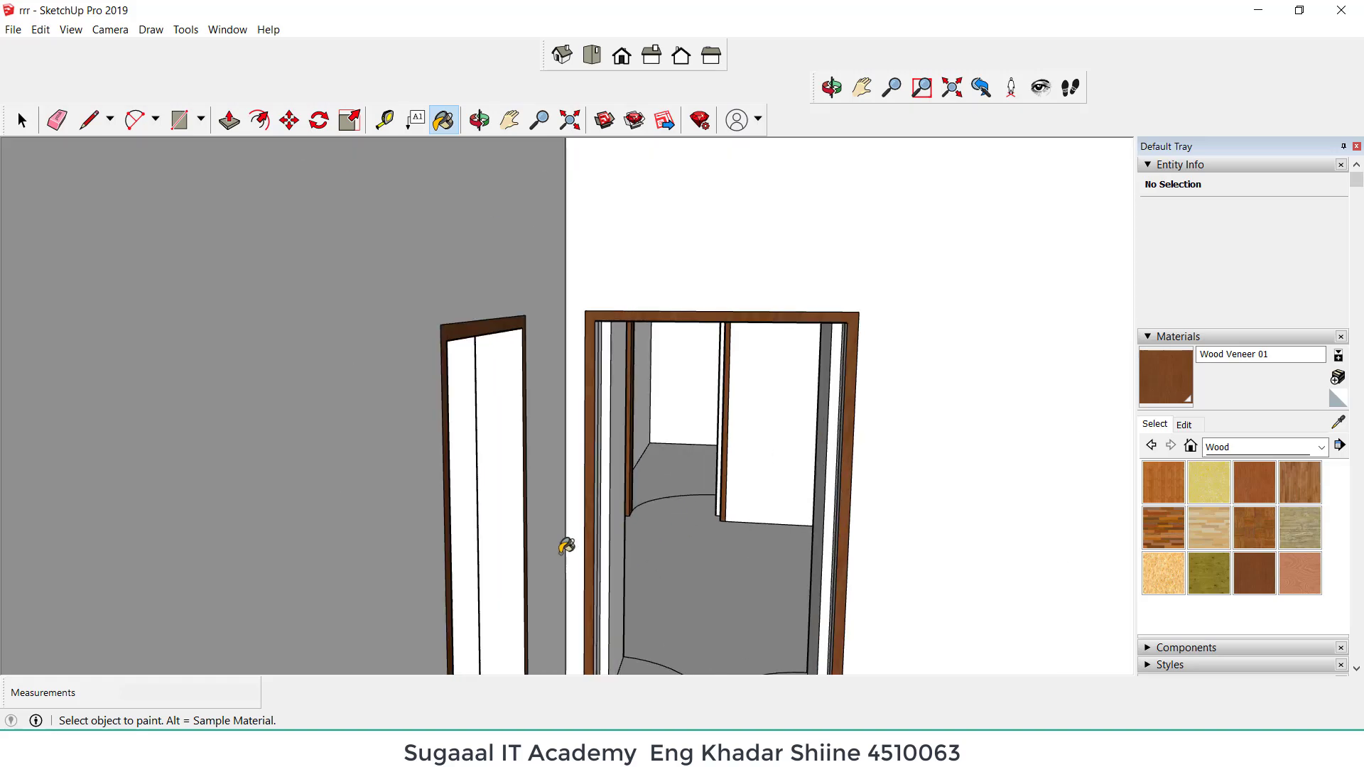
pyautogui.click(495, 387)
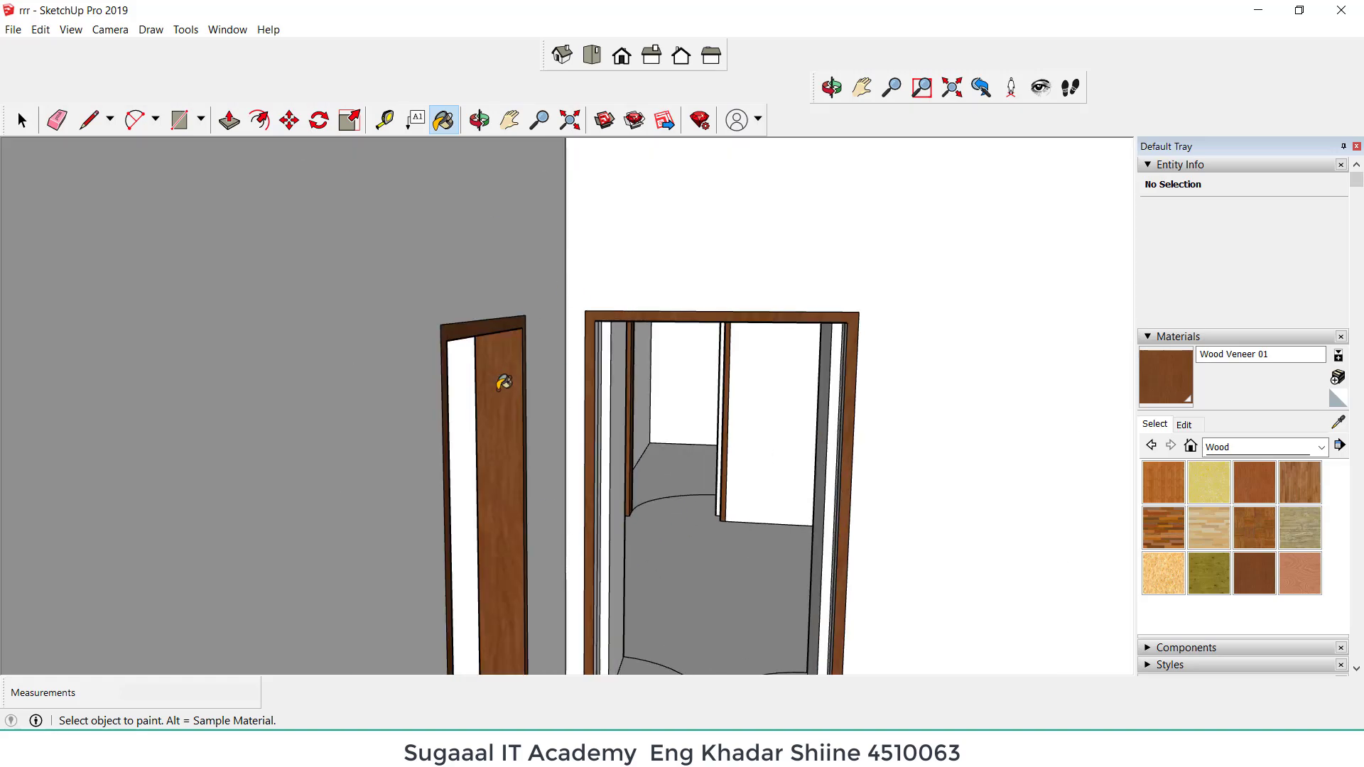
# Step: Paint the two inner faces of the end doorway's left jamb with Wood Veneer 01
pyautogui.click(481, 122)
pyautogui.moveTo(706, 435); pyautogui.dragTo(626, 431)
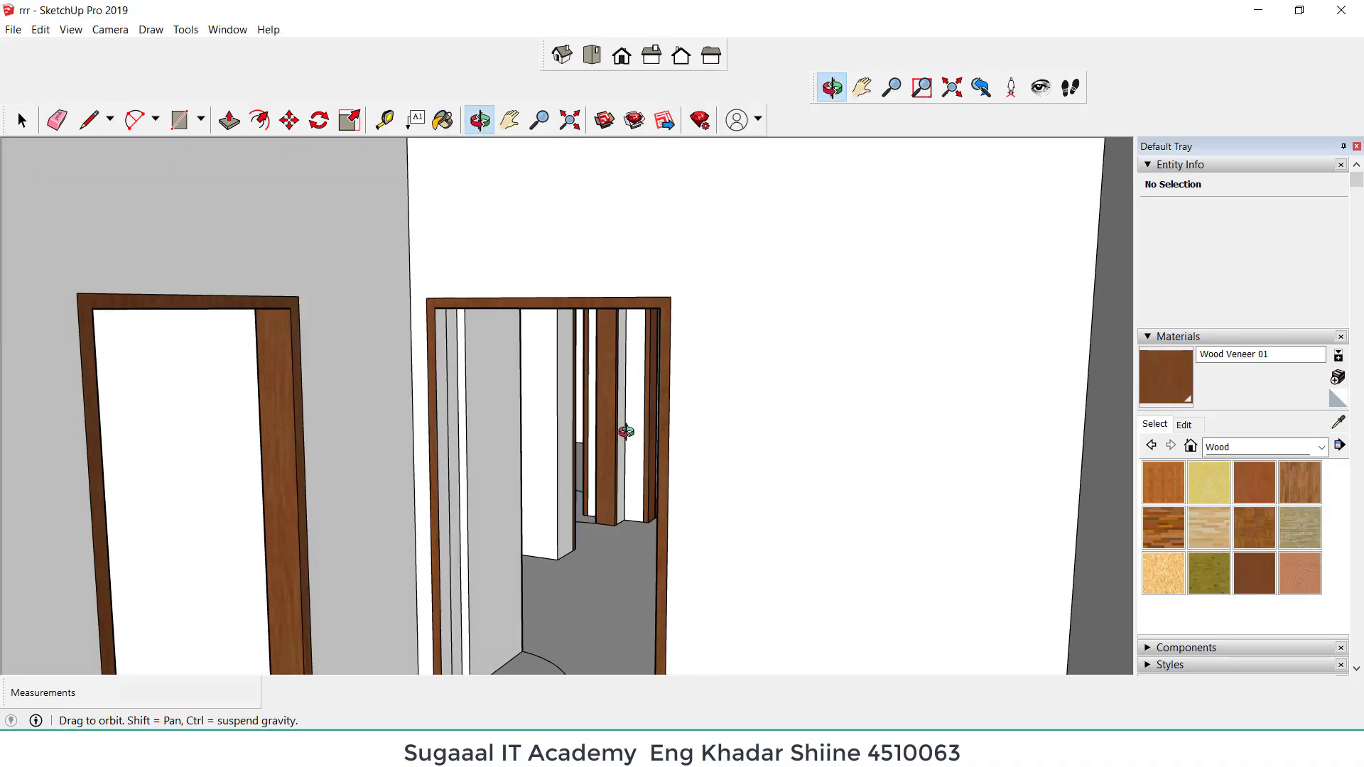
pyautogui.click(443, 121)
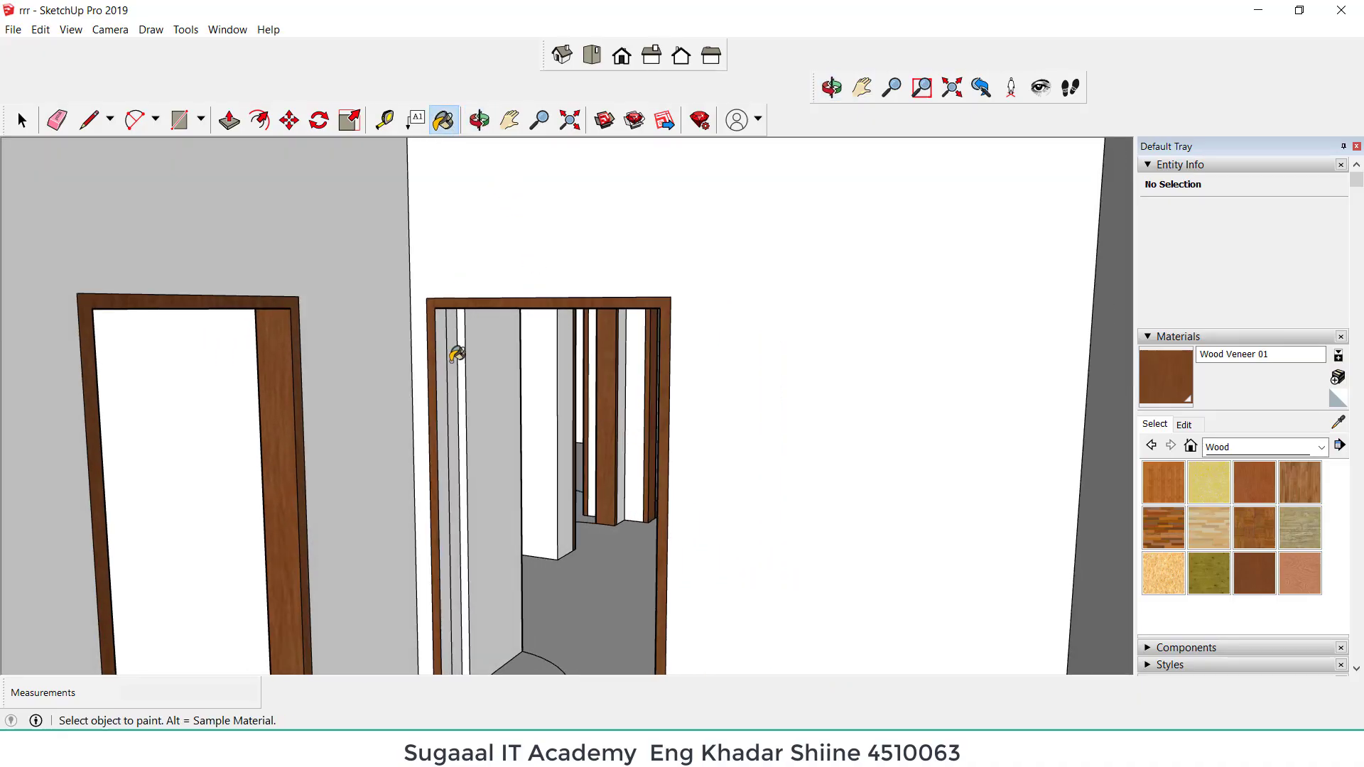
pyautogui.click(453, 362)
pyautogui.click(443, 363)
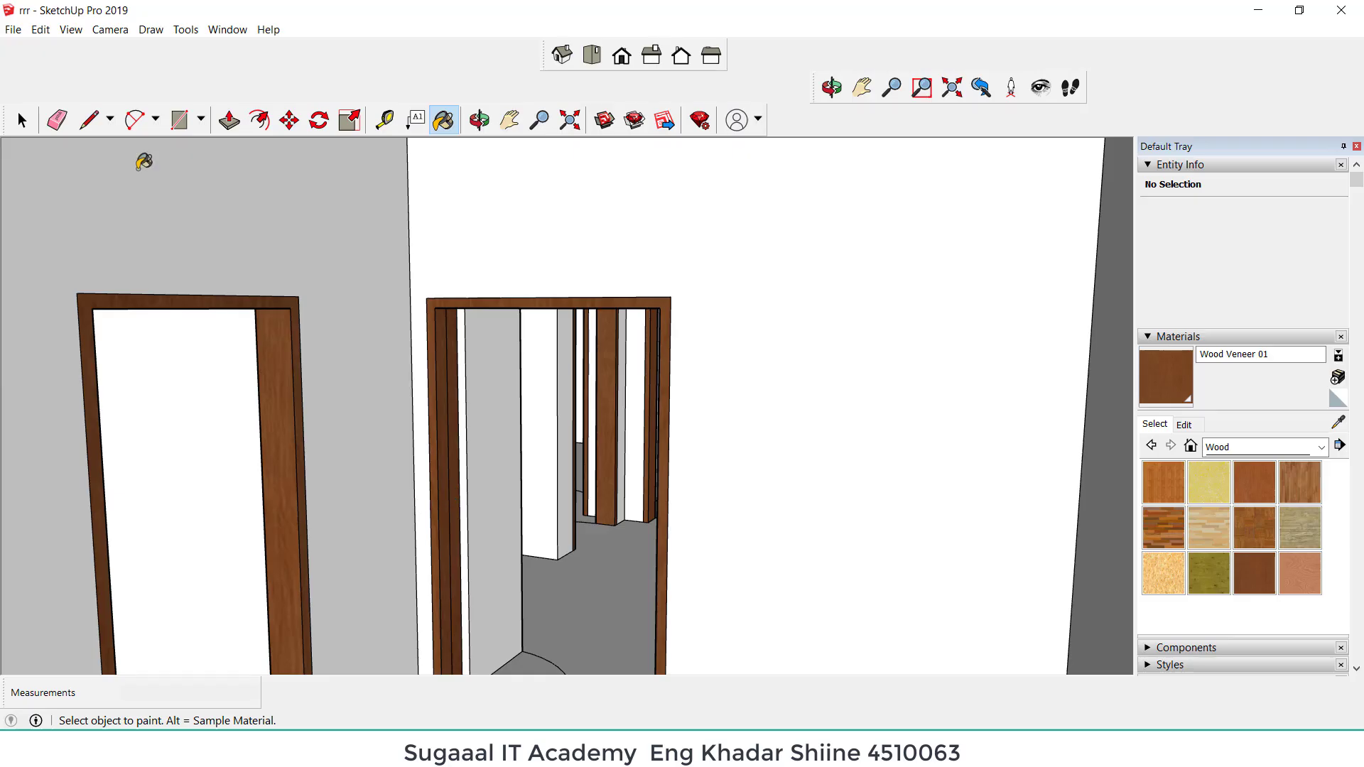
# Step: Try to erase the edge line on the painted left jamb of the end doorway
pyautogui.click(57, 120)
pyautogui.scroll(2, 453, 384)
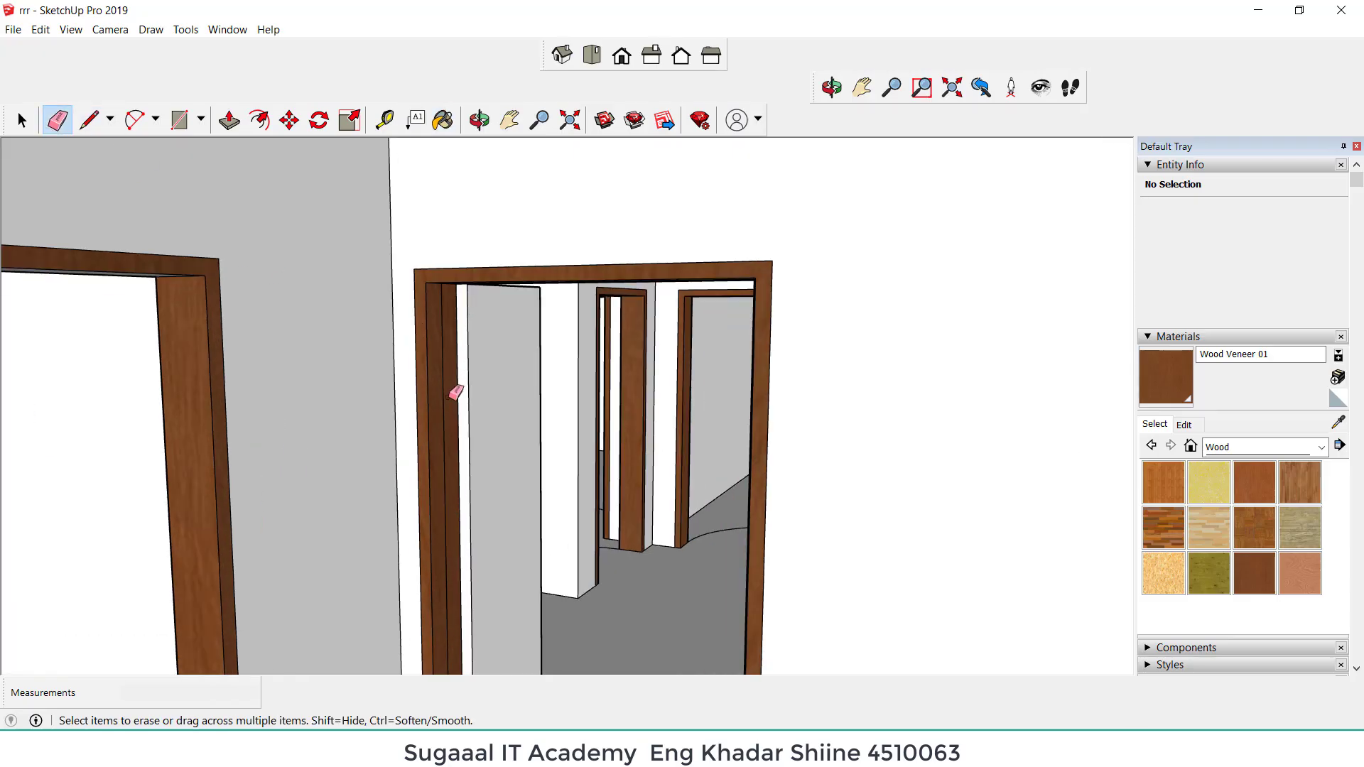
pyautogui.click(447, 397)
# Step: Paint the room-side frame and the left inner jamb of the interior double door with Wood Veneer 01
pyautogui.scroll(-5, 485, 434)
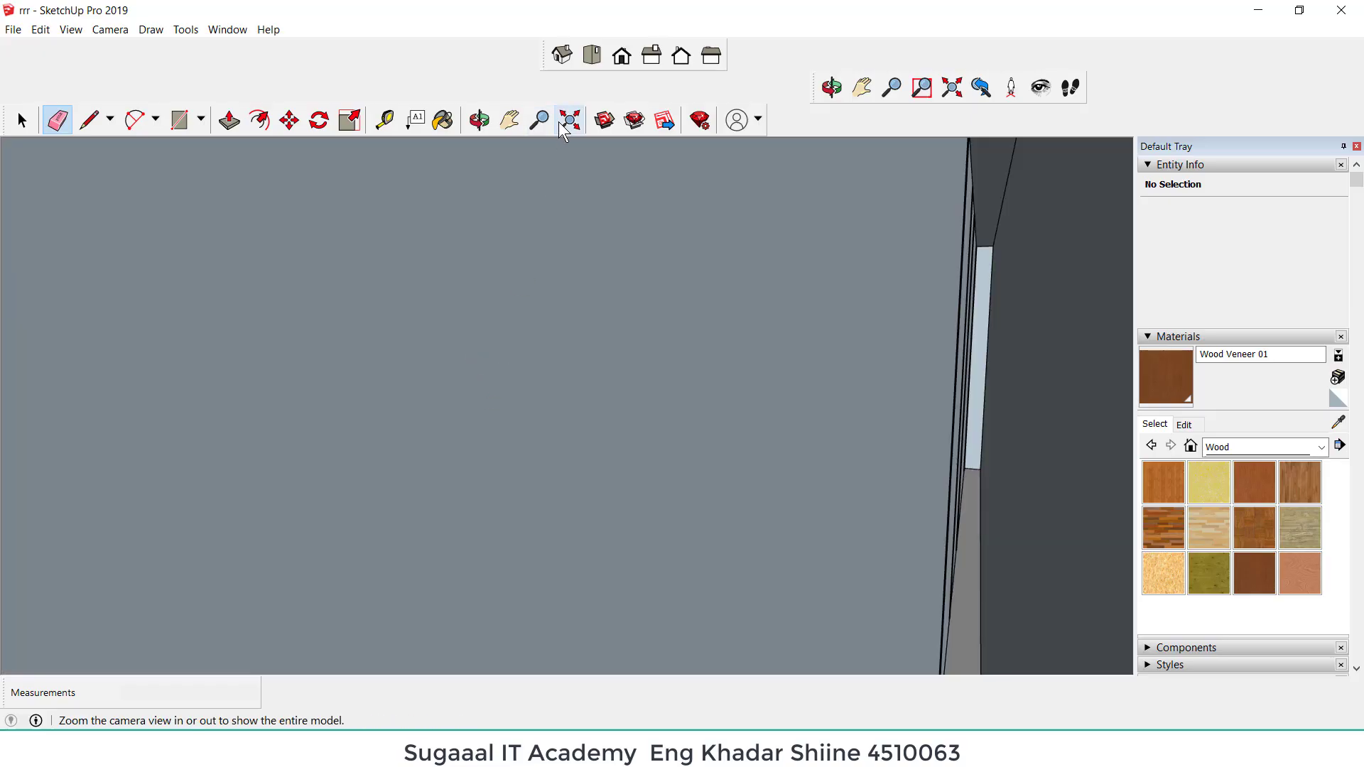
pyautogui.click(569, 118)
pyautogui.scroll(5, 701, 304)
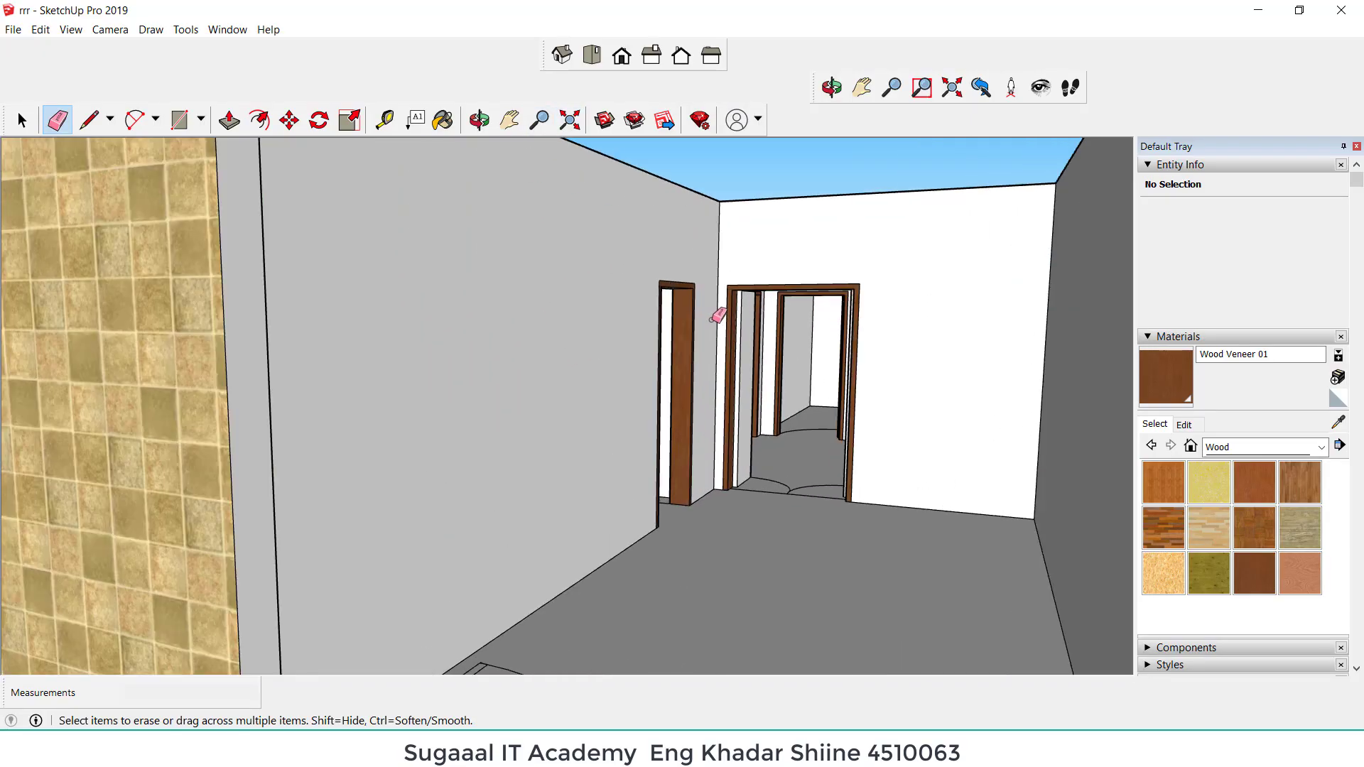
pyautogui.click(481, 121)
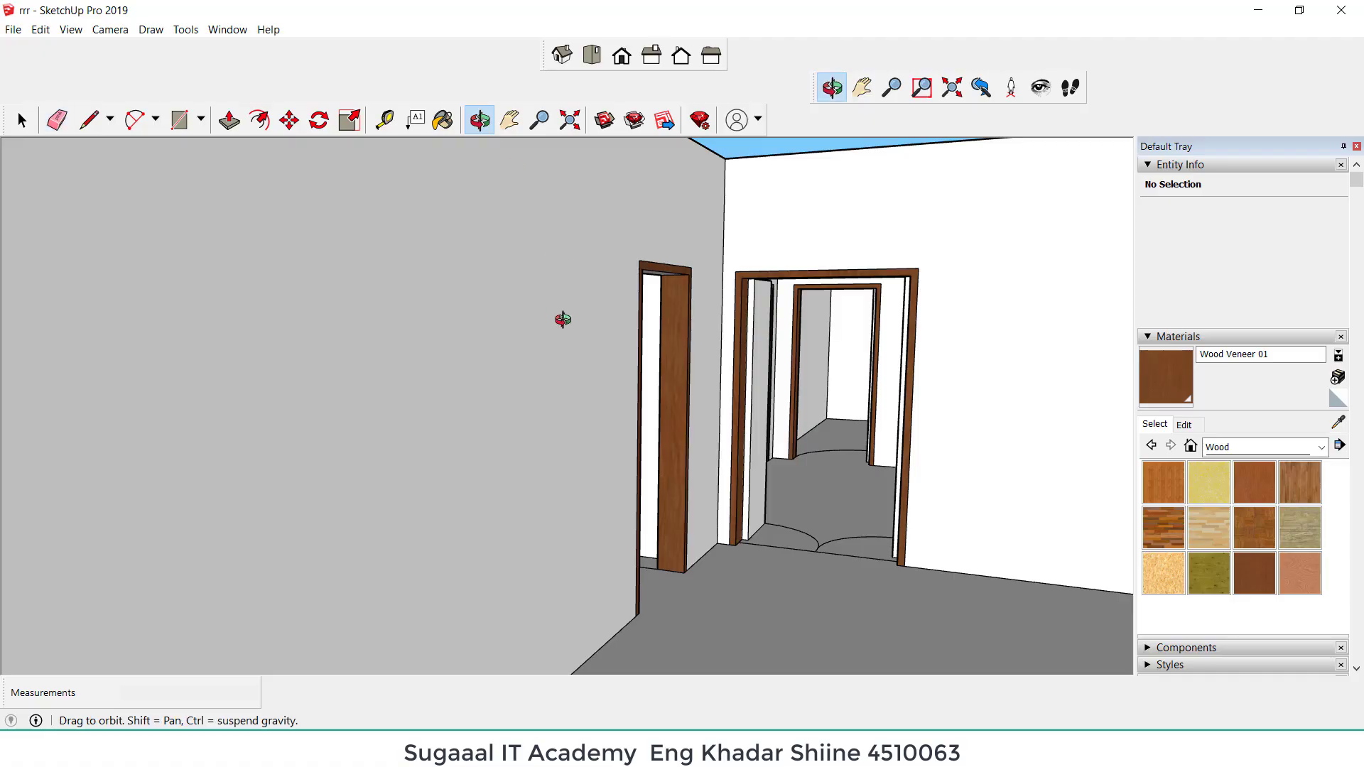
pyautogui.moveTo(560, 317)
pyautogui.mouseDown()
pyautogui.moveTo(862, 411)
pyautogui.moveTo(1035, 377)
pyautogui.moveTo(773, 350)
pyautogui.mouseUp()
pyautogui.moveTo(568, 277)
pyautogui.mouseDown()
pyautogui.moveTo(864, 450)
pyautogui.moveTo(898, 380)
pyautogui.moveTo(414, 262)
pyautogui.moveTo(392, 225)
pyautogui.moveTo(526, 265)
pyautogui.moveTo(578, 346)
pyautogui.moveTo(582, 304)
pyautogui.moveTo(551, 250)
pyautogui.moveTo(556, 274)
pyautogui.mouseUp()
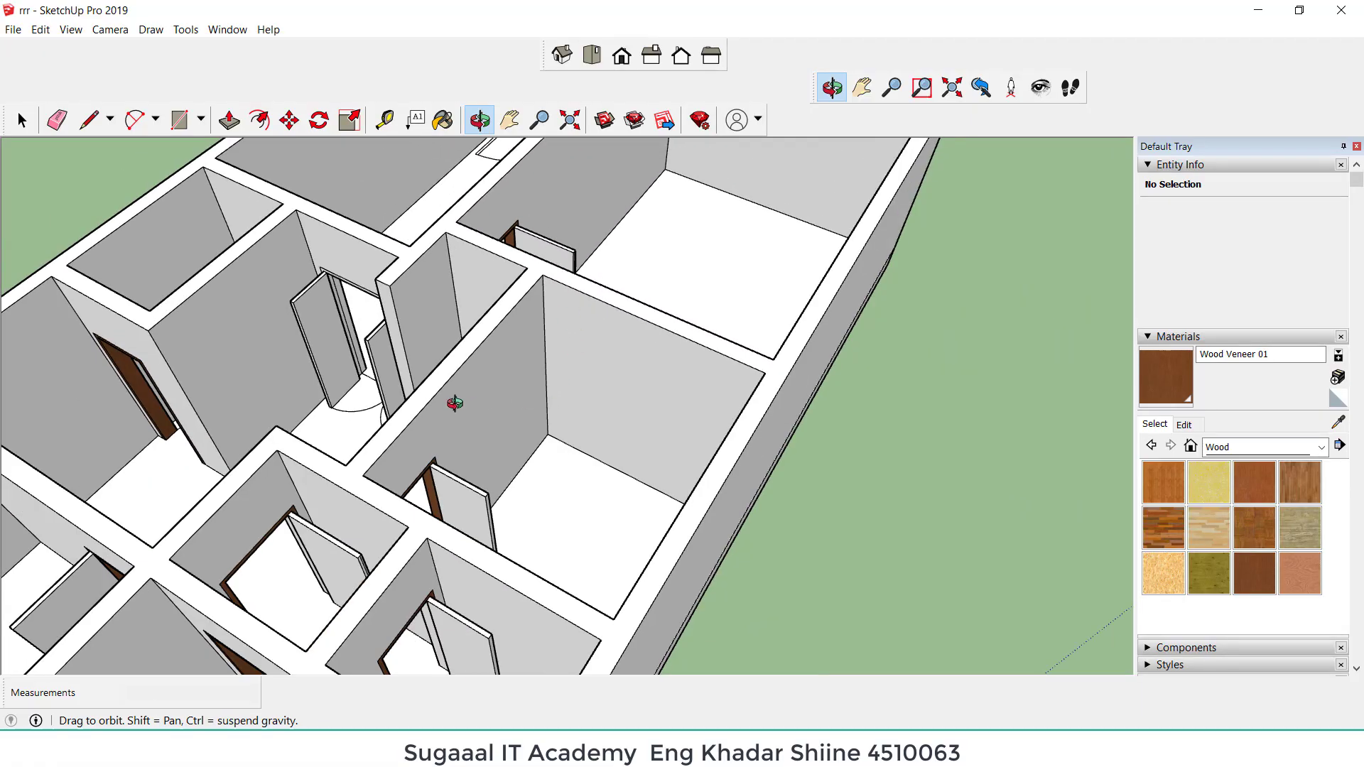
pyautogui.moveTo(455, 403); pyautogui.dragTo(607, 330)
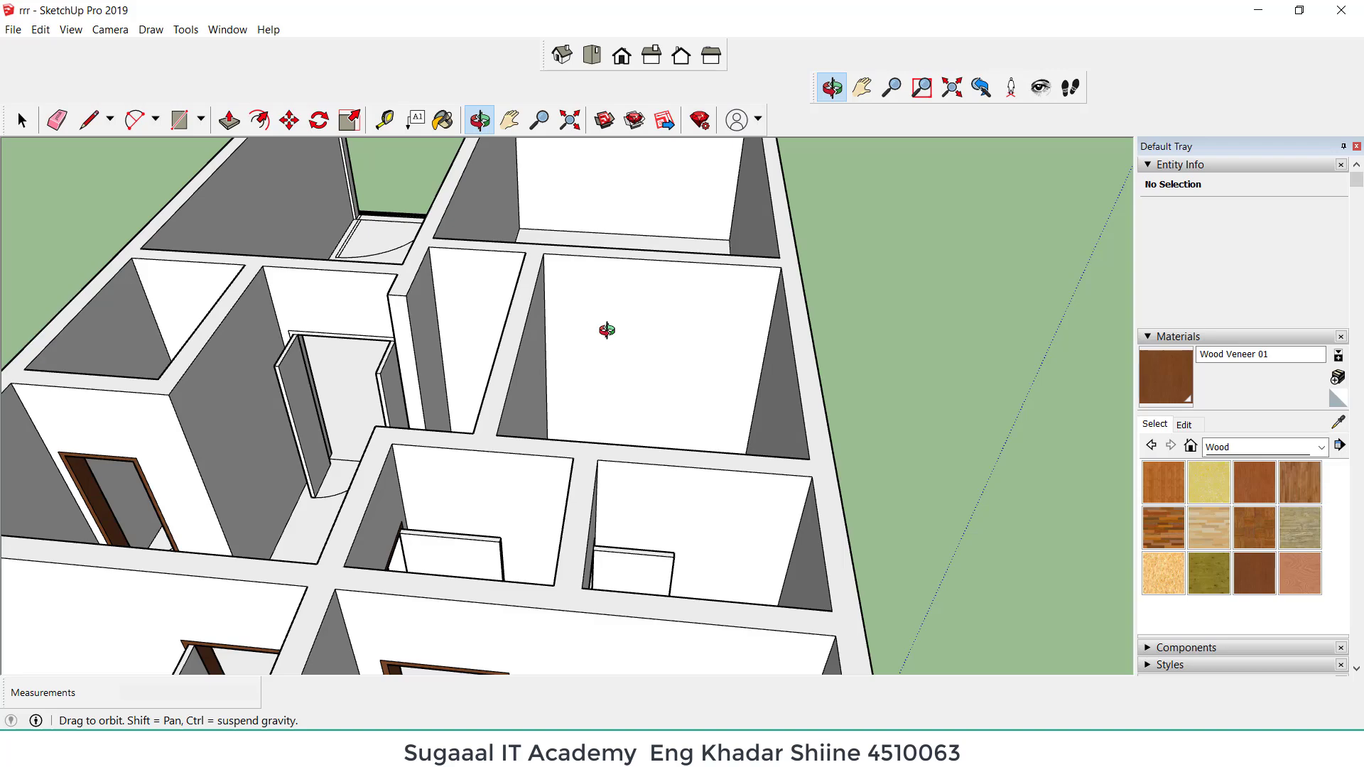
pyautogui.scroll(6, 322, 383)
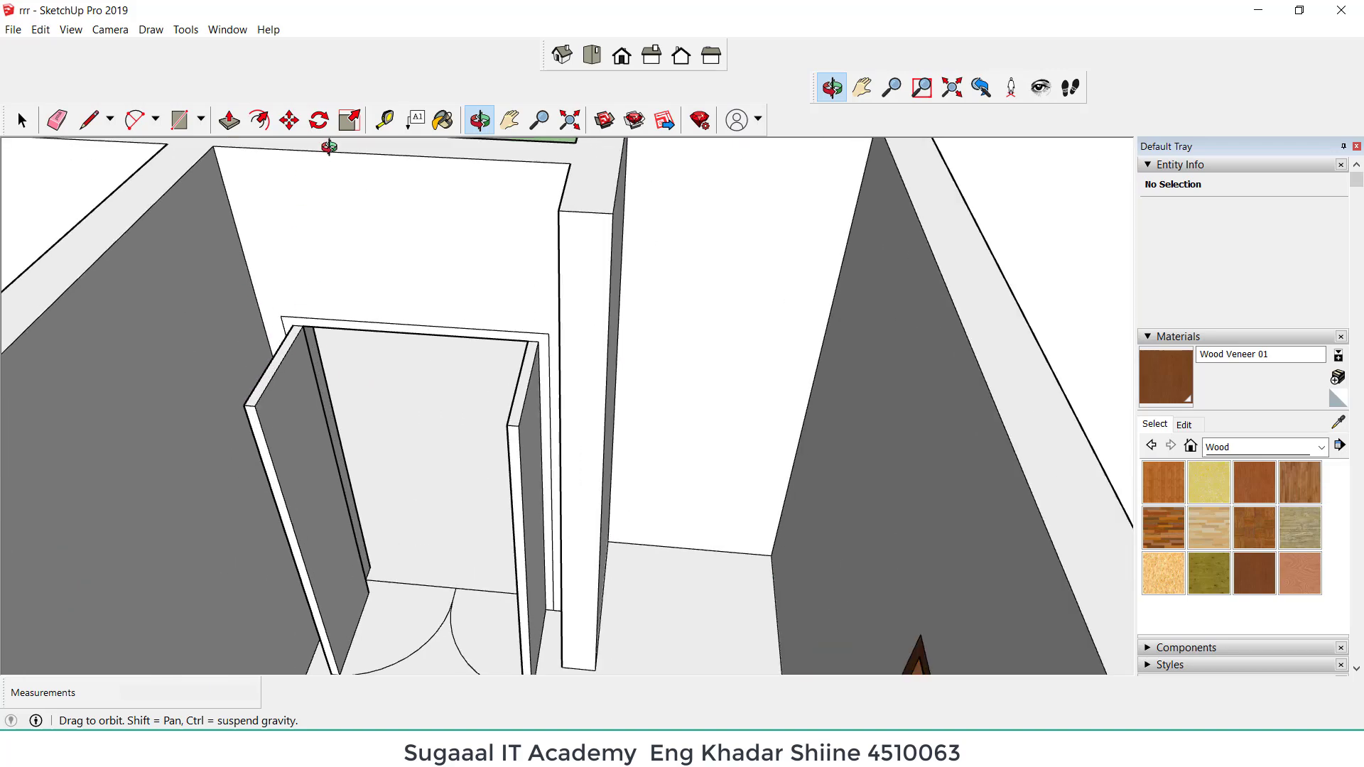
pyautogui.click(442, 119)
pyautogui.scroll(3, 374, 292)
pyautogui.click(378, 332)
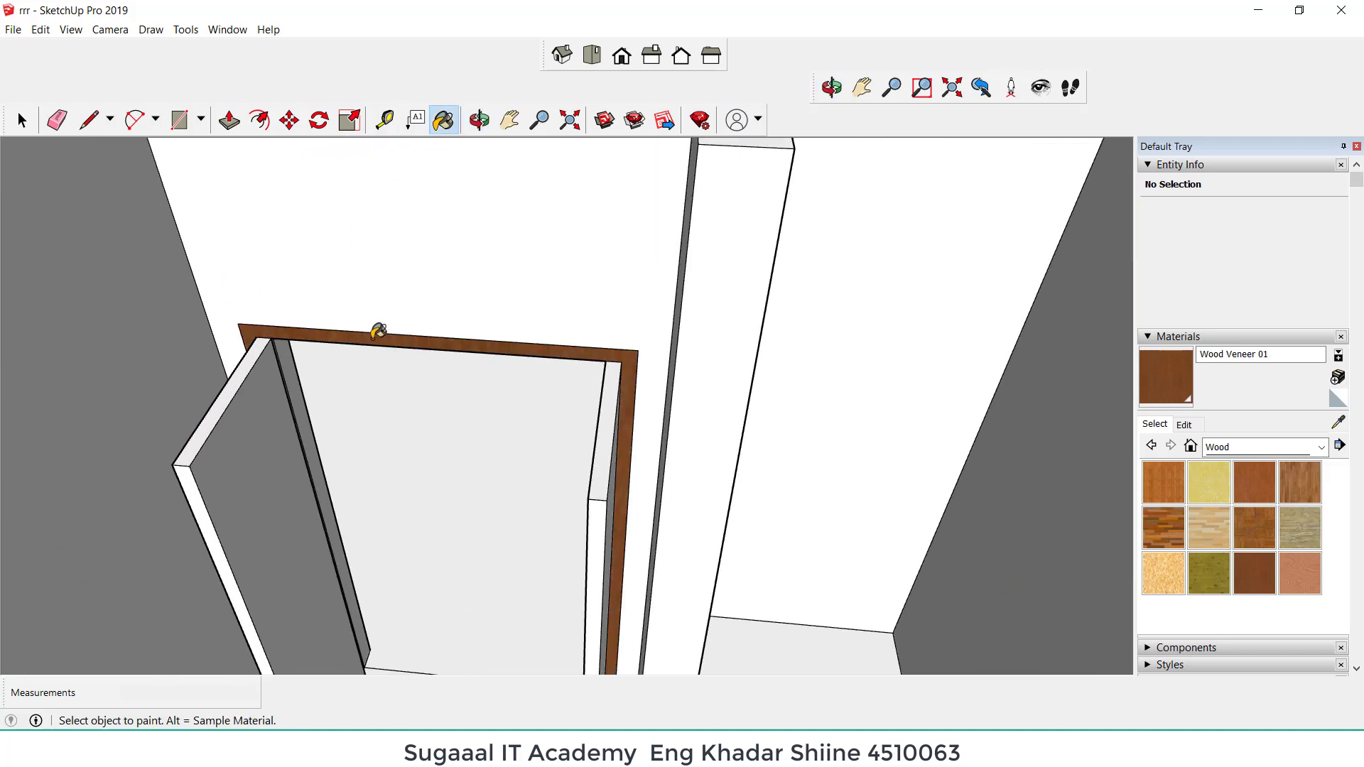
pyautogui.click(304, 419)
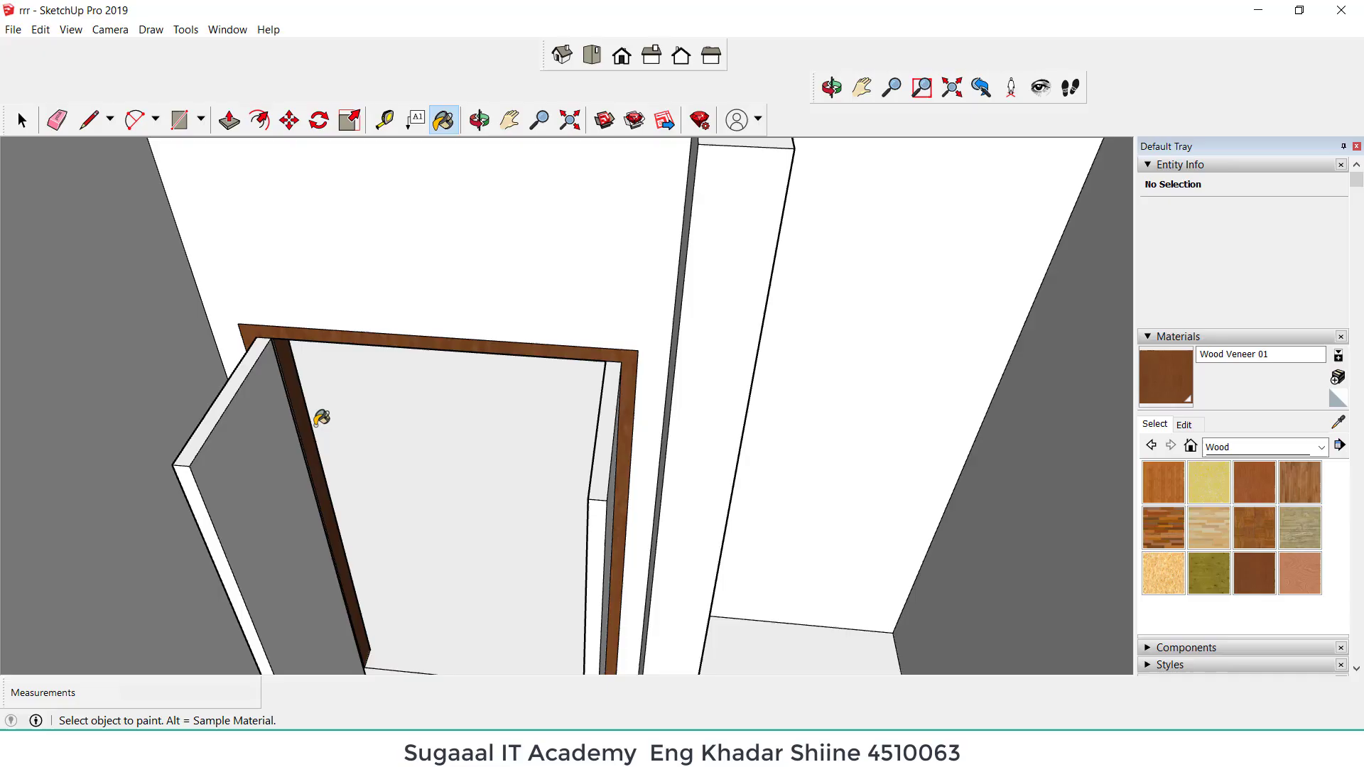
# Step: Inspect the door frames of the surrounding rooms from above for faces still missing the wood material
pyautogui.click(479, 120)
pyautogui.moveTo(386, 378); pyautogui.dragTo(546, 387)
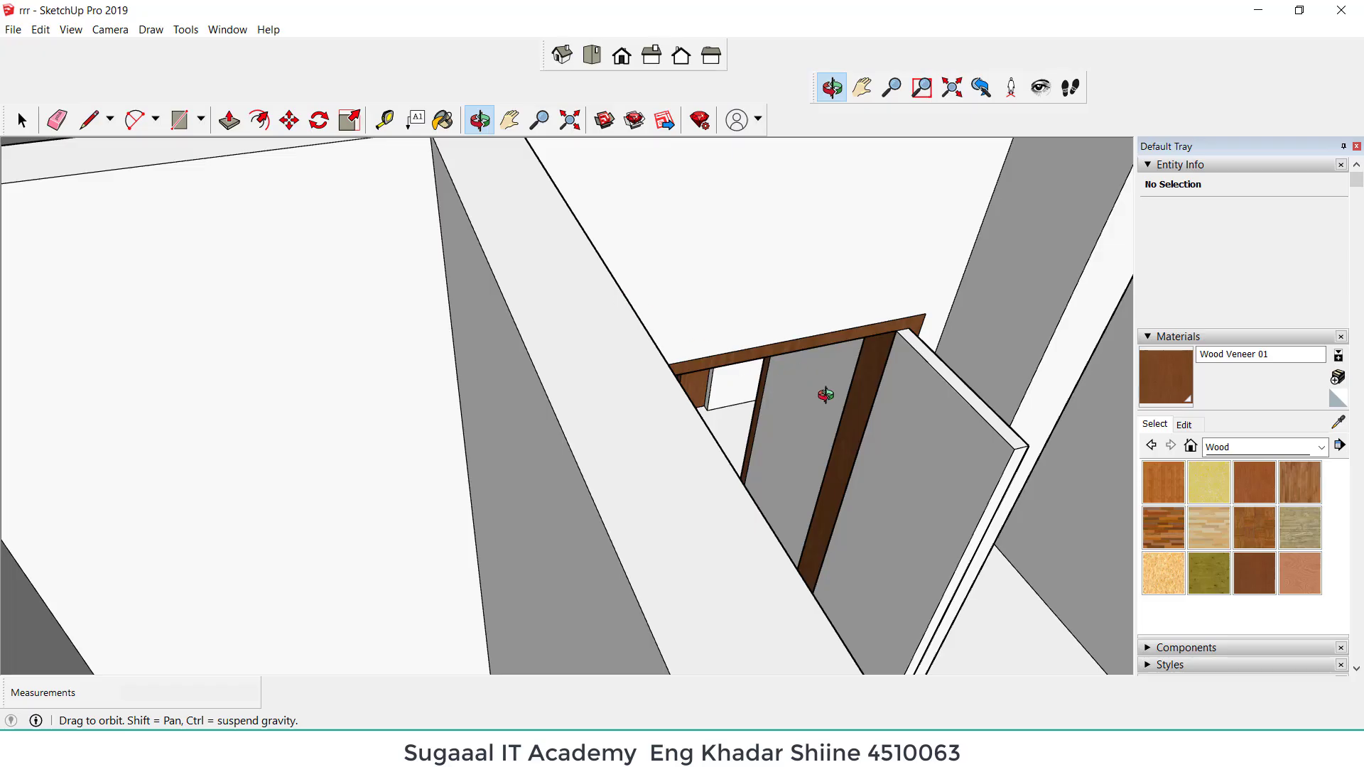
pyautogui.scroll(-10, 475, 269)
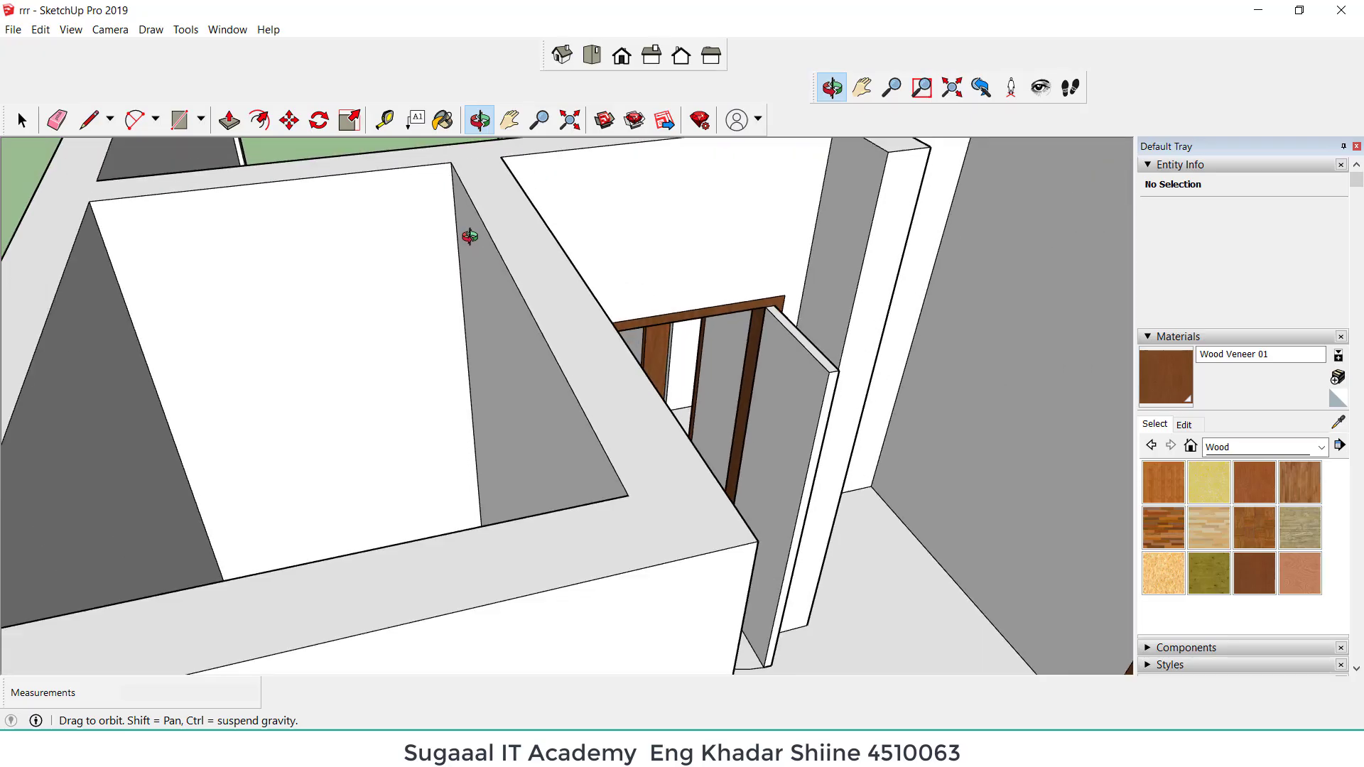
pyautogui.scroll(-3, 496, 464)
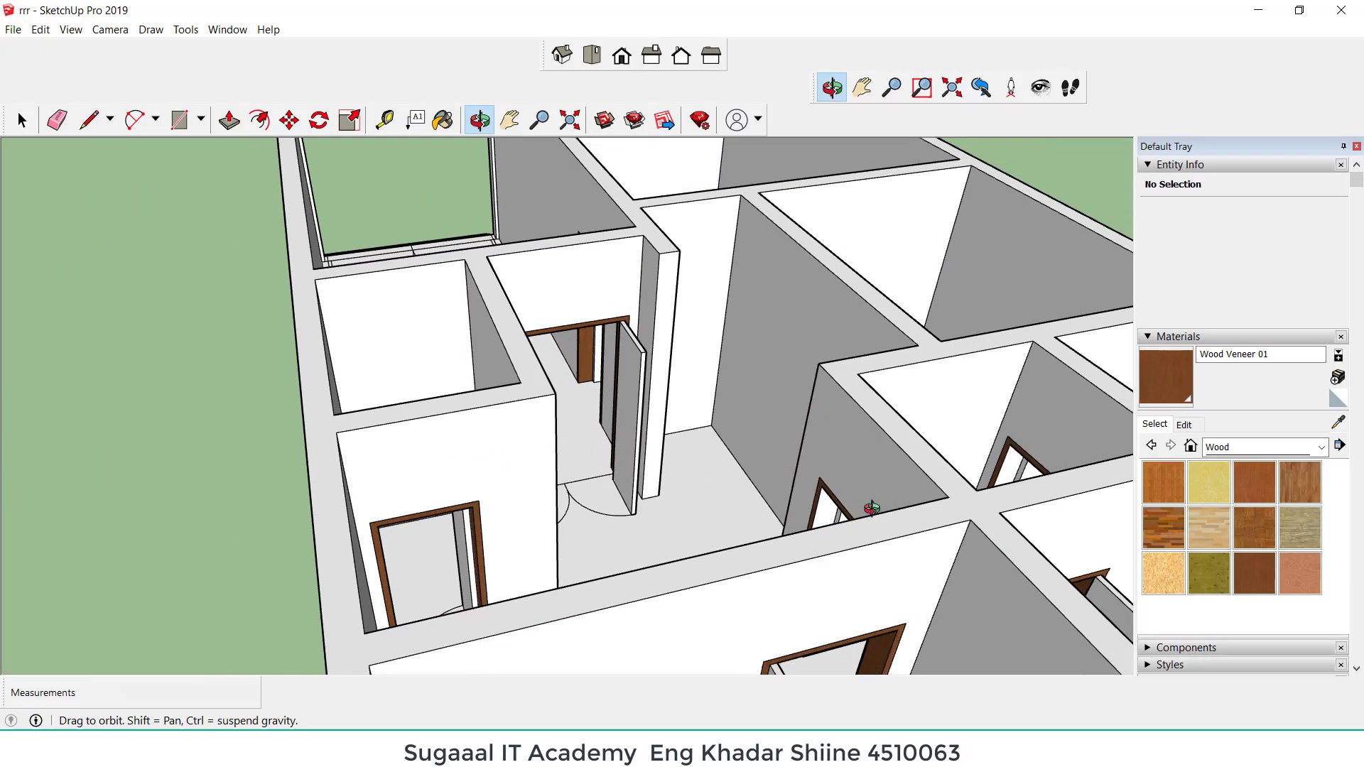
pyautogui.scroll(2, 553, 221)
pyautogui.moveTo(595, 351); pyautogui.dragTo(76, 368)
pyautogui.scroll(-8, 76, 367)
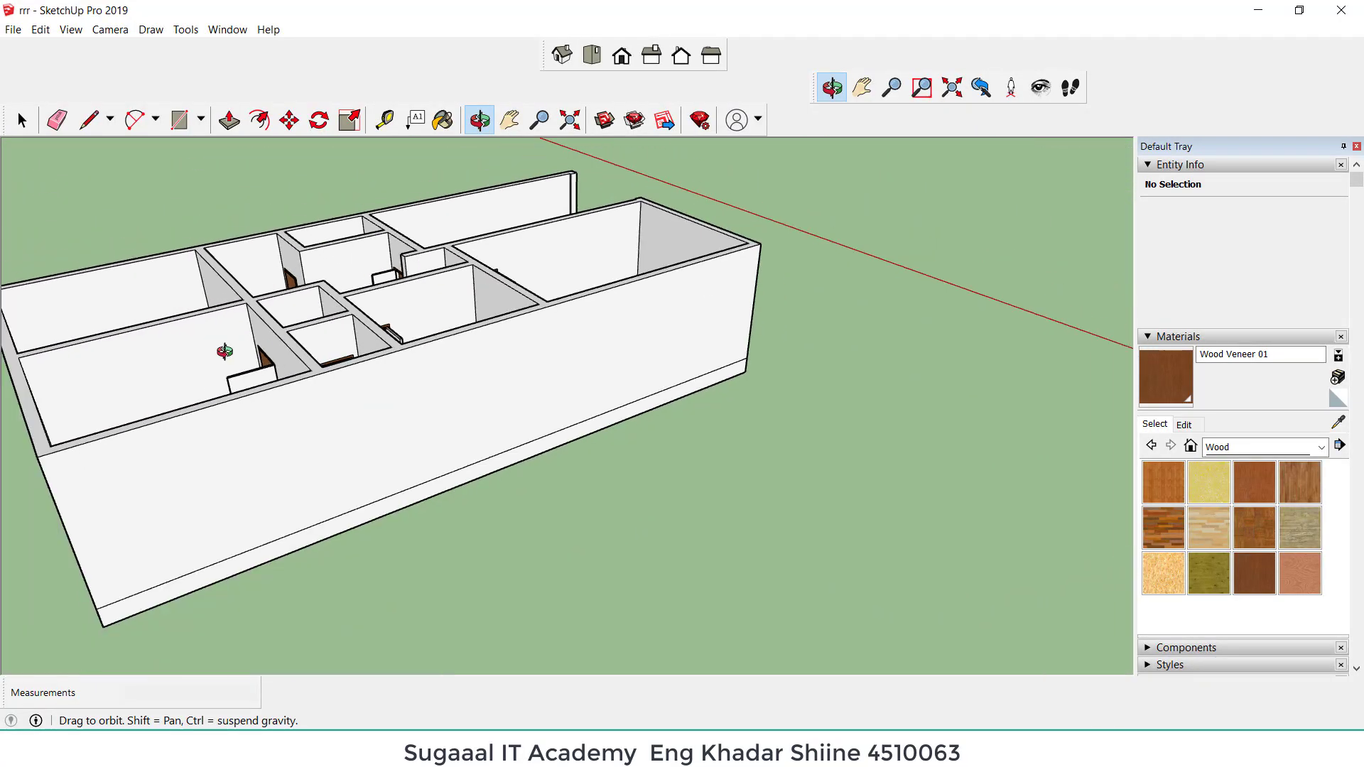
pyautogui.moveTo(224, 352); pyautogui.dragTo(497, 356)
pyautogui.scroll(7, 335, 445)
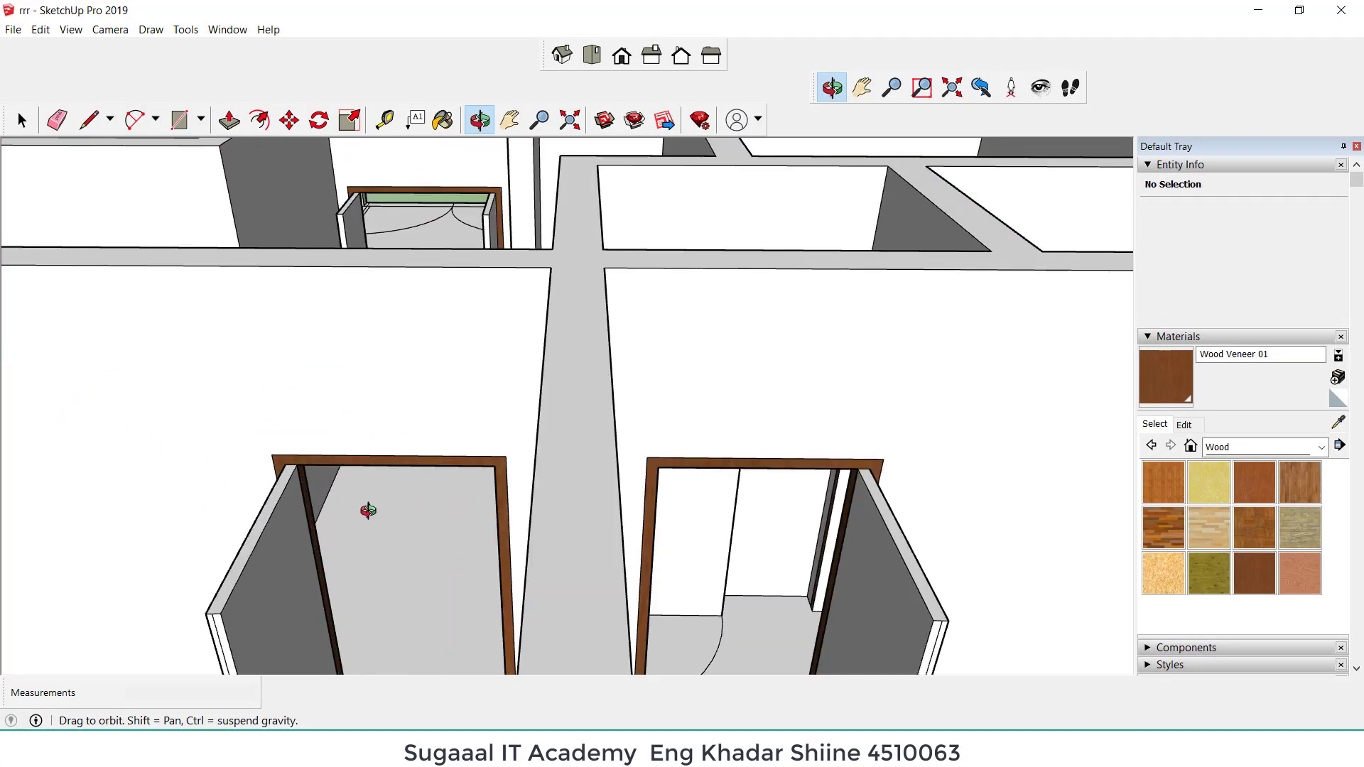
pyautogui.scroll(6, 368, 510)
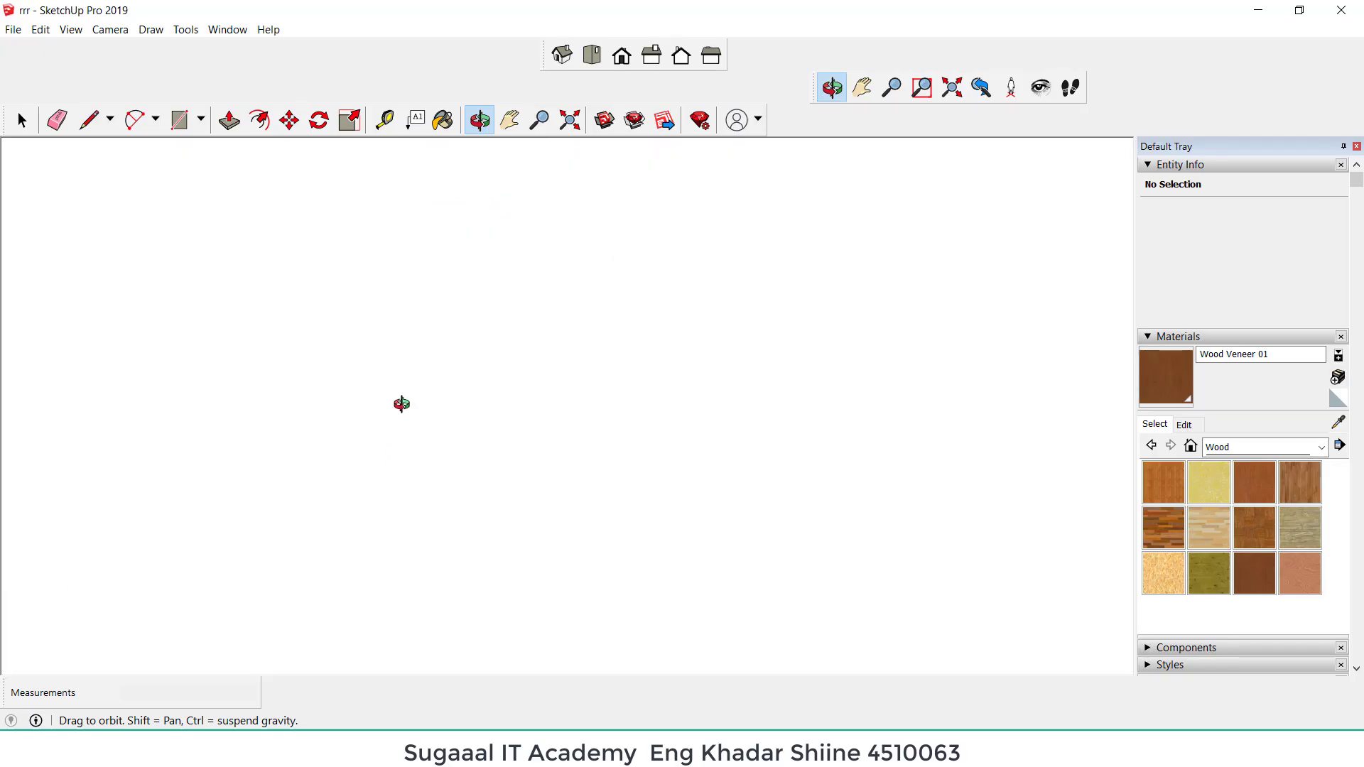
# Step: Paint the underside of the header with Wood Veneer 01 on the interior doorway whose leaf stands open on the left
pyautogui.click(569, 120)
pyautogui.moveTo(450, 350); pyautogui.dragTo(467, 272)
pyautogui.moveTo(505, 433); pyautogui.dragTo(502, 414)
pyautogui.scroll(-4, 502, 371)
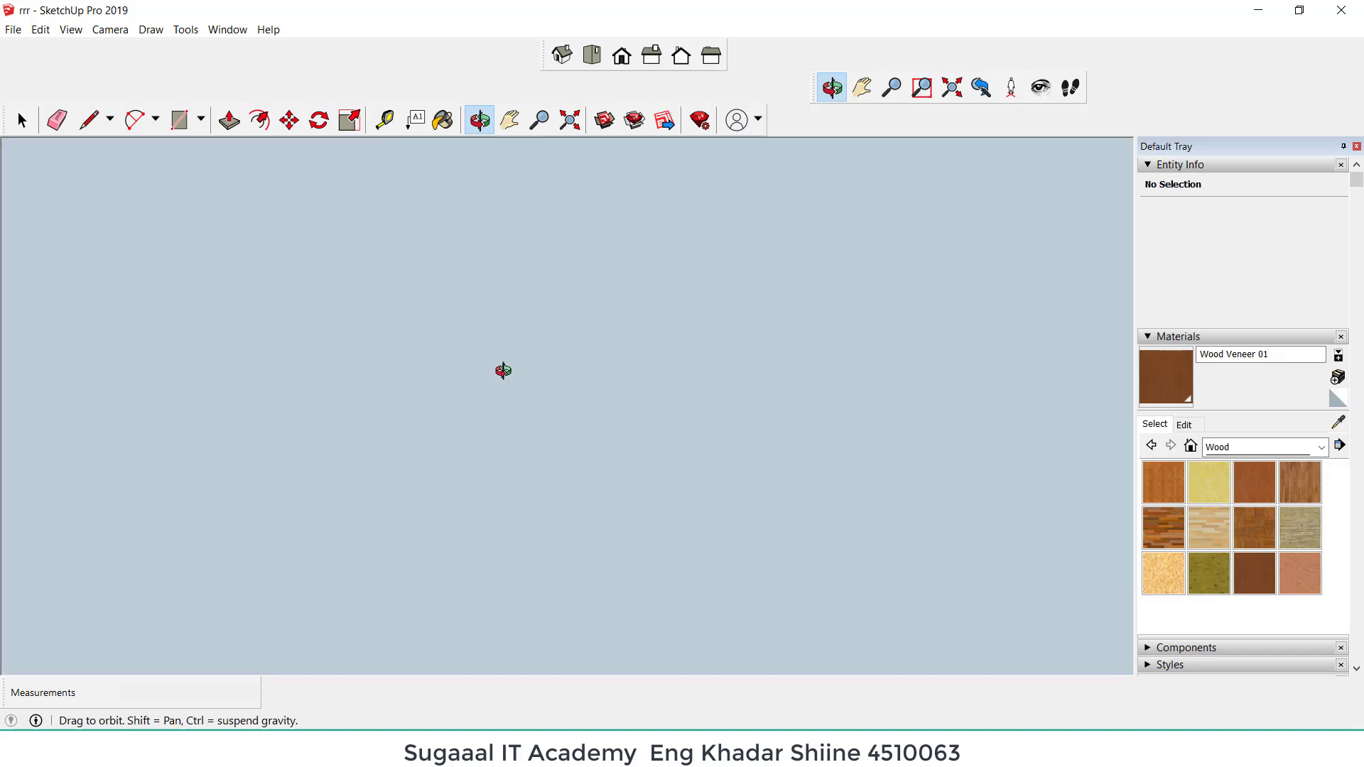
pyautogui.scroll(-5, 503, 370)
pyautogui.scroll(5, 502, 370)
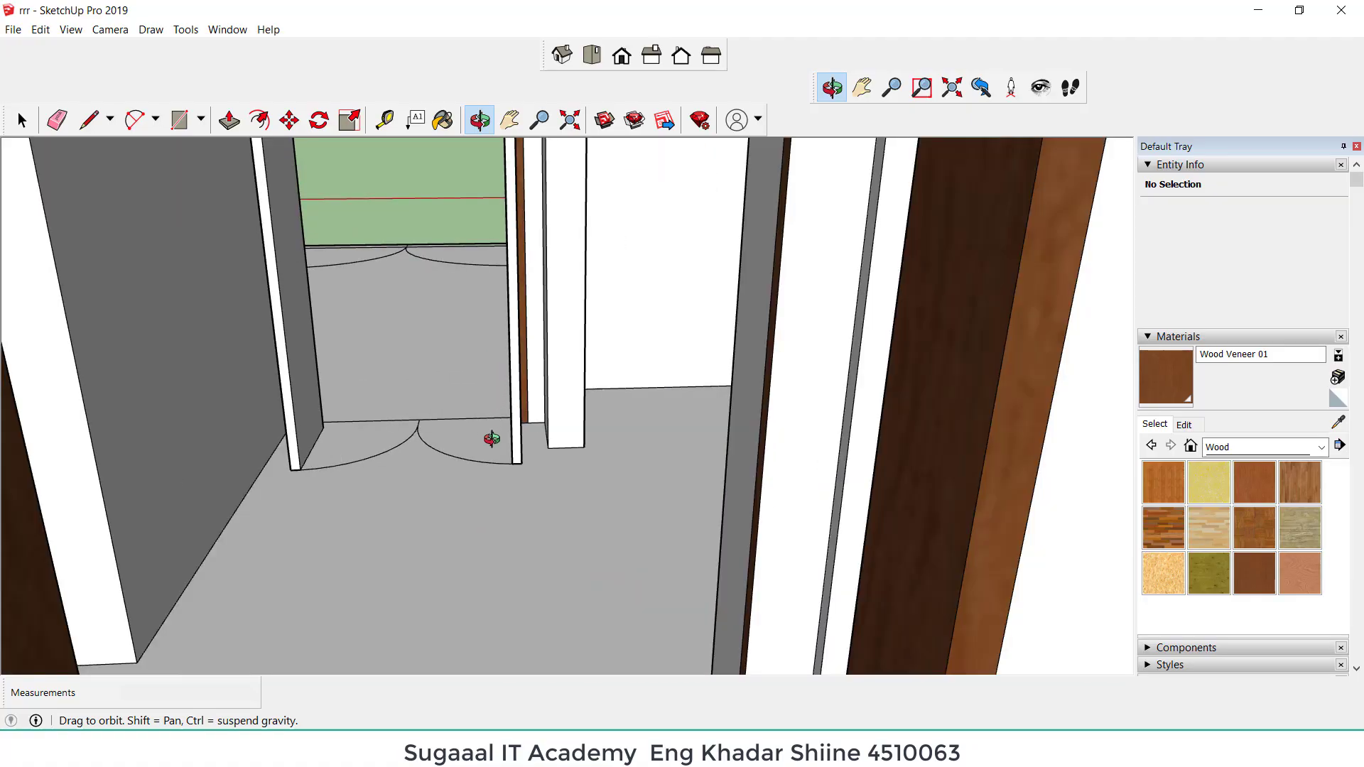
pyautogui.click(510, 120)
pyautogui.moveTo(475, 272)
pyautogui.mouseDown()
pyautogui.moveTo(502, 357)
pyautogui.moveTo(513, 317)
pyautogui.moveTo(496, 347)
pyautogui.moveTo(498, 263)
pyautogui.mouseUp()
pyautogui.click(479, 119)
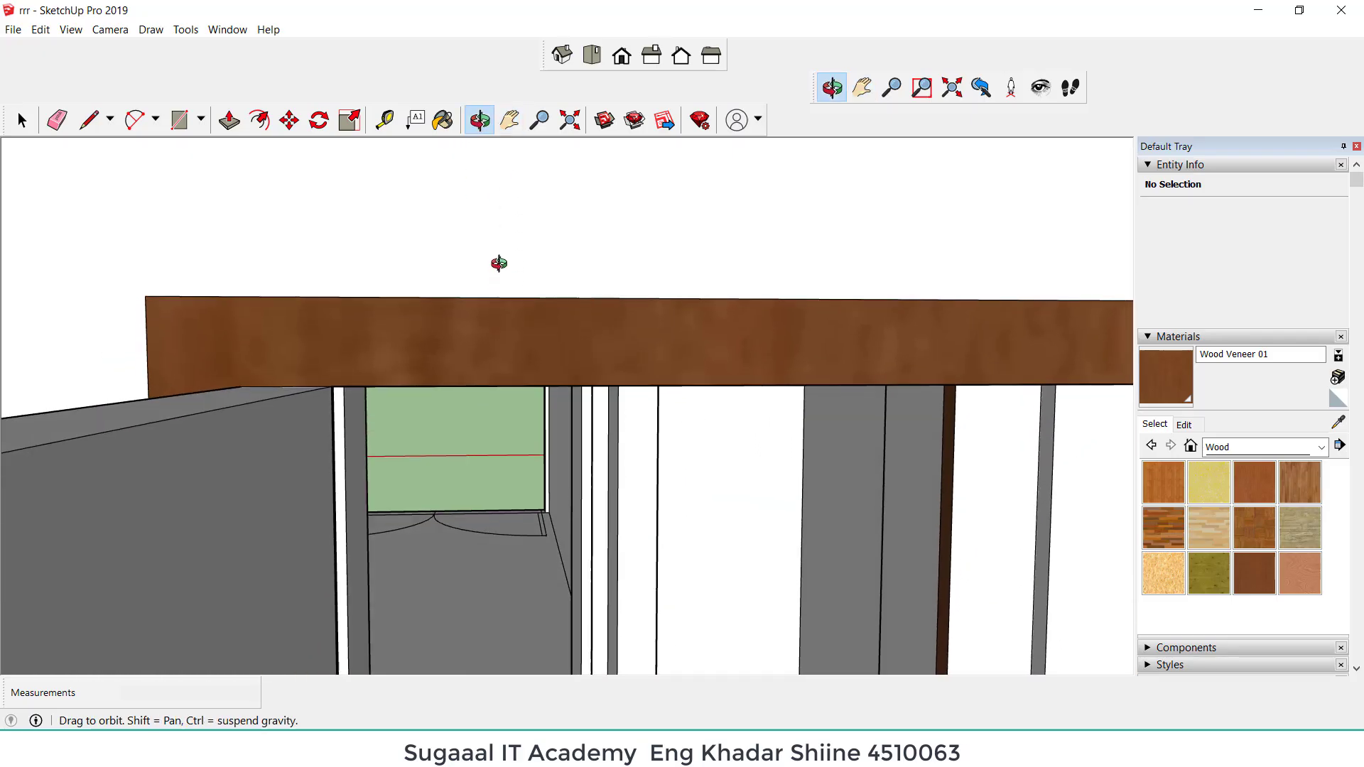
pyautogui.moveTo(554, 374); pyautogui.dragTo(542, 326)
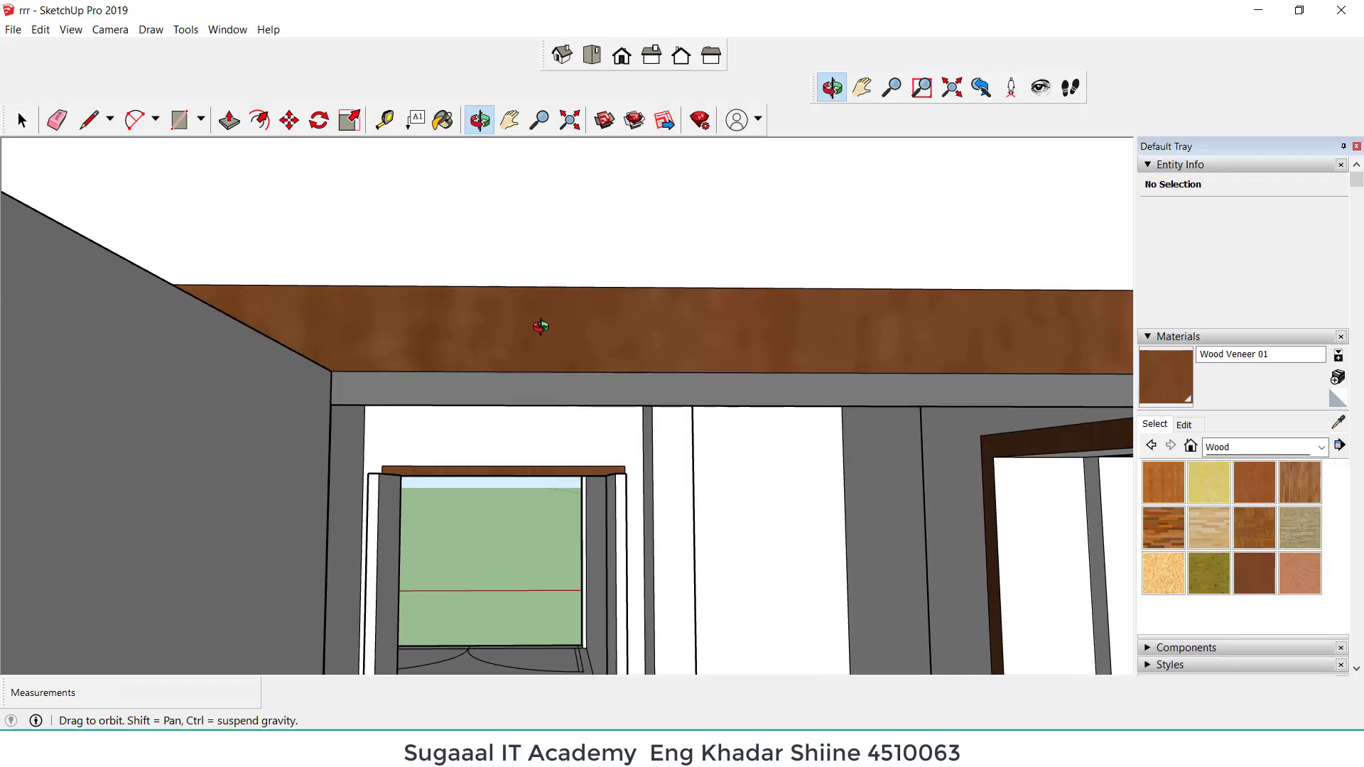
pyautogui.click(443, 120)
pyautogui.click(523, 384)
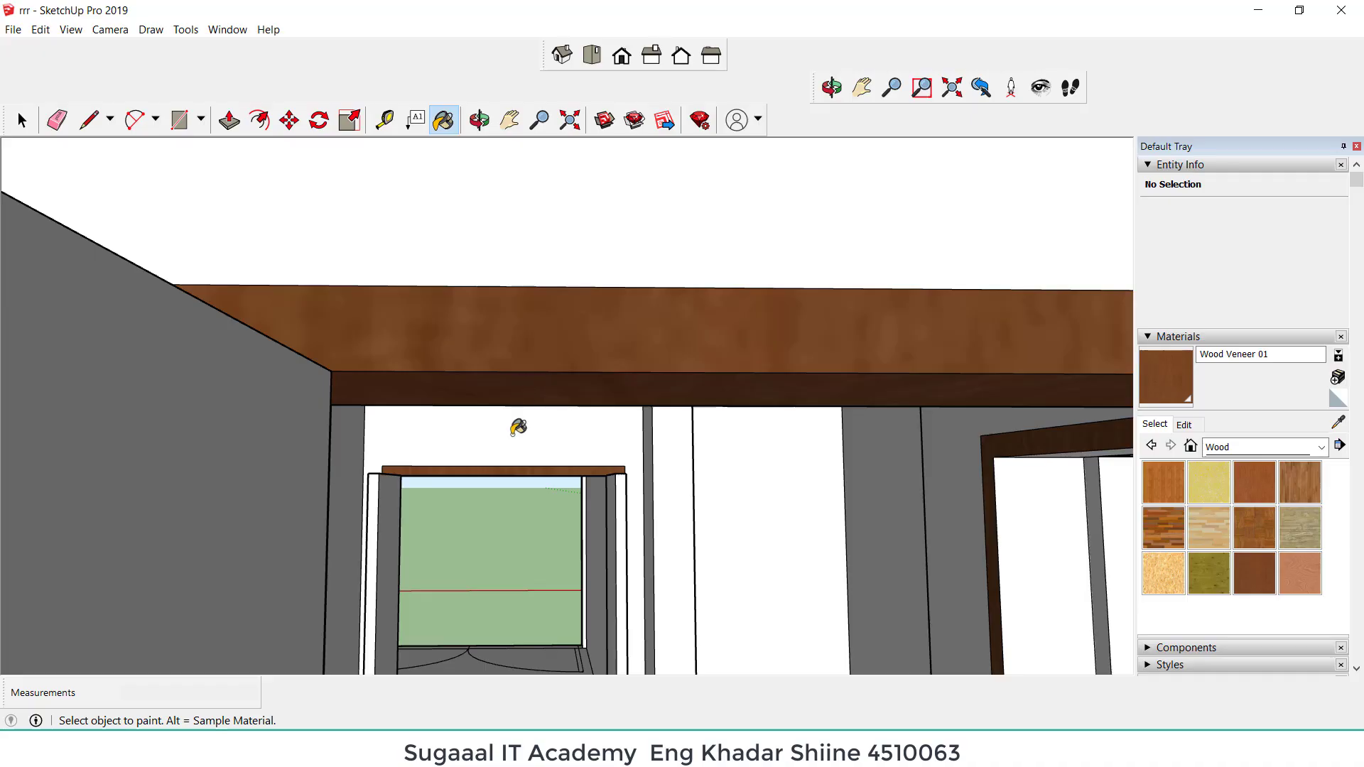
# Step: Paint the left inner face and the header underside of the side doorway seen through this opening with Wood Veneer 01
pyautogui.scroll(-5, 462, 391)
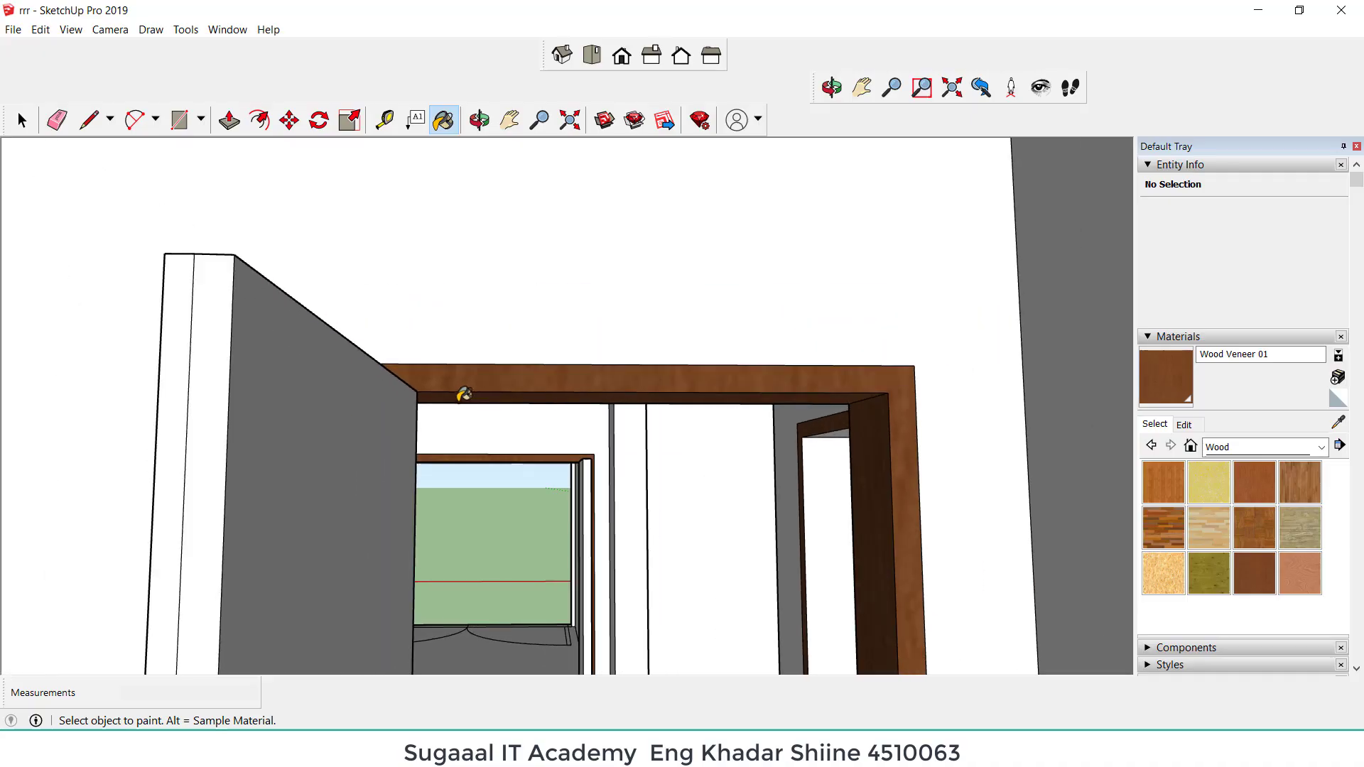
pyautogui.scroll(5, 748, 468)
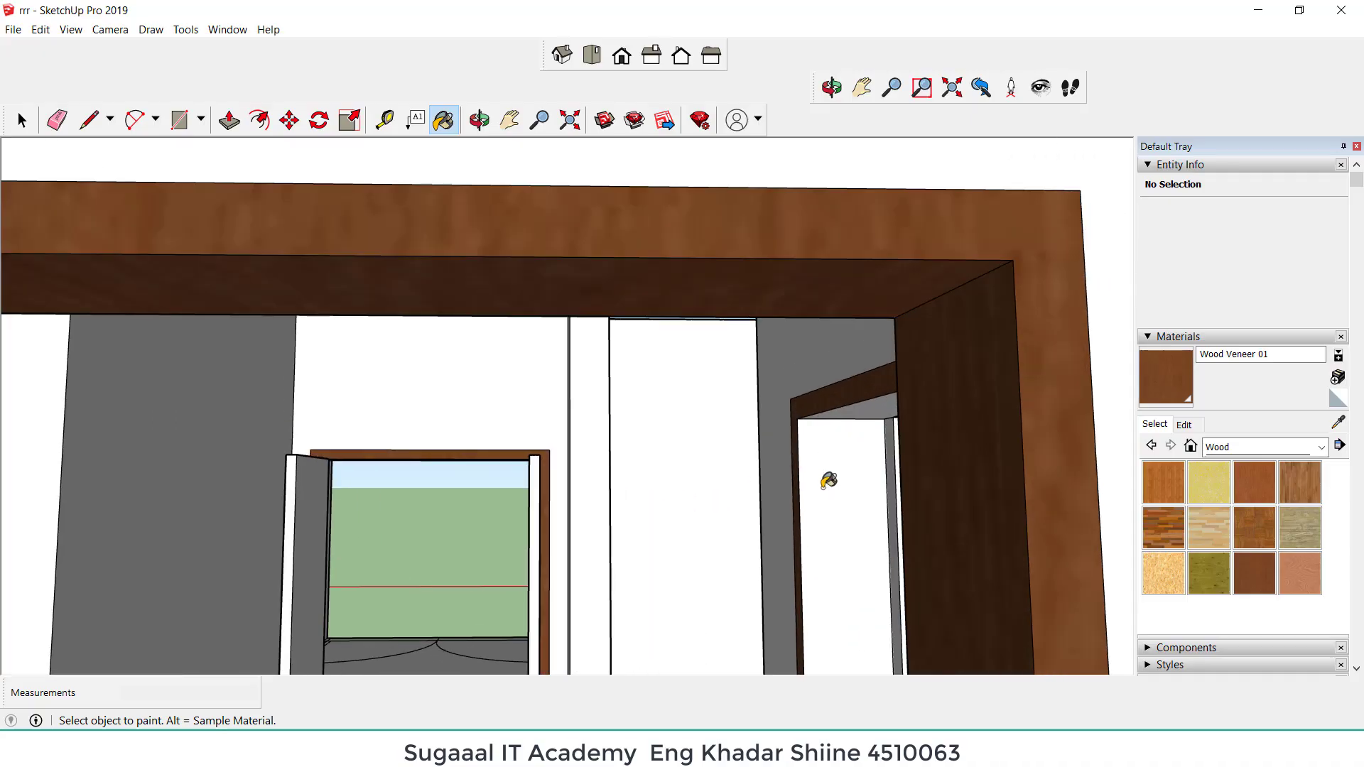
pyautogui.click(826, 483)
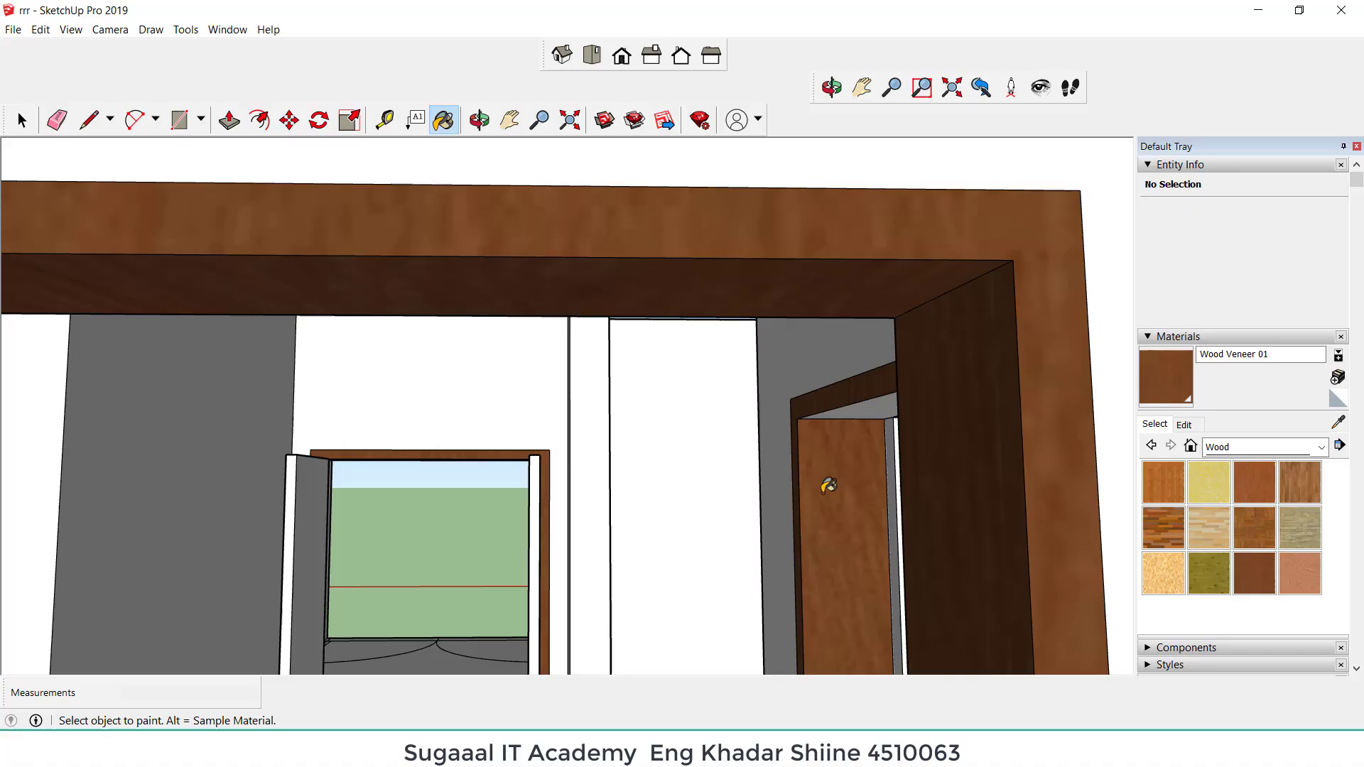
pyautogui.click(863, 404)
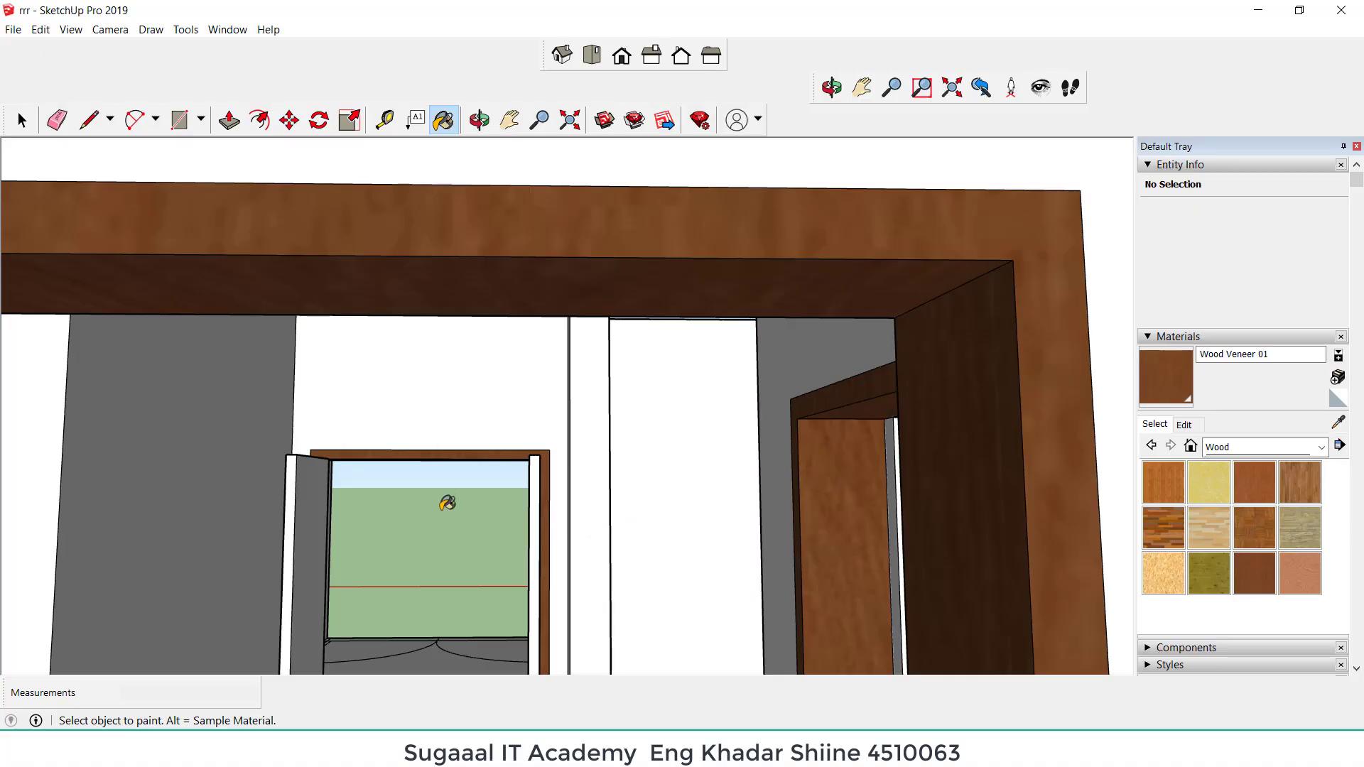
# Step: Paint the header underside of the farther side doorway near the open end of the corridor with Wood Veneer 01
pyautogui.scroll(5, 359, 515)
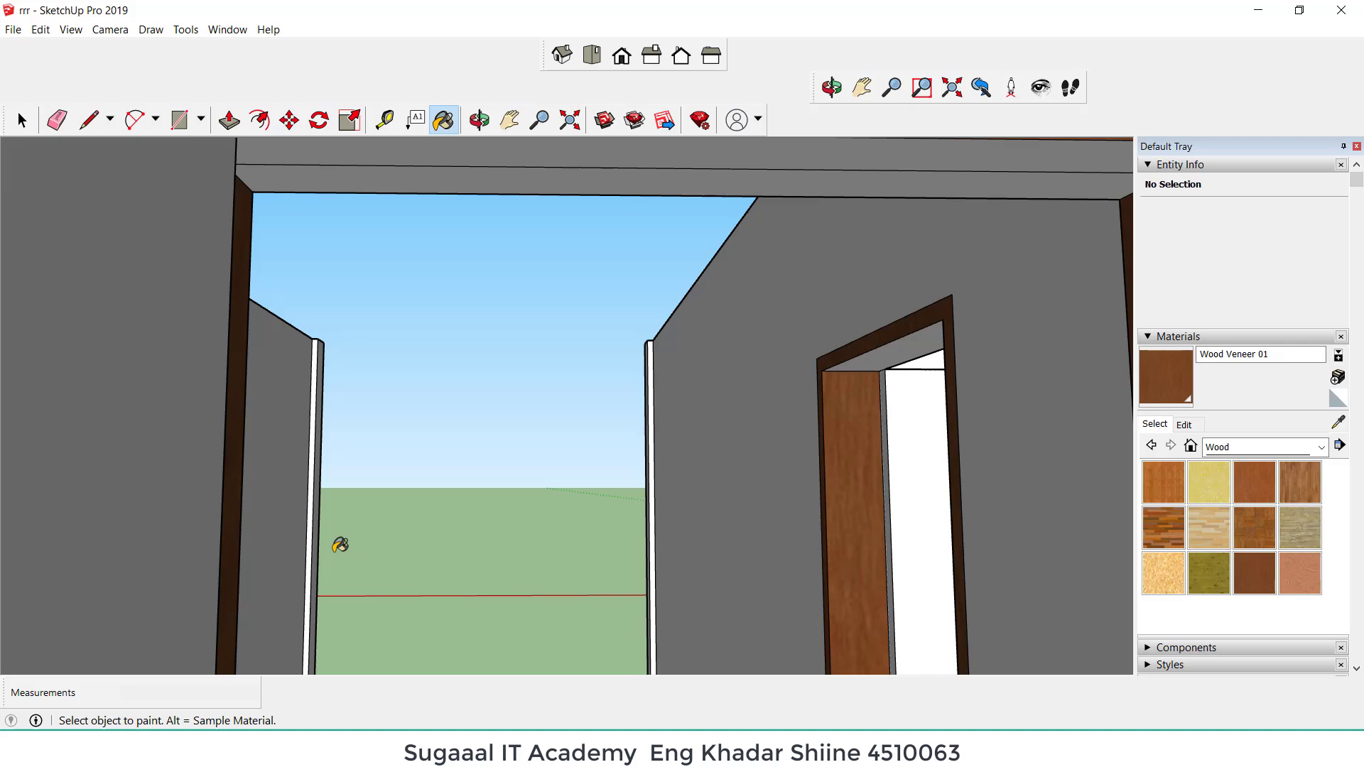
pyautogui.click(480, 120)
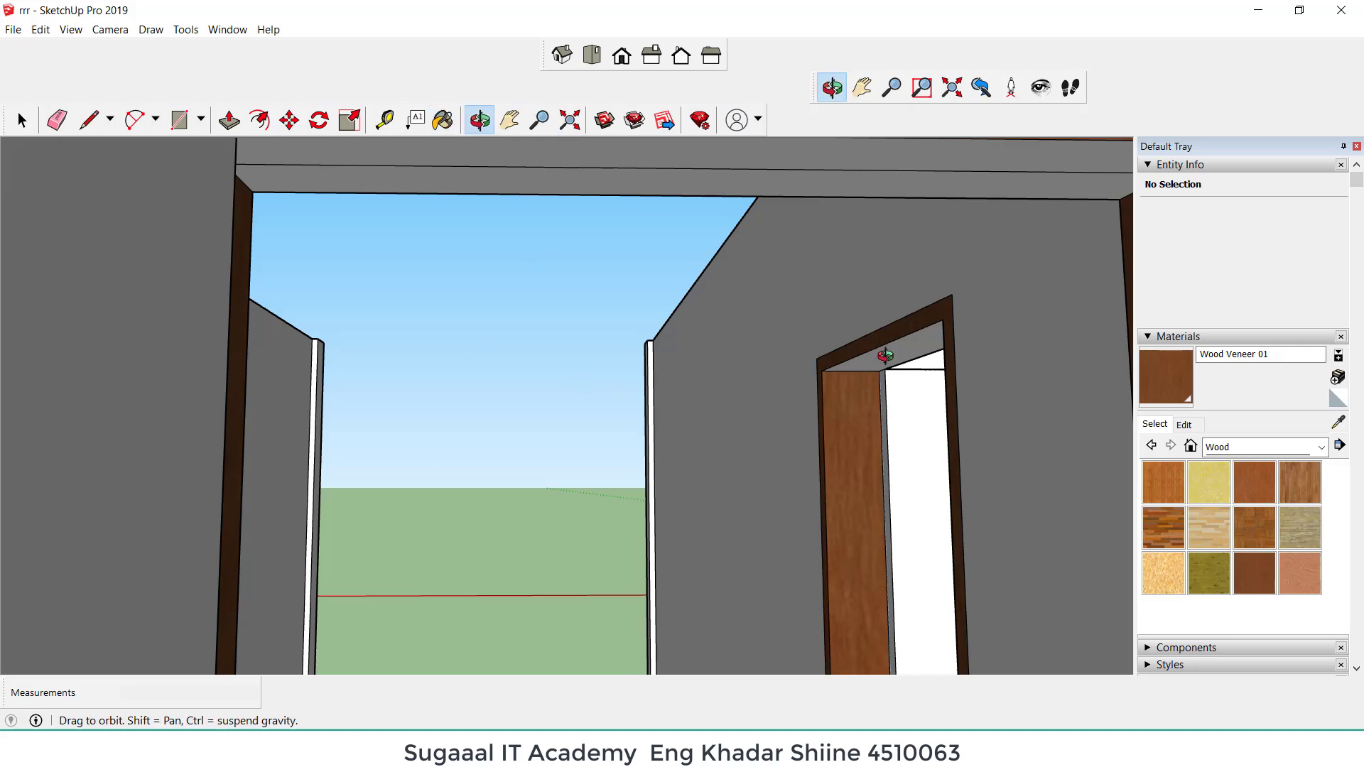
pyautogui.click(442, 120)
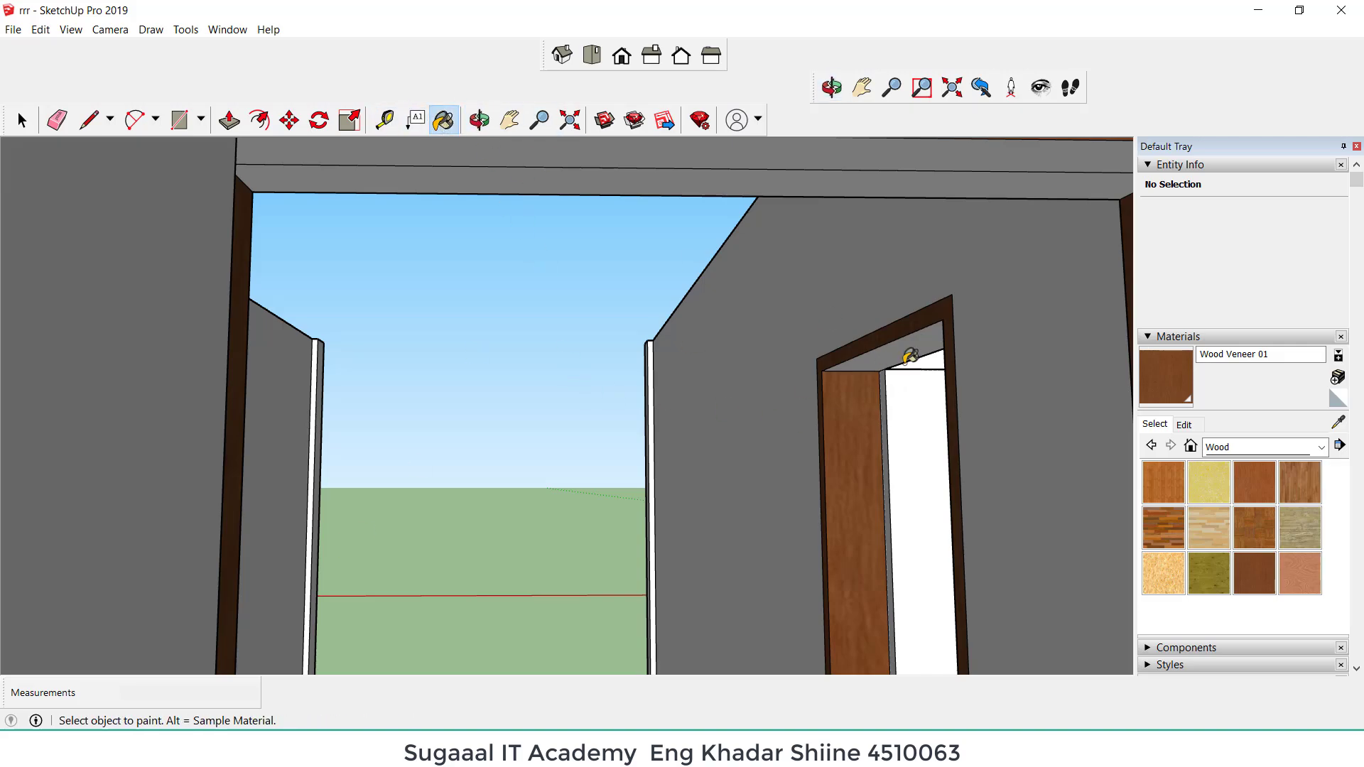
pyautogui.click(905, 346)
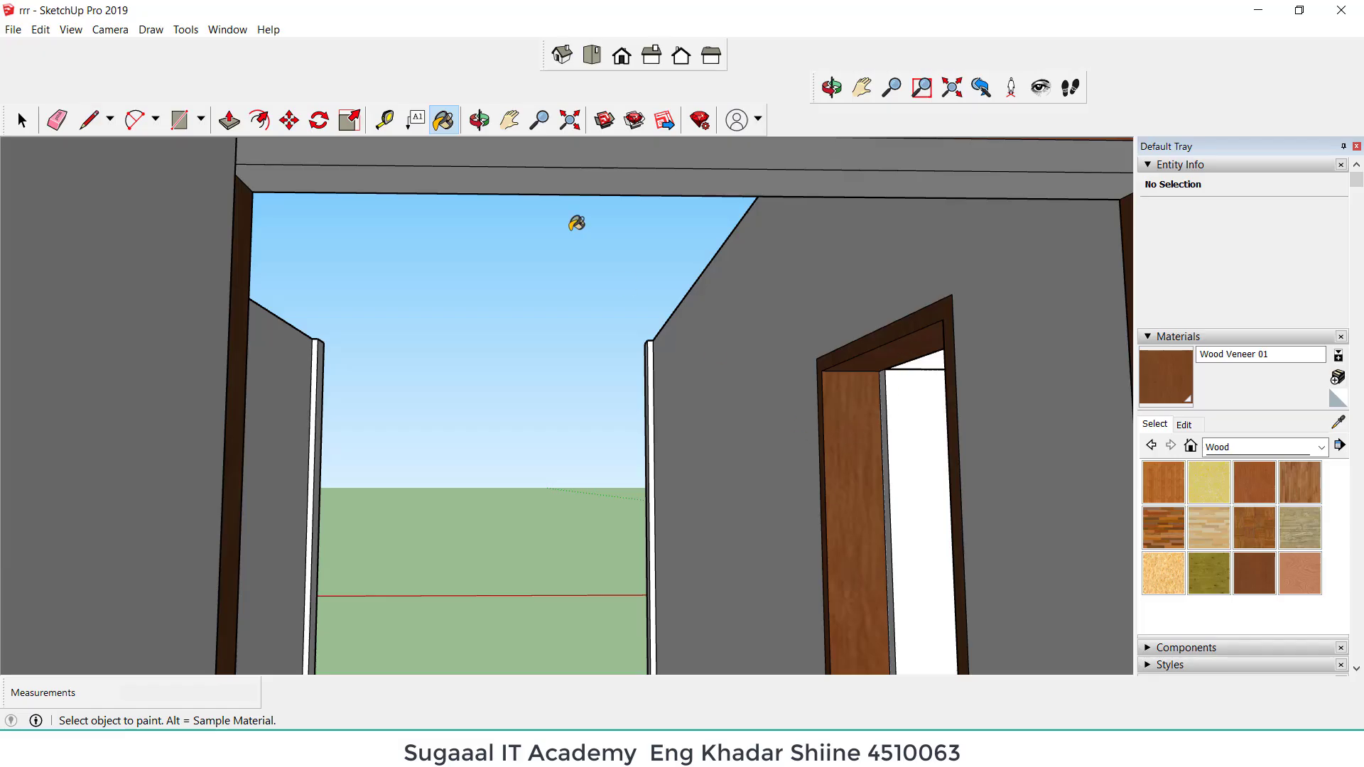
# Step: Paint the header underside of the corner room's doorway, whose leaf opens on the right, with Wood Veneer 01
pyautogui.click(480, 120)
pyautogui.moveTo(636, 423); pyautogui.dragTo(395, 404)
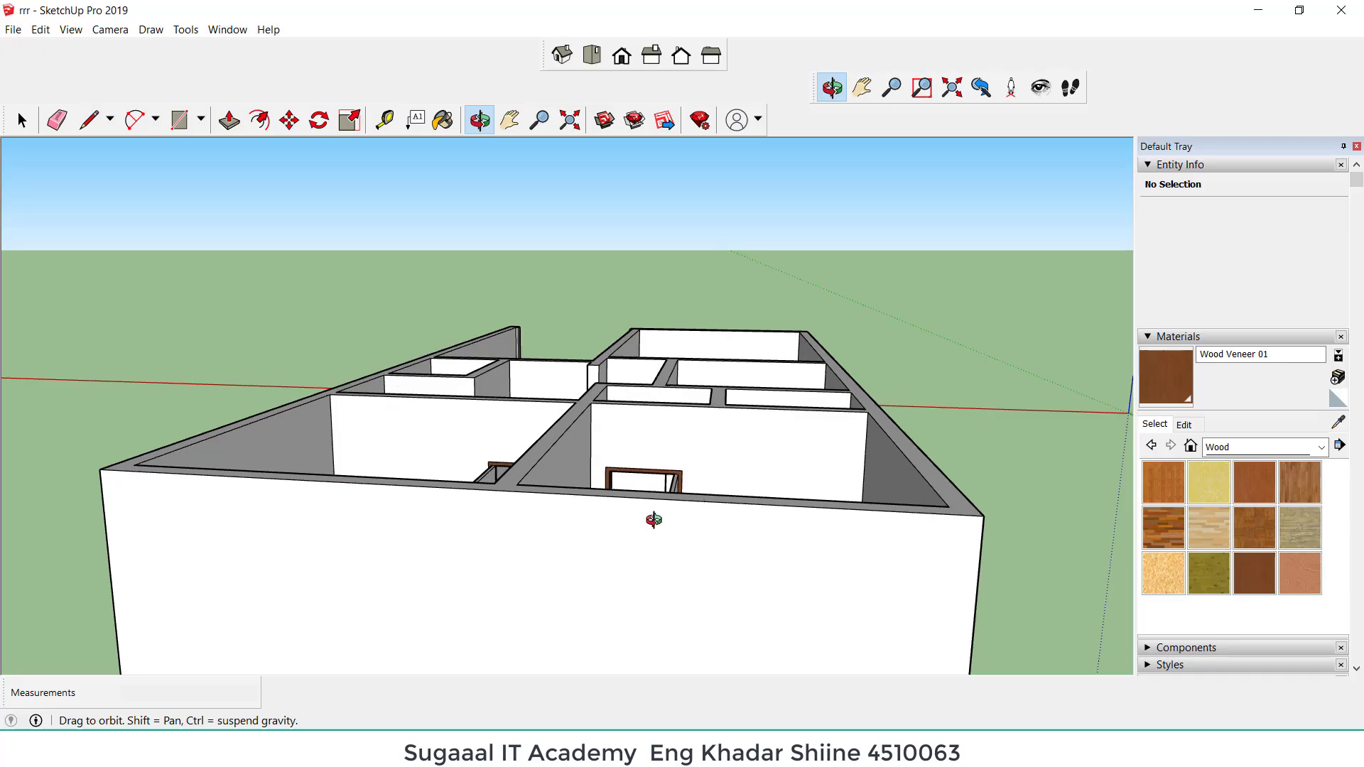
pyautogui.moveTo(653, 520); pyautogui.dragTo(662, 423)
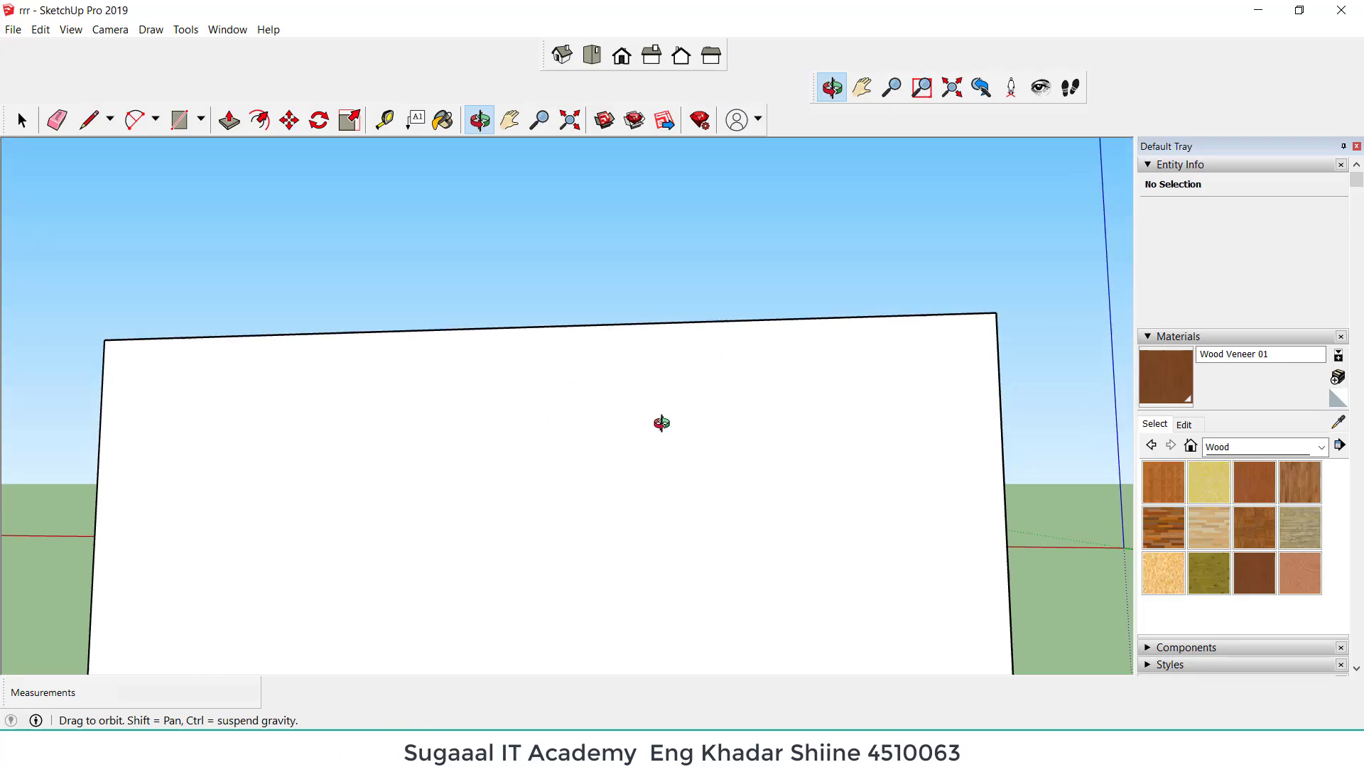
pyautogui.scroll(6, 661, 423)
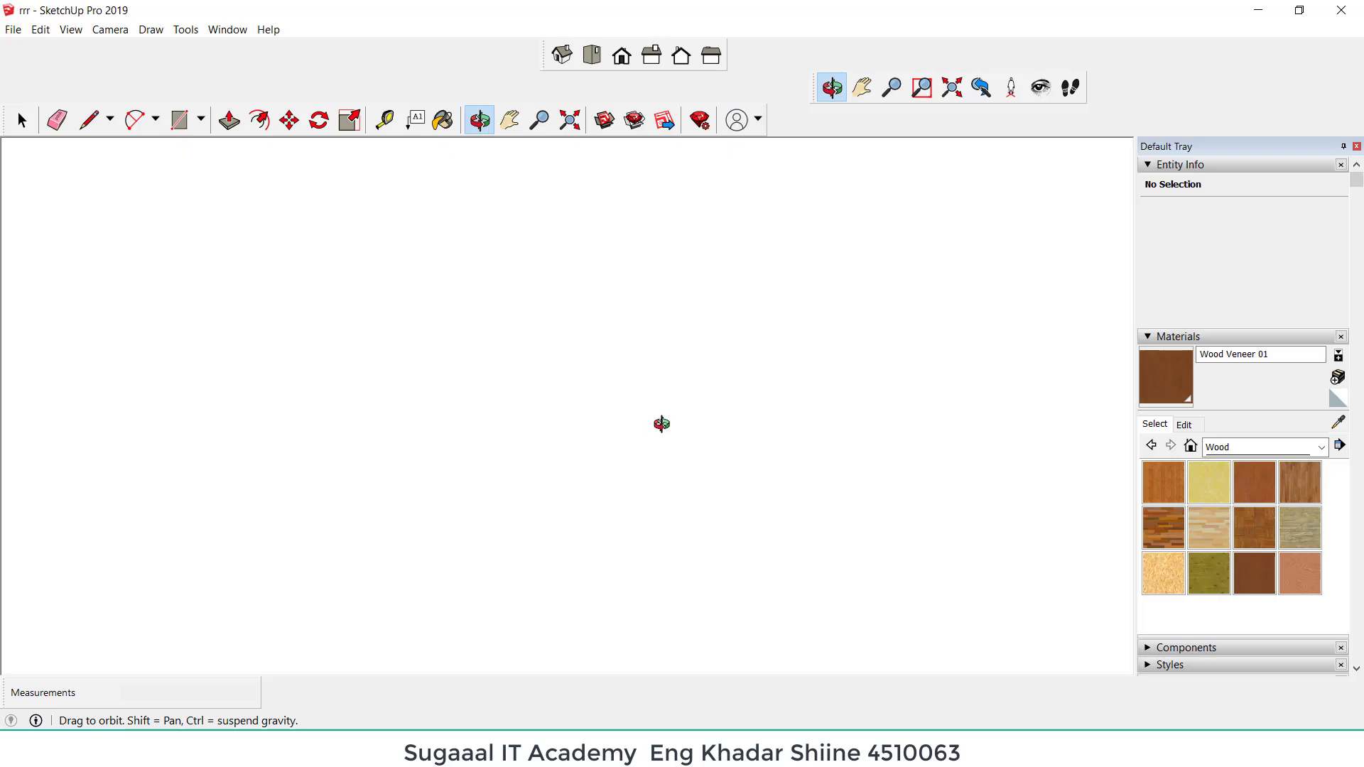
pyautogui.scroll(2, 661, 424)
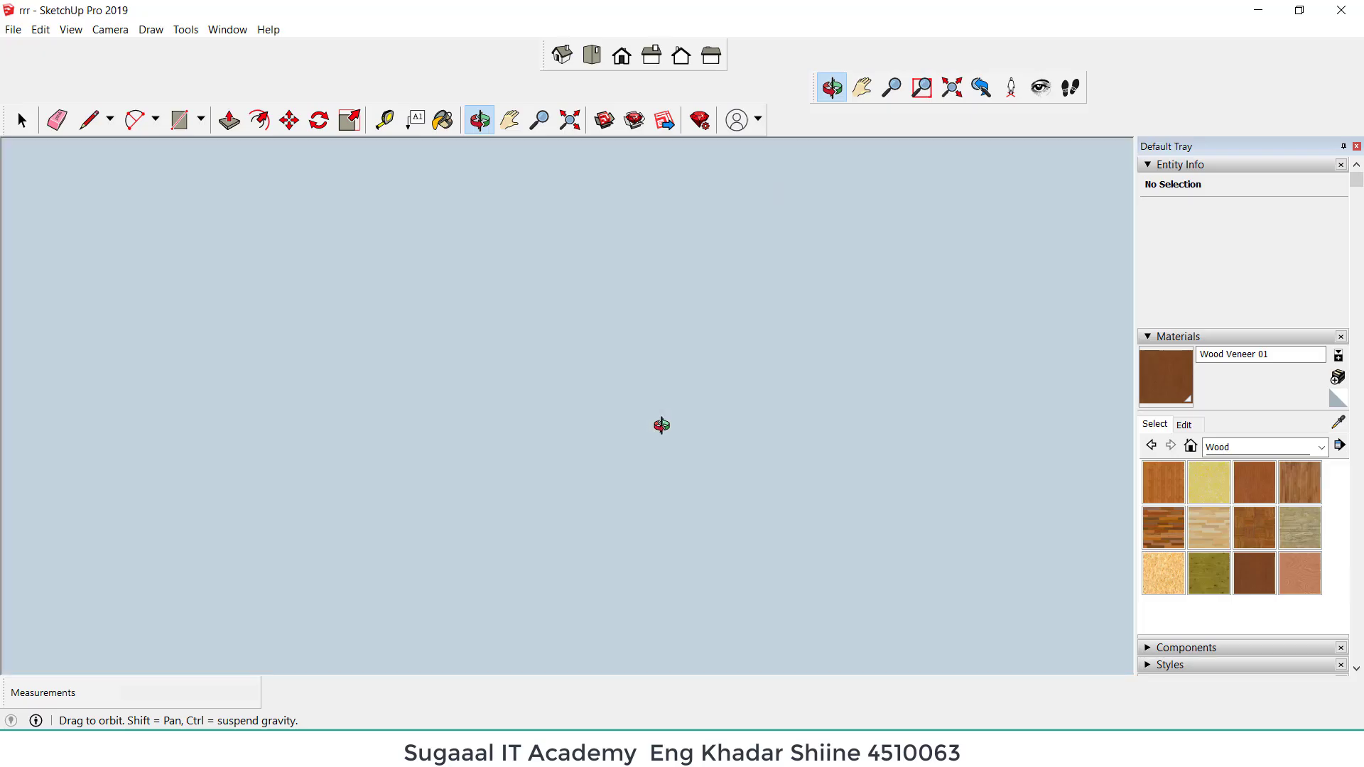
pyautogui.scroll(-3, 661, 425)
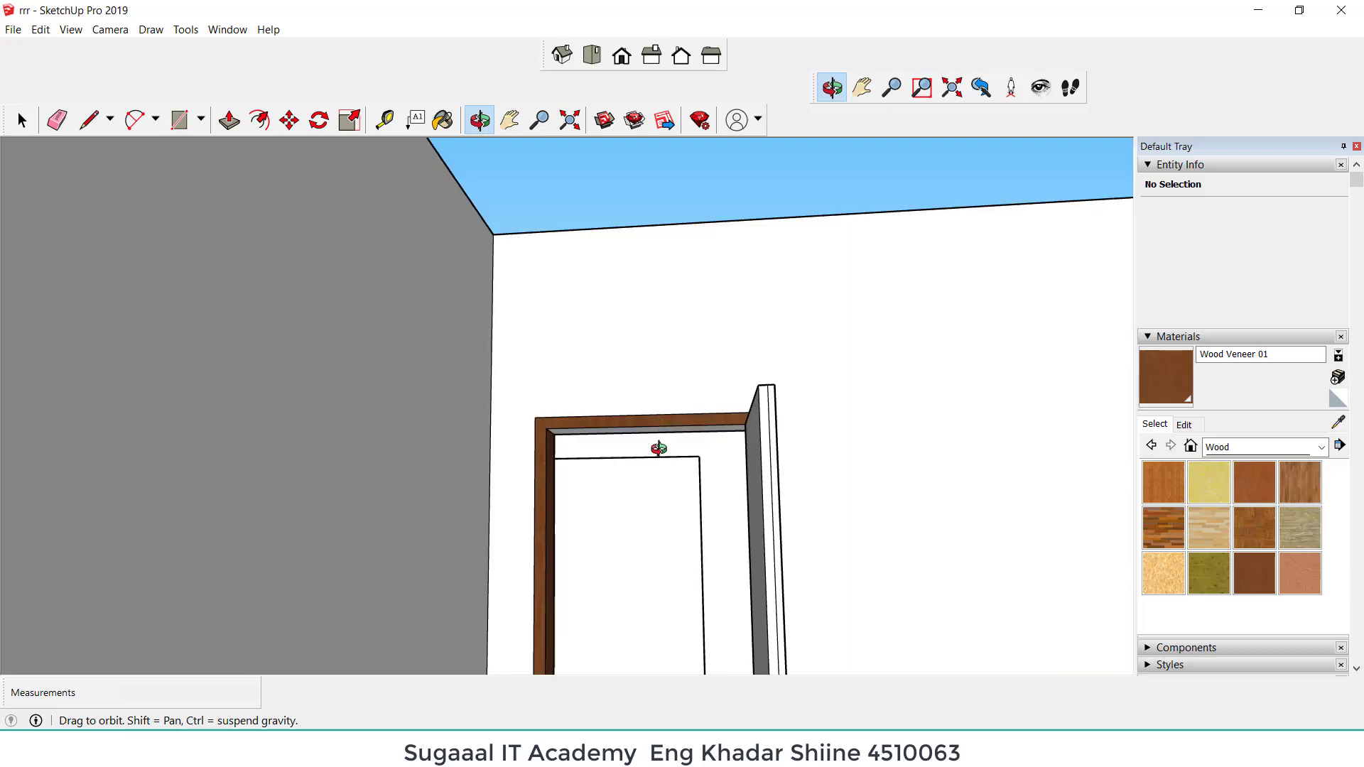
pyautogui.scroll(3, 658, 448)
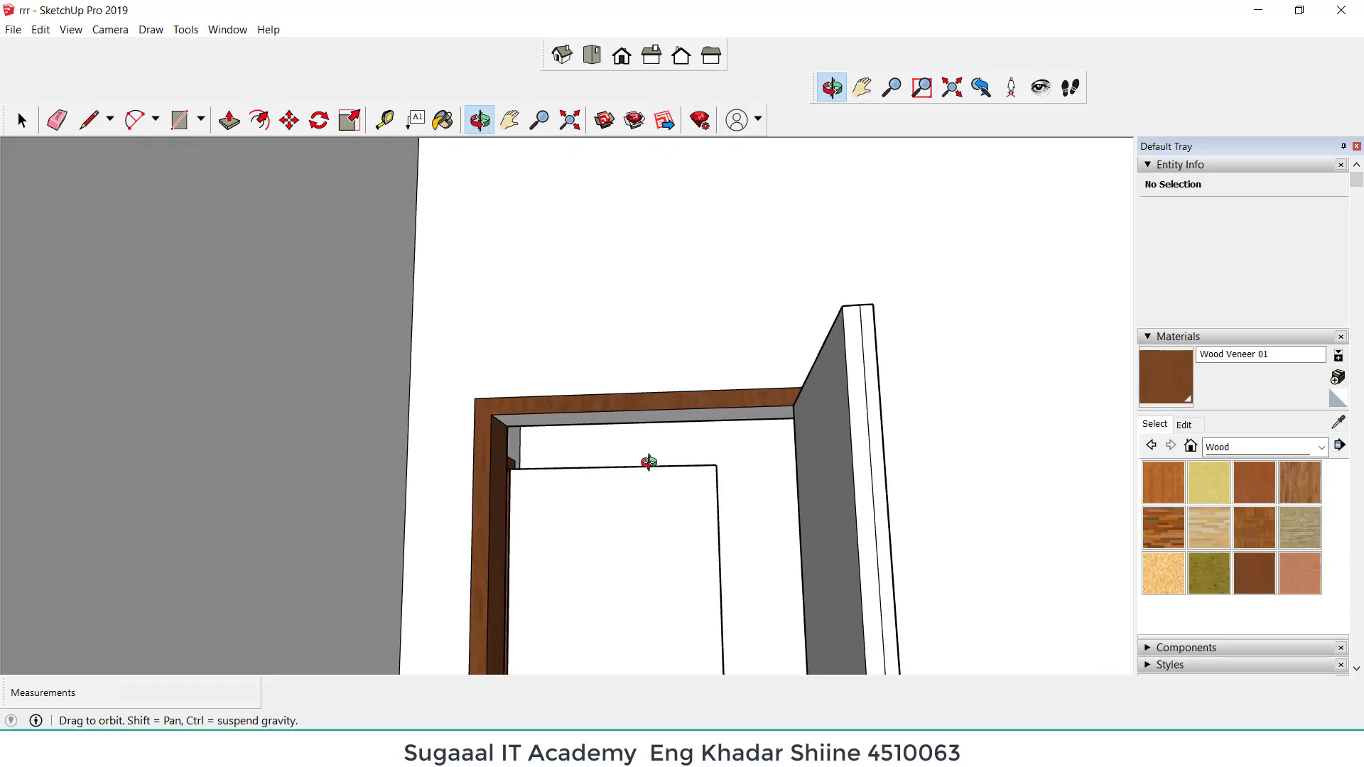
pyautogui.click(442, 120)
pyautogui.click(633, 417)
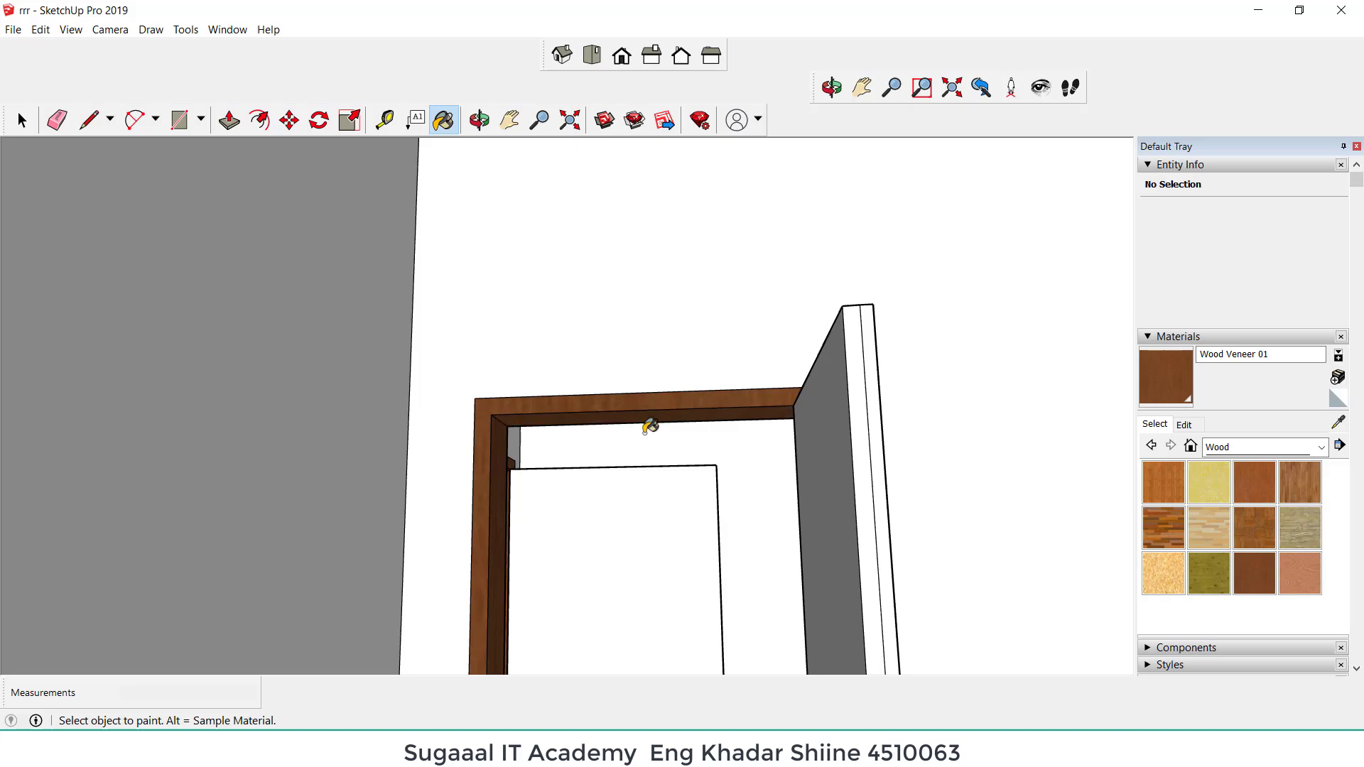
# Step: Try to erase the vertical line on the end face of the corner room's open door leaf, and undo it
pyautogui.scroll(-4, 653, 420)
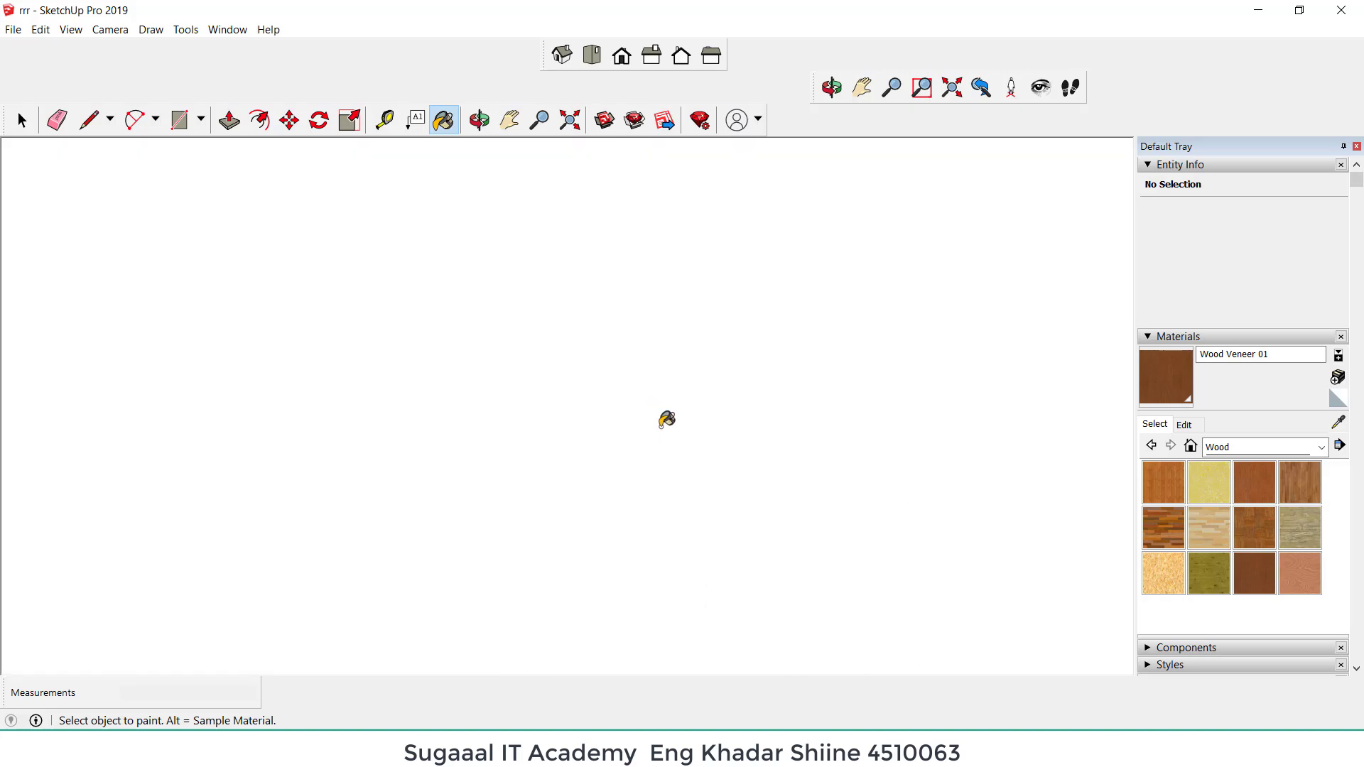
pyautogui.scroll(-2, 660, 421)
pyautogui.click(568, 120)
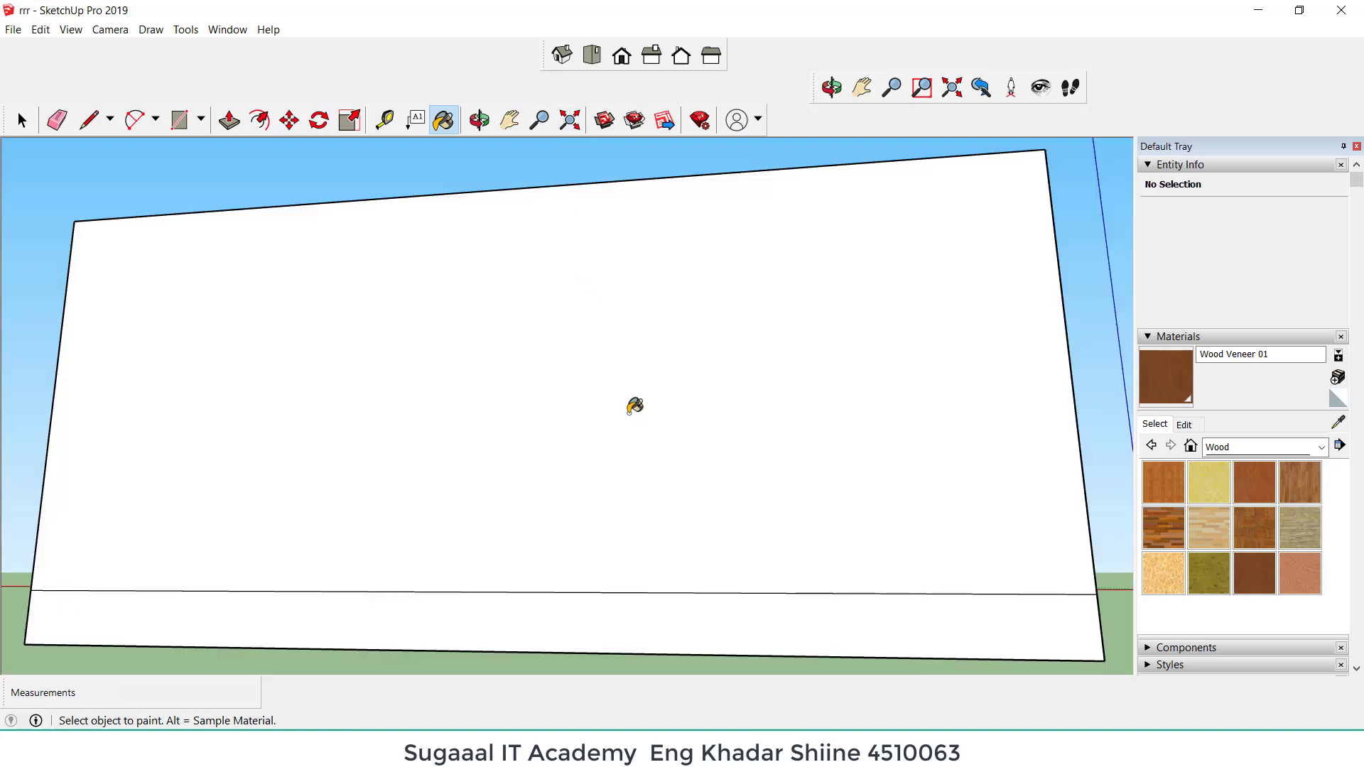
pyautogui.click(480, 120)
pyautogui.moveTo(609, 334); pyautogui.dragTo(755, 418)
pyautogui.scroll(3, 754, 426)
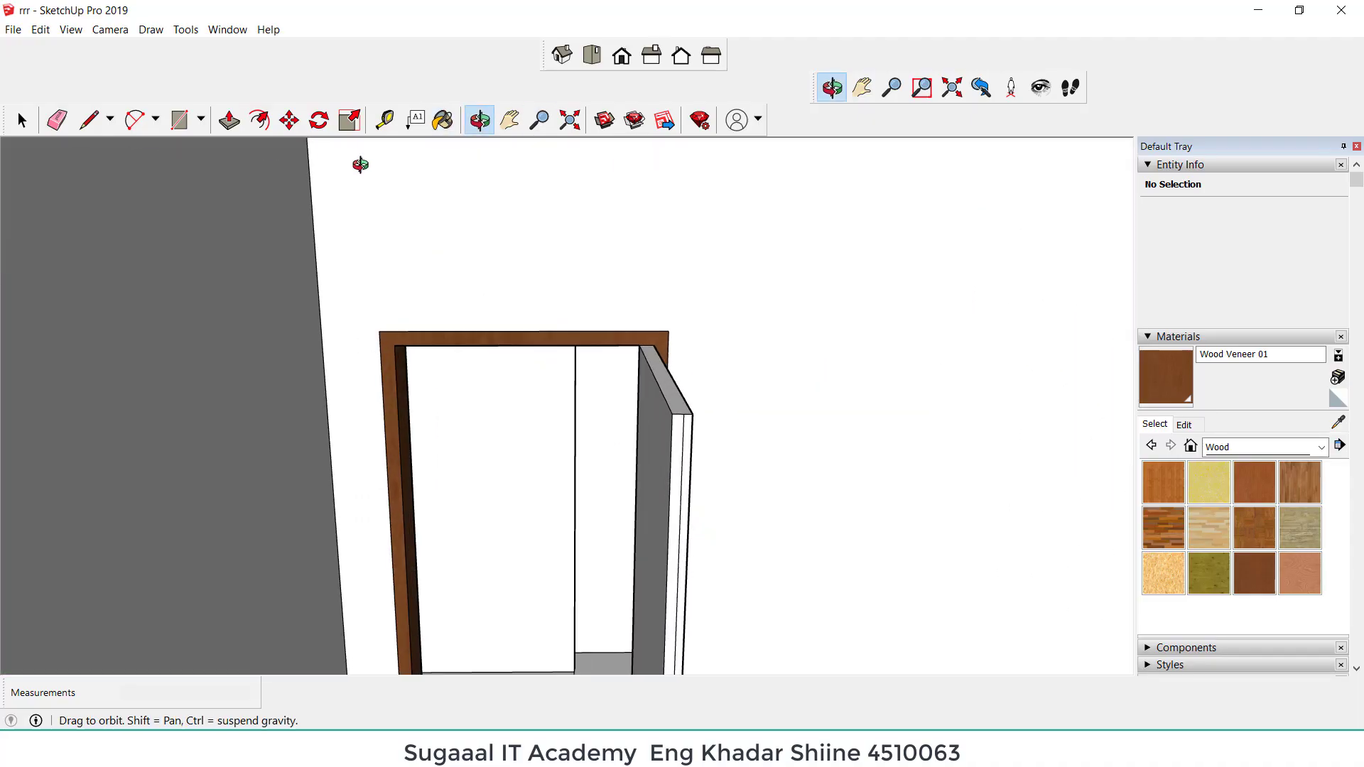
pyautogui.click(58, 120)
pyautogui.scroll(2, 742, 440)
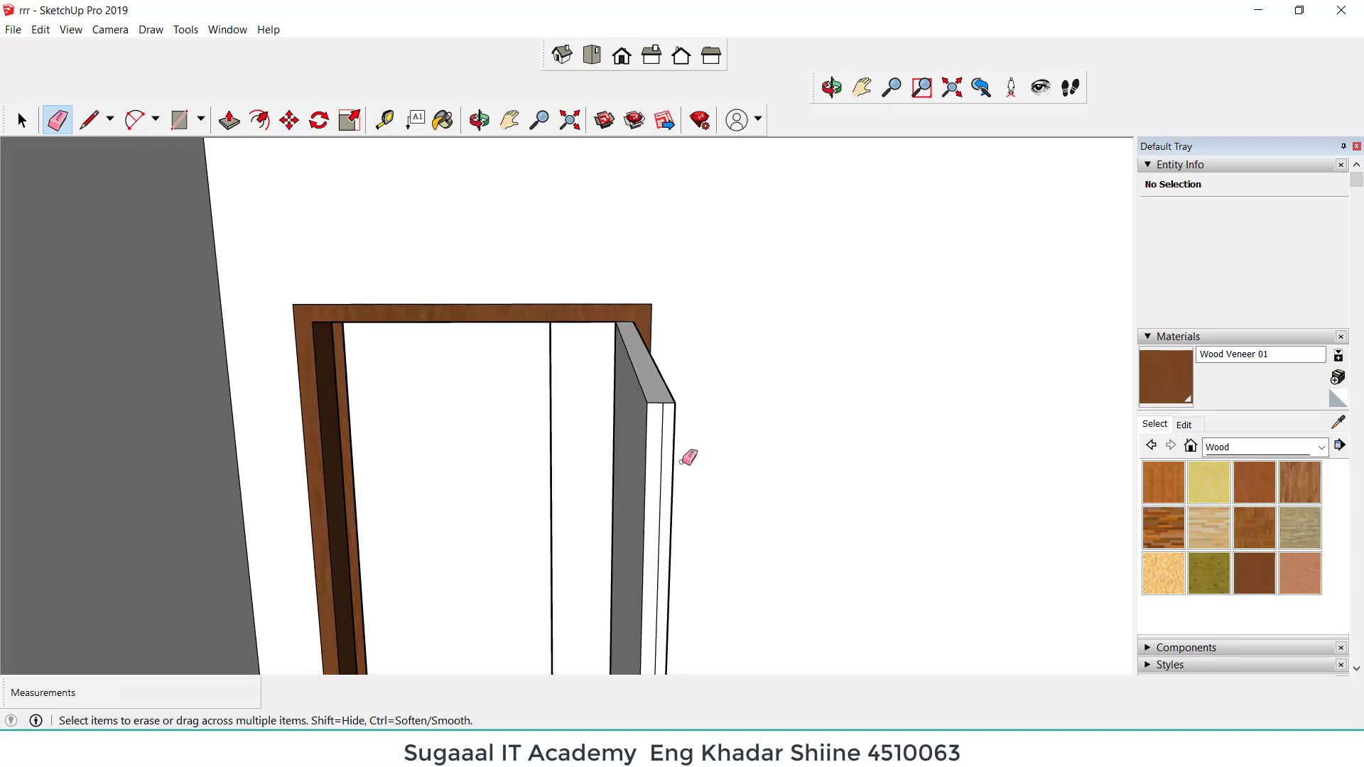
pyautogui.click(662, 463)
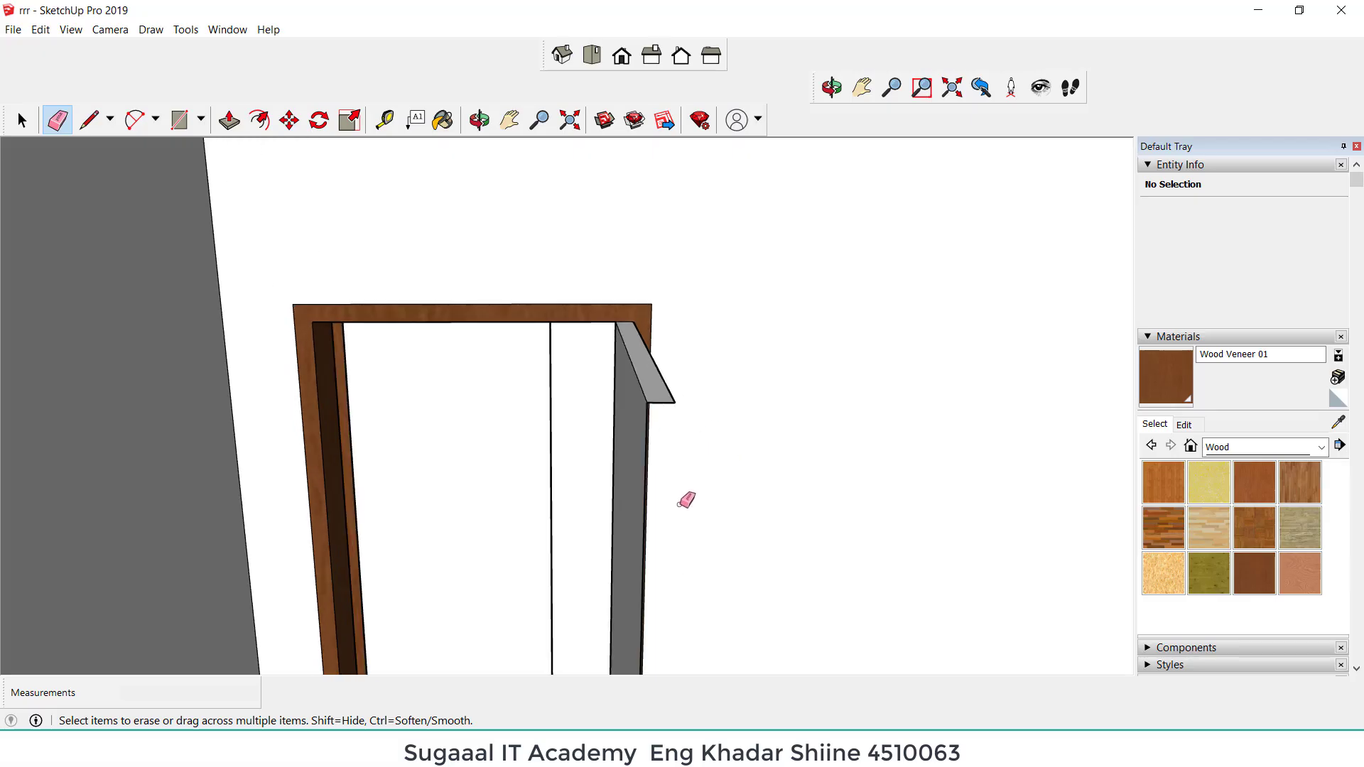
pyautogui.hotkey('ctrl', 'z')
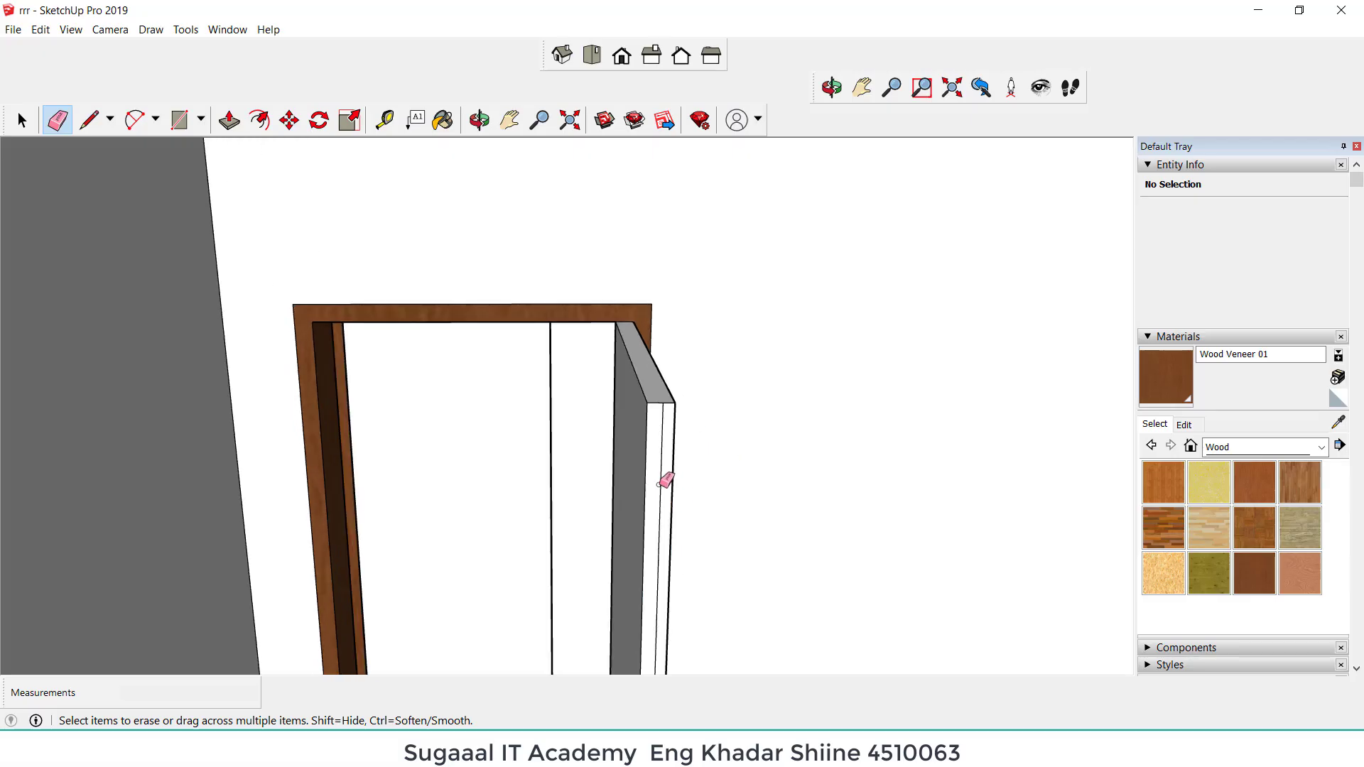
# Step: Try again to erase the line dividing the open leaf's end face, and restore the removed faces
pyautogui.click(661, 484)
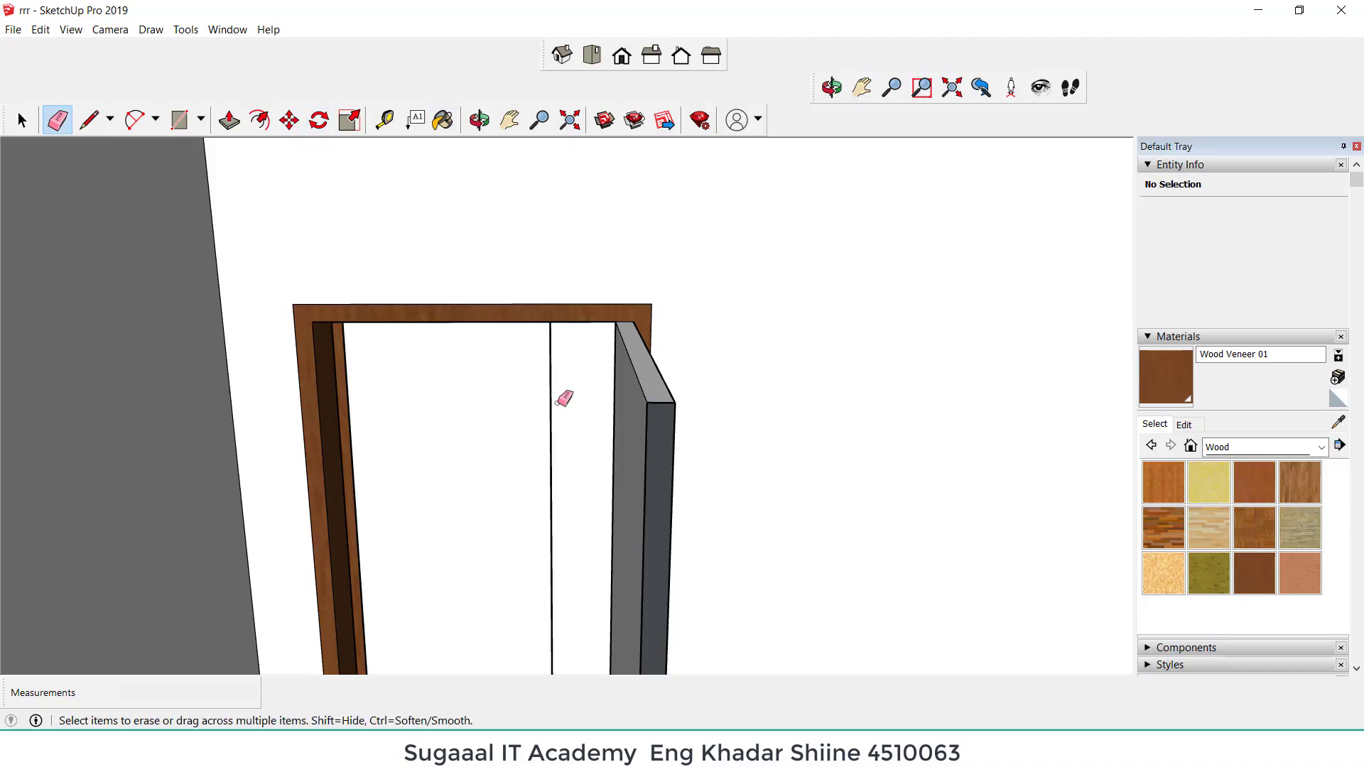
pyautogui.click(479, 120)
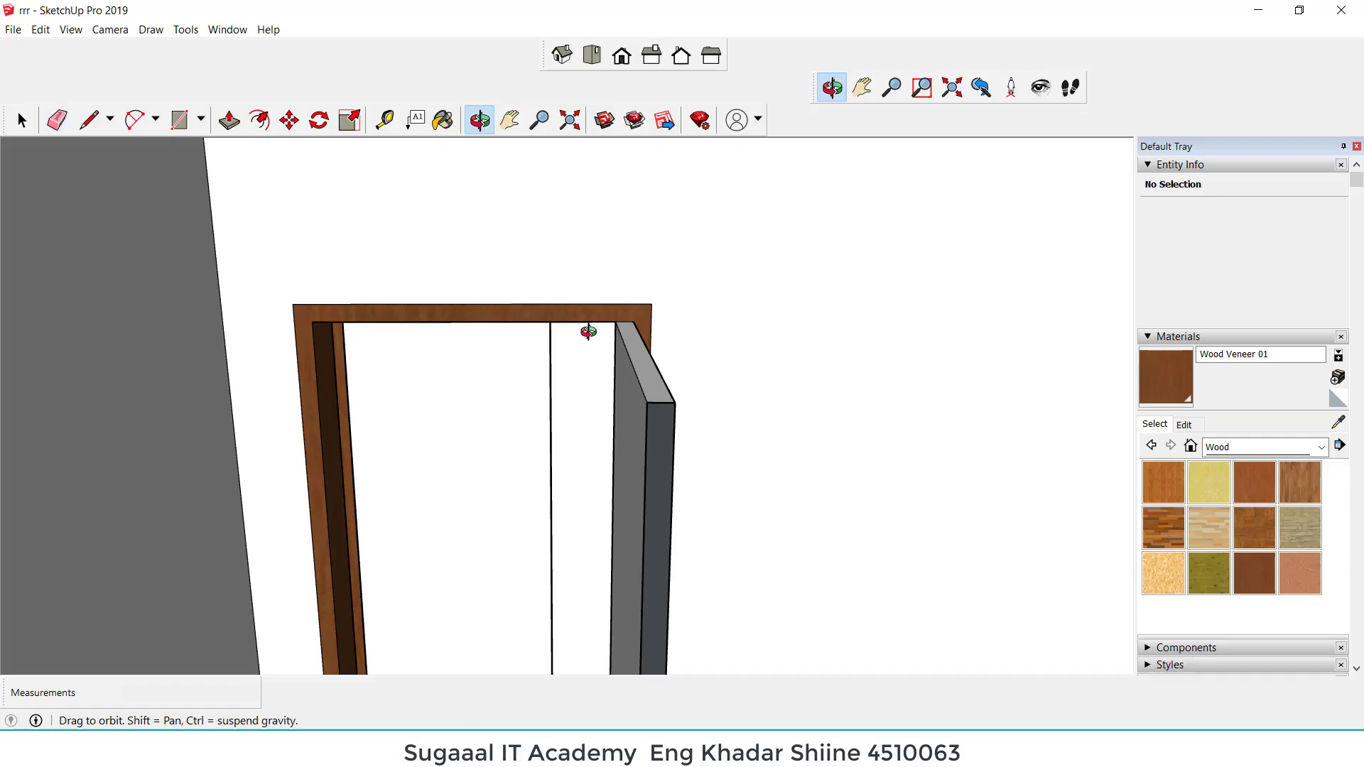
pyautogui.moveTo(588, 332); pyautogui.dragTo(599, 400)
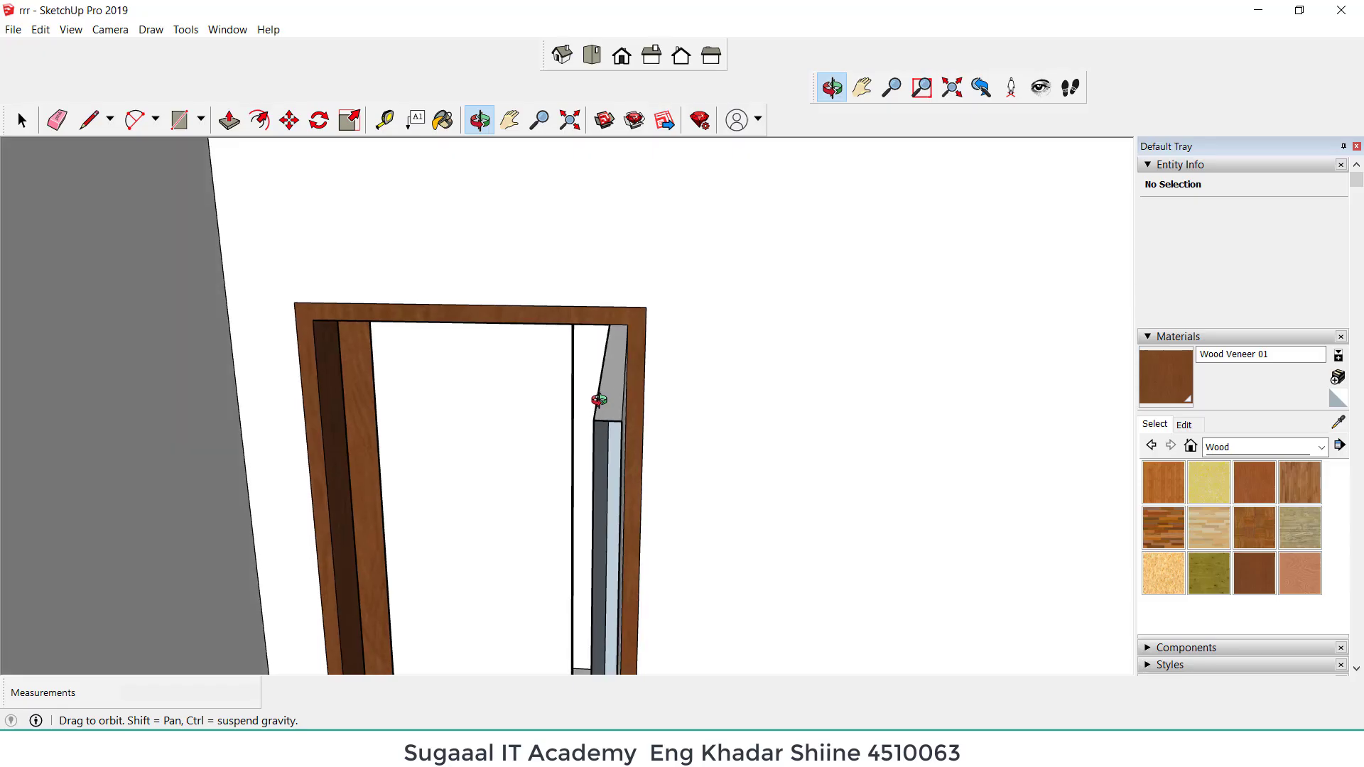
pyautogui.scroll(2, 610, 444)
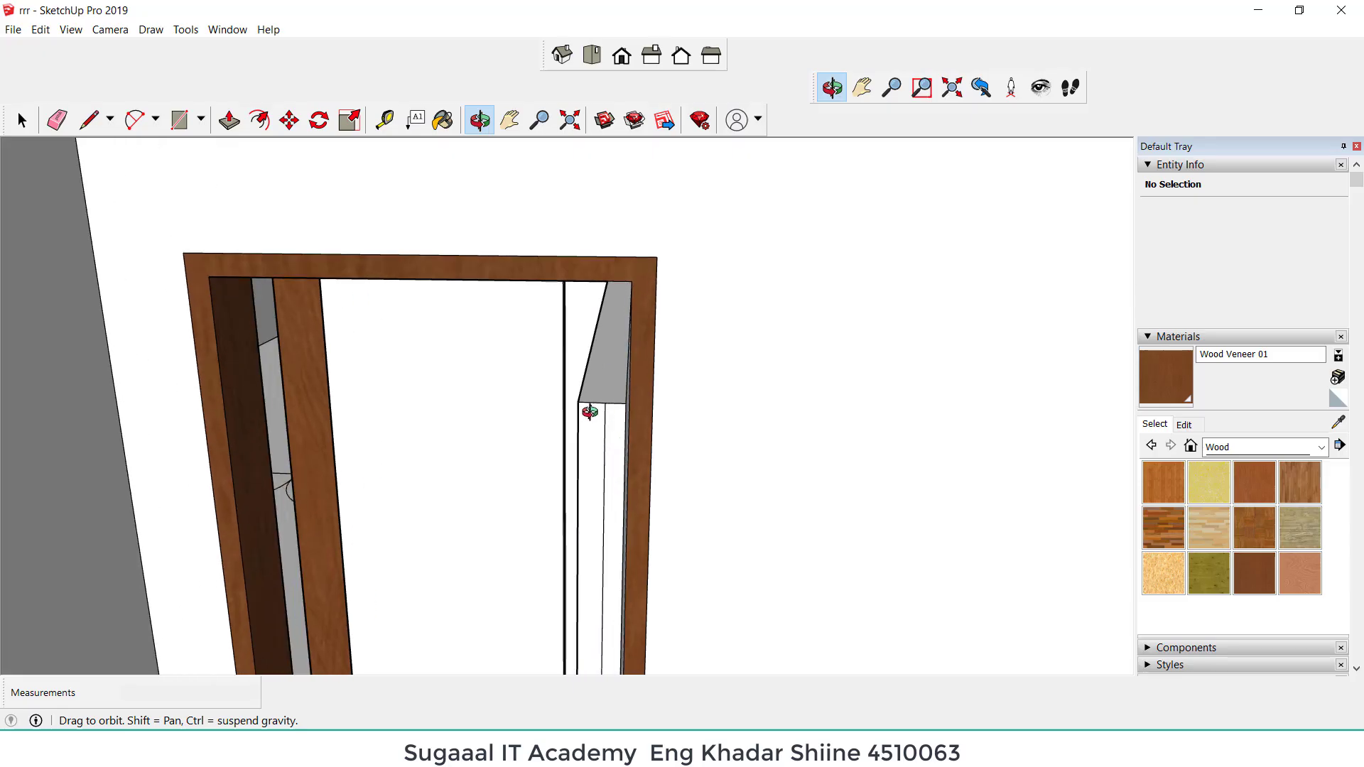
pyautogui.scroll(1, 590, 412)
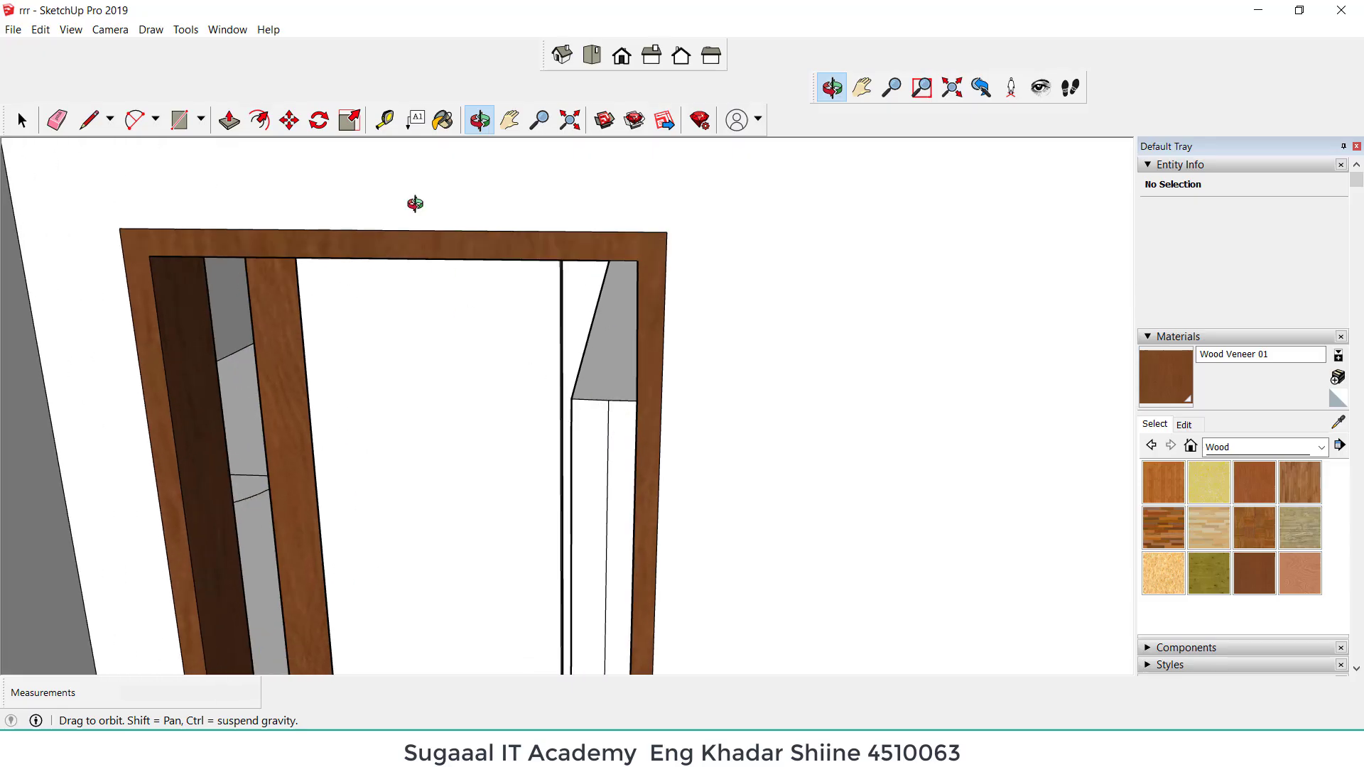
# Step: Try to erase the dividing line at the upper end of the open door leaf from close up, and undo the erasure
pyautogui.click(58, 120)
pyautogui.scroll(3, 568, 391)
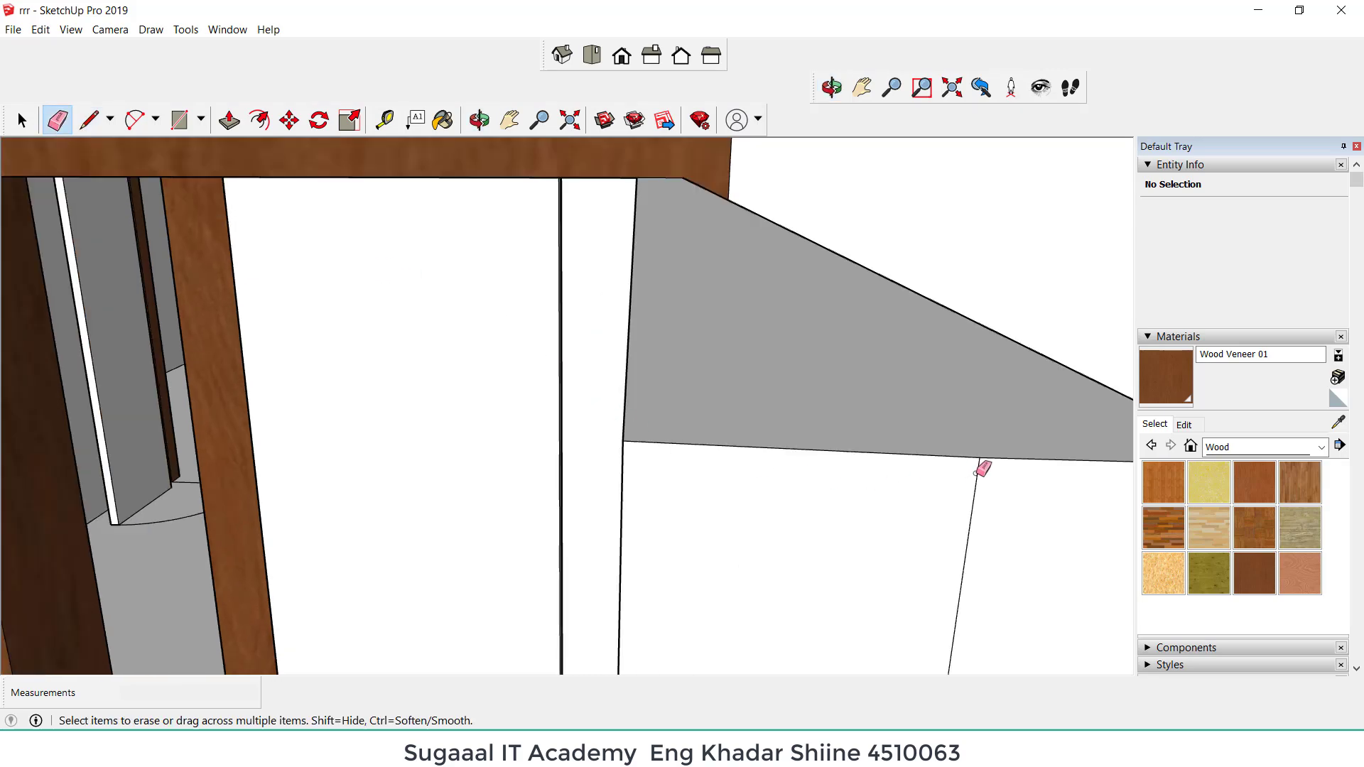
pyautogui.click(979, 469)
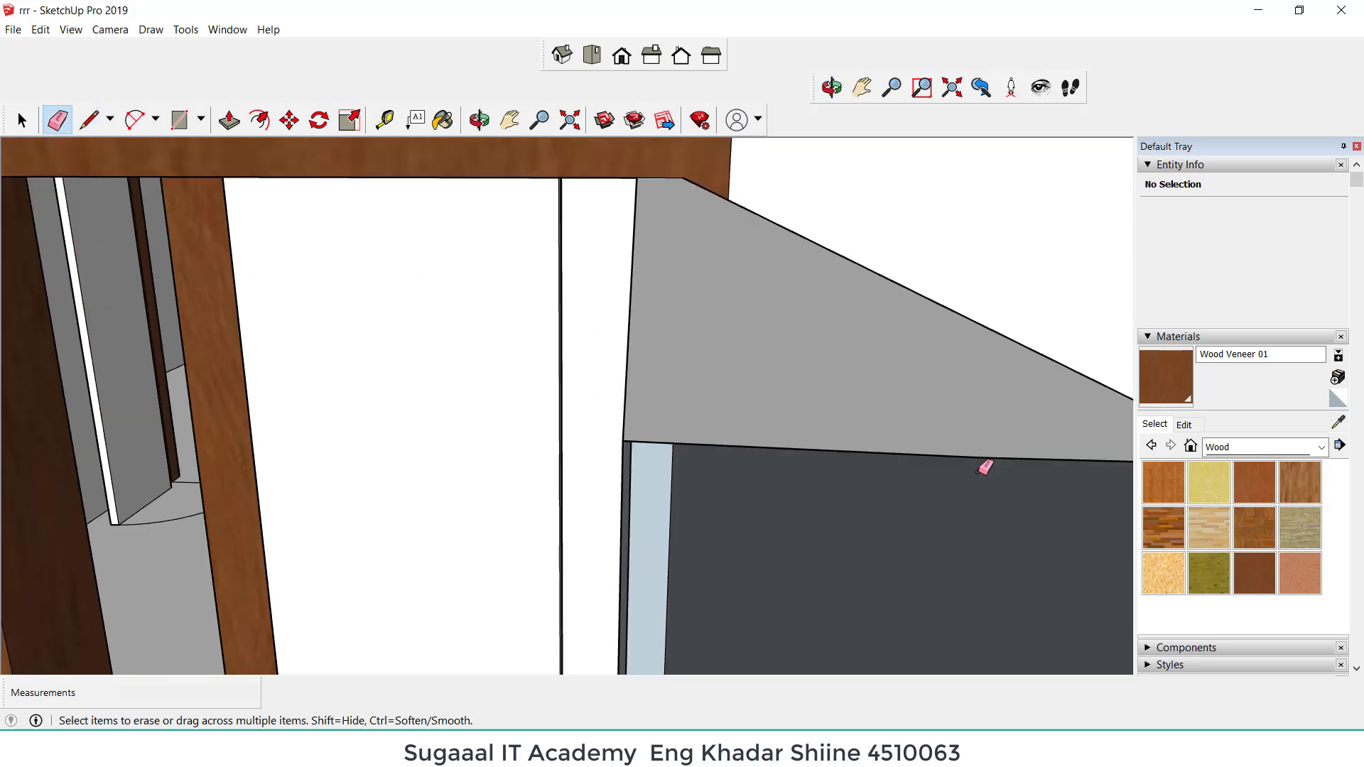
pyautogui.hotkey('ctrl', 'z')
pyautogui.scroll(-5, 546, 330)
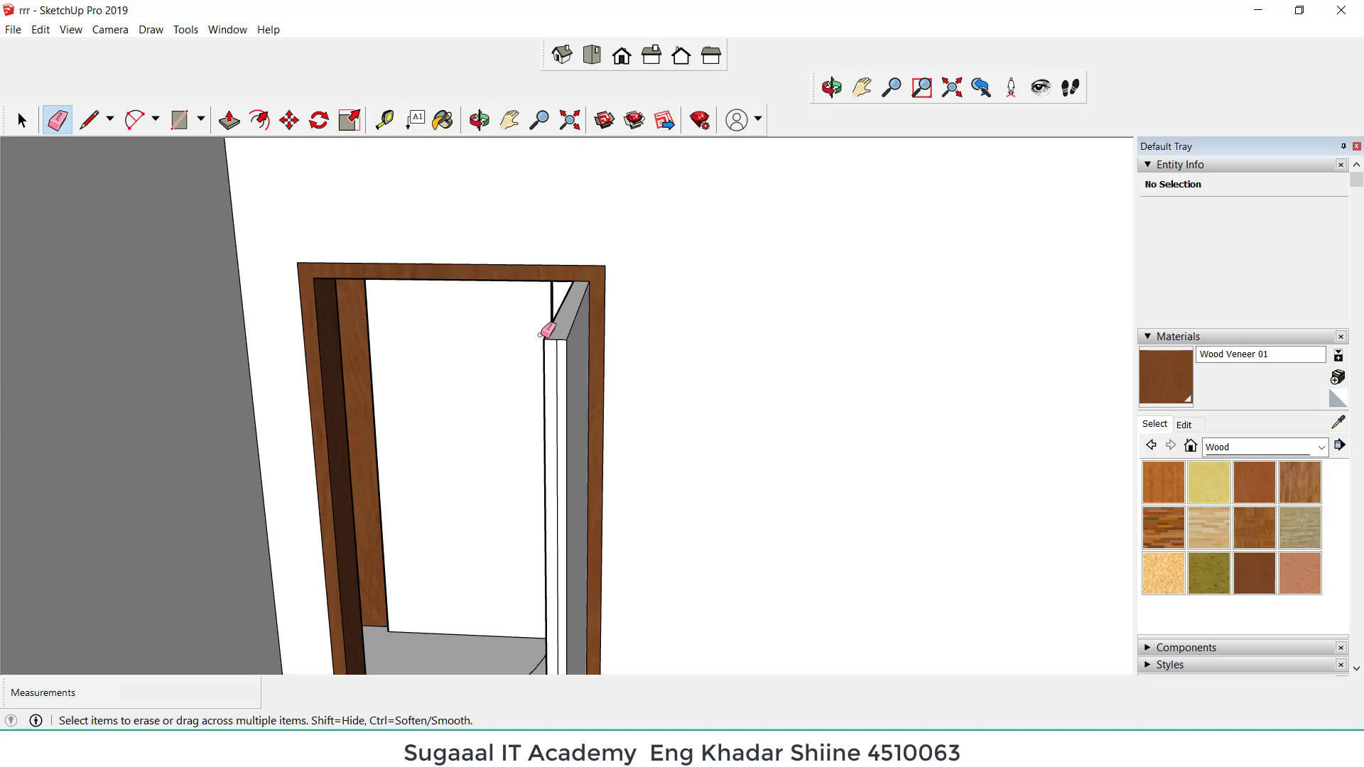
pyautogui.scroll(5, 496, 309)
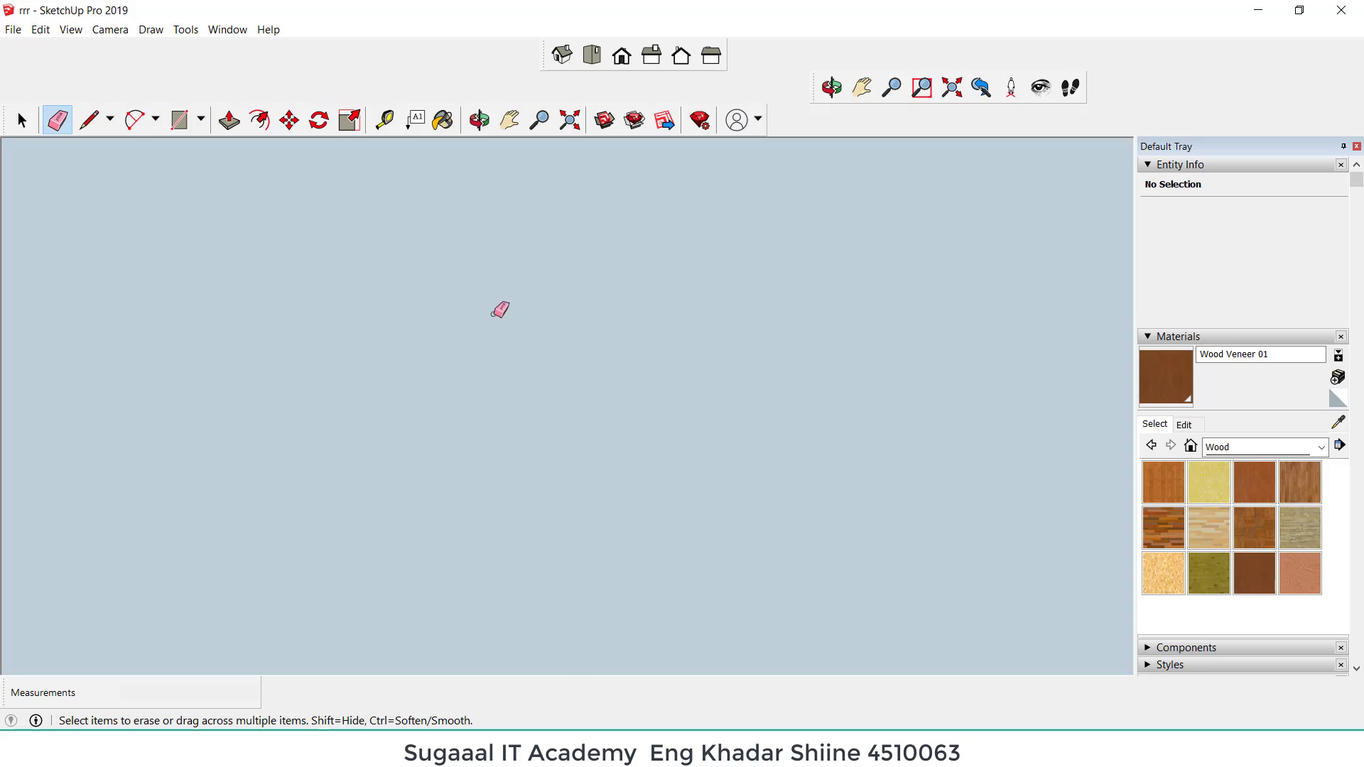
# Step: Bring the lost house model back into sight and view the double door area of the plan from the top
pyautogui.scroll(2, 585, 458)
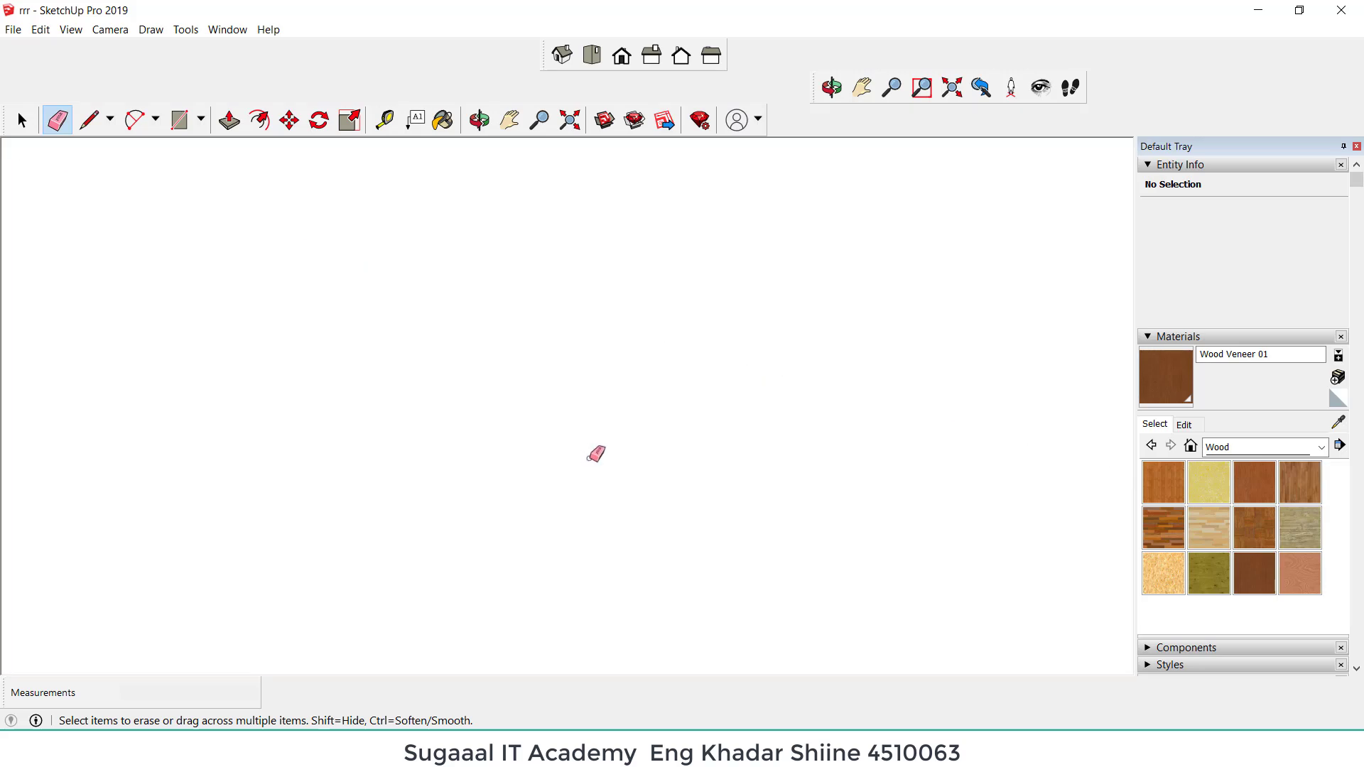
pyautogui.click(569, 119)
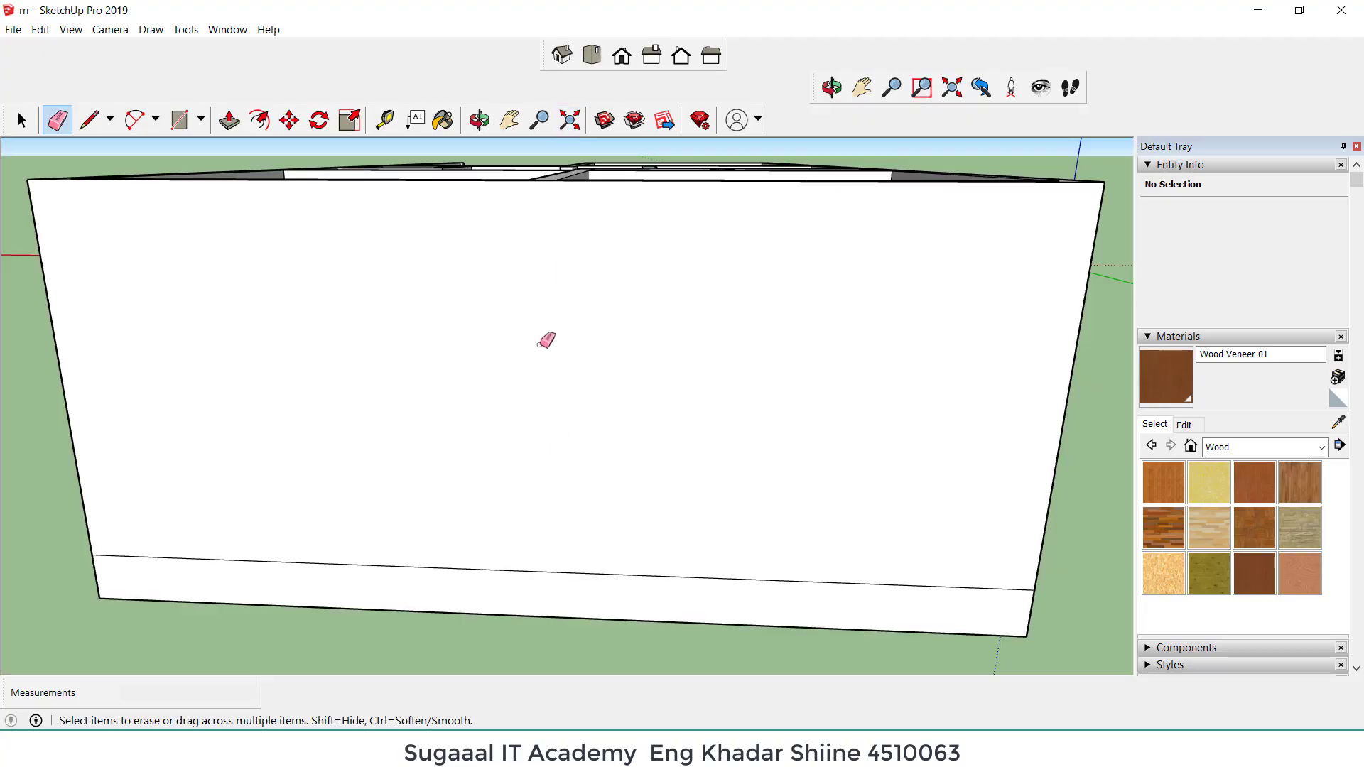
pyautogui.click(621, 57)
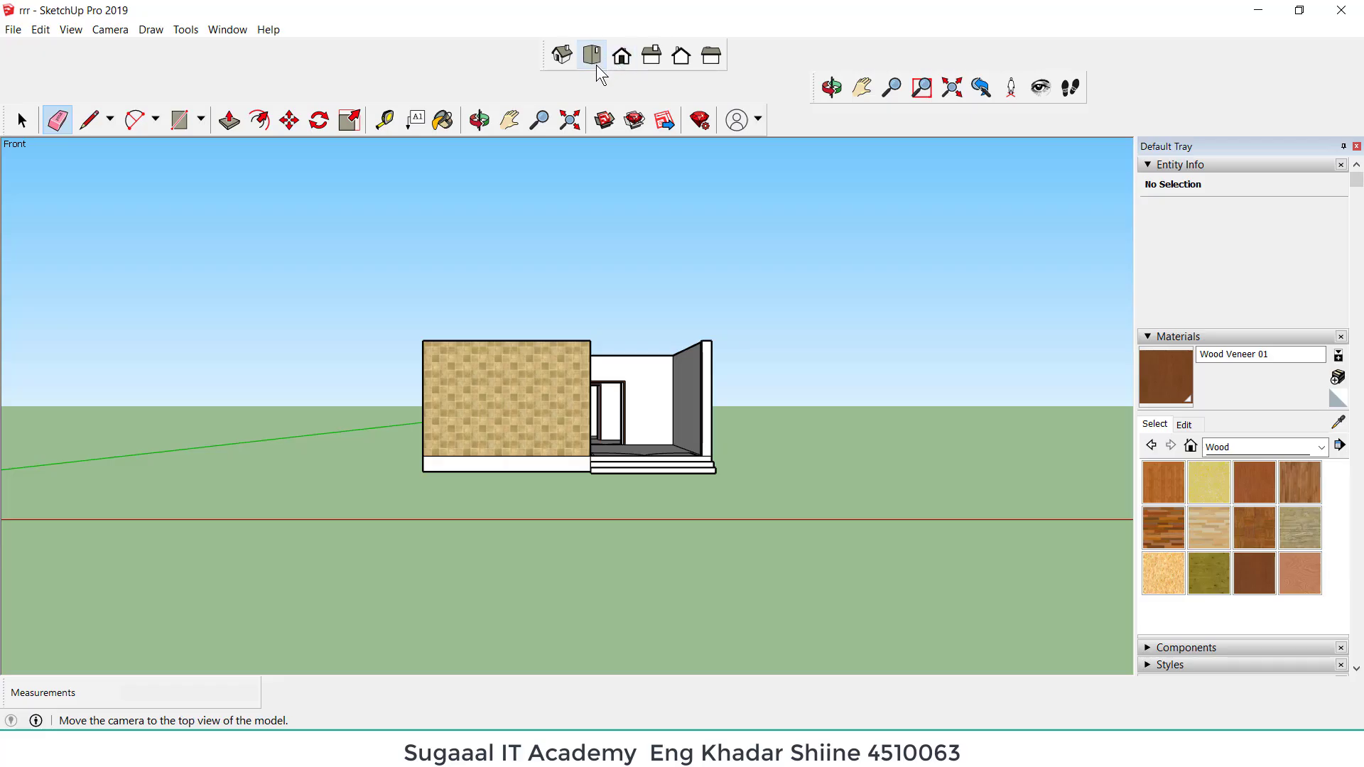
pyautogui.click(598, 58)
pyautogui.scroll(5, 607, 376)
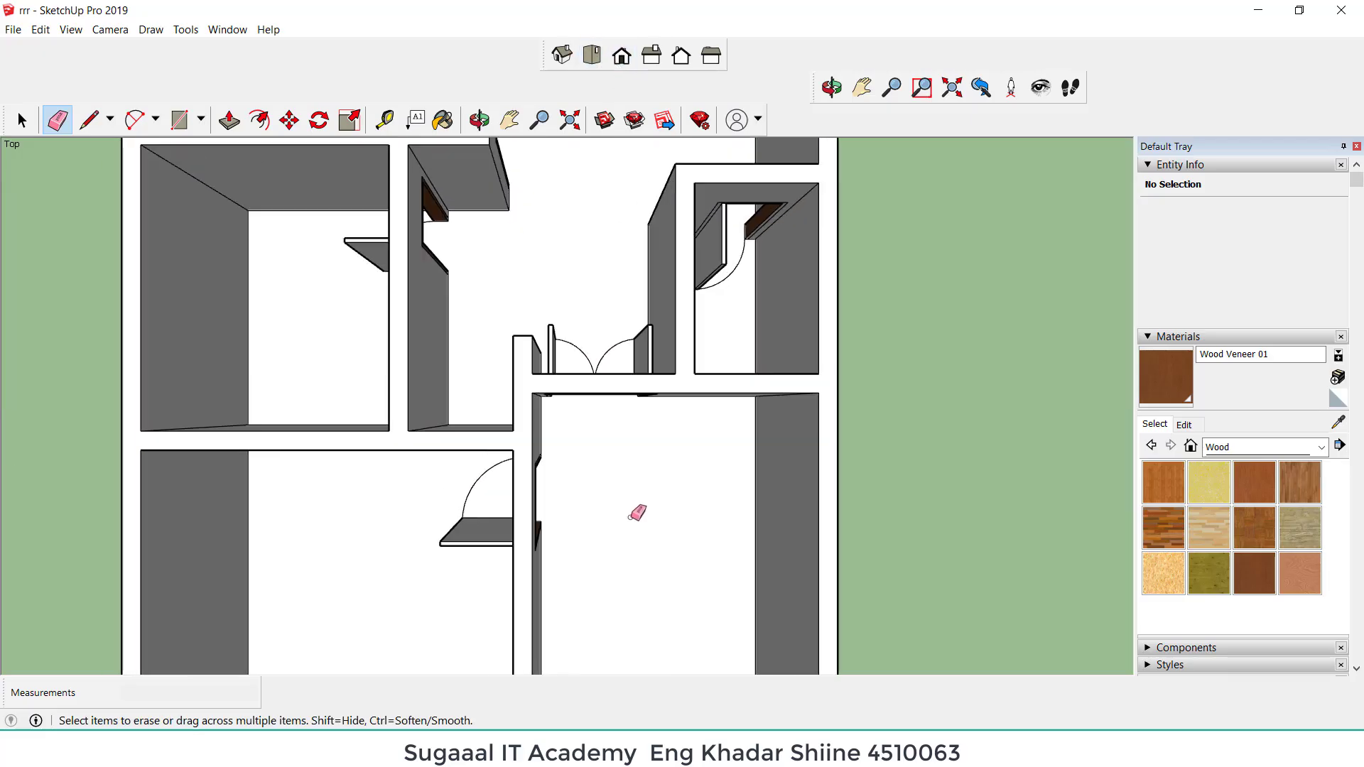
pyautogui.scroll(2, 629, 517)
pyautogui.scroll(1, 623, 385)
pyautogui.scroll(-3, 593, 421)
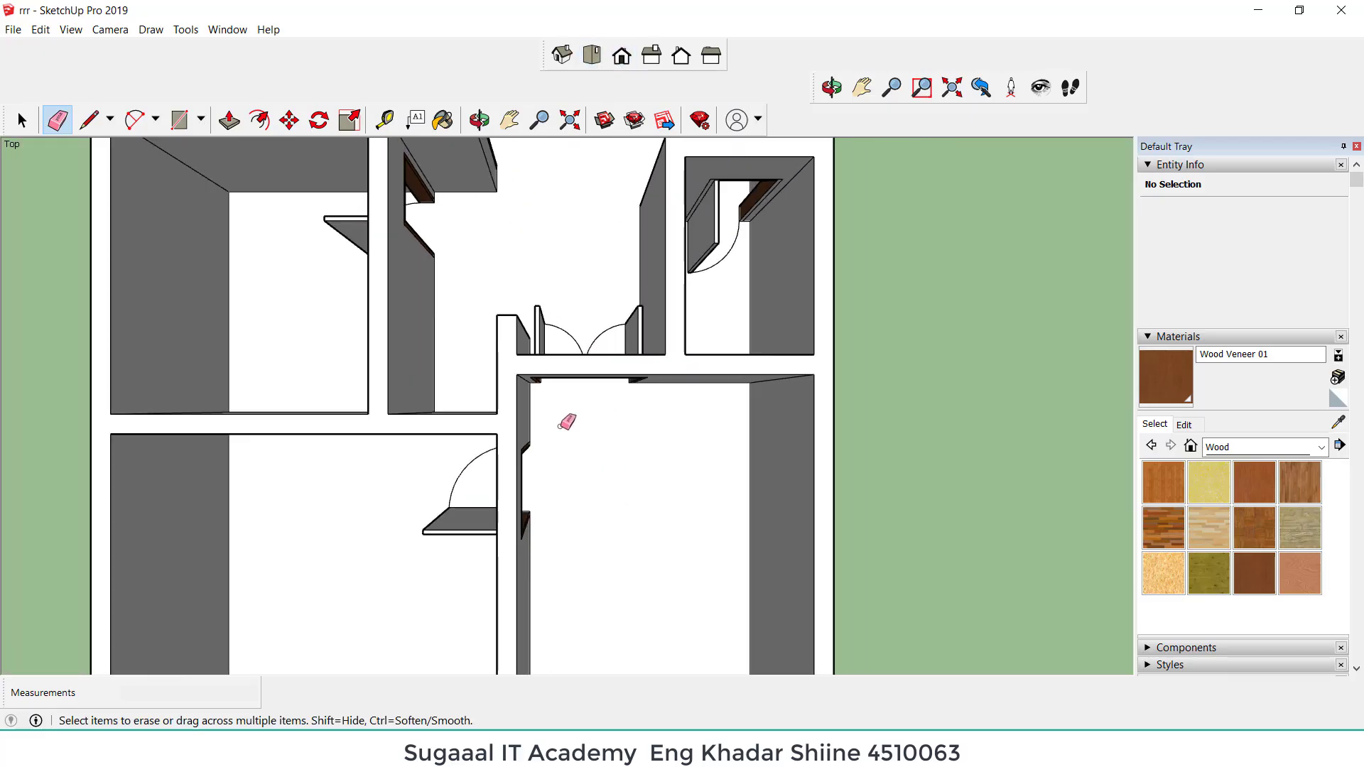
# Step: Paint the top edges and facing sides of both open double-door leaves with Wood Board Cork
pyautogui.click(448, 122)
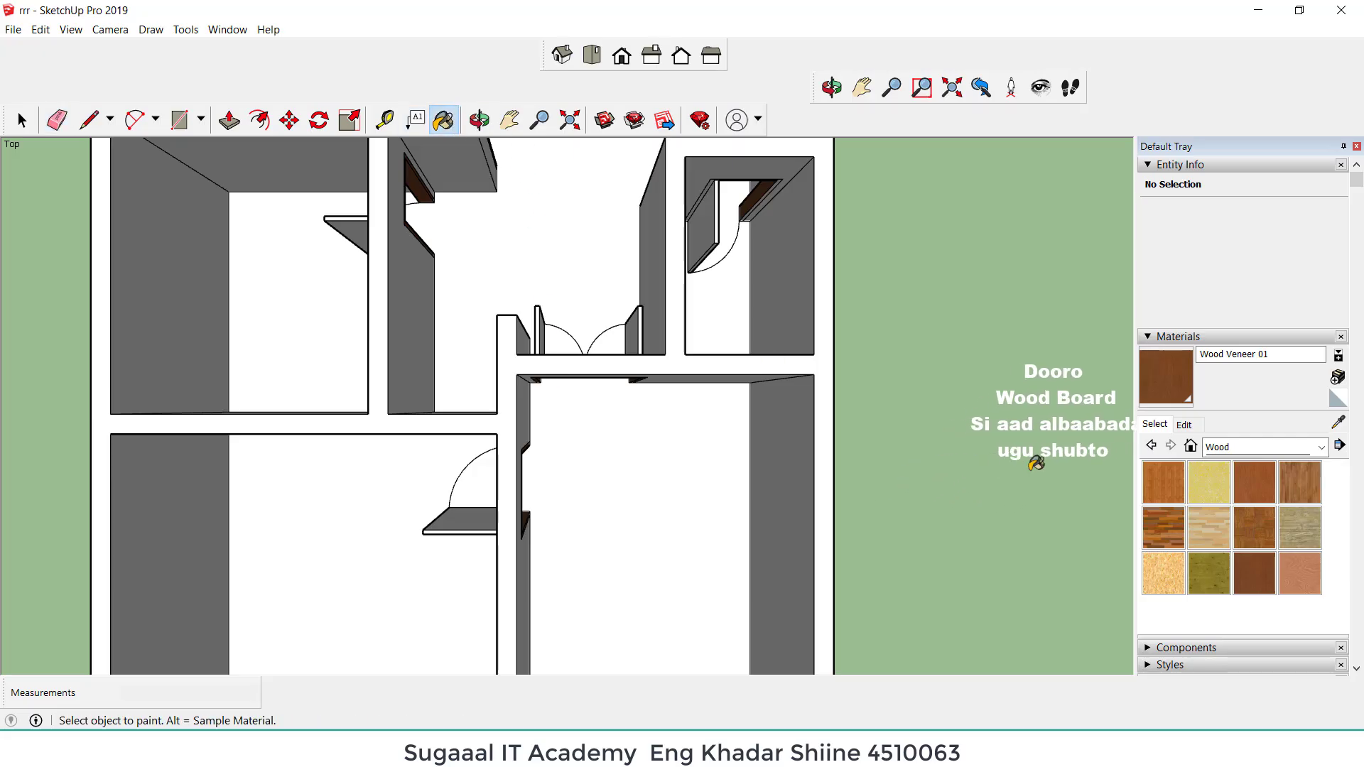
pyautogui.click(1193, 485)
pyautogui.scroll(2, 591, 355)
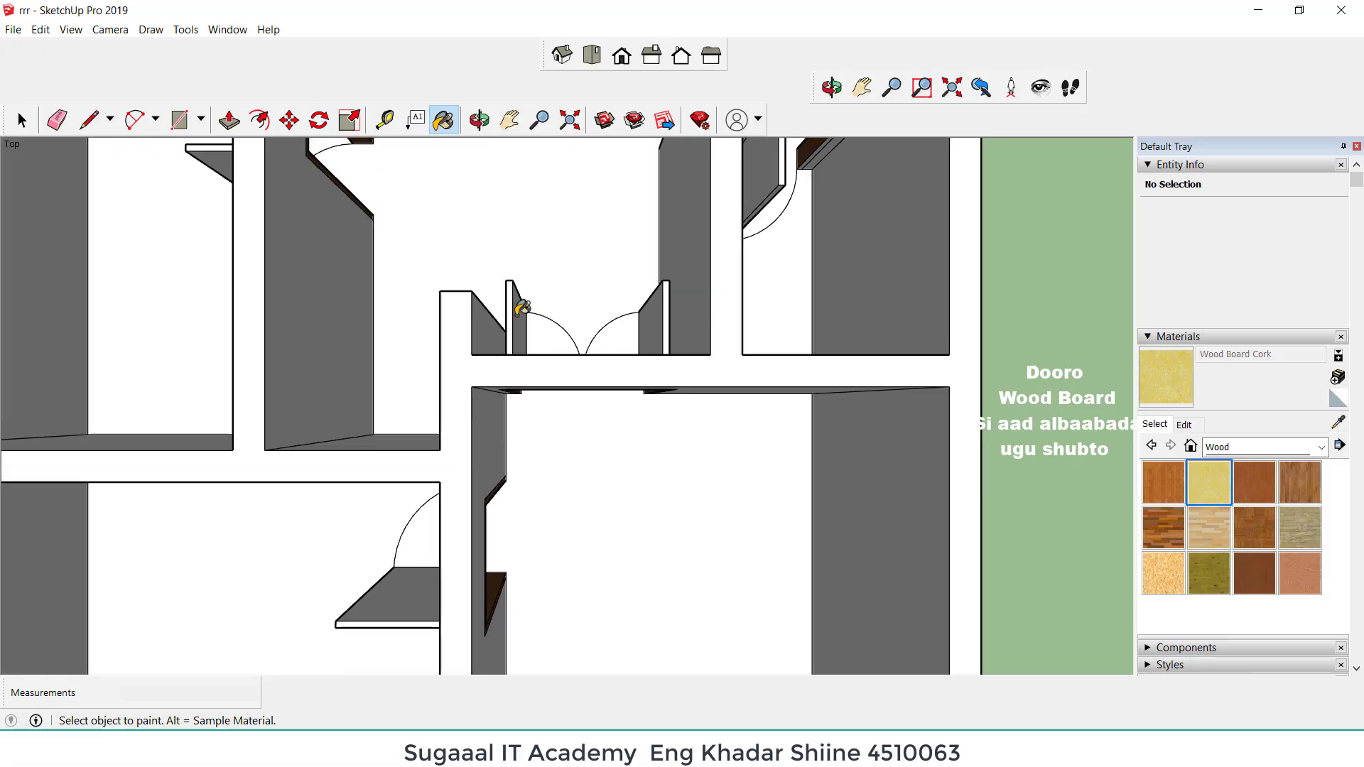
pyautogui.click(513, 315)
pyautogui.click(524, 316)
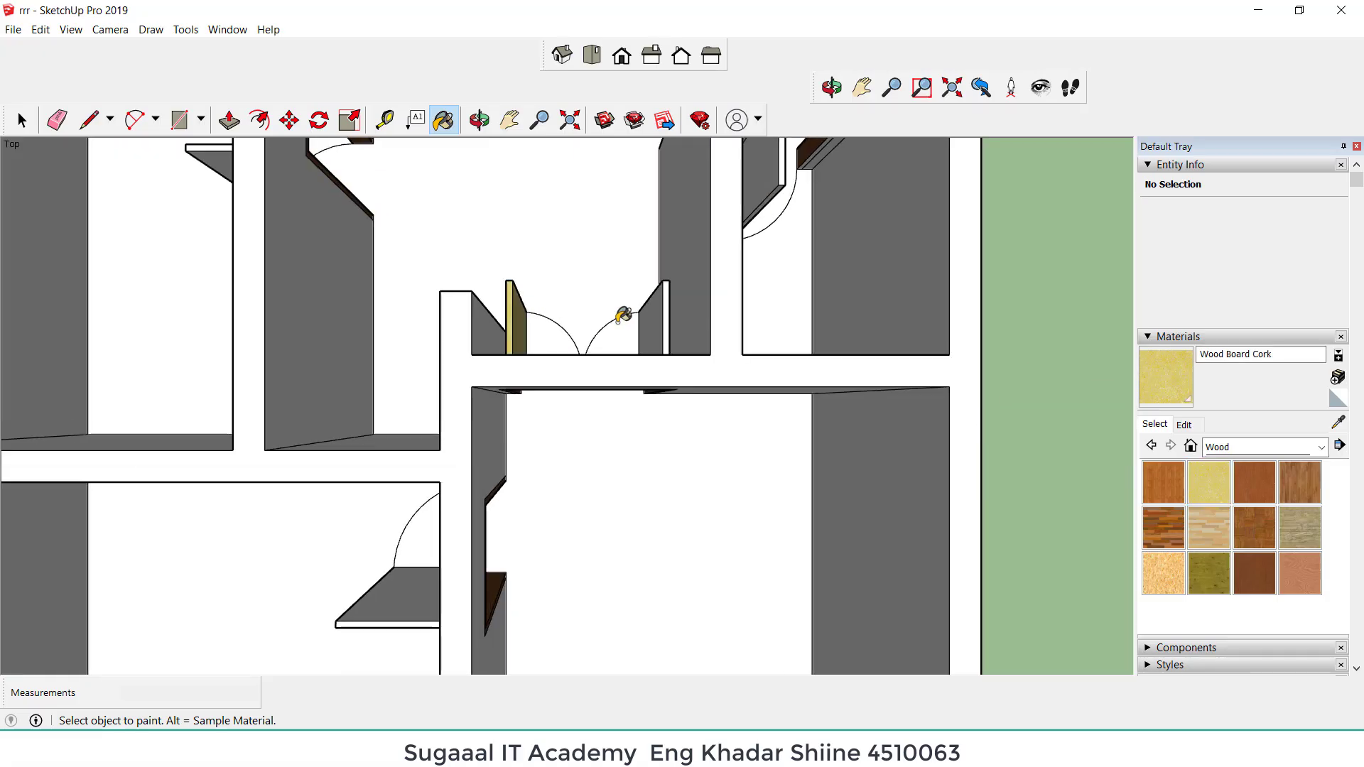
pyautogui.click(661, 317)
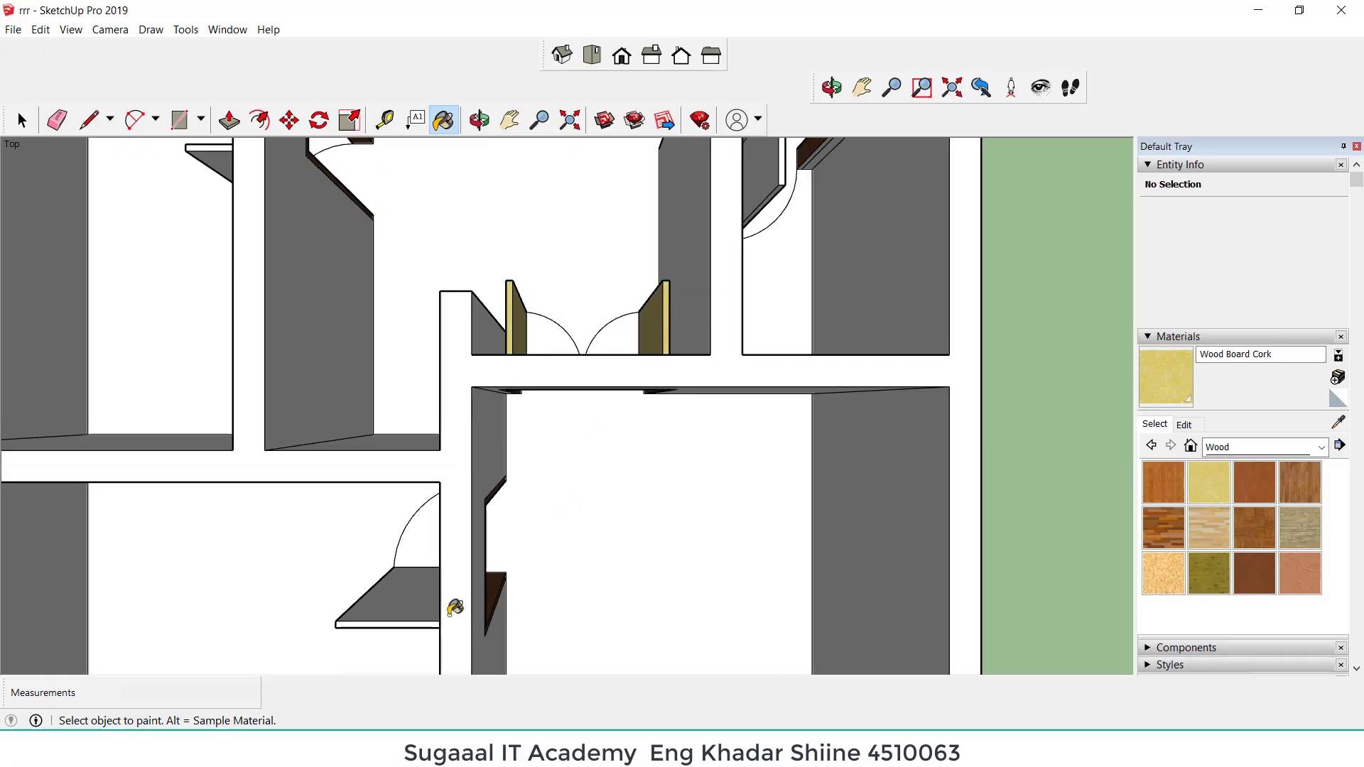
# Step: Paint the open door leaves of the two adjoining left-hand rooms with Wood Board Cork
pyautogui.click(405, 615)
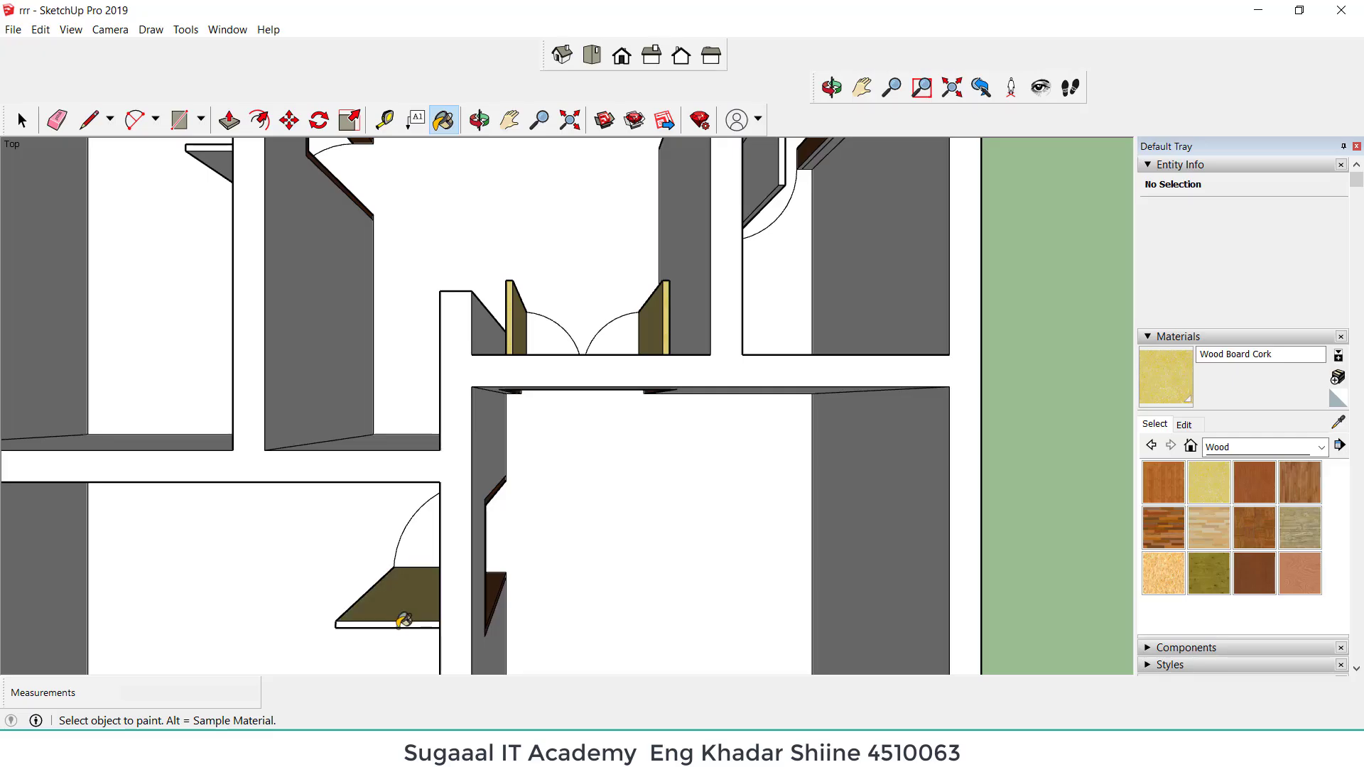
pyautogui.click(403, 623)
pyautogui.scroll(-3, 543, 586)
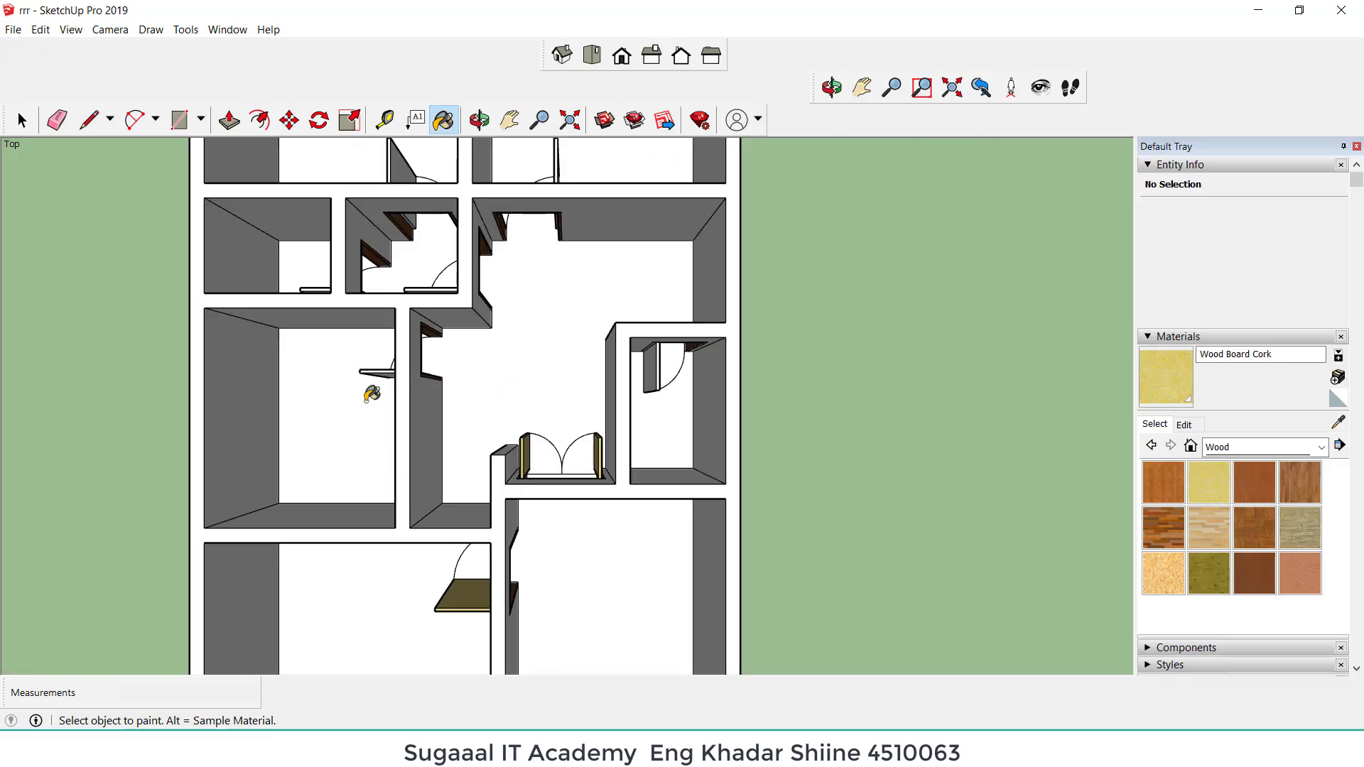
pyautogui.scroll(5, 371, 392)
pyautogui.click(401, 372)
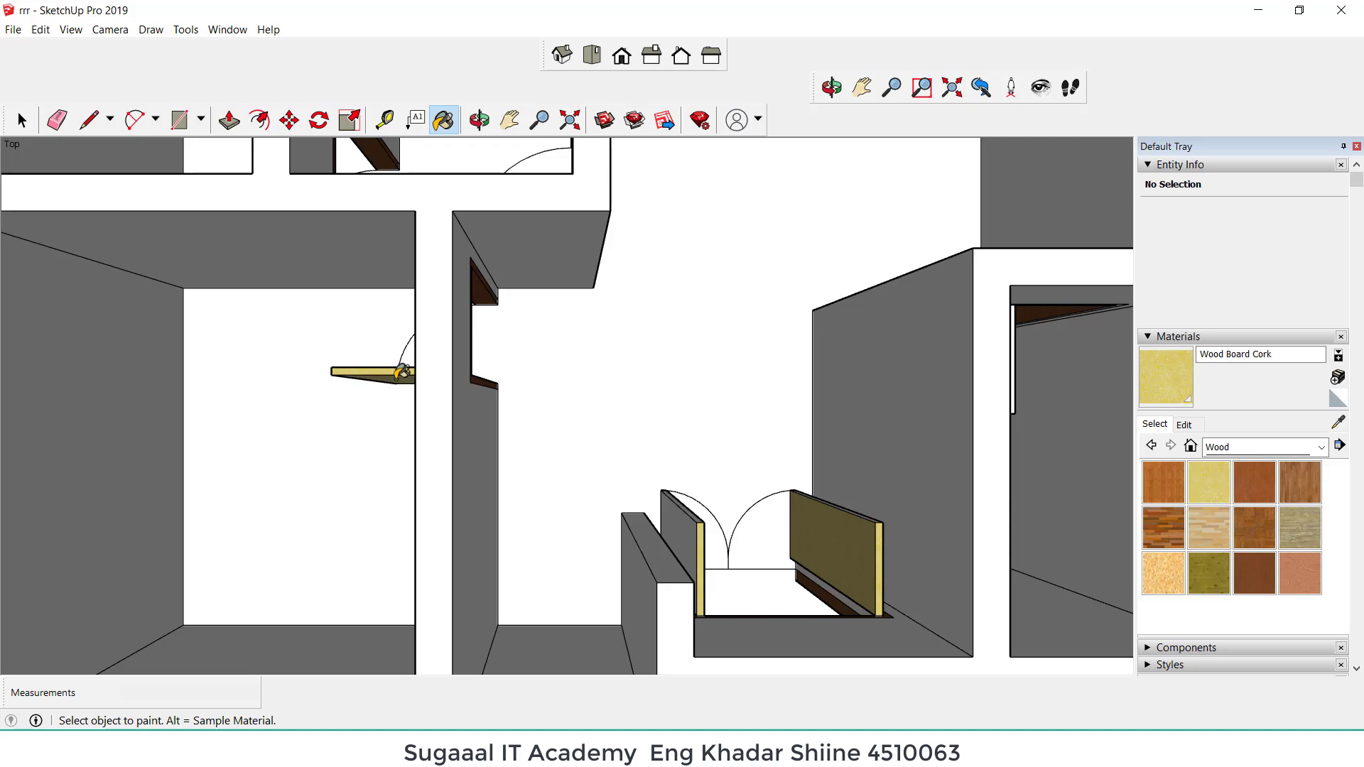
# Step: Paint the top edge and one side face of the small corner room's open door leaf with Wood Board Cork
pyautogui.scroll(-3, 434, 298)
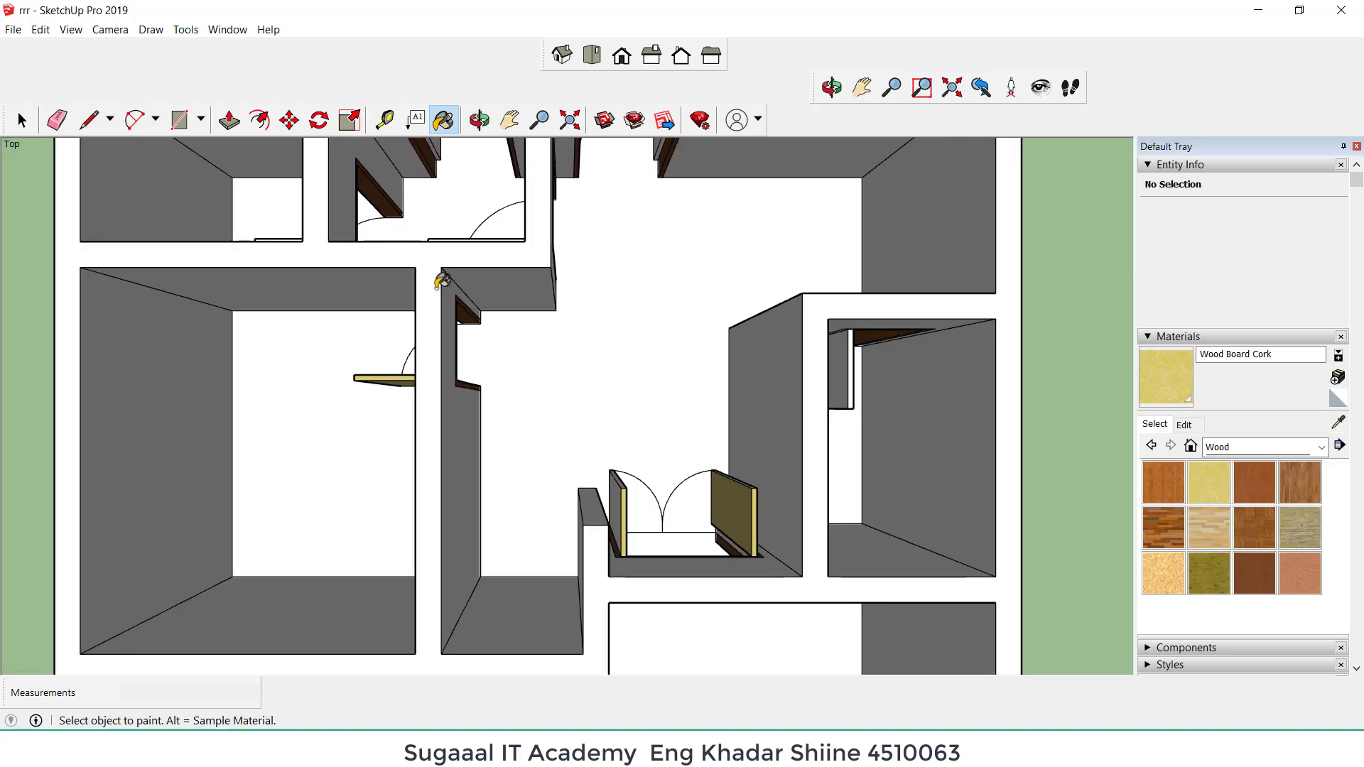
pyautogui.scroll(-1, 447, 280)
pyautogui.scroll(5, 717, 348)
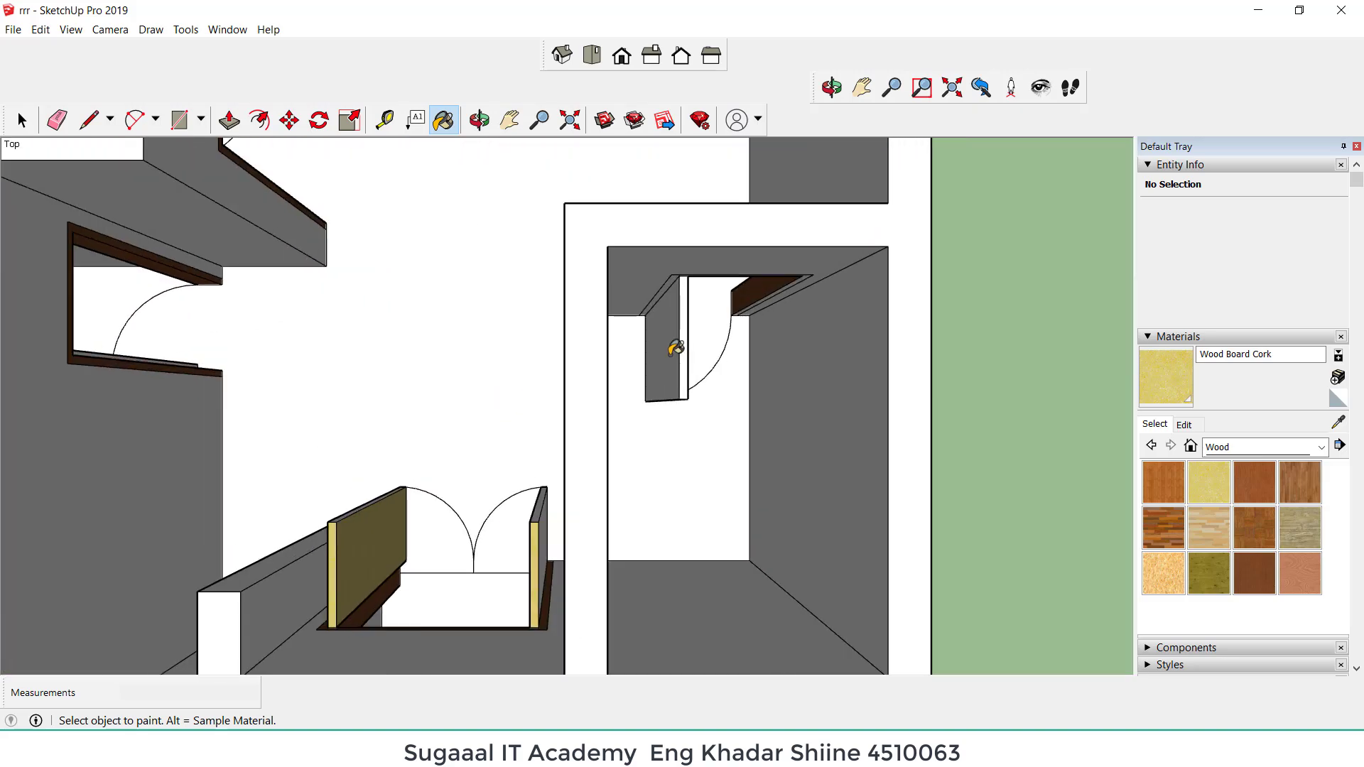
pyautogui.click(675, 348)
pyautogui.scroll(-3, 660, 396)
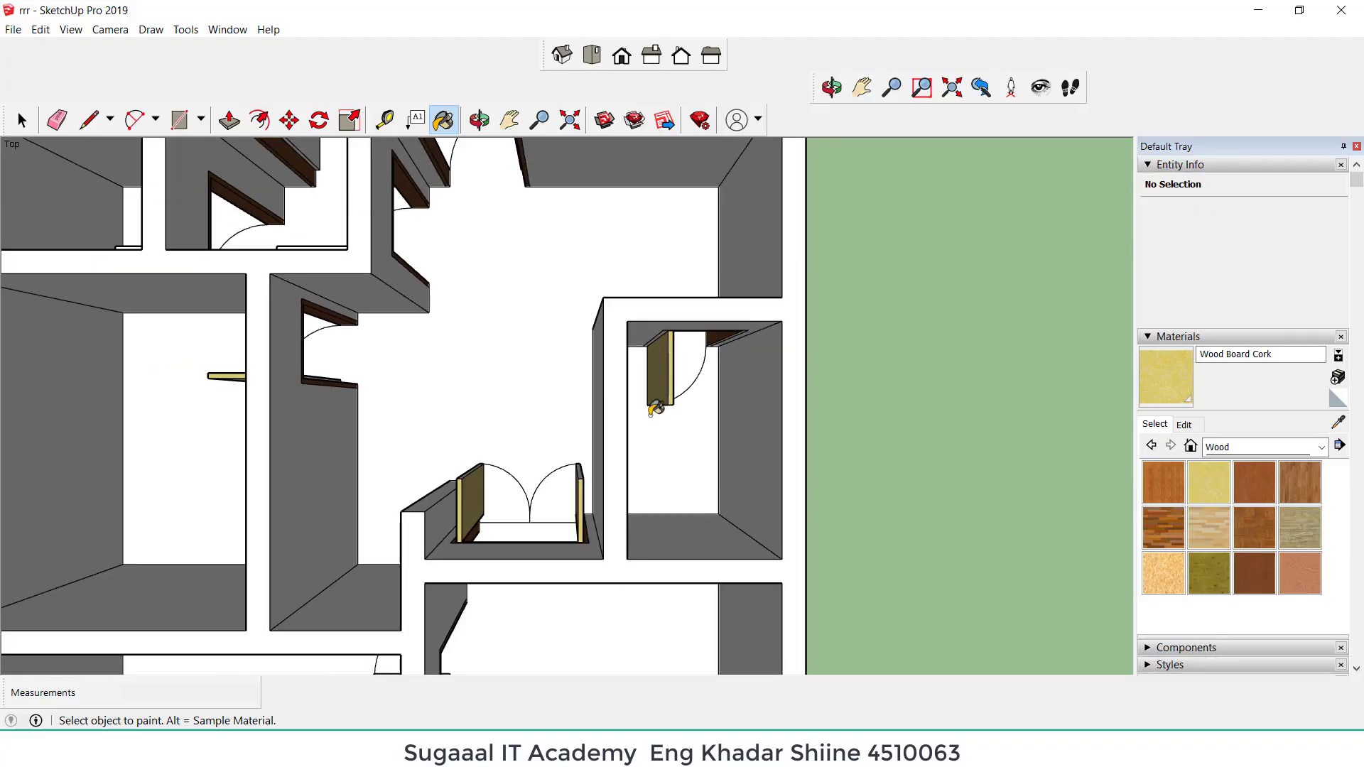
pyautogui.scroll(-2, 668, 420)
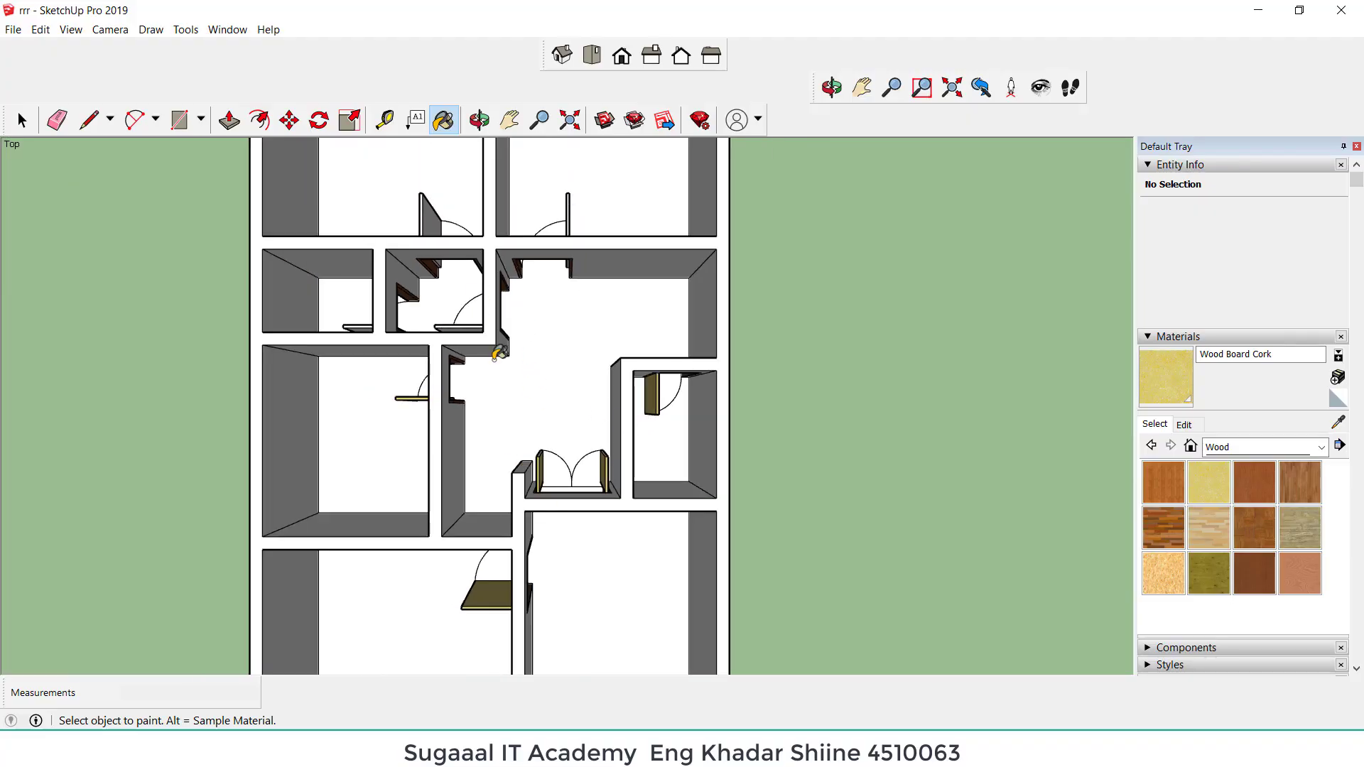
# Step: Paint the front face of the frame around the corner room's doorway, on the side where the leaf opens, with Wood Veneer 01
pyautogui.scroll(2, 721, 394)
pyautogui.scroll(4, 724, 392)
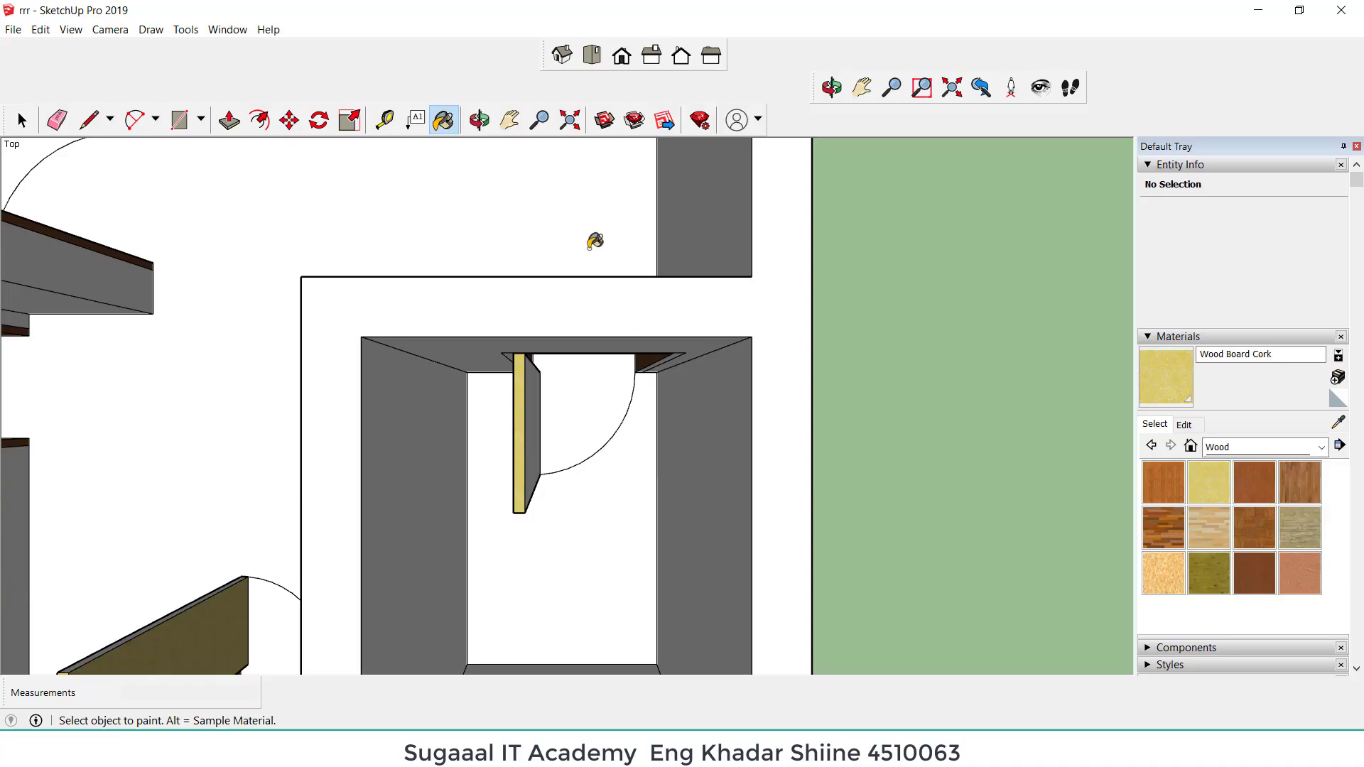
pyautogui.click(476, 121)
pyautogui.moveTo(688, 447); pyautogui.dragTo(646, 319)
pyautogui.moveTo(657, 269); pyautogui.dragTo(694, 309)
pyautogui.click(1337, 422)
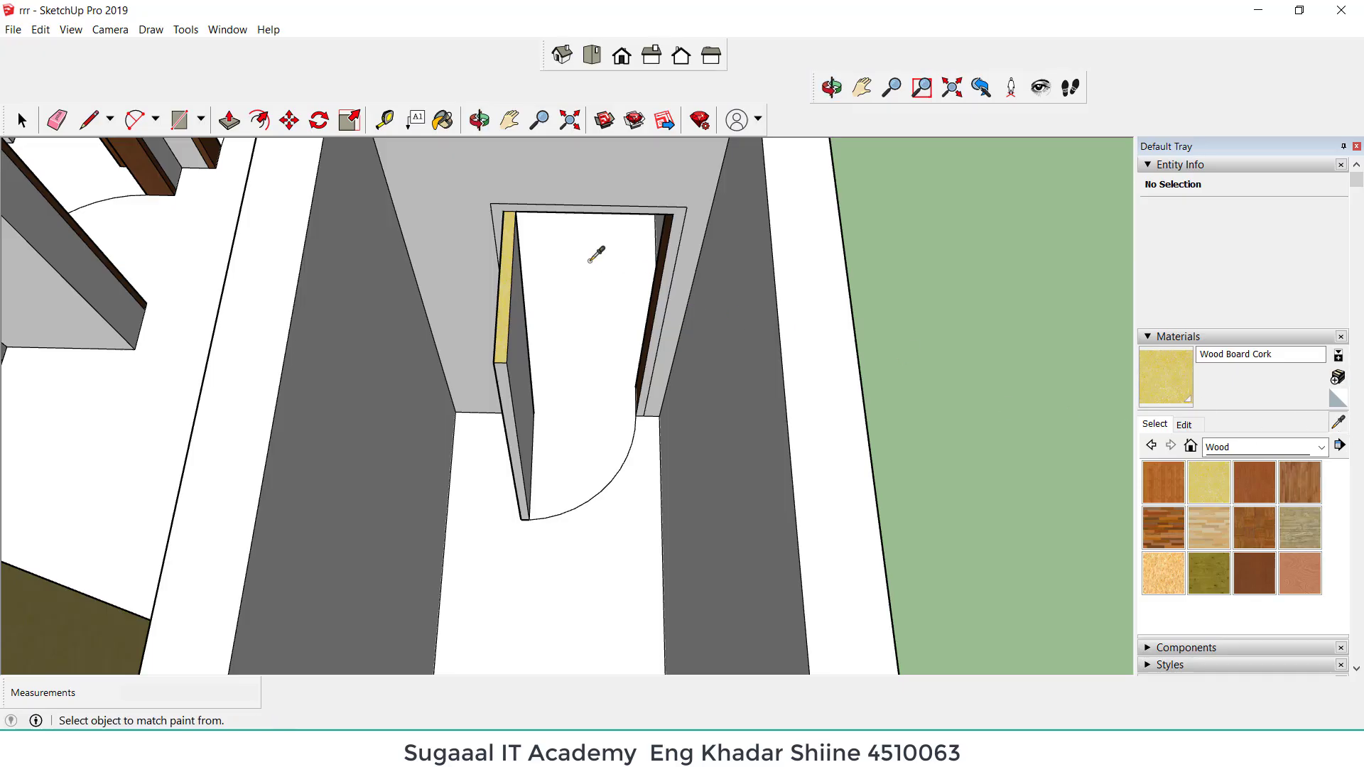
pyautogui.click(660, 257)
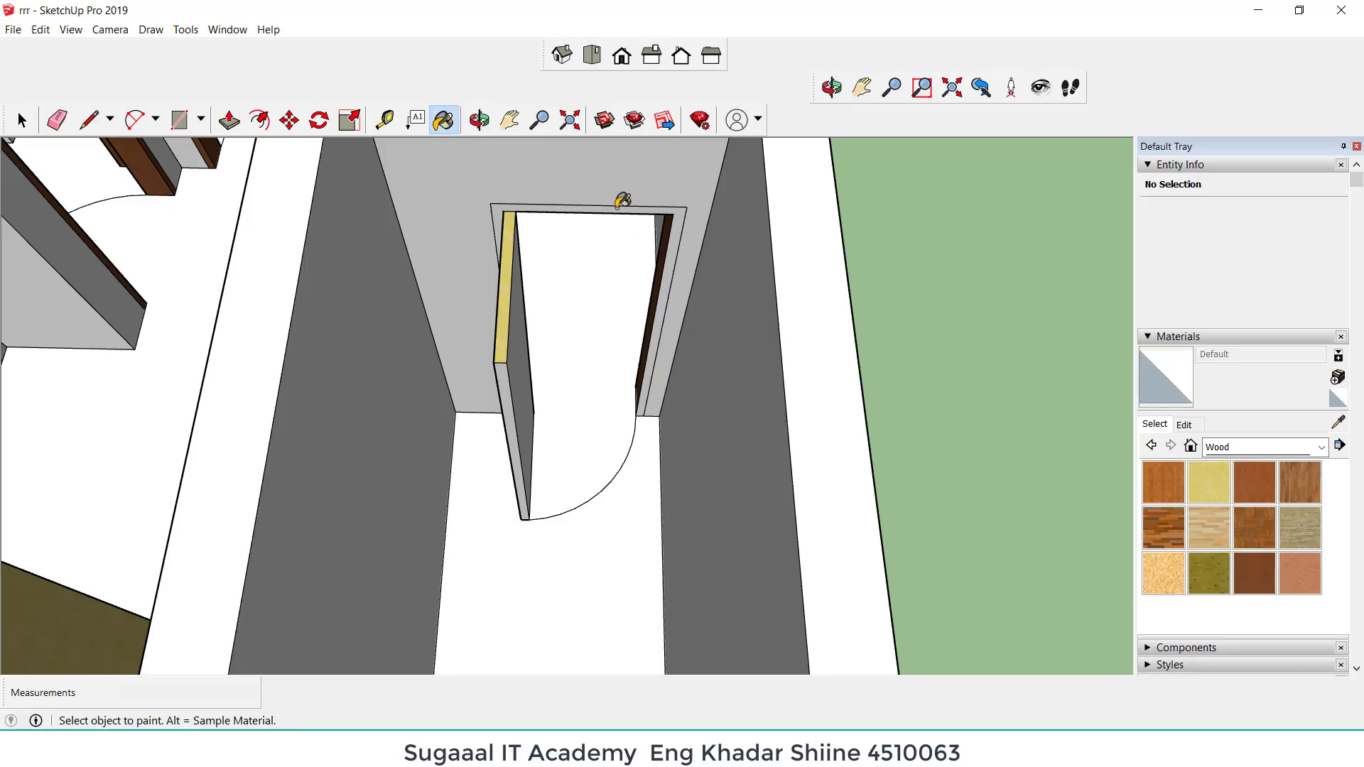
pyautogui.moveTo(626, 203)
pyautogui.mouseDown(button='middle')
pyautogui.moveTo(639, 299)
pyautogui.moveTo(665, 261)
pyautogui.mouseUp(button='middle')
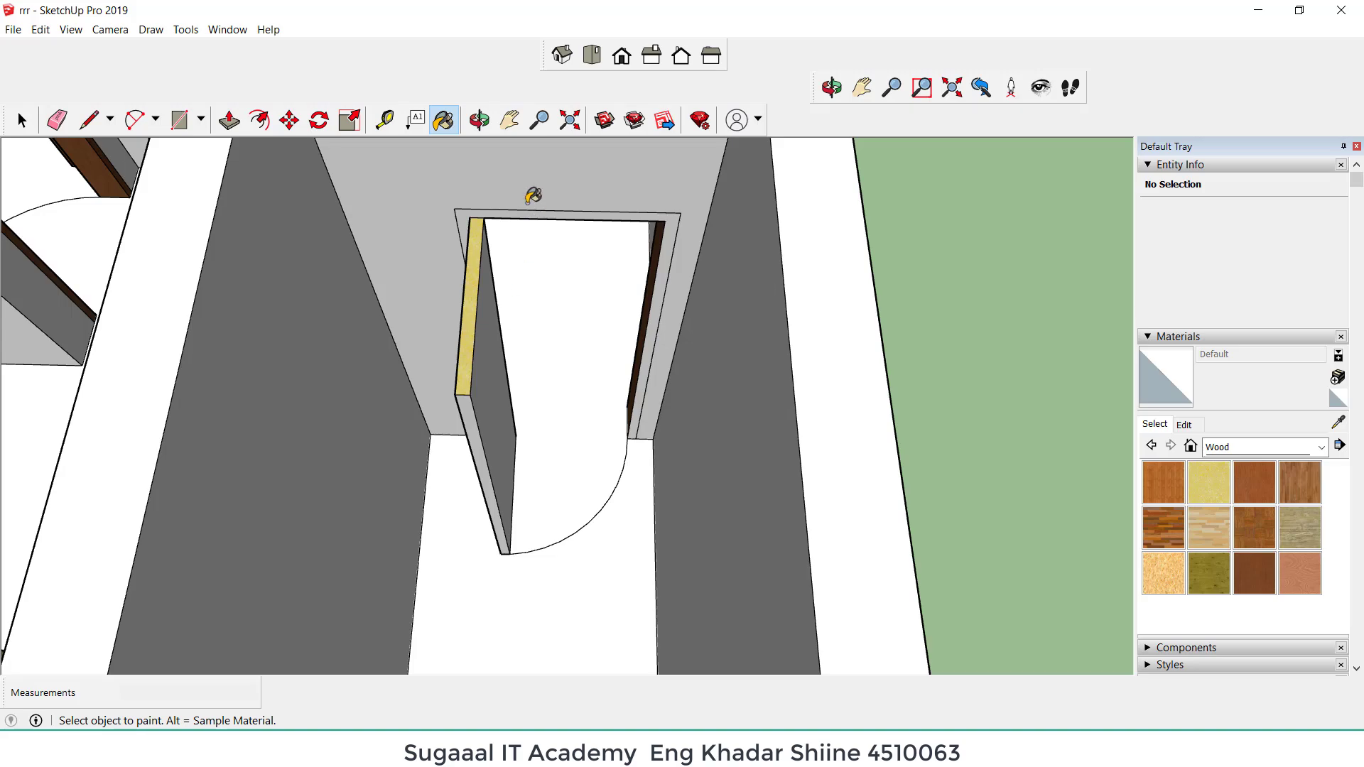
pyautogui.click(1242, 570)
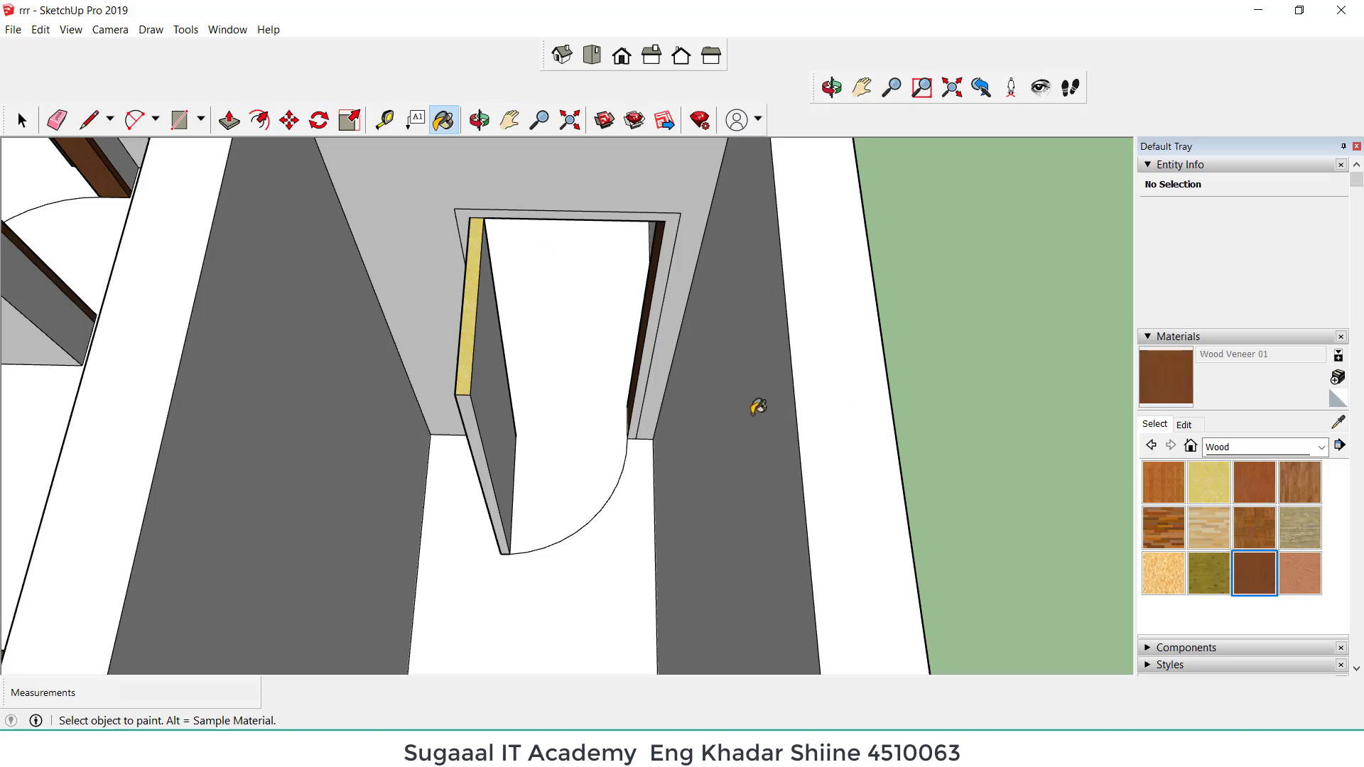
pyautogui.click(675, 214)
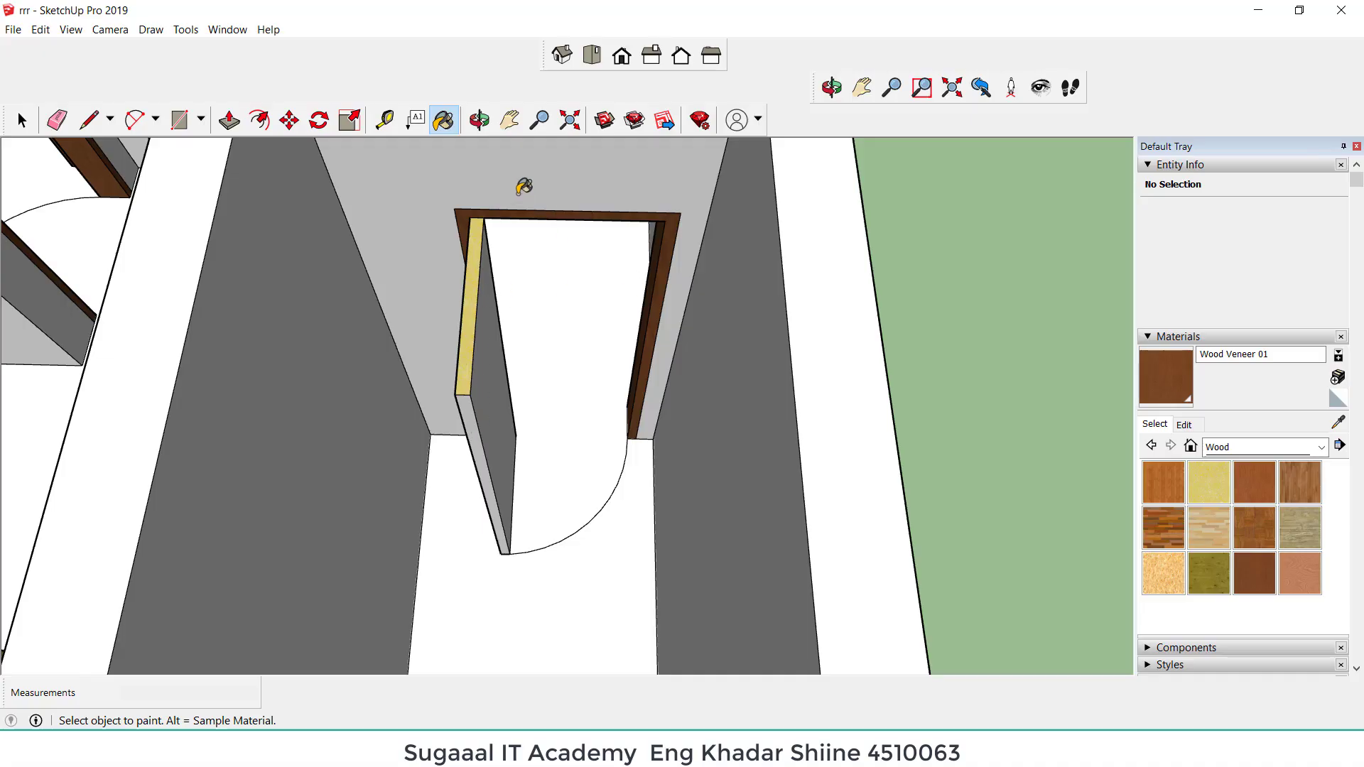
# Step: Sample Wood Board Cork from the corner room's door leaf and paint its remaining end and side faces
pyautogui.click(1337, 422)
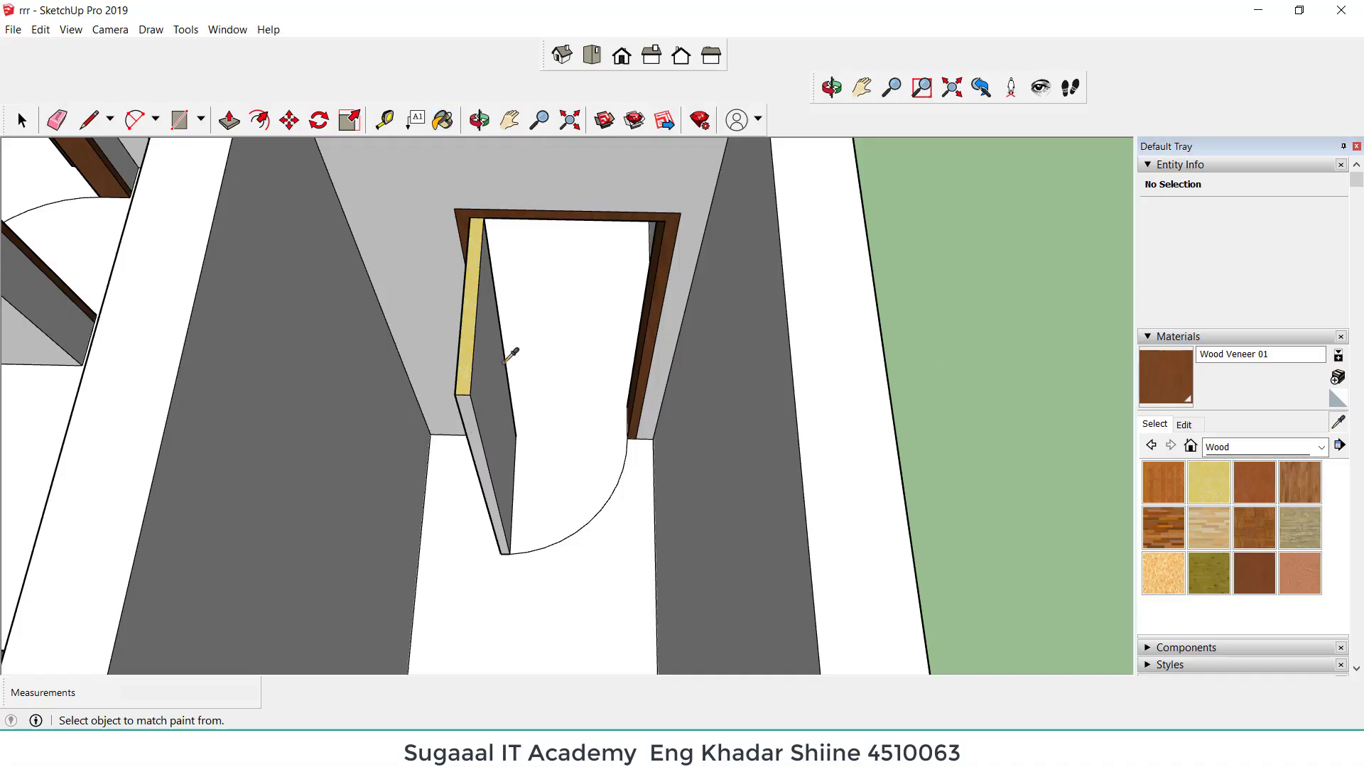
pyautogui.click(476, 304)
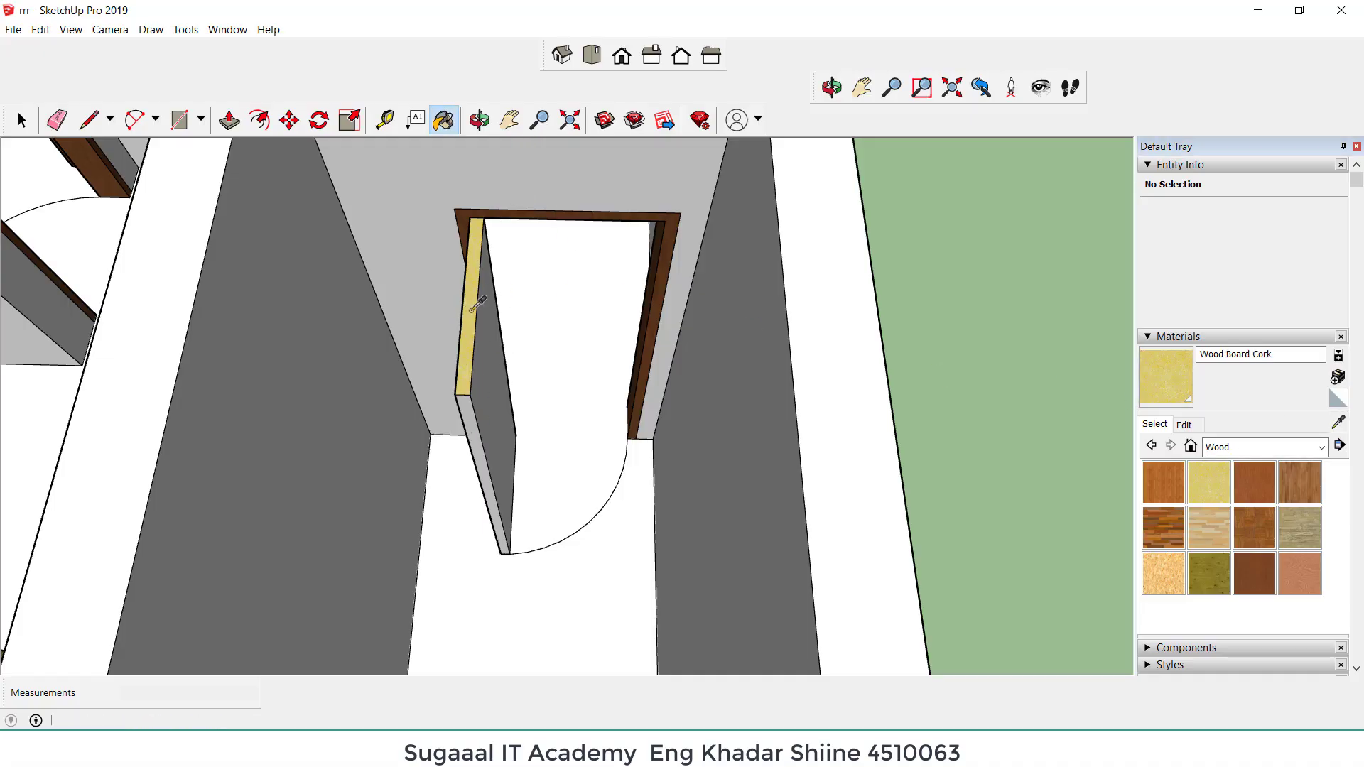
pyautogui.click(481, 438)
pyautogui.click(490, 413)
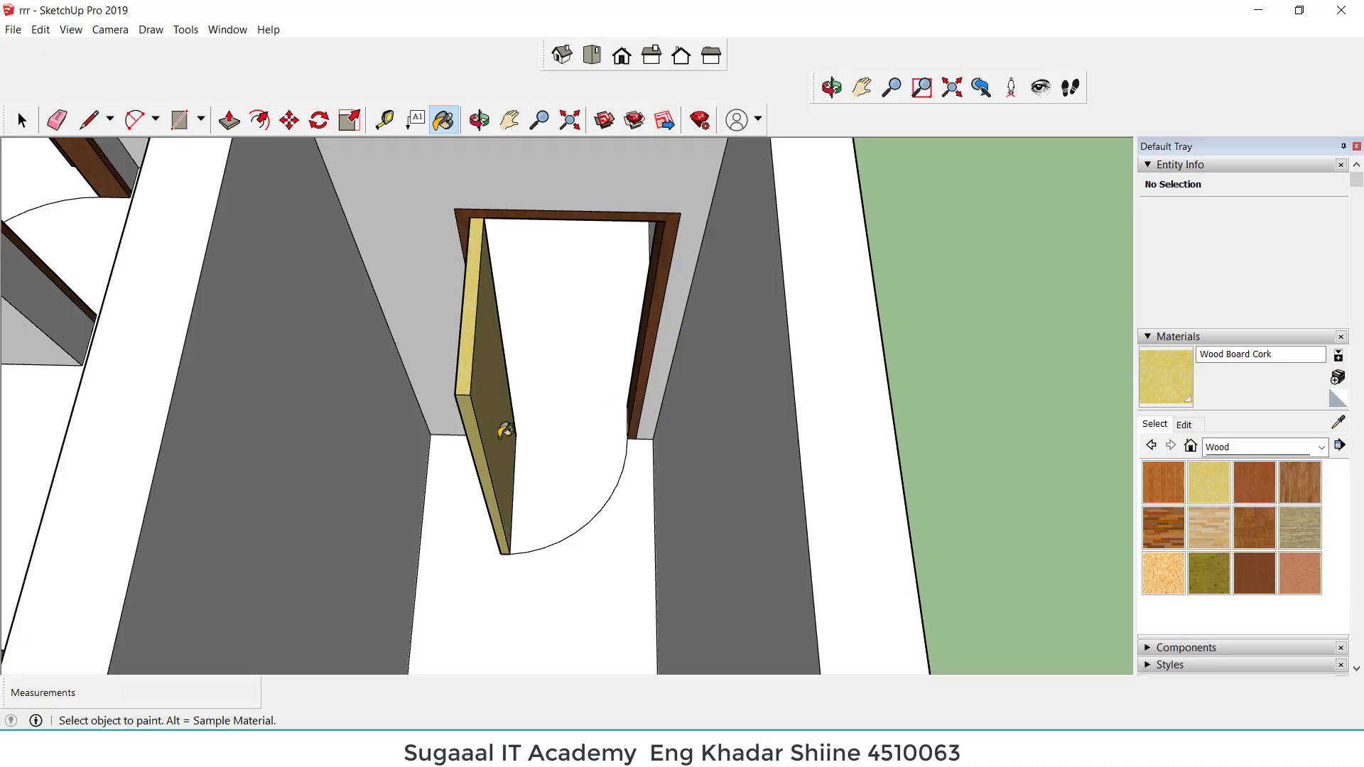
# Step: Paint the unpainted side and end faces of the double door's open leaves with Wood Board Cork
pyautogui.click(479, 119)
pyautogui.moveTo(471, 225); pyautogui.dragTo(600, 264)
pyautogui.scroll(-5, 601, 264)
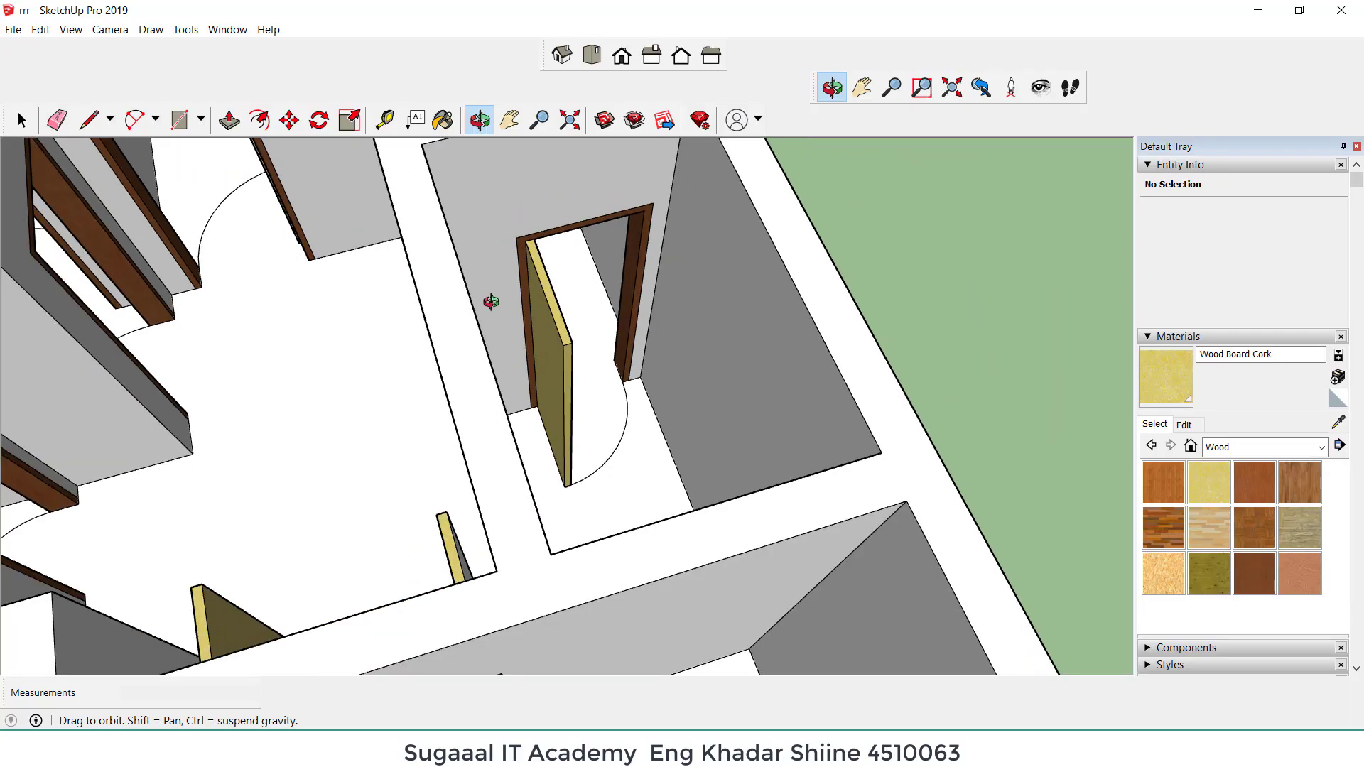
pyautogui.moveTo(475, 509); pyautogui.dragTo(864, 469)
pyautogui.moveTo(496, 520); pyautogui.dragTo(850, 390)
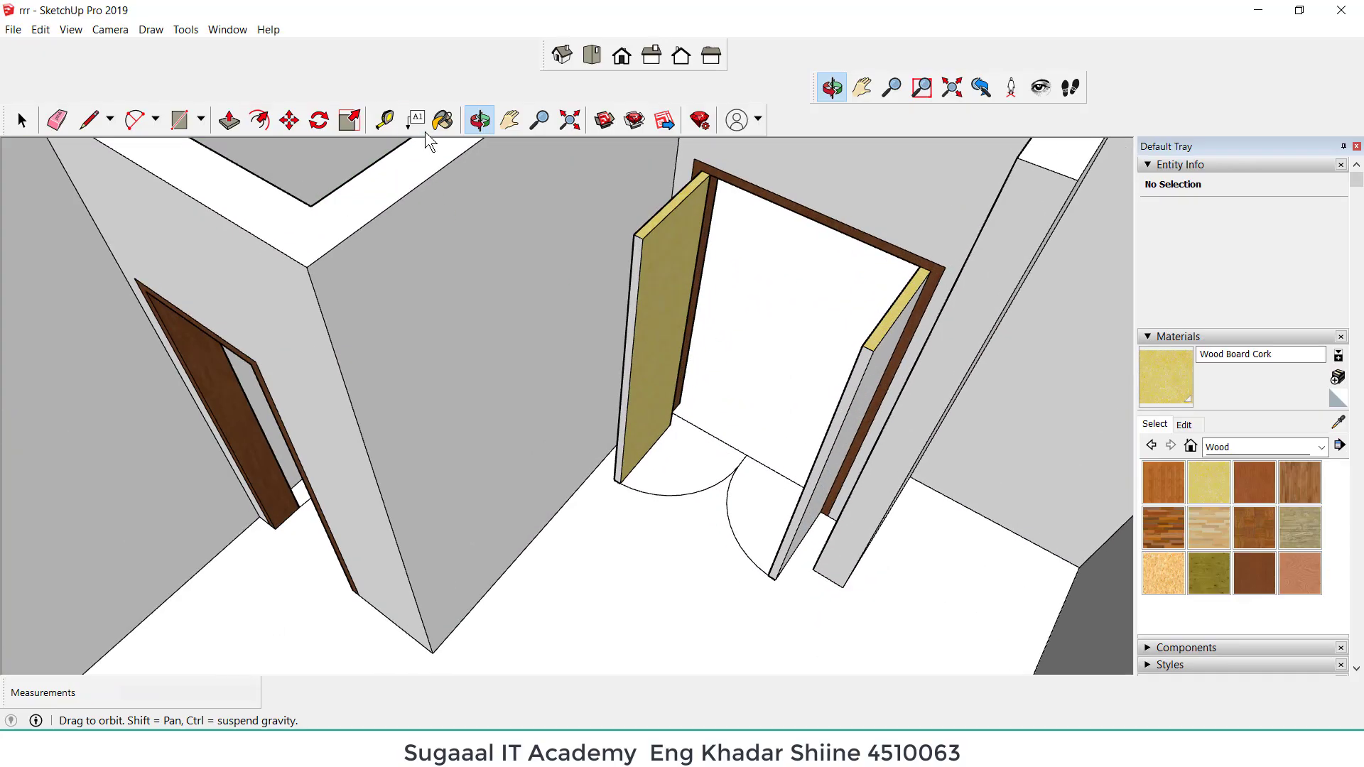
pyautogui.click(442, 120)
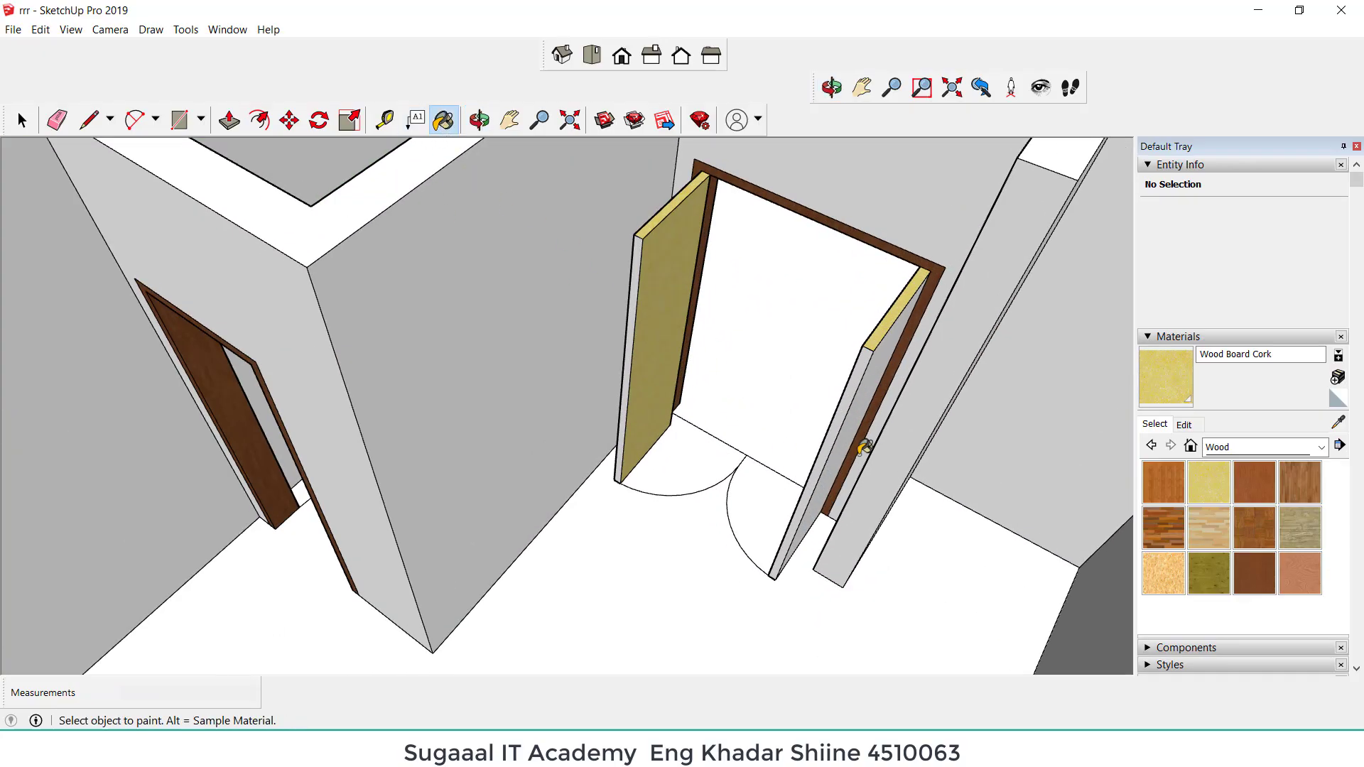
pyautogui.click(861, 414)
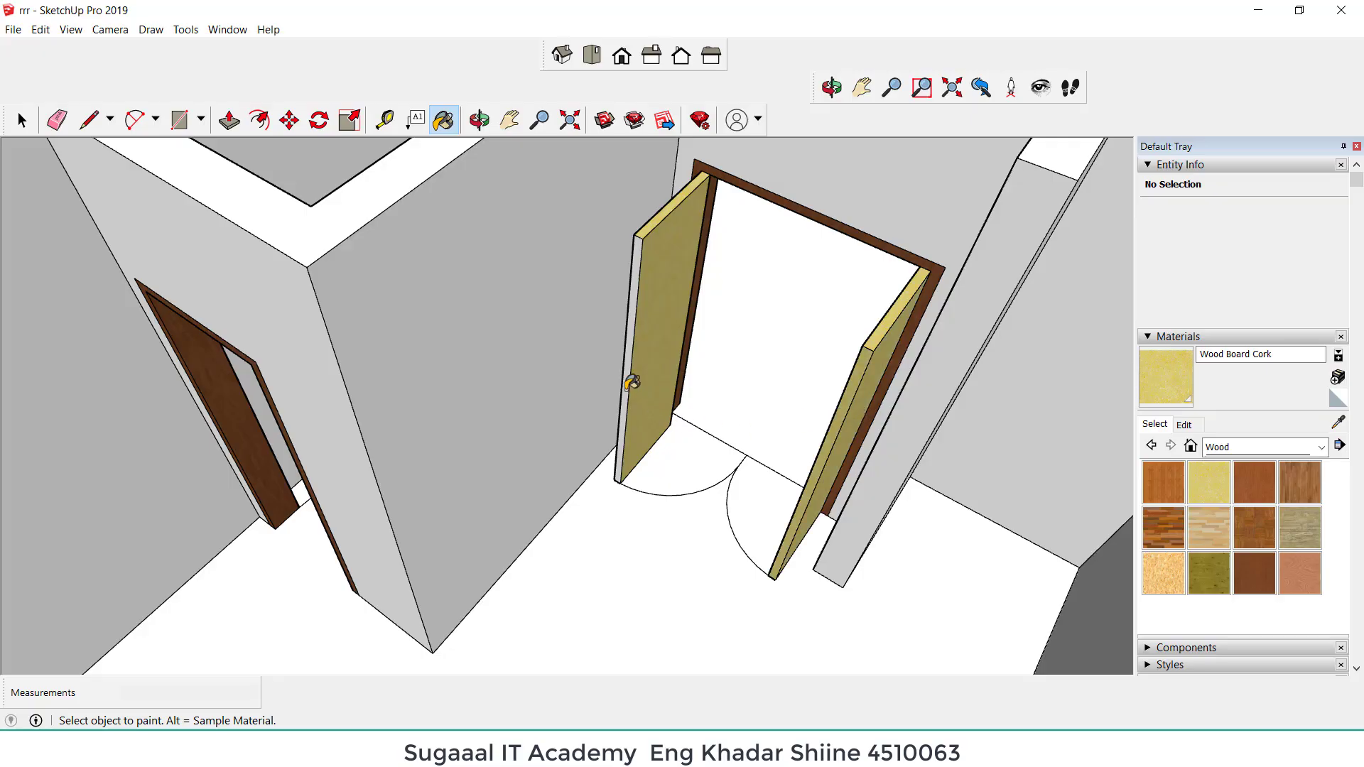
pyautogui.click(627, 387)
# Step: Paint the door leaf edge showing through the framed doorway of the room beside the double door with Wood Board Cork
pyautogui.click(479, 120)
pyautogui.moveTo(660, 327)
pyautogui.mouseDown()
pyautogui.moveTo(691, 365)
pyautogui.moveTo(822, 398)
pyautogui.mouseUp()
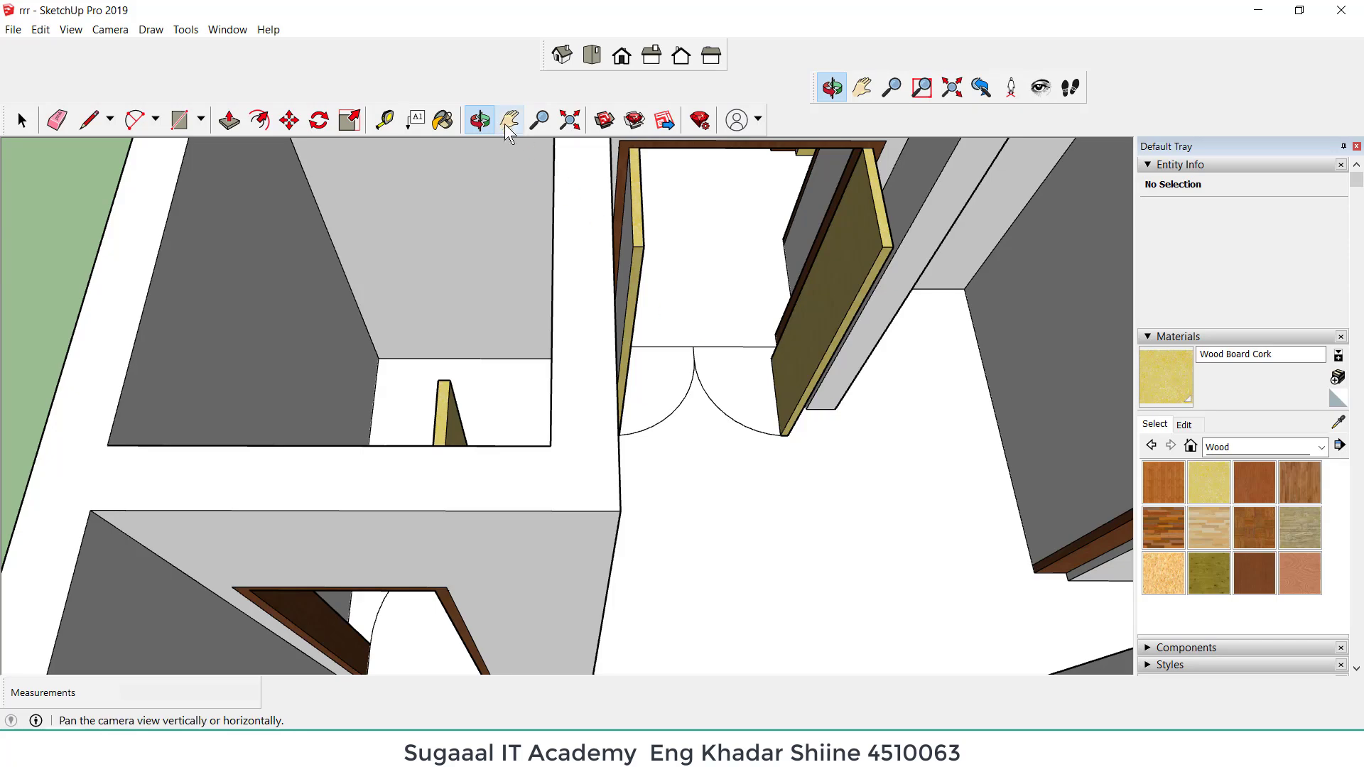
pyautogui.click(443, 120)
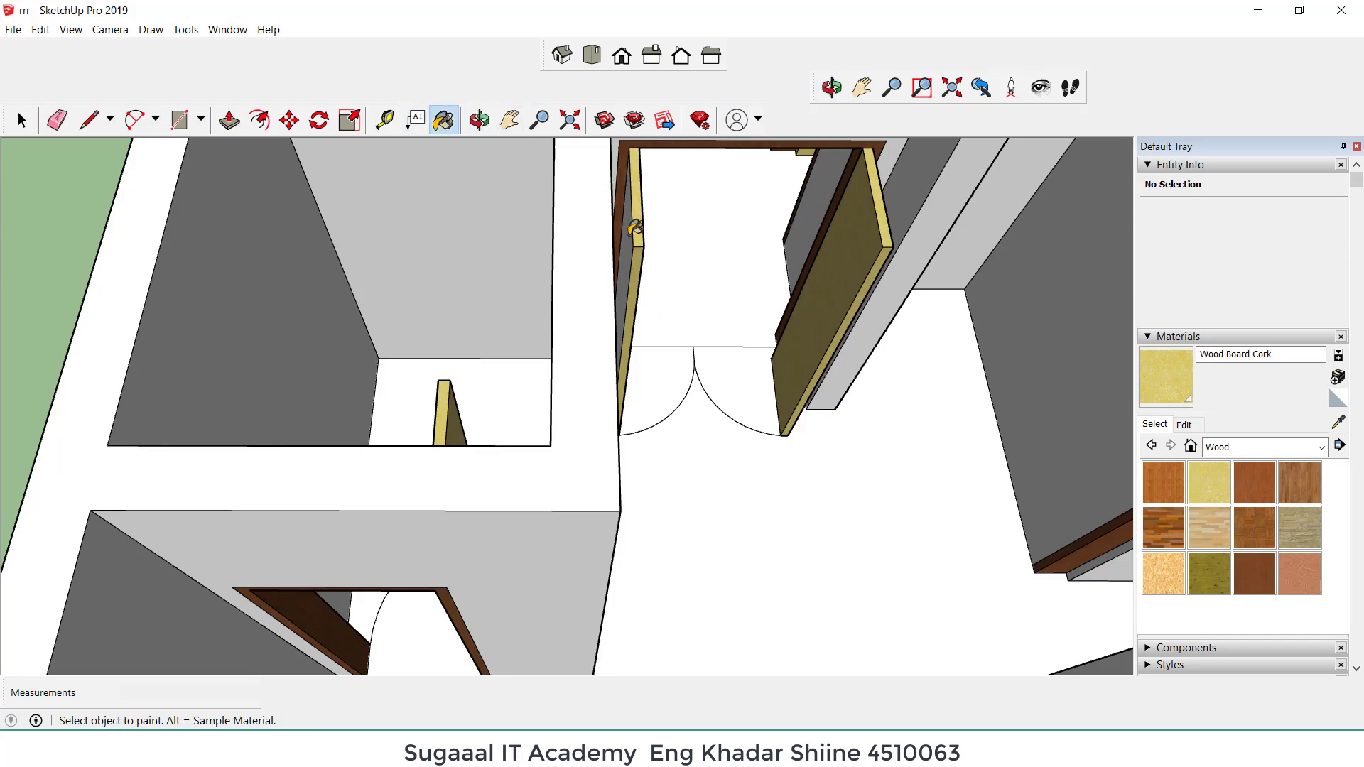
pyautogui.scroll(-3, 632, 316)
pyautogui.scroll(5, 505, 518)
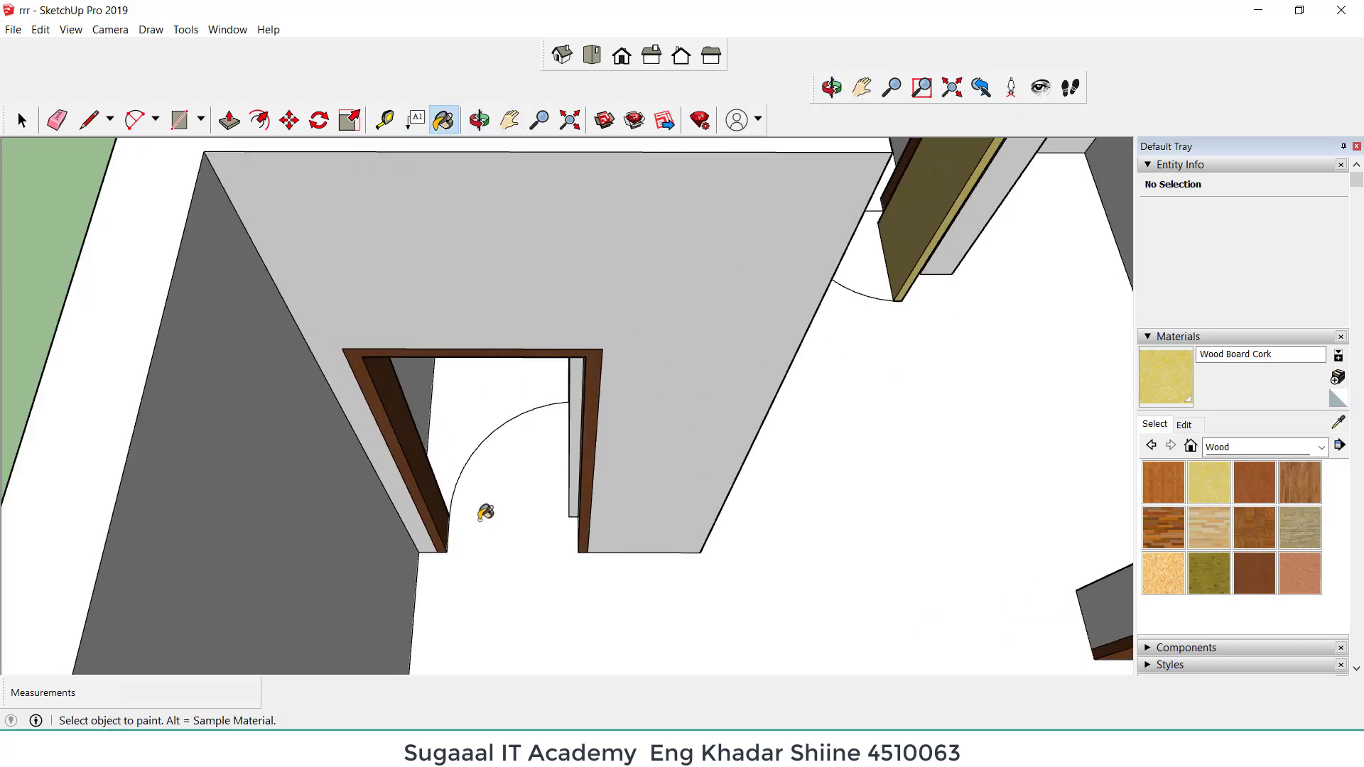
pyautogui.click(589, 388)
pyautogui.scroll(-6, 476, 459)
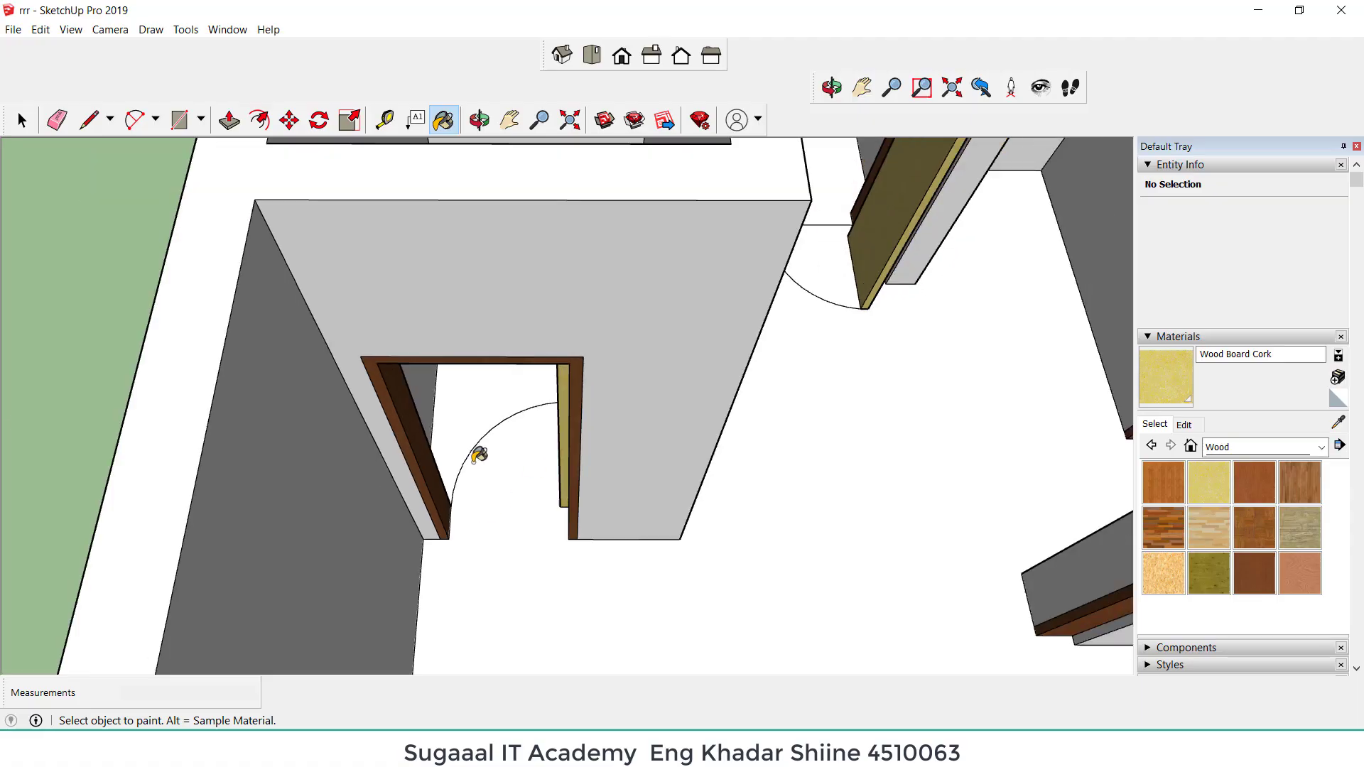
# Step: Paint the face and top edge of the open door leaf in the small middle room with Wood Board Cork
pyautogui.scroll(1, 805, 519)
pyautogui.scroll(2, 810, 512)
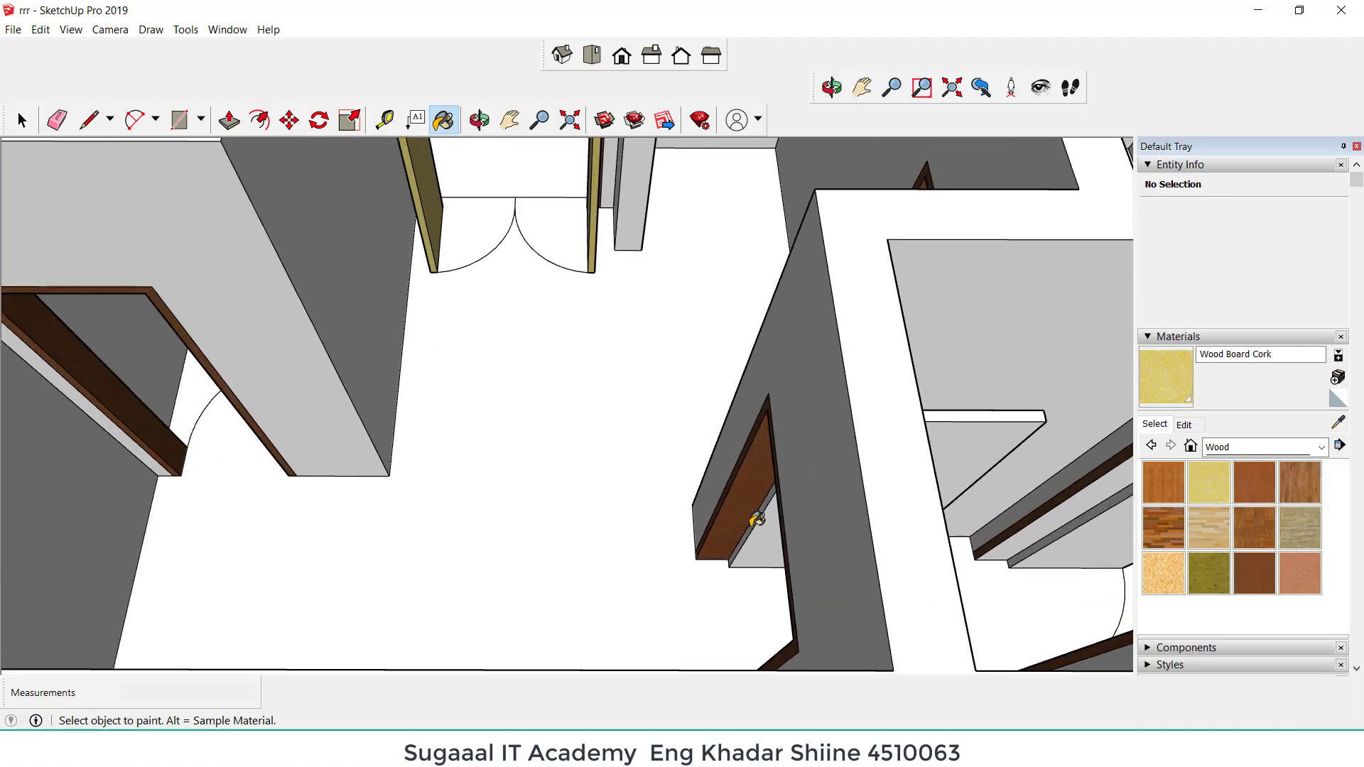
pyautogui.click(758, 522)
pyautogui.scroll(3, 762, 527)
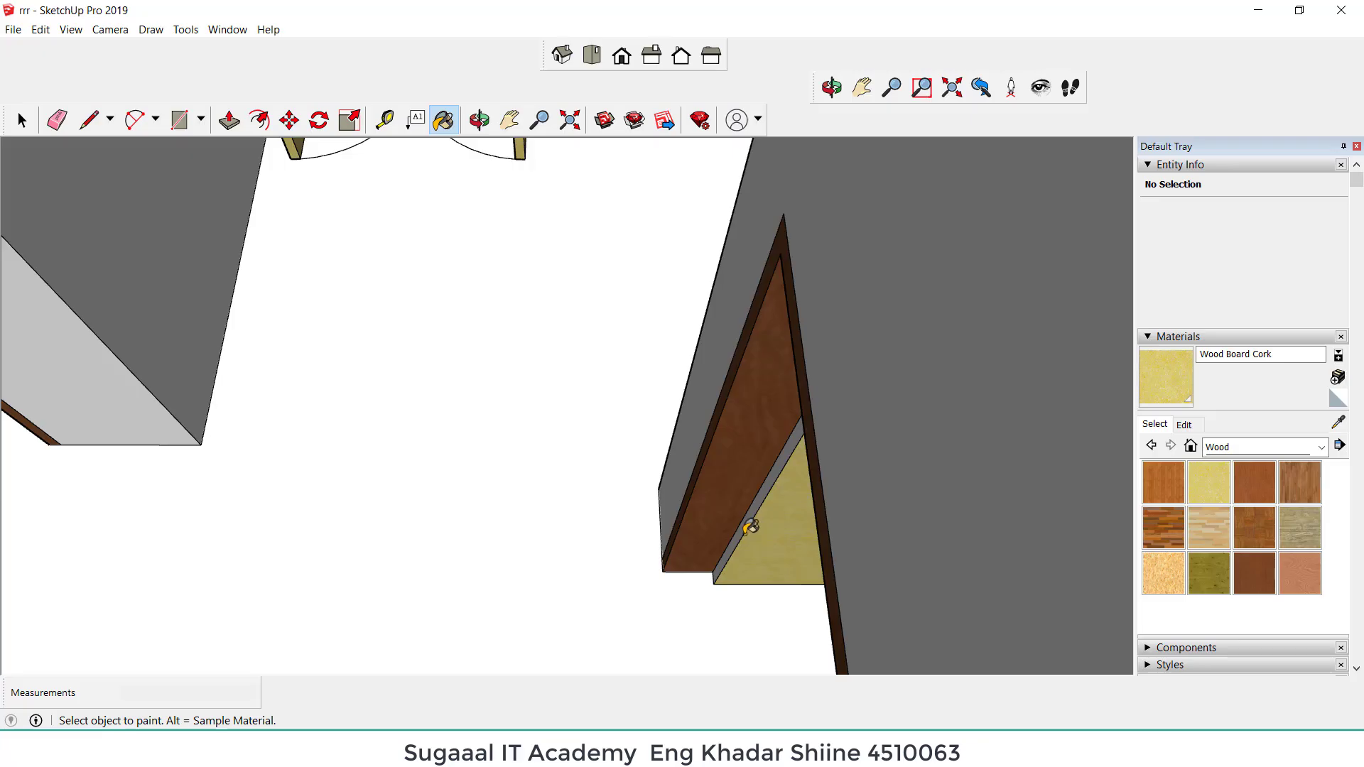
pyautogui.scroll(-3, 748, 524)
pyautogui.scroll(3, 911, 410)
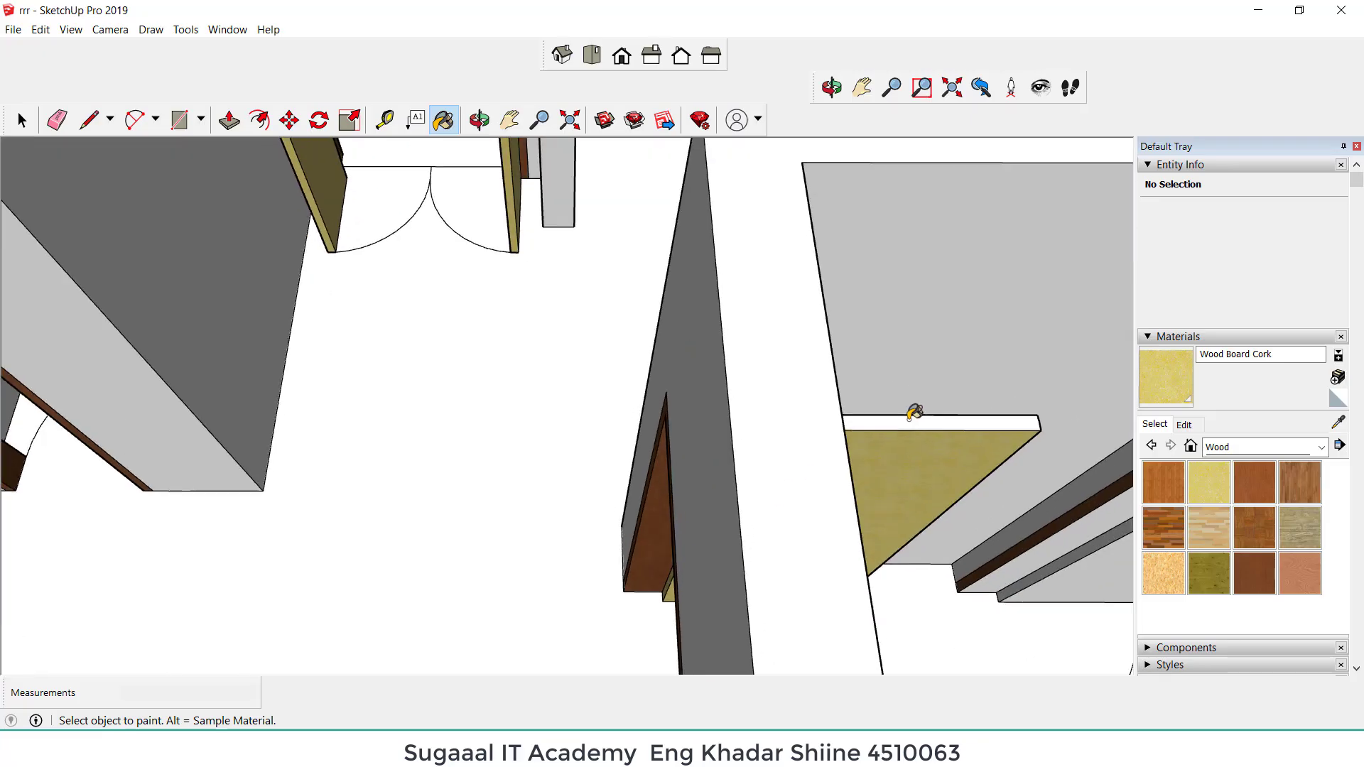
pyautogui.click(910, 420)
pyautogui.scroll(-5, 794, 404)
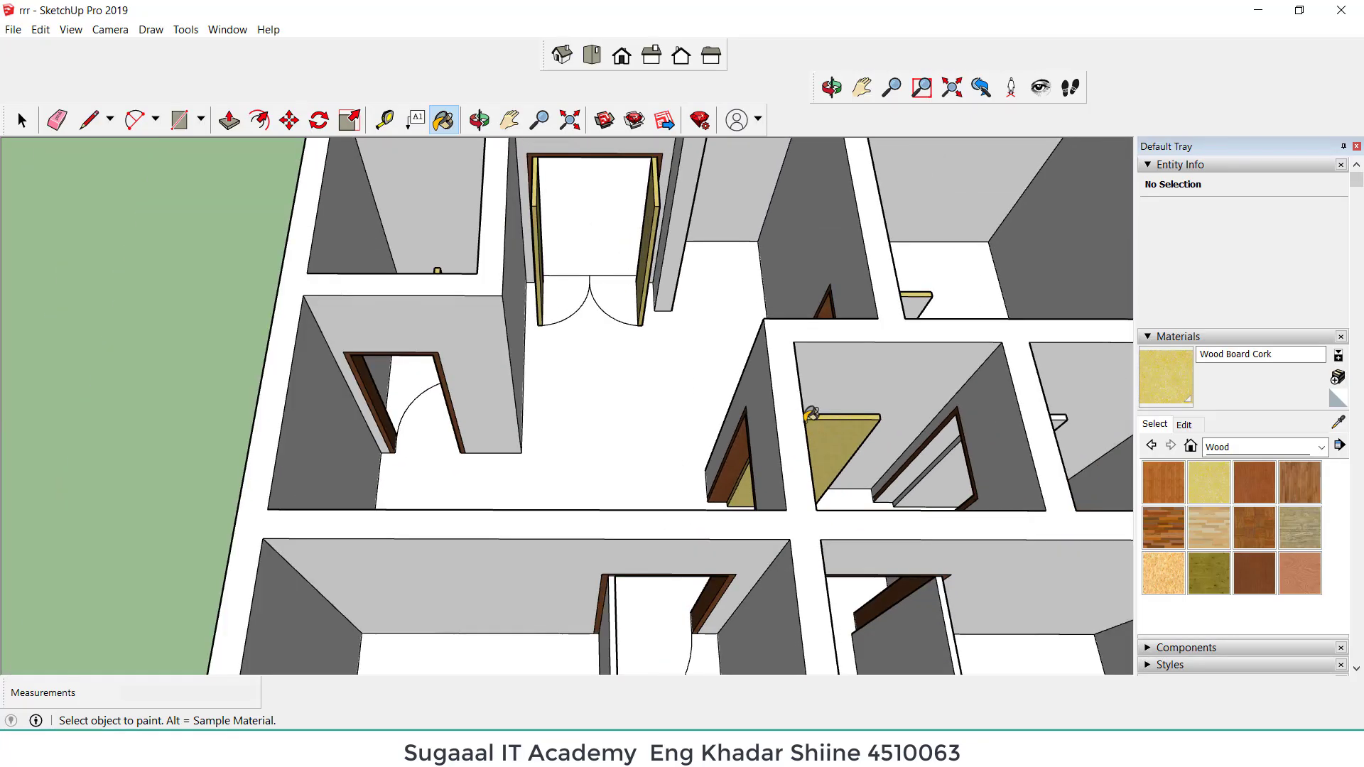
# Step: Paint one face, the top edge and the end faces of the near-left large room's door leaf with Wood Board Cork
pyautogui.scroll(-3, 810, 508)
pyautogui.scroll(5, 625, 593)
pyautogui.click(628, 589)
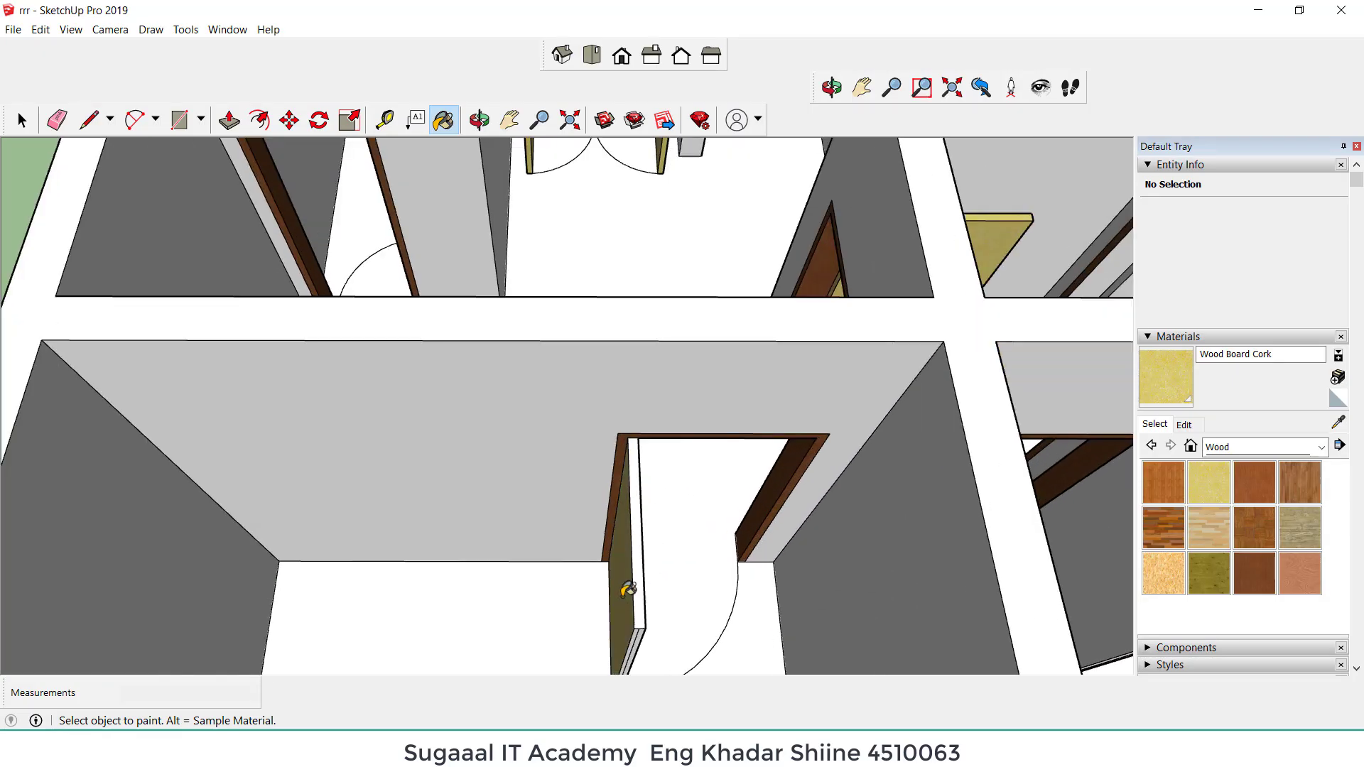
pyautogui.click(643, 583)
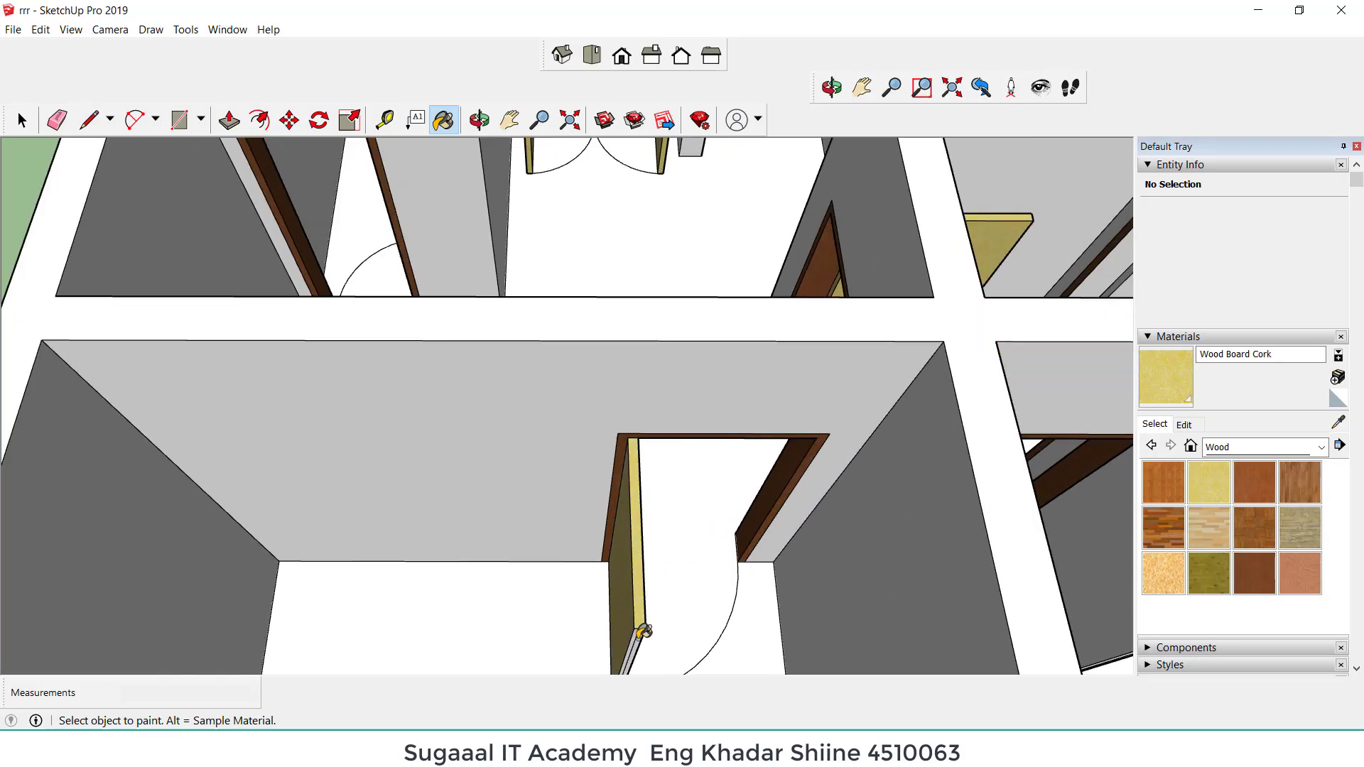
pyautogui.scroll(4, 642, 631)
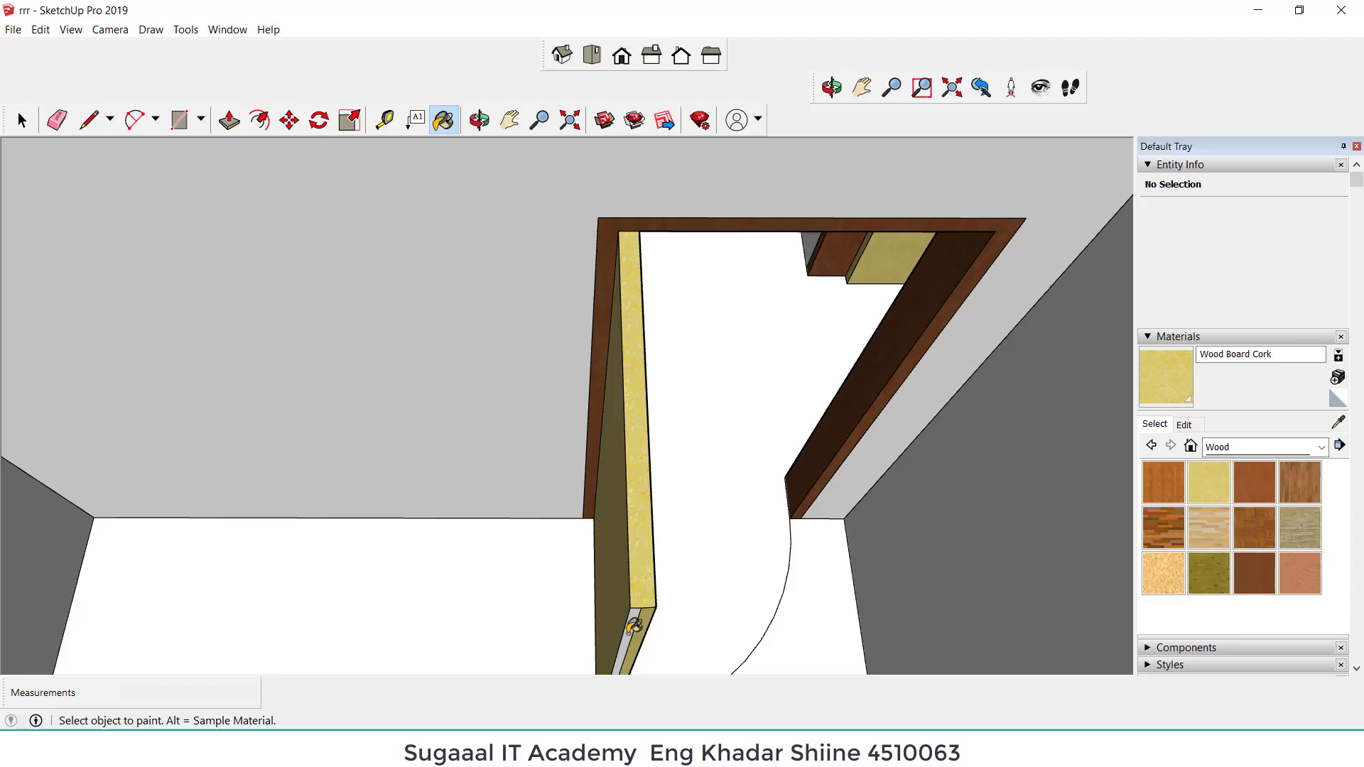
pyautogui.scroll(-6, 566, 566)
# Step: Paint the end faces, top edge and doorway-side face of the near-right large room's door leaf with Wood Board Cork
pyautogui.scroll(7, 852, 557)
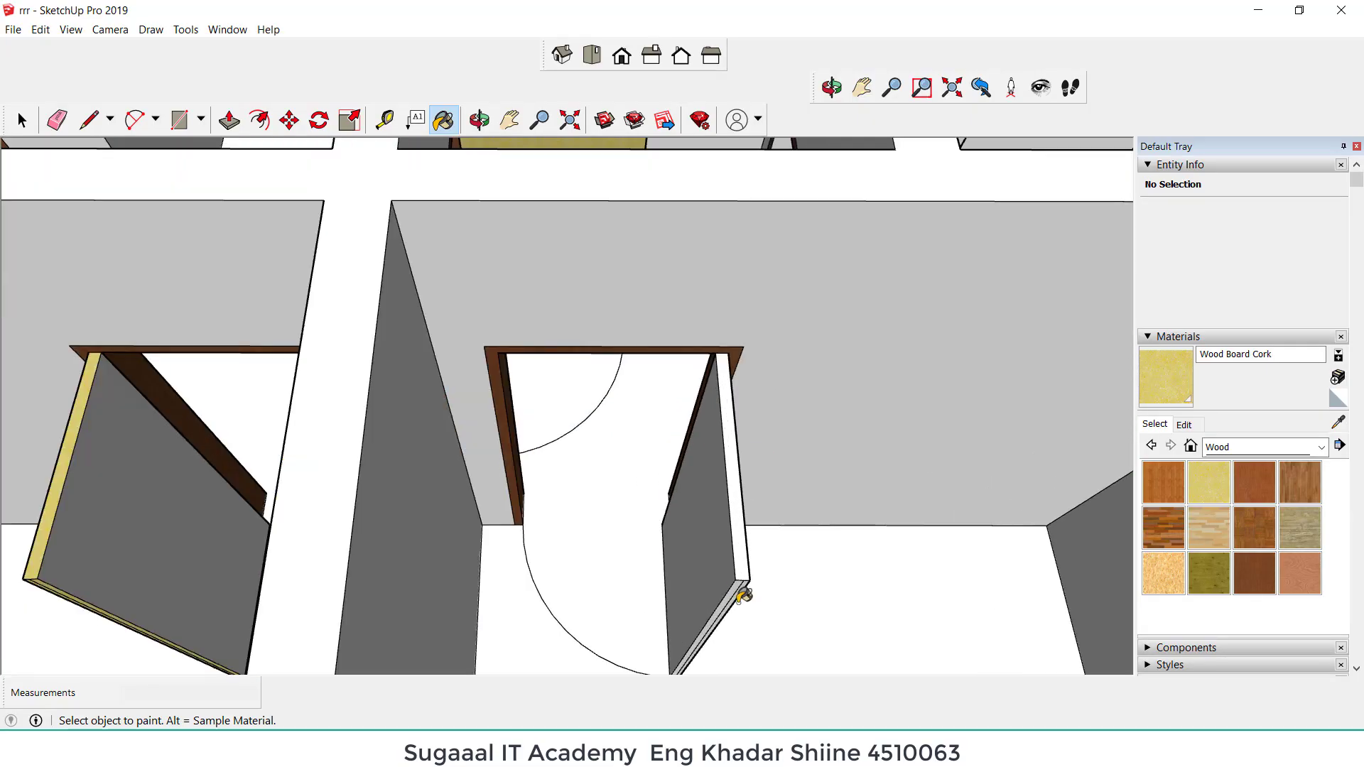
pyautogui.click(744, 584)
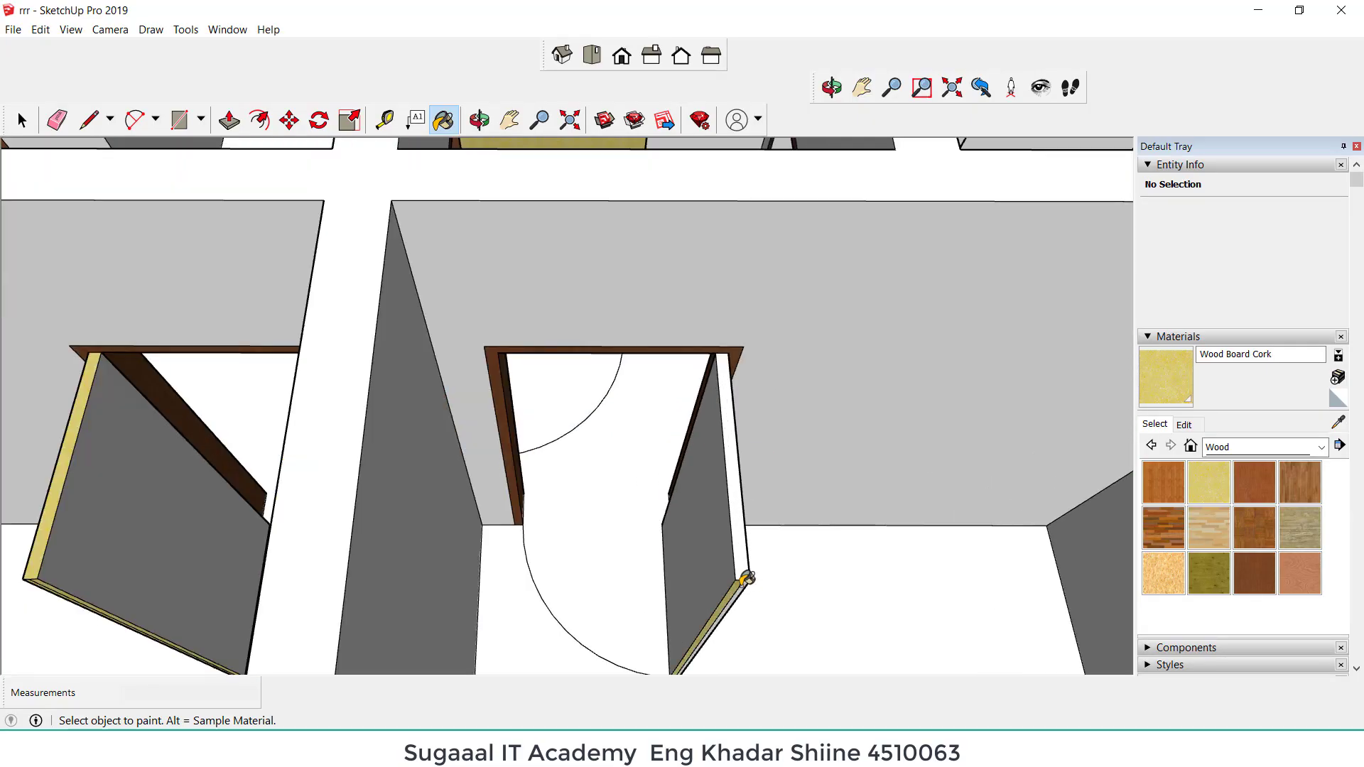
pyautogui.click(743, 561)
pyautogui.scroll(3, 746, 568)
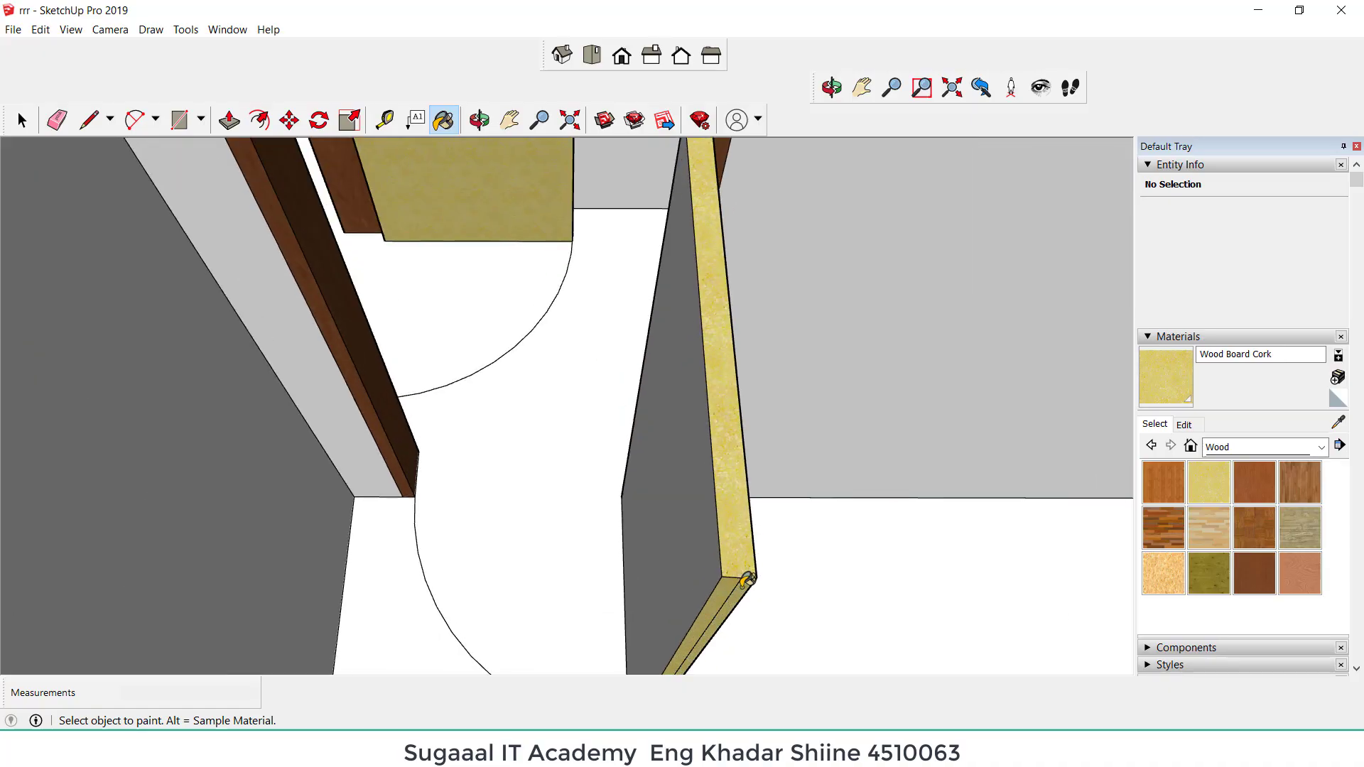
pyautogui.scroll(-2, 726, 568)
pyautogui.scroll(-2, 725, 566)
pyautogui.click(710, 529)
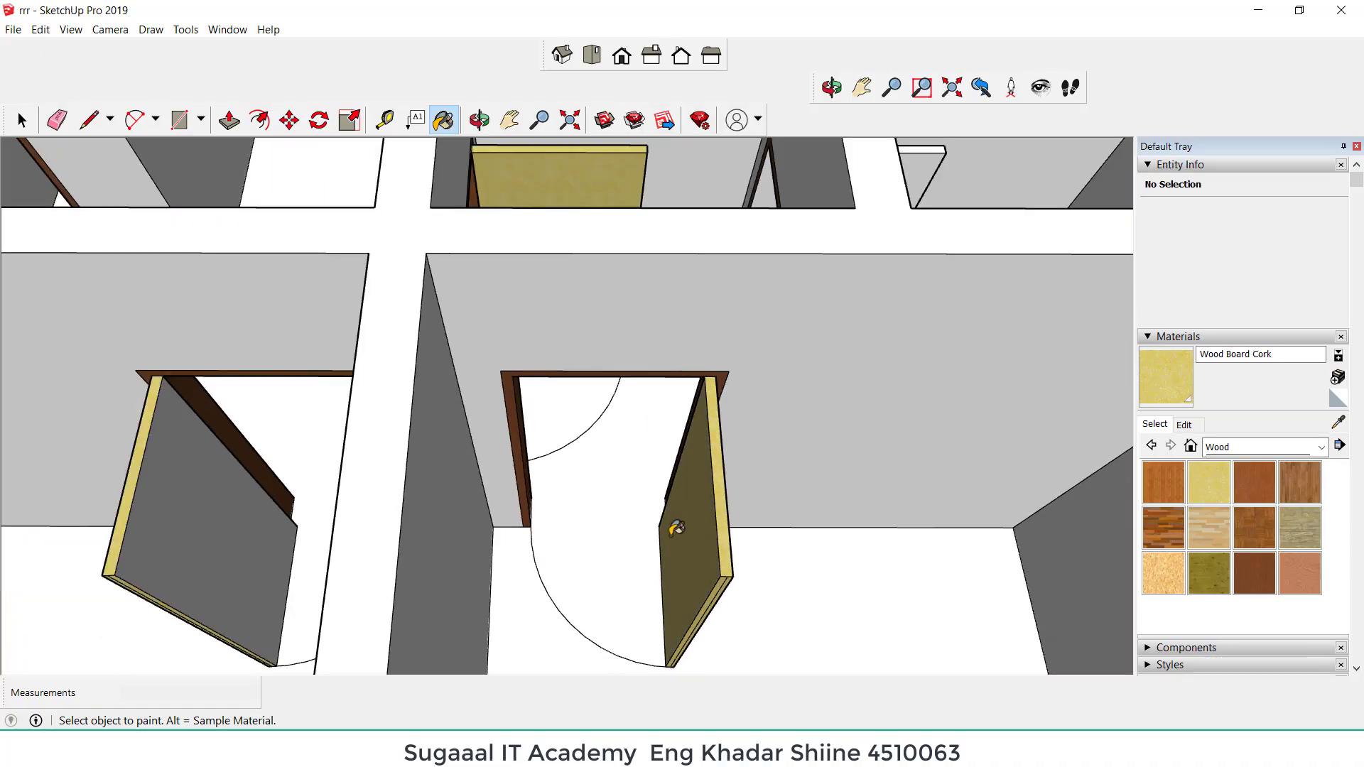
# Step: Paint the remaining face of the near-left large room's door leaf with Wood Board Cork
pyautogui.scroll(-3, 710, 529)
pyautogui.scroll(3, 441, 511)
pyautogui.click(444, 537)
pyautogui.scroll(-5, 490, 568)
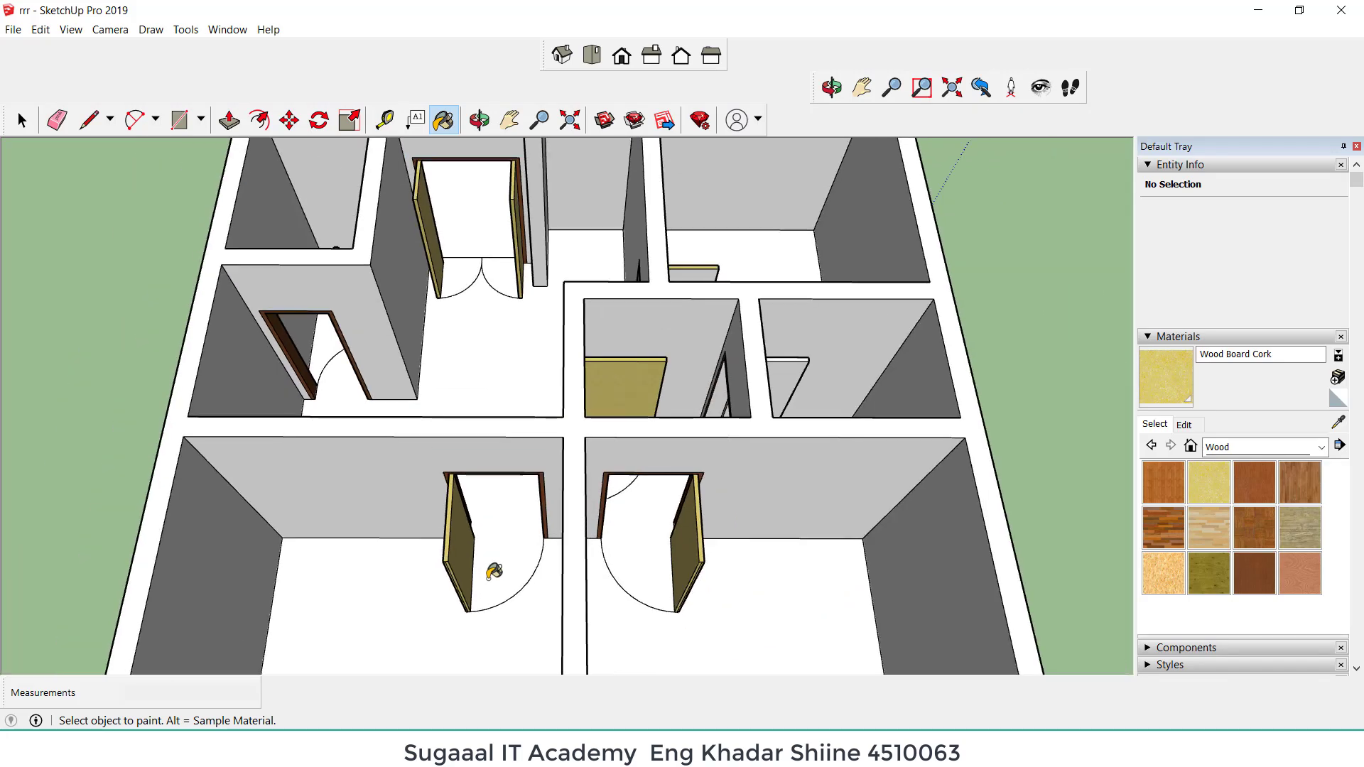
# Step: Paint the face, top edge and end strip of the small outer room's door leaf with Wood Board Cork
pyautogui.scroll(2, 499, 384)
pyautogui.scroll(3, 755, 499)
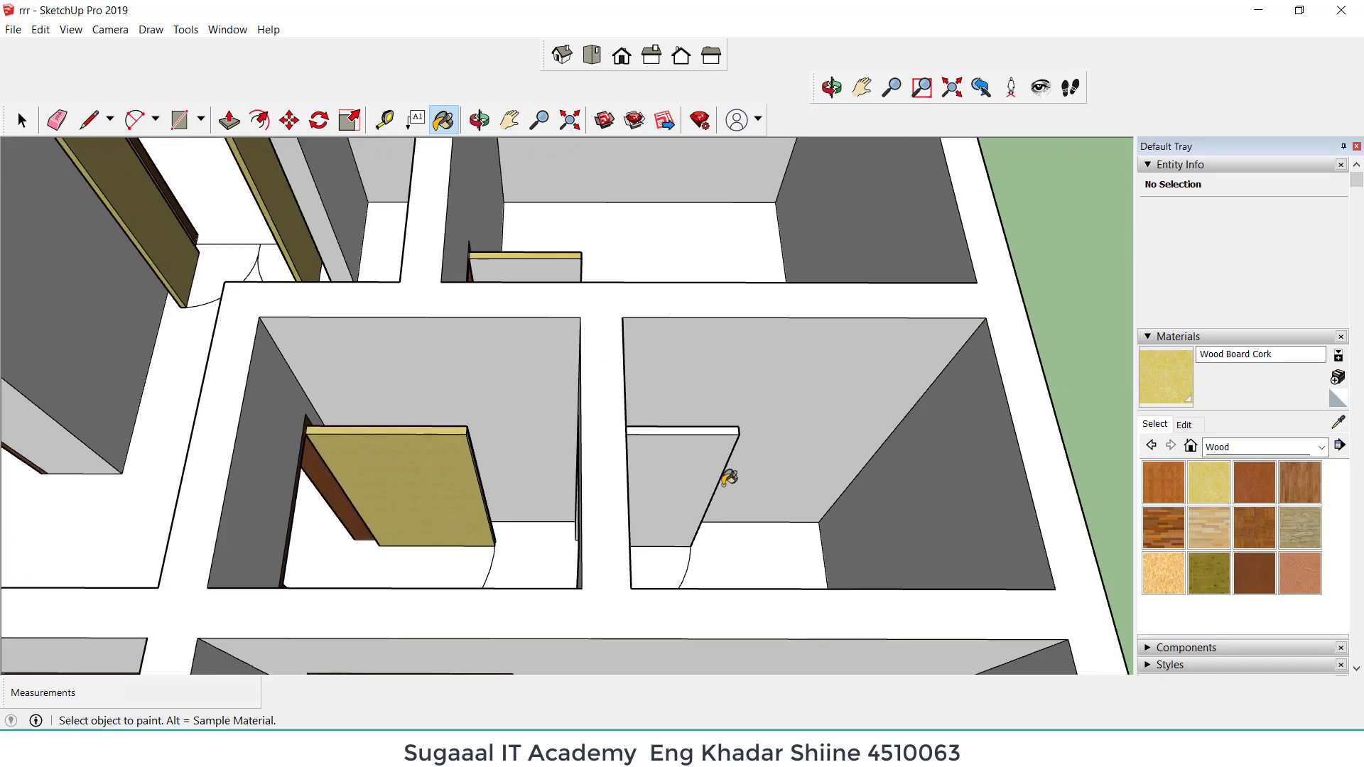
pyautogui.click(697, 462)
pyautogui.scroll(3, 694, 456)
pyautogui.click(693, 419)
pyautogui.scroll(-3, 692, 419)
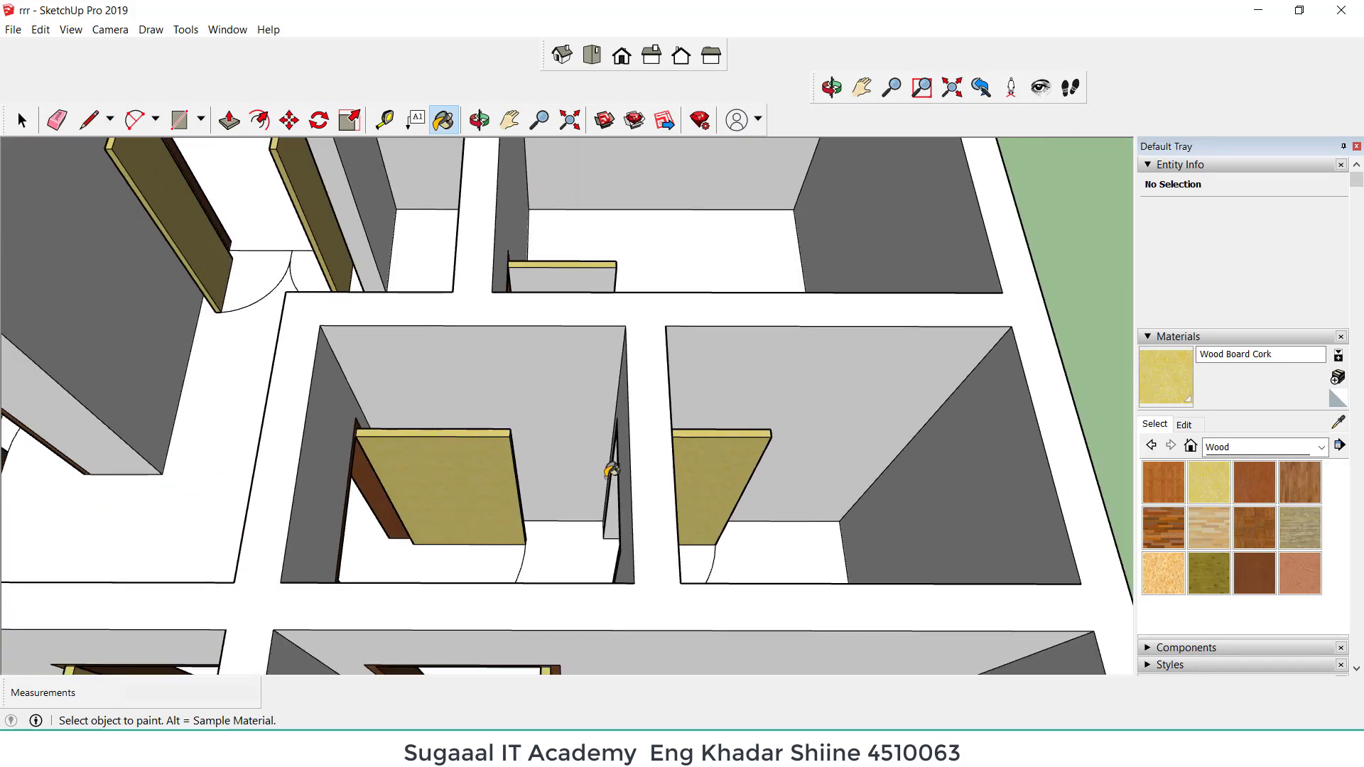
pyautogui.scroll(3, 578, 472)
pyautogui.scroll(2, 619, 486)
pyautogui.click(764, 554)
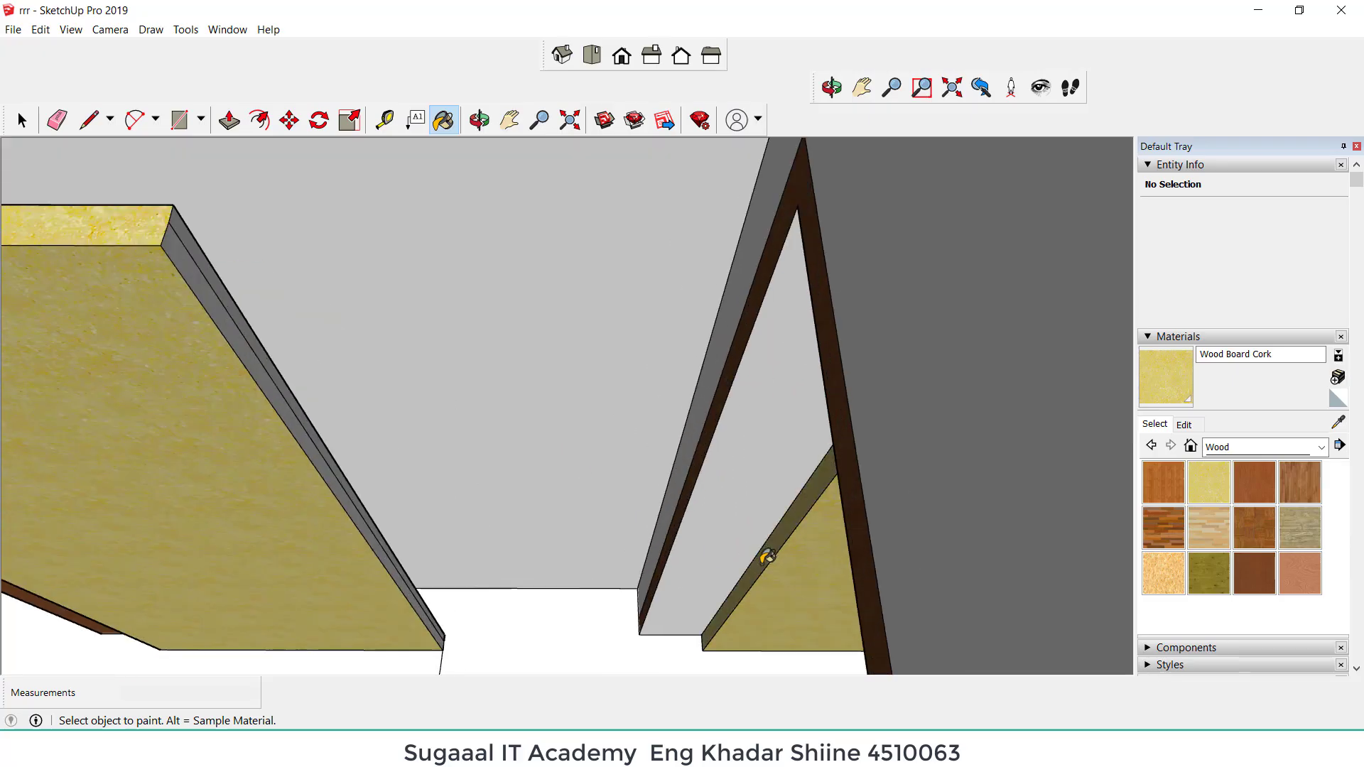
# Step: Paint the end faces of the small middle room's open door leaf with Wood Board Cork
pyautogui.scroll(-3, 554, 557)
pyautogui.scroll(4, 497, 450)
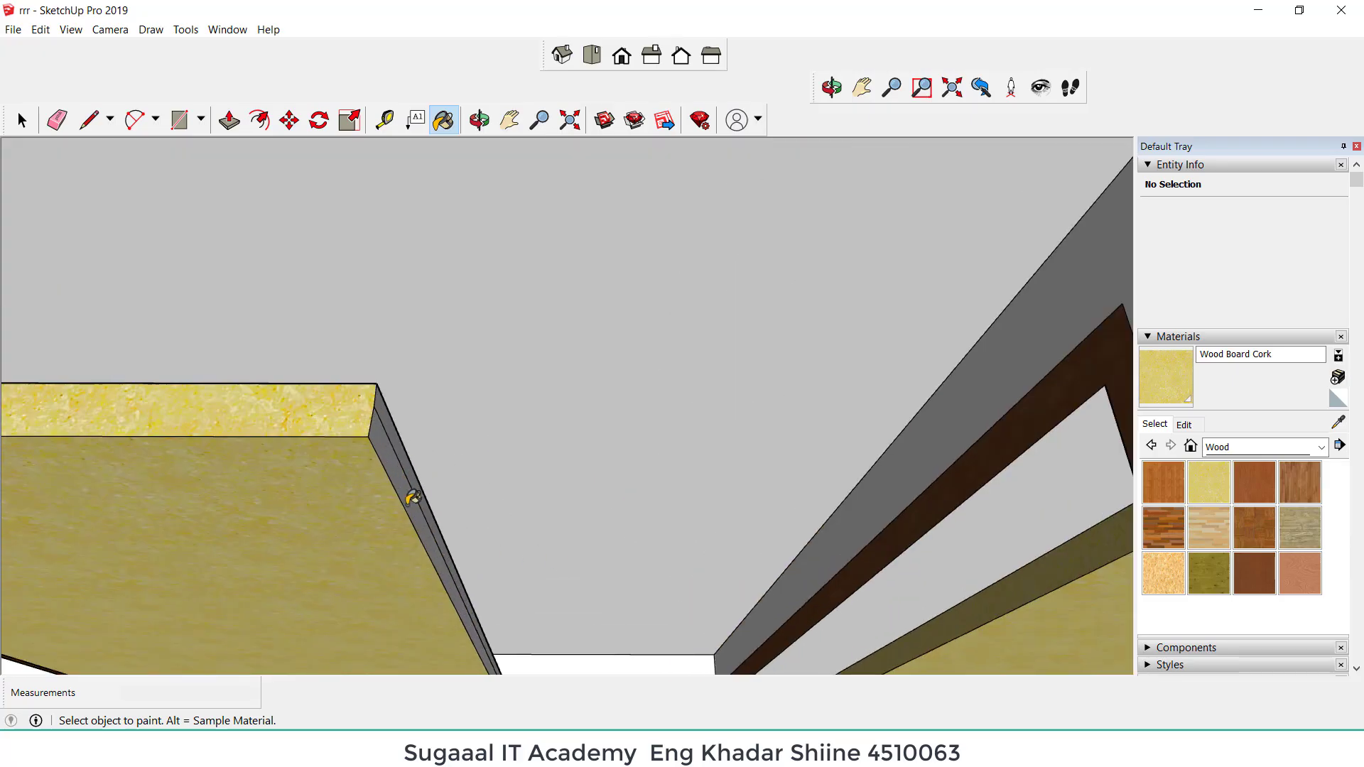
pyautogui.click(412, 497)
pyautogui.scroll(-4, 505, 417)
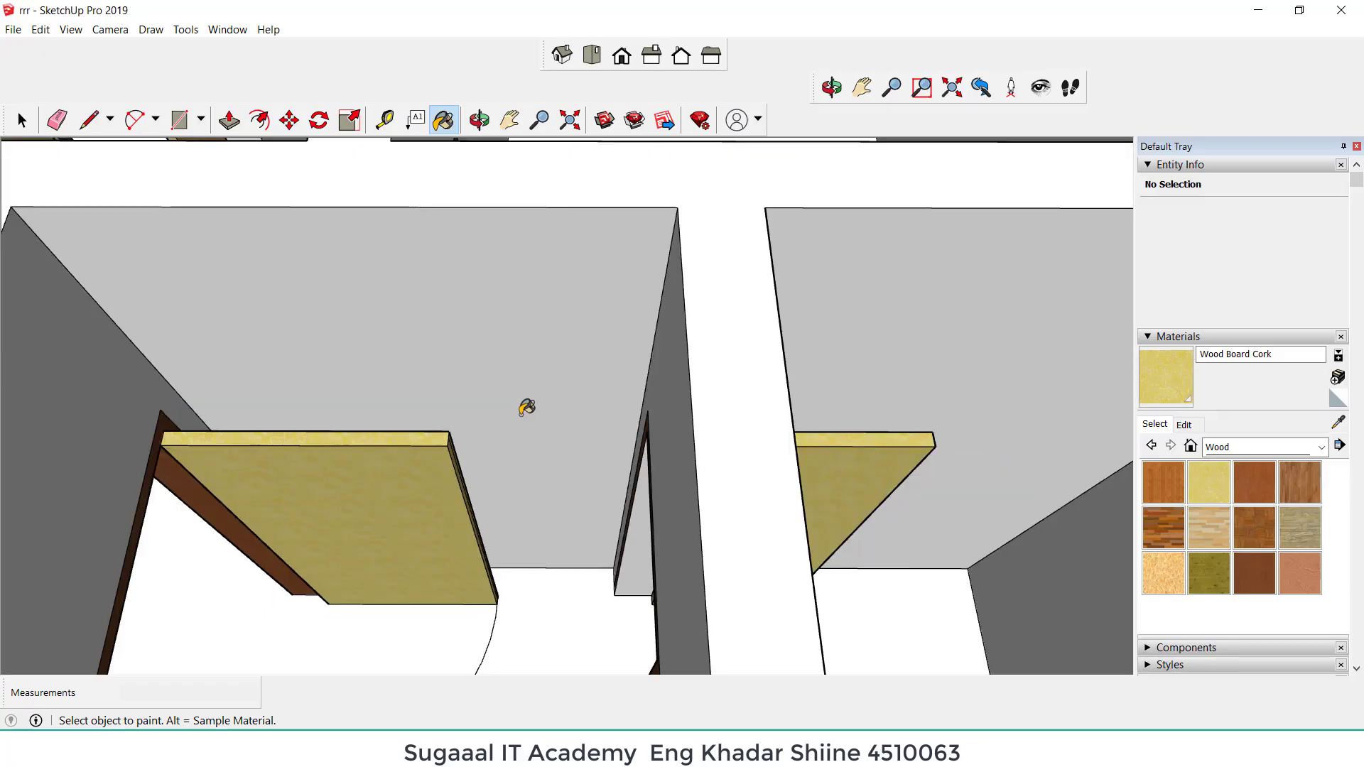
# Step: Paint the unpainted back face of the near-right large room's door leaf with Wood Board Cork
pyautogui.scroll(-5, 526, 407)
pyautogui.scroll(3, 541, 597)
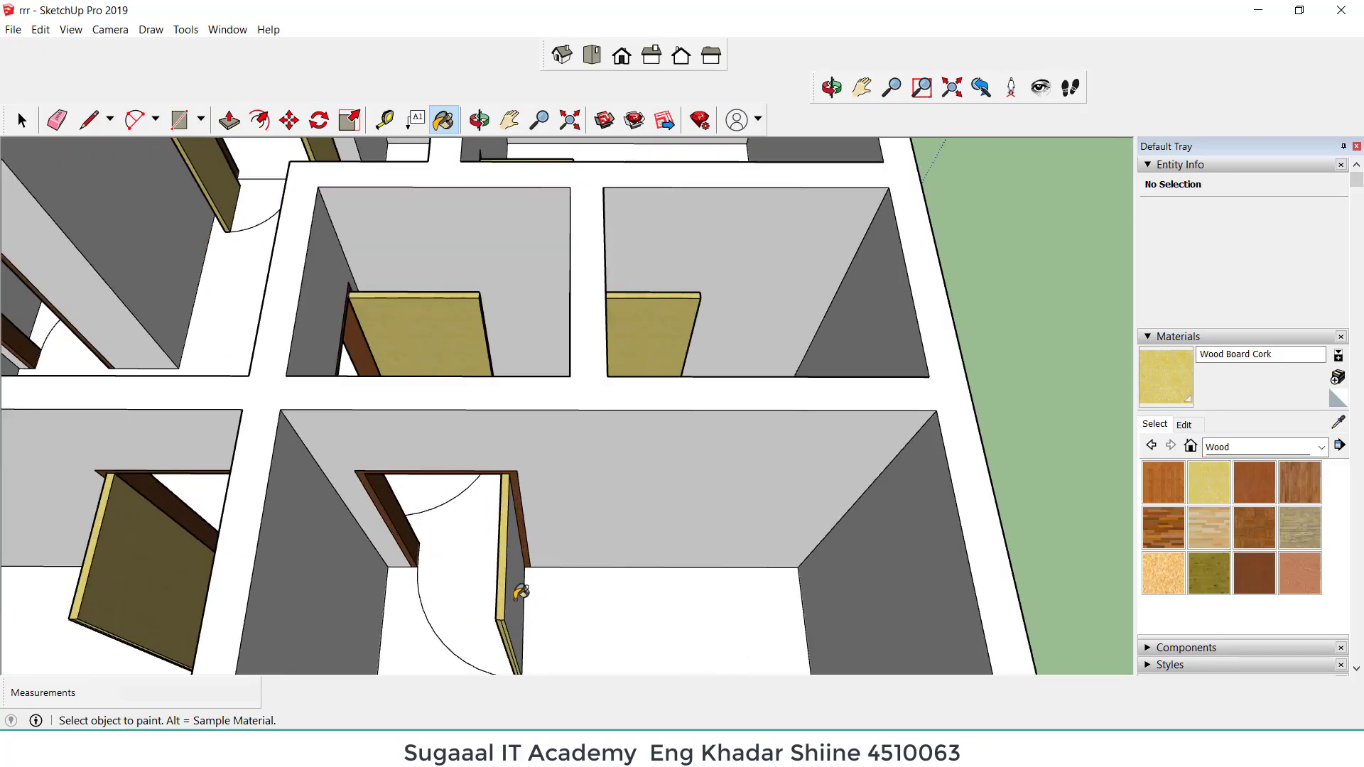
pyautogui.click(520, 591)
pyautogui.scroll(-4, 529, 522)
pyautogui.scroll(4, 362, 556)
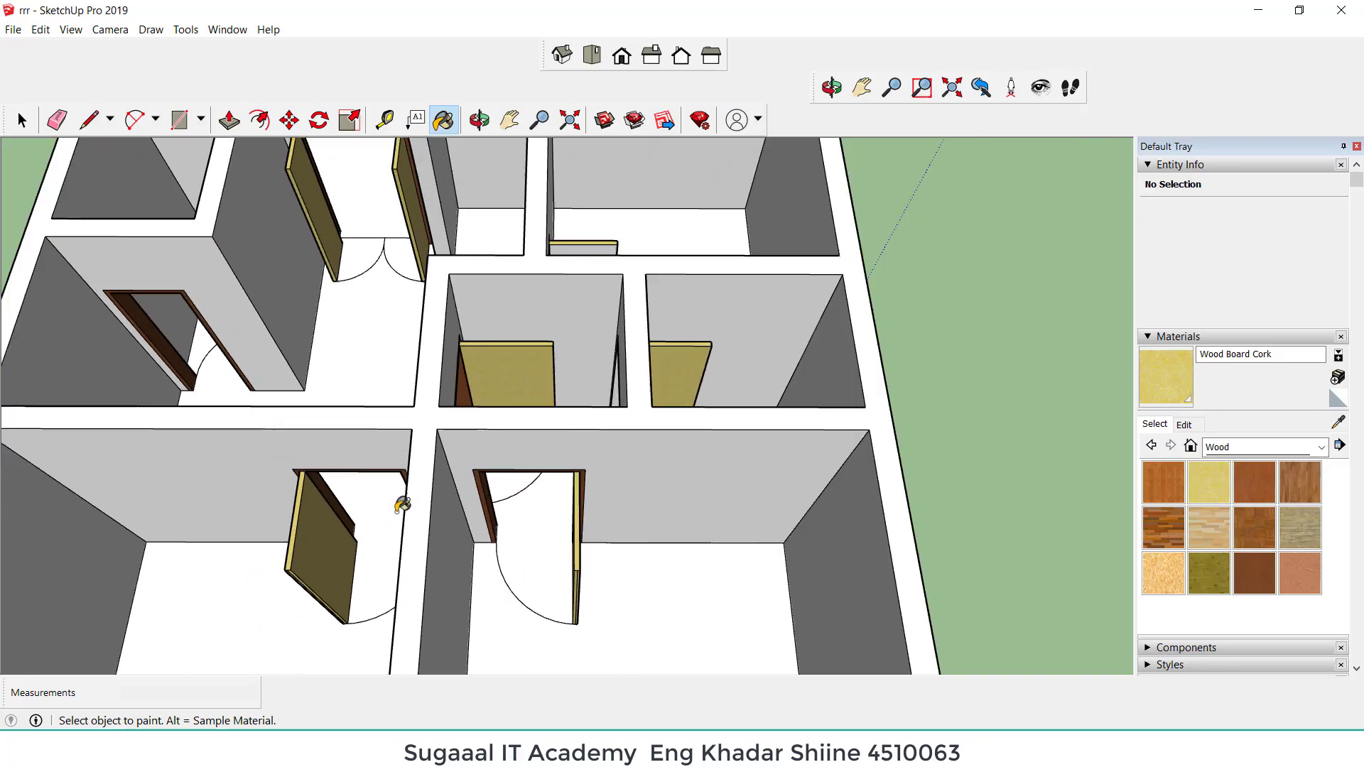
# Step: Paint the front face of the door leaf in the room behind the two small rooms with Wood Board Cork
pyautogui.scroll(-2, 402, 505)
pyautogui.scroll(5, 633, 362)
pyautogui.click(535, 273)
pyautogui.scroll(-4, 550, 289)
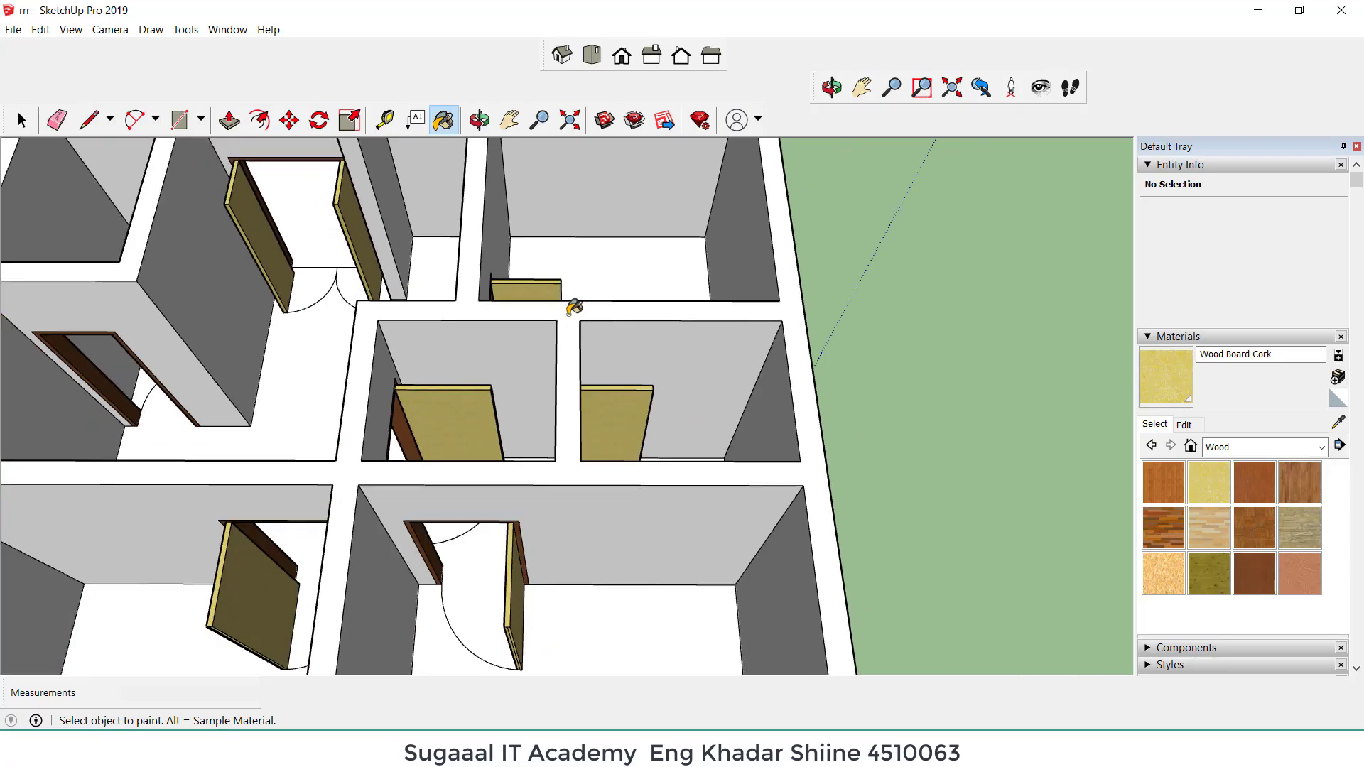
# Step: Examine the door leaves from several sides of the house for faces still missing a material
pyautogui.scroll(-2, 490, 277)
pyautogui.scroll(5, 274, 348)
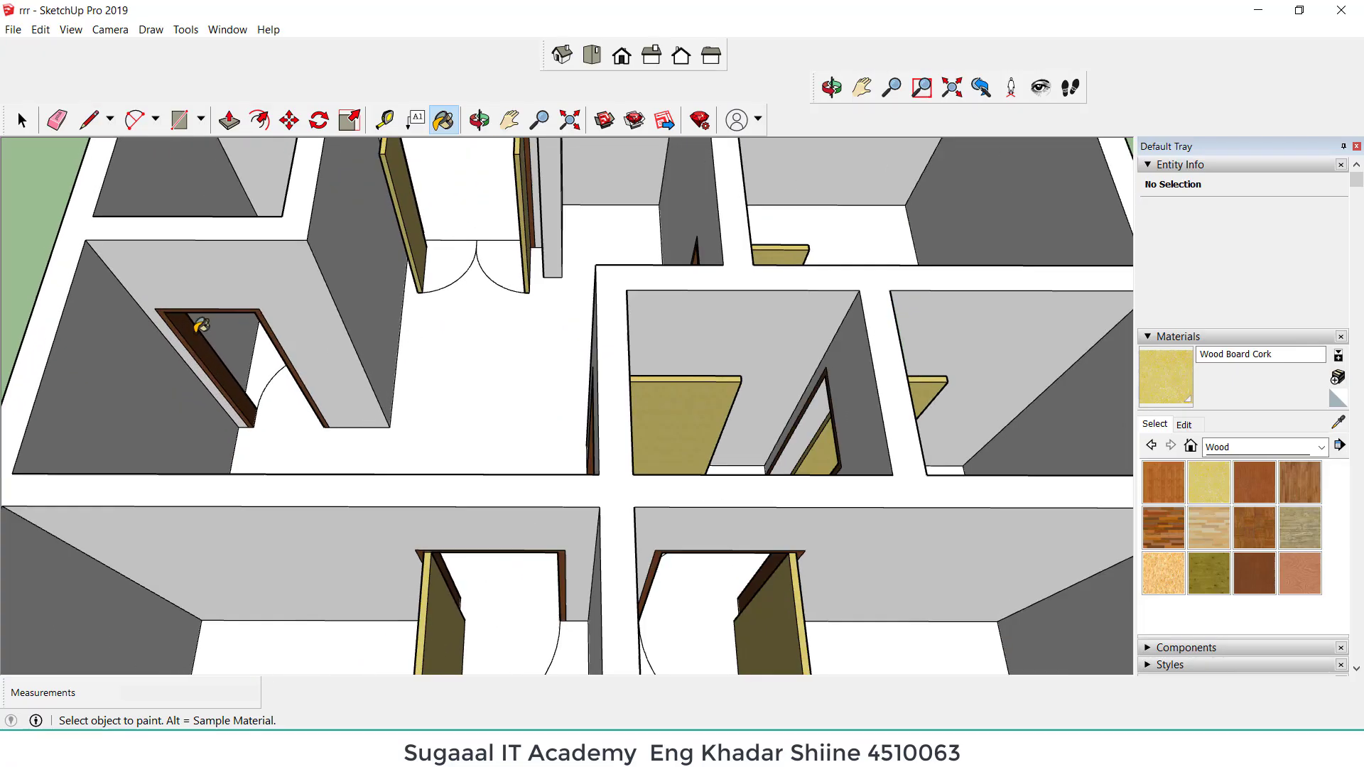
pyautogui.click(479, 119)
pyautogui.moveTo(292, 374); pyautogui.dragTo(619, 538)
pyautogui.scroll(3, 619, 538)
pyautogui.scroll(-3, 620, 551)
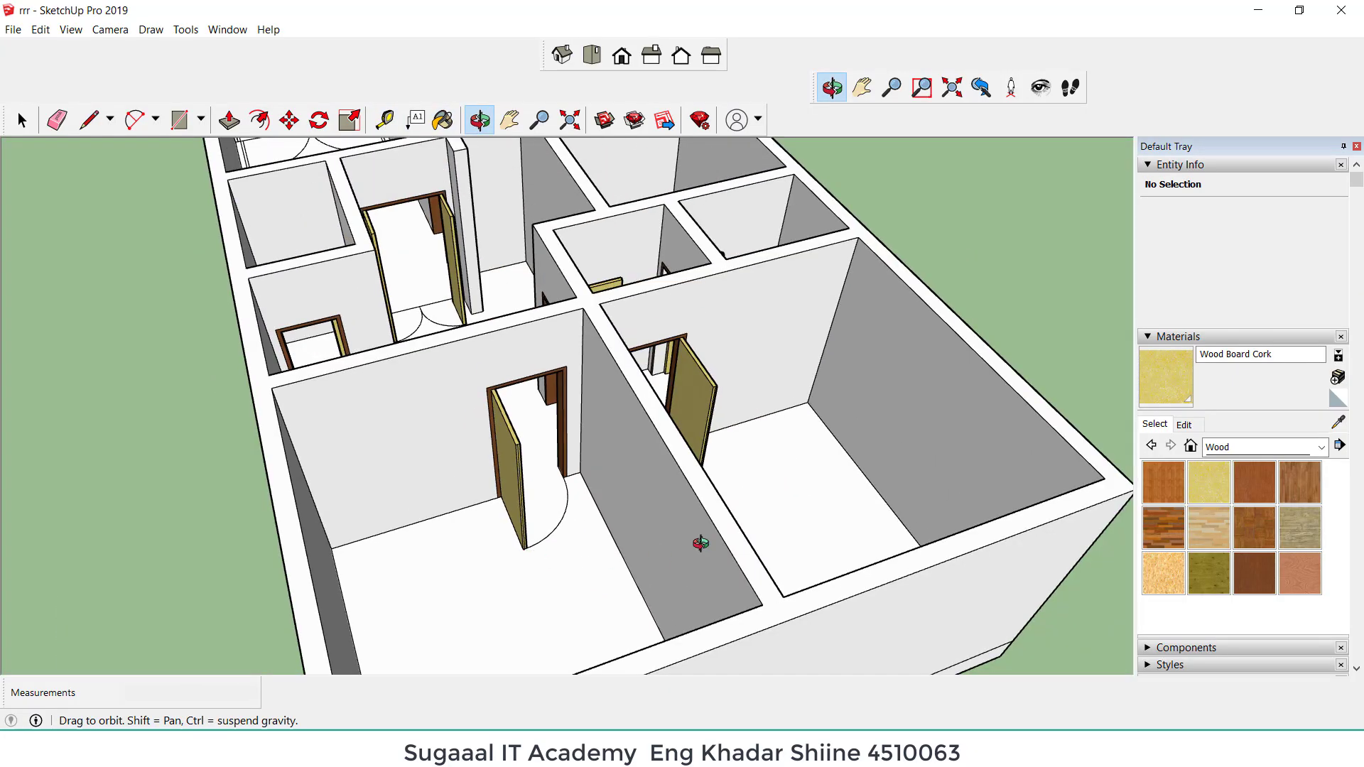
pyautogui.scroll(6, 701, 532)
pyautogui.moveTo(749, 504); pyautogui.dragTo(633, 499)
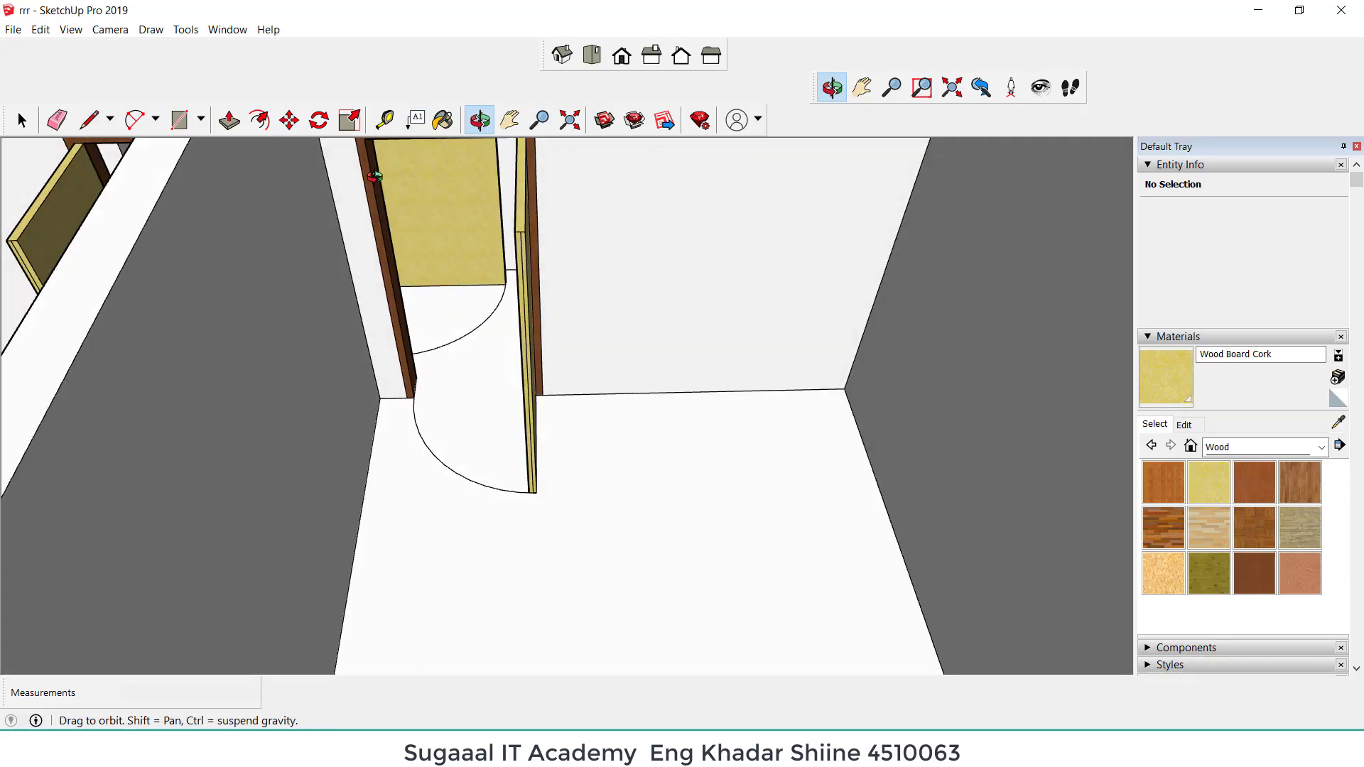
pyautogui.moveTo(542, 344); pyautogui.dragTo(649, 405)
pyautogui.scroll(-8, 479, 329)
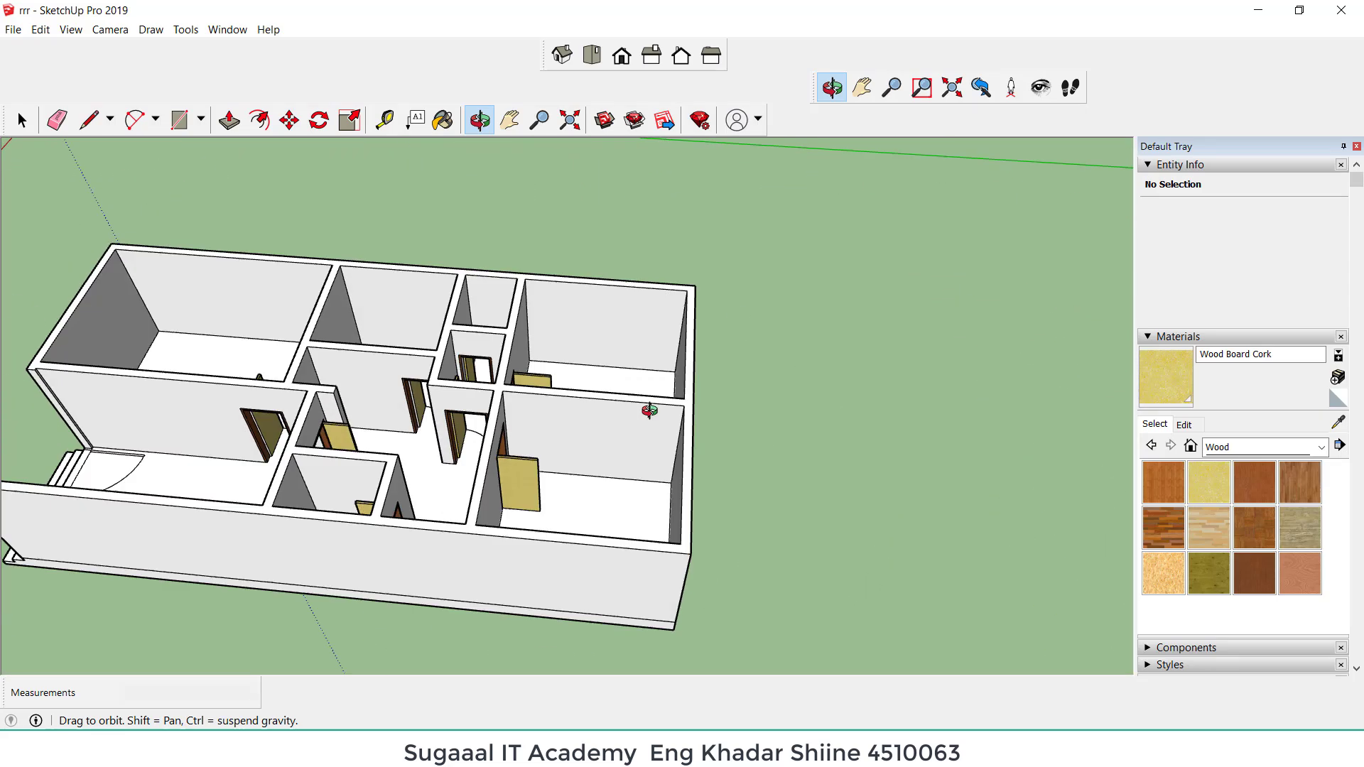
pyautogui.scroll(-3, 633, 363)
pyautogui.moveTo(431, 426); pyautogui.dragTo(715, 405)
pyautogui.scroll(10, 550, 399)
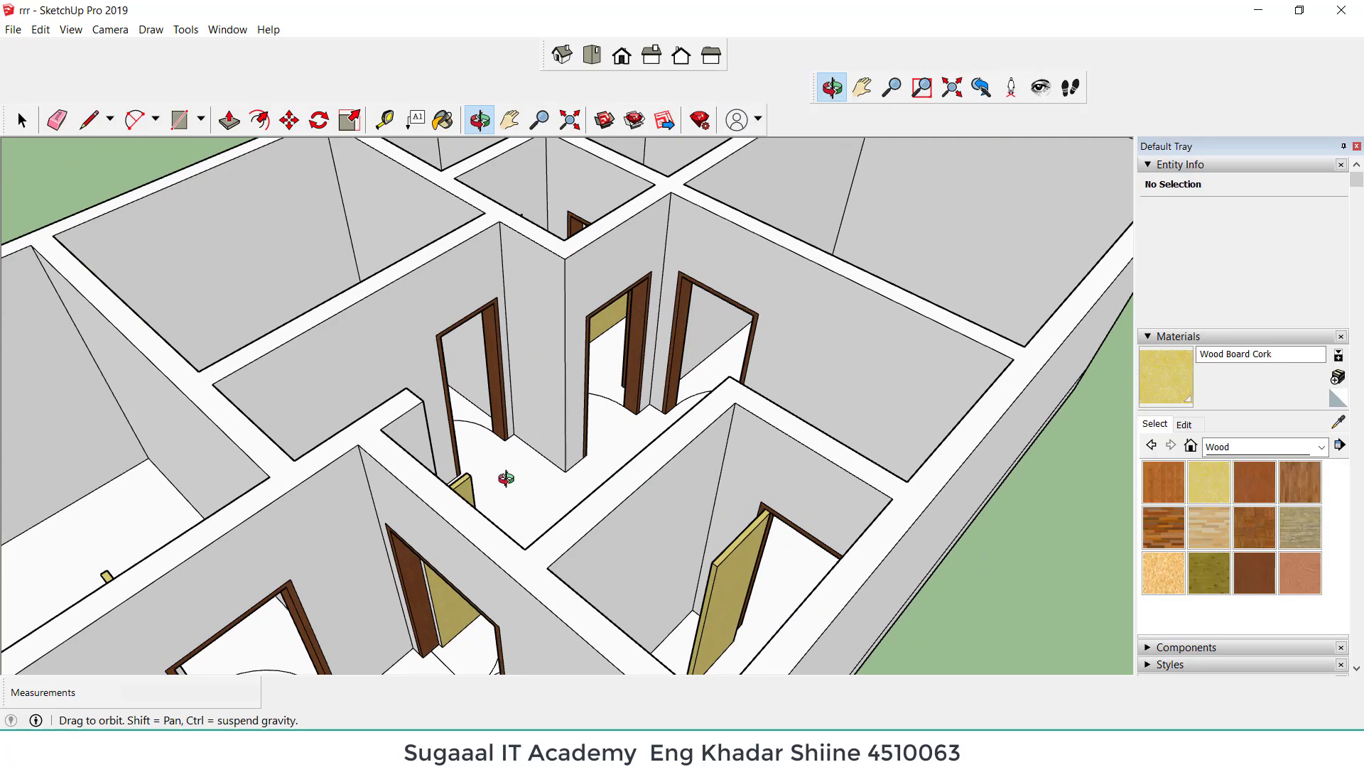
pyautogui.moveTo(505, 479); pyautogui.dragTo(769, 430)
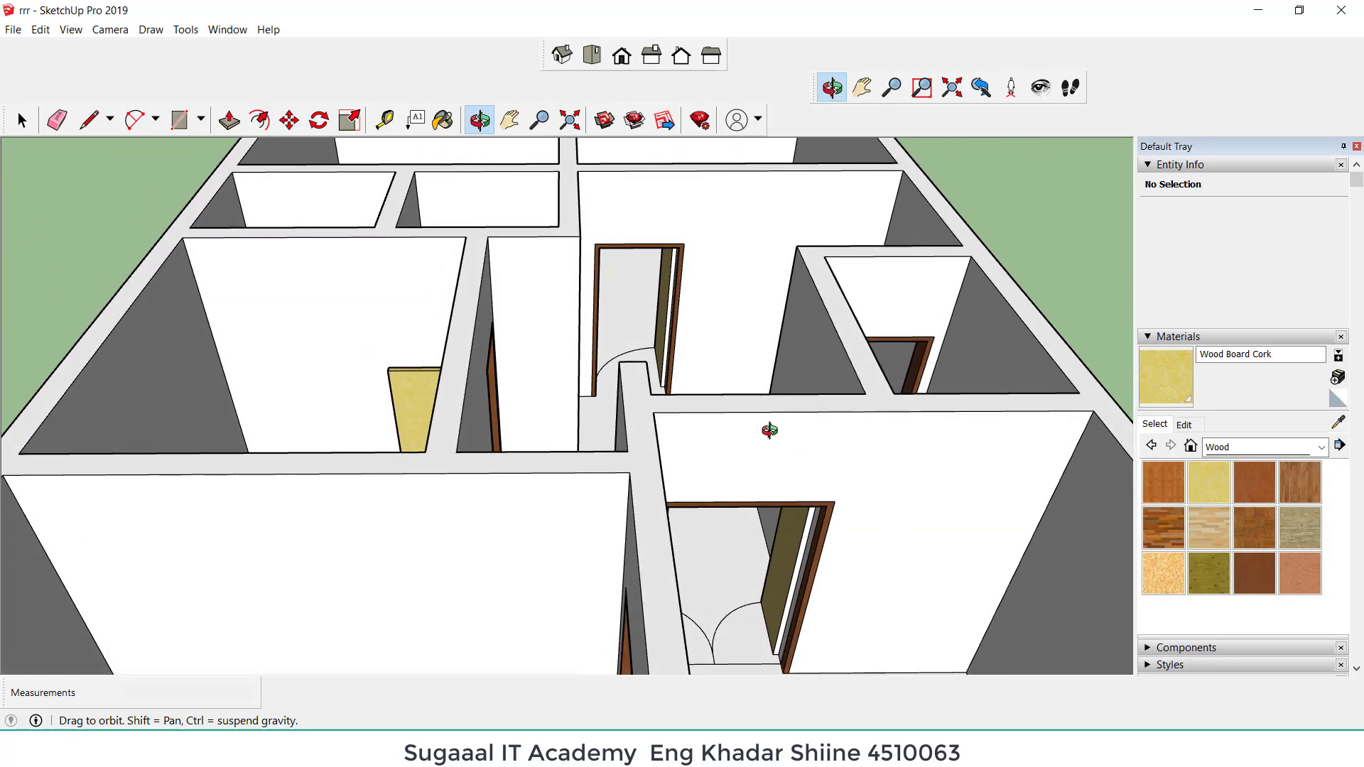
# Step: Paint the hinge-side edge of the door leaf visible through the far hallway doorway with Wood Board Cork
pyautogui.click(442, 119)
pyautogui.scroll(3, 813, 524)
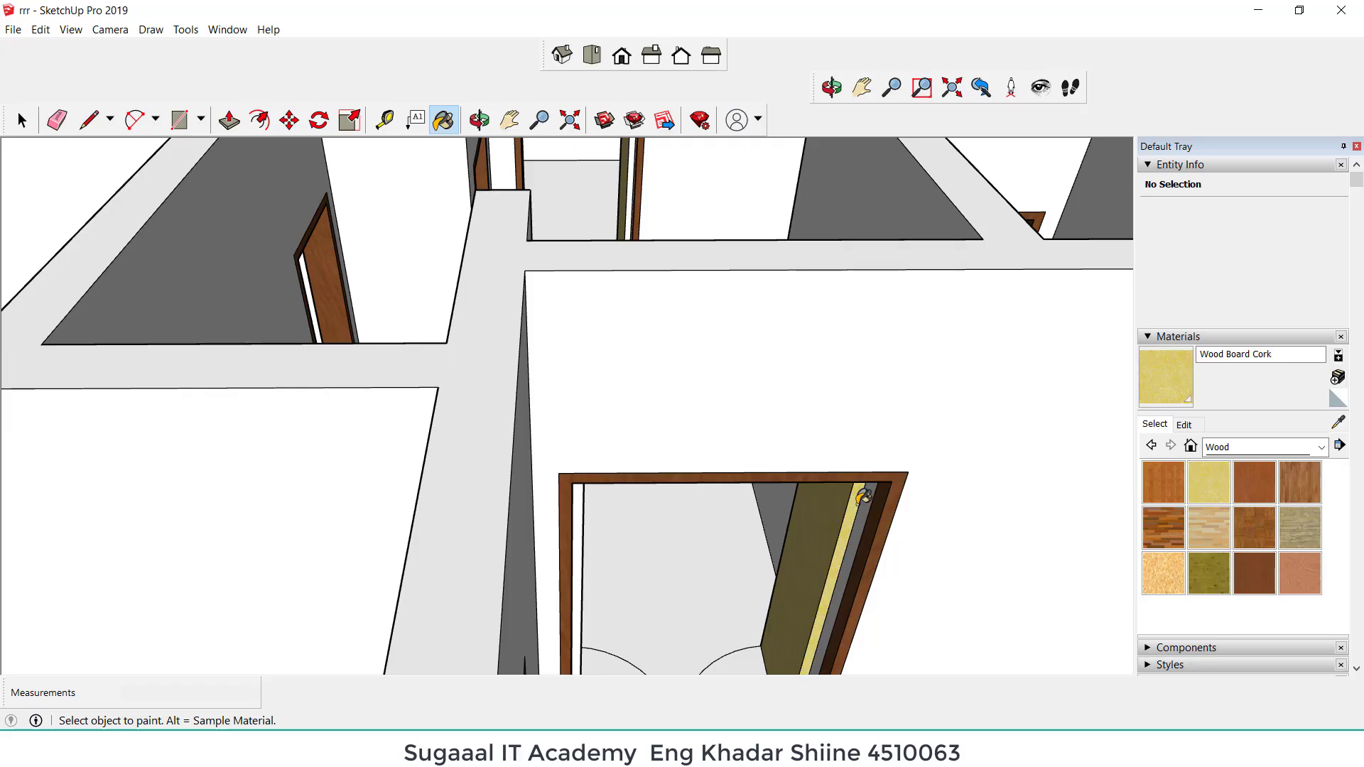
pyautogui.scroll(-6, 791, 564)
pyautogui.scroll(5, 674, 276)
pyautogui.scroll(2, 673, 275)
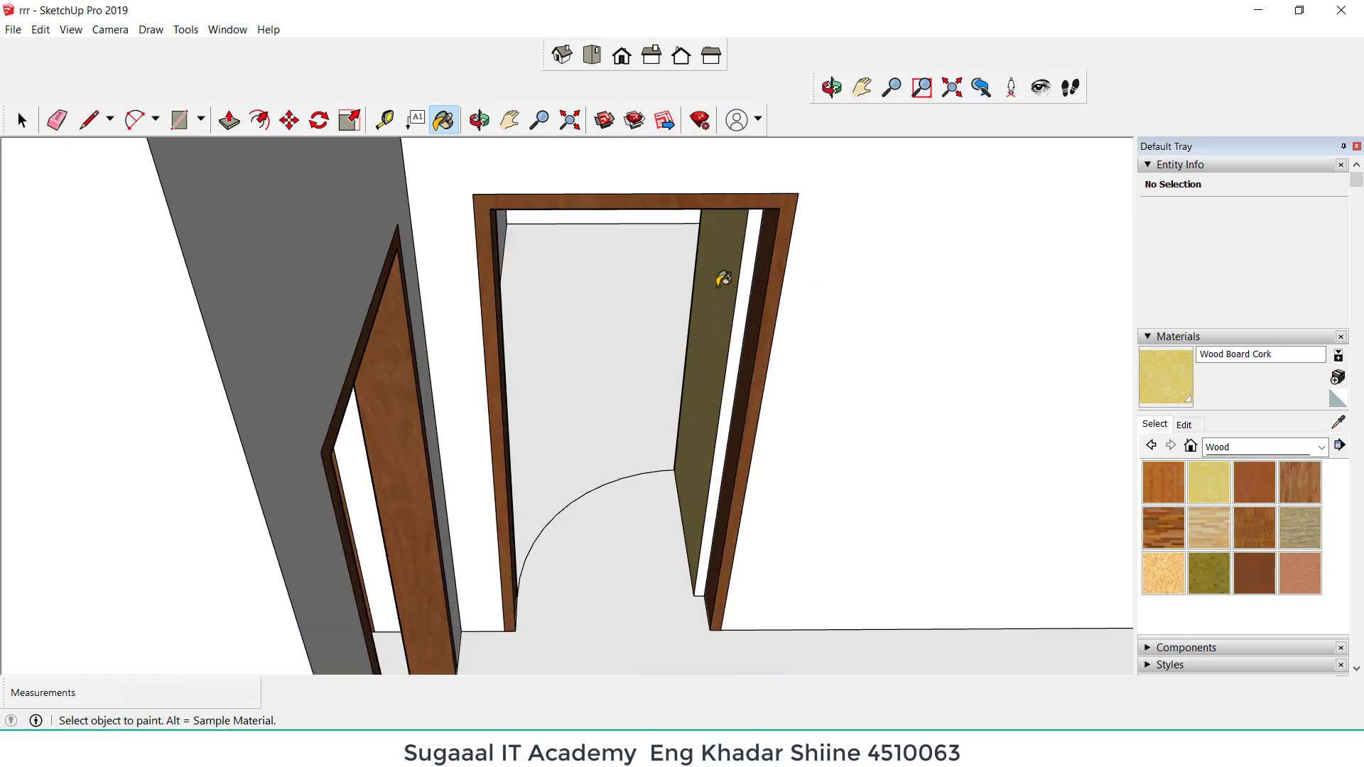
pyautogui.click(749, 277)
pyautogui.scroll(-6, 616, 270)
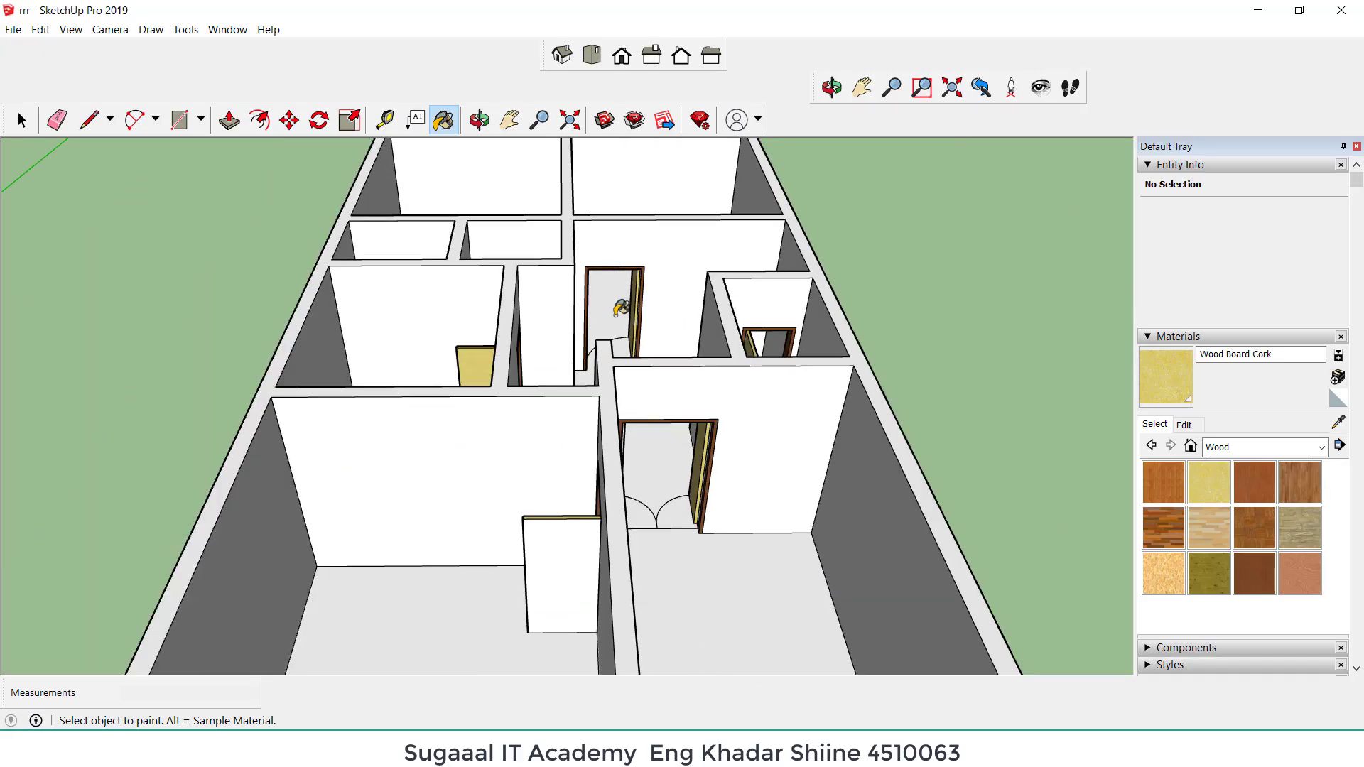
# Step: Paint the broad white face of the open door leaf in the large room beside the double door with Wood Board Cork
pyautogui.scroll(2, 582, 561)
pyautogui.click(568, 551)
pyautogui.scroll(-2, 572, 542)
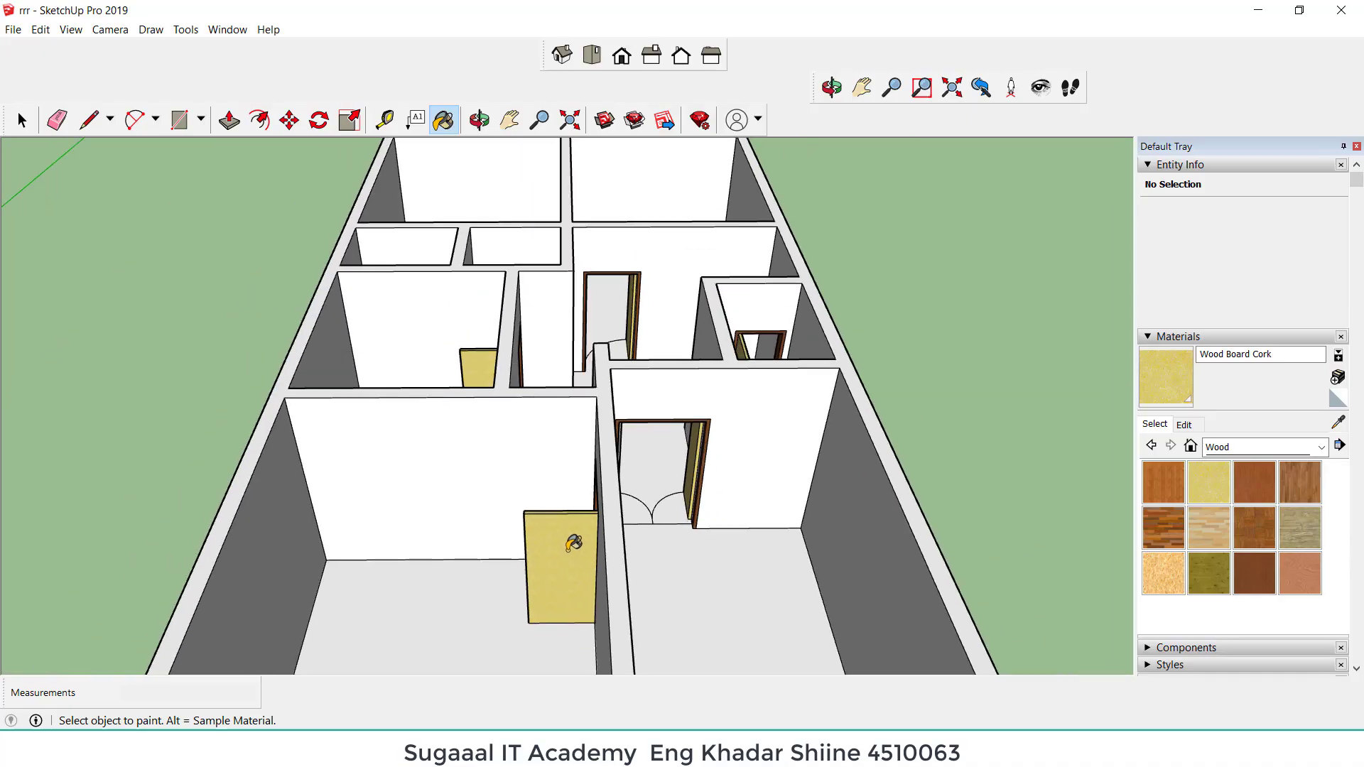
# Step: Paint the white hinge-side edge of the door leaf in the single doorway next to the double door with Wood Board Cork
pyautogui.click(479, 119)
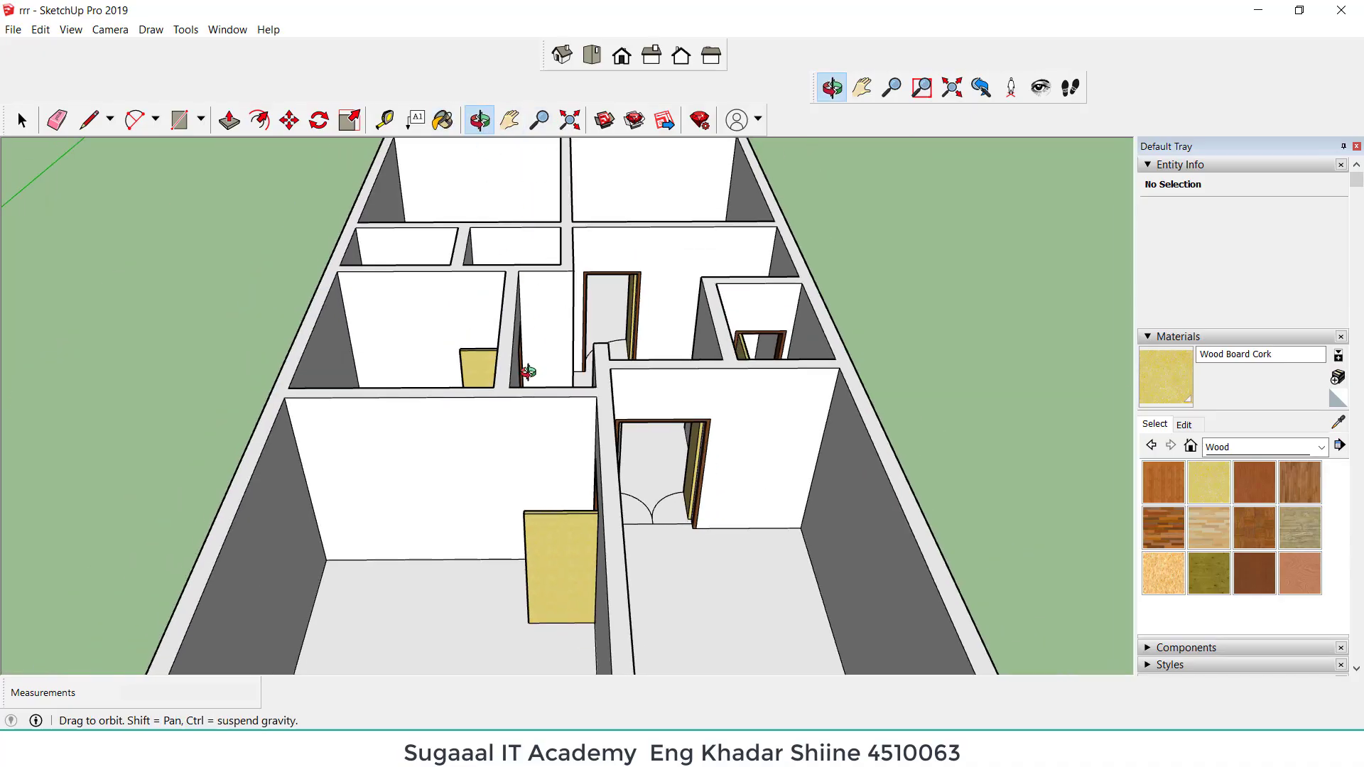
pyautogui.moveTo(682, 319); pyautogui.dragTo(458, 543)
pyautogui.scroll(3, 472, 546)
pyautogui.moveTo(538, 559); pyautogui.dragTo(345, 557)
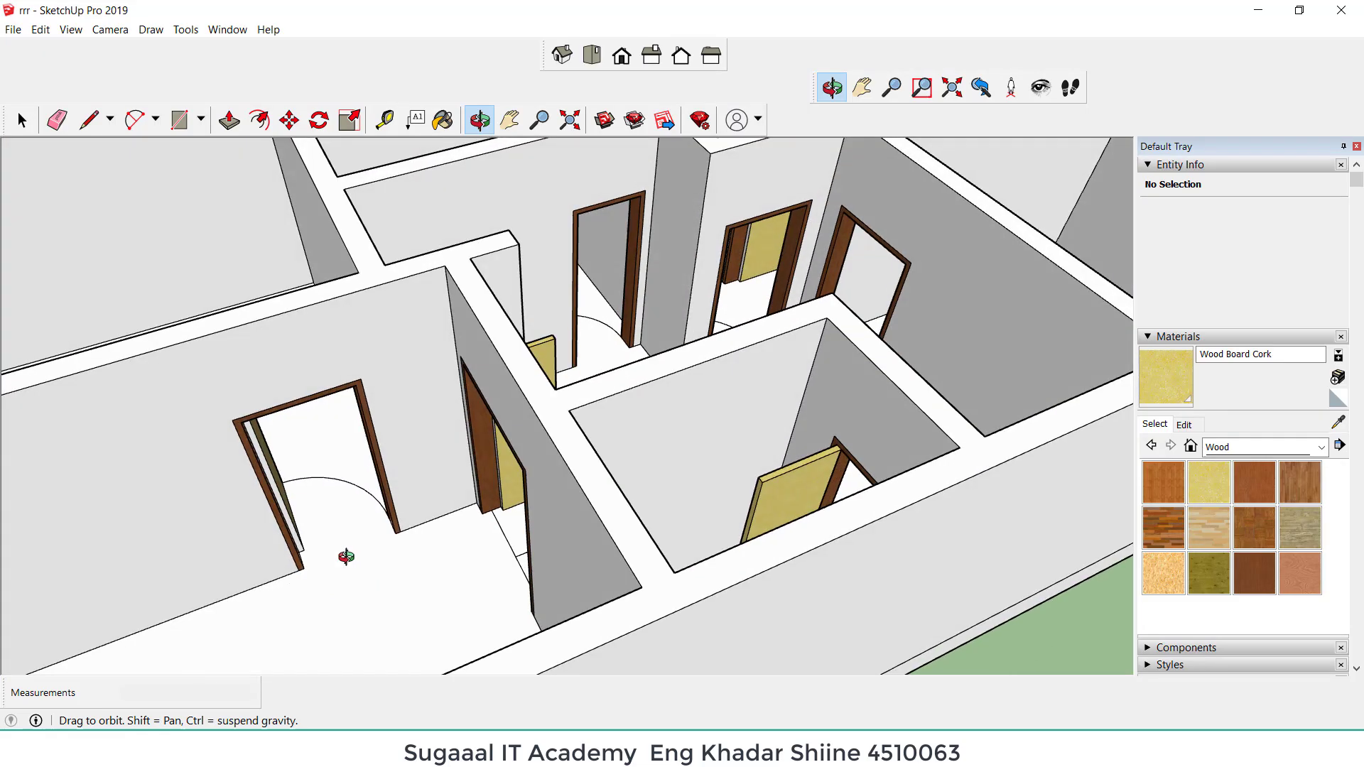
pyautogui.scroll(10, 346, 548)
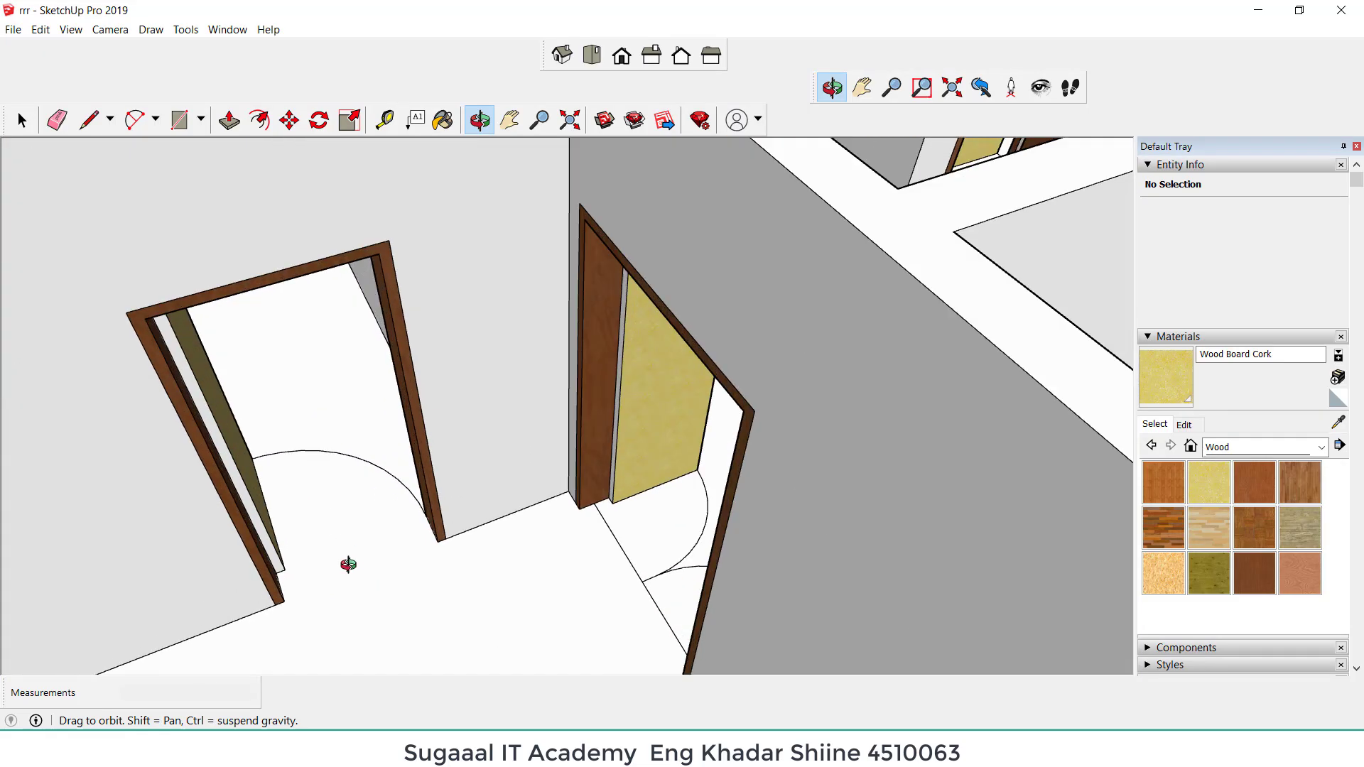
pyautogui.scroll(-8, 295, 546)
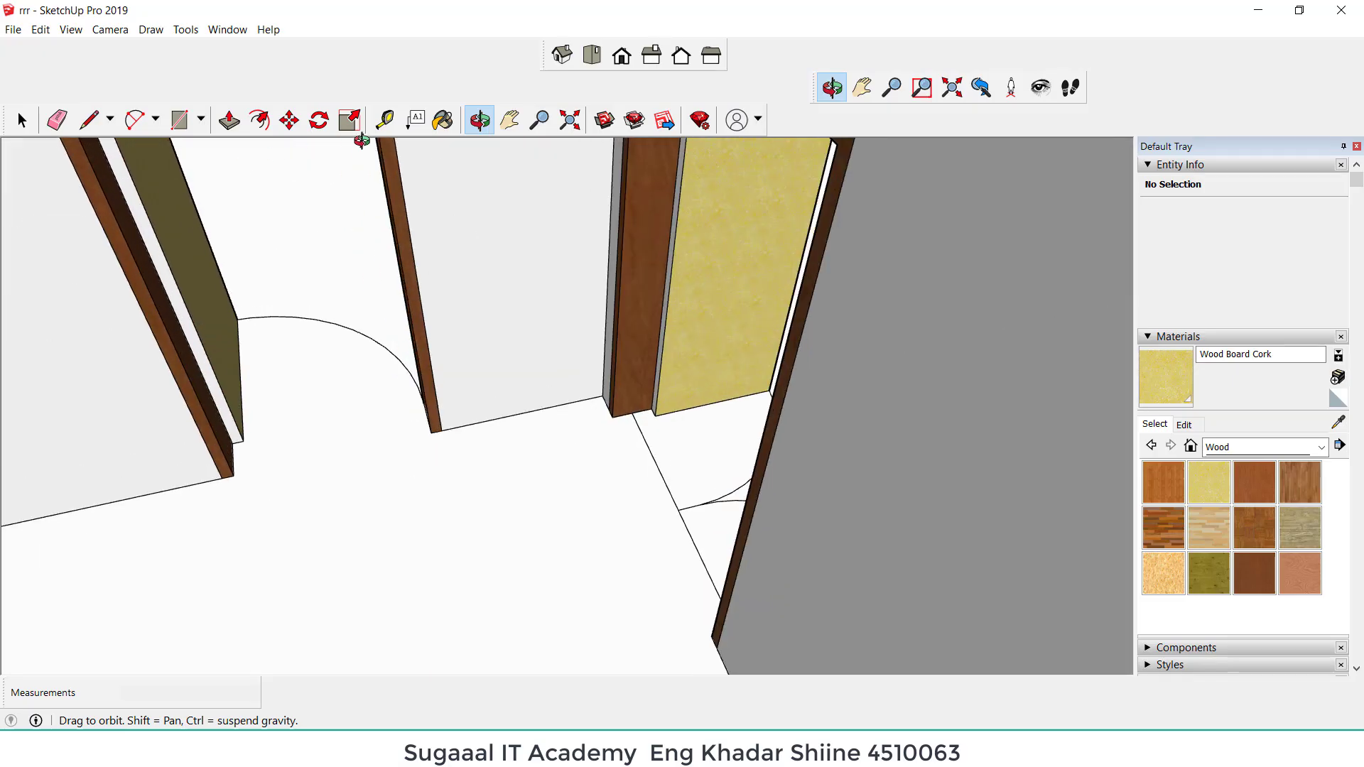
pyautogui.click(443, 120)
pyautogui.click(177, 305)
pyautogui.scroll(-2, 189, 343)
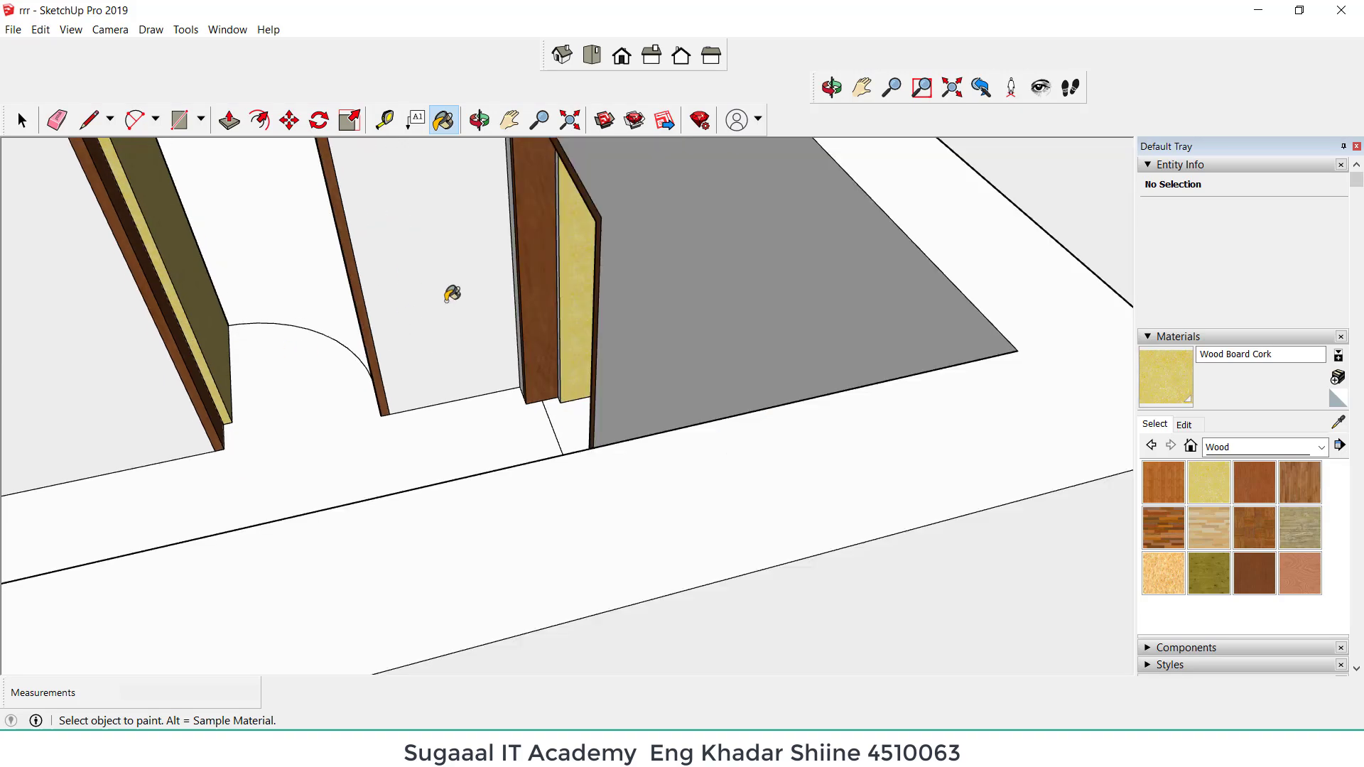
# Step: Paint the door leaf face beside the brown frame, next to the grey side wall, with Wood Board Cork
pyautogui.scroll(3, 550, 270)
pyautogui.click(588, 310)
pyautogui.scroll(-5, 566, 348)
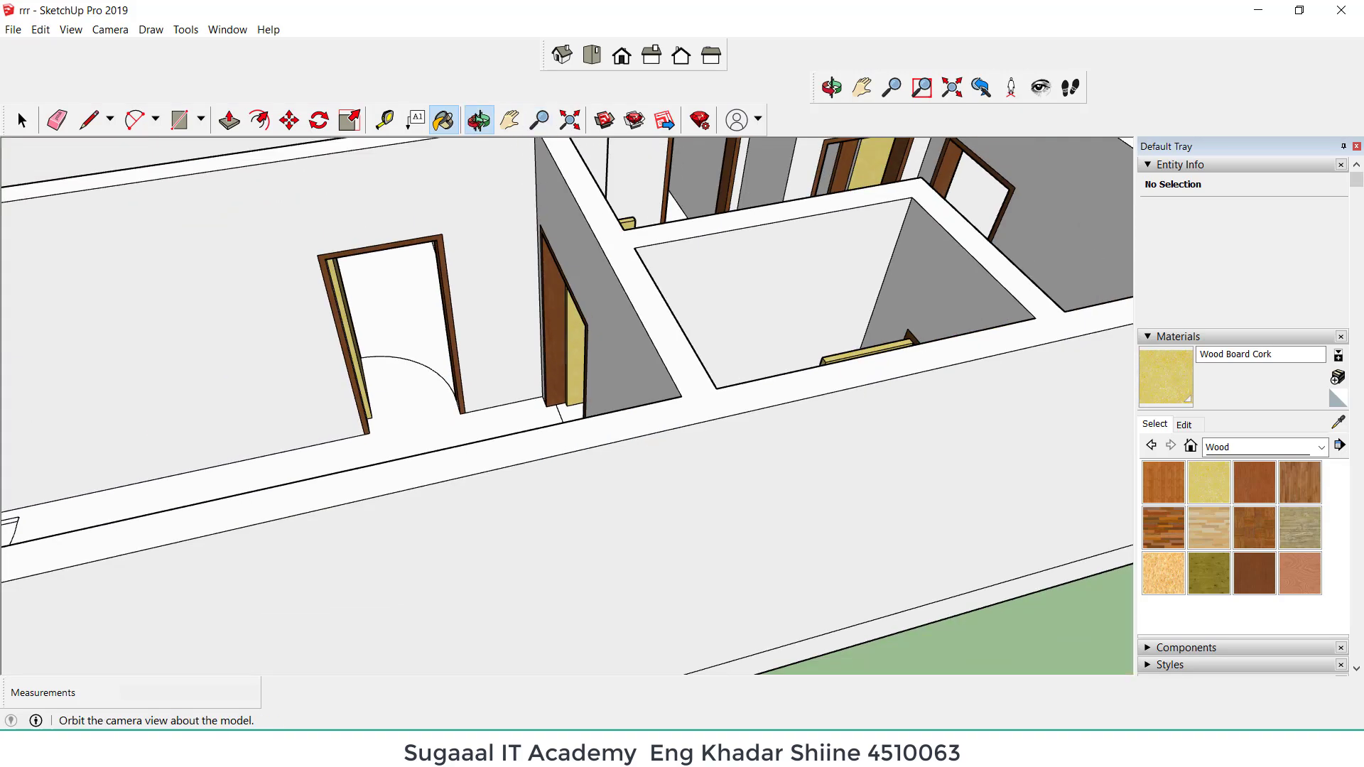
# Step: Draw a 0.20 m line across the back wall's top at the midpoint of the rear room farther from the model origin
pyautogui.click(480, 120)
pyautogui.moveTo(540, 334); pyautogui.dragTo(655, 193)
pyautogui.click(591, 54)
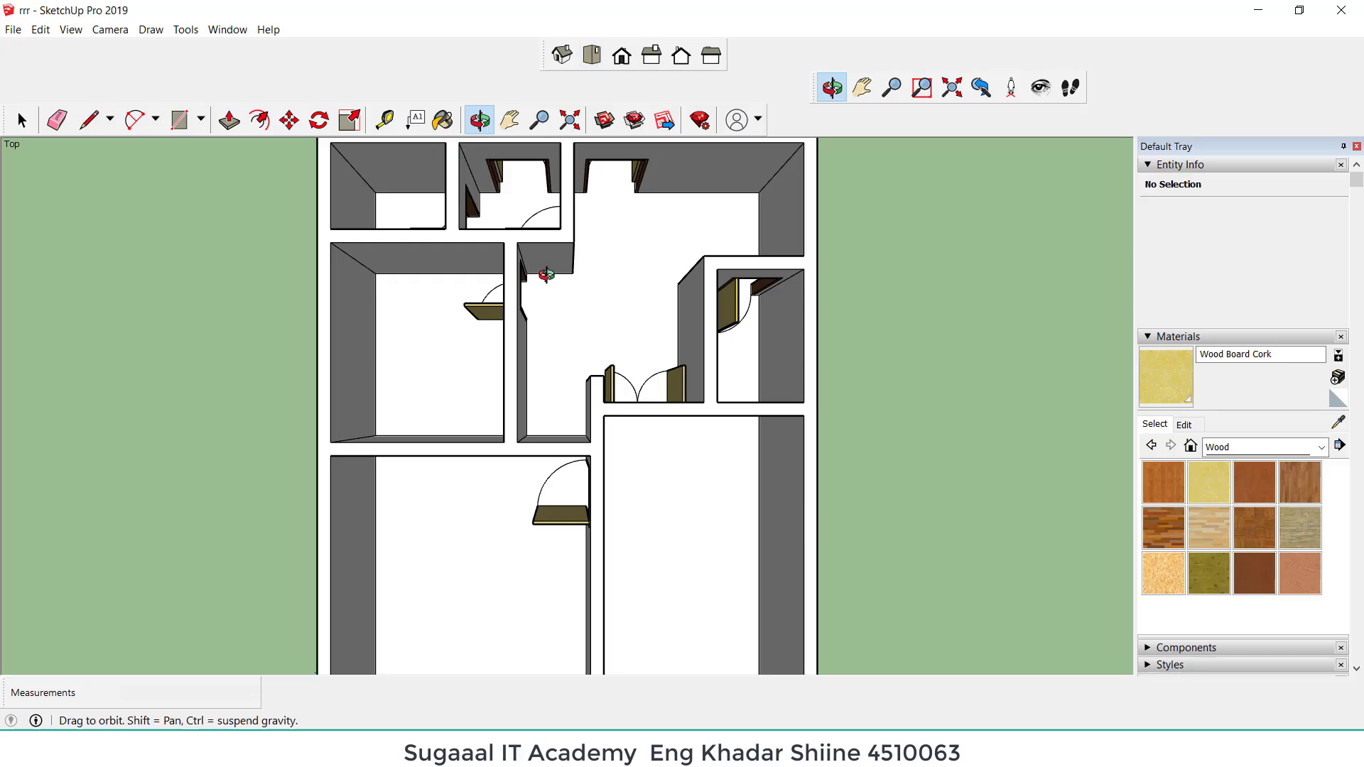
pyautogui.scroll(-5, 547, 270)
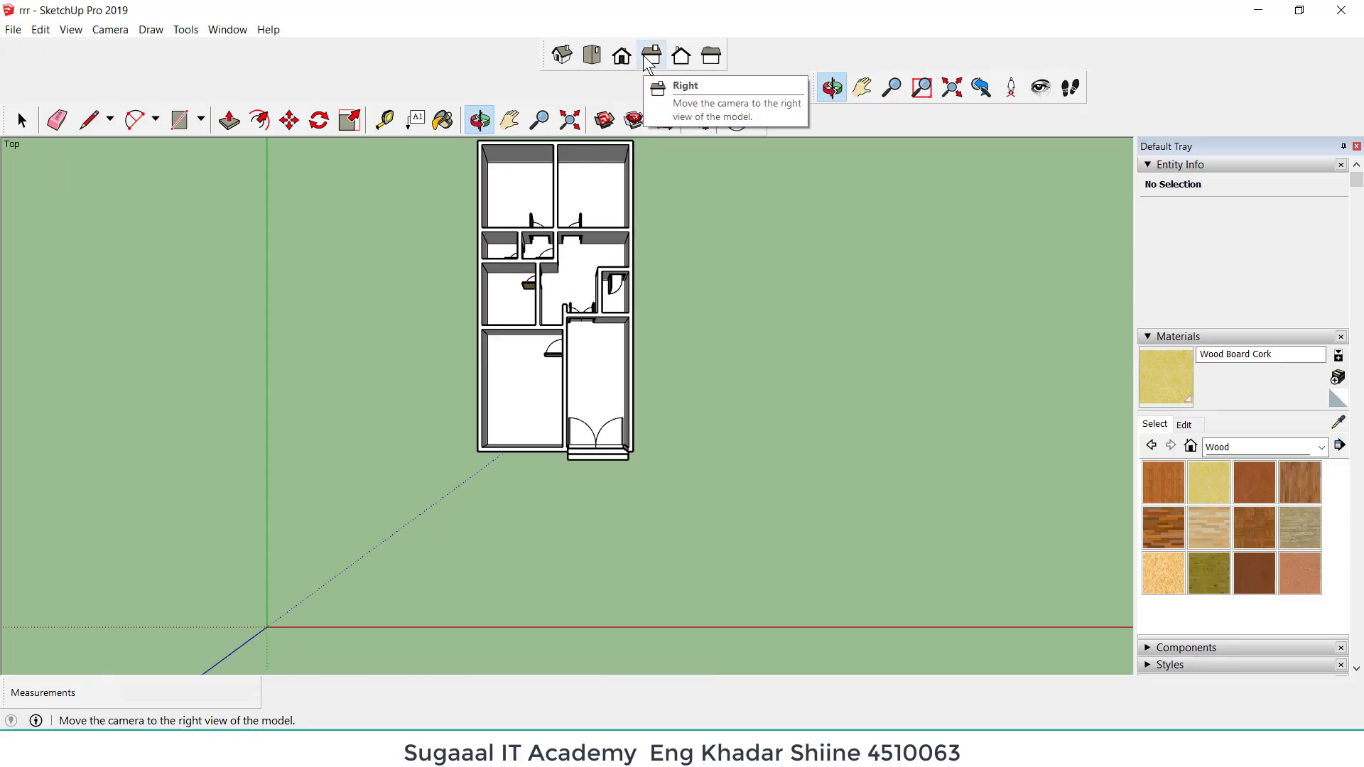
pyautogui.click(682, 56)
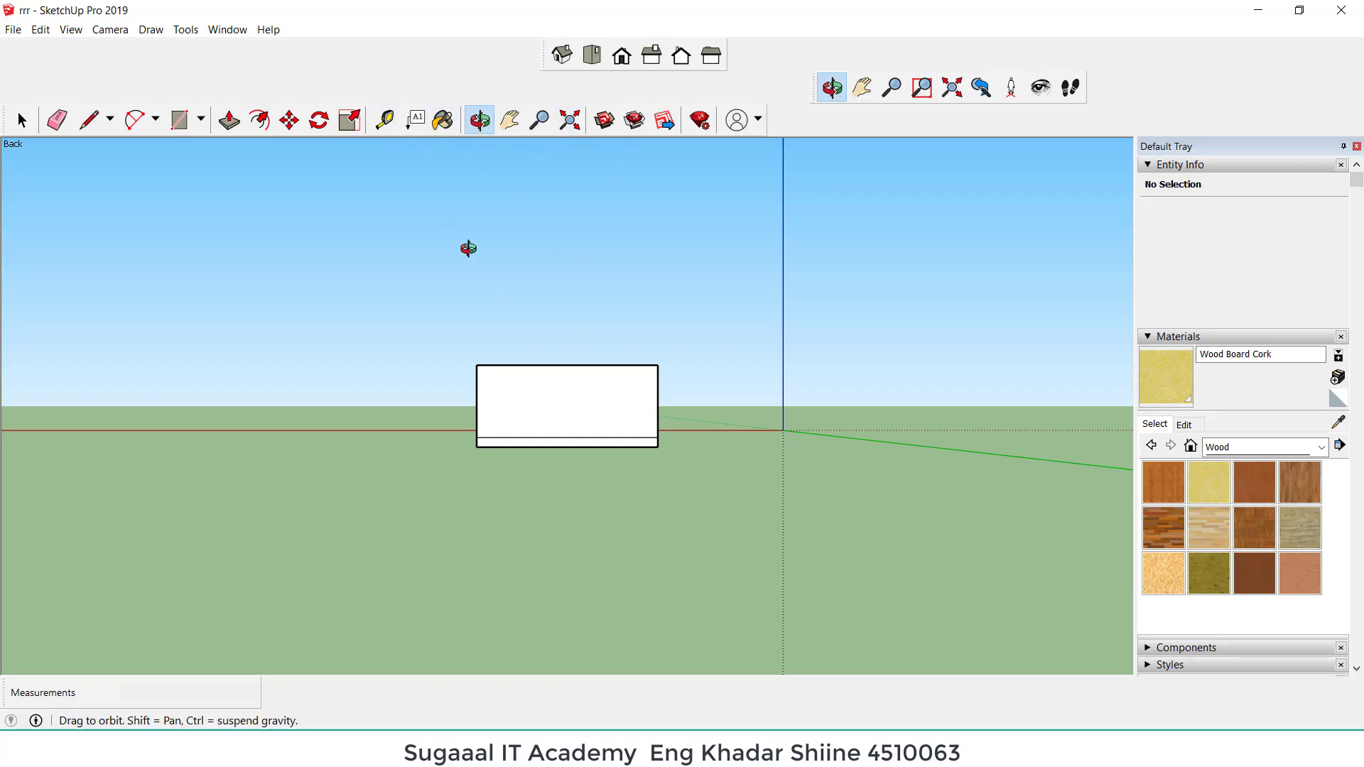
pyautogui.moveTo(511, 213); pyautogui.dragTo(579, 491)
pyautogui.scroll(8, 589, 434)
pyautogui.scroll(-5, 548, 317)
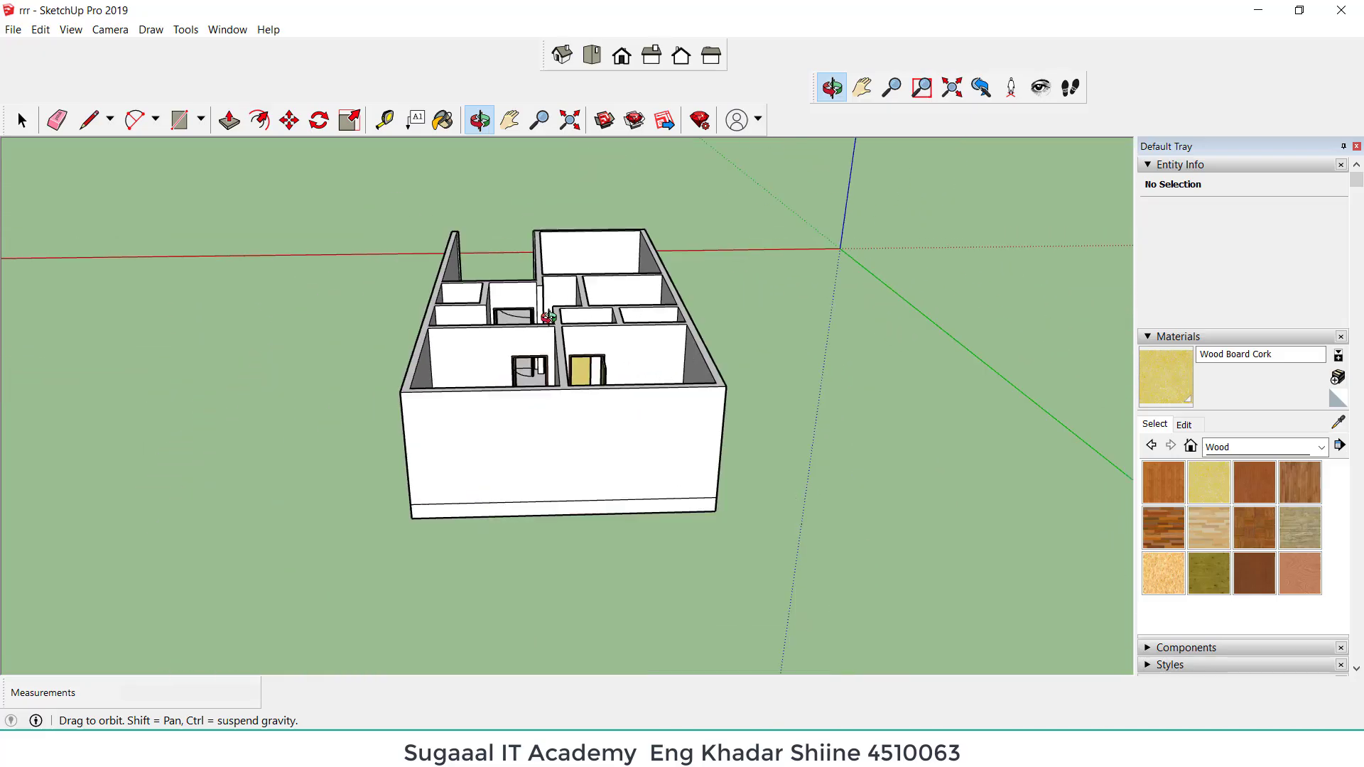
pyautogui.scroll(10, 549, 318)
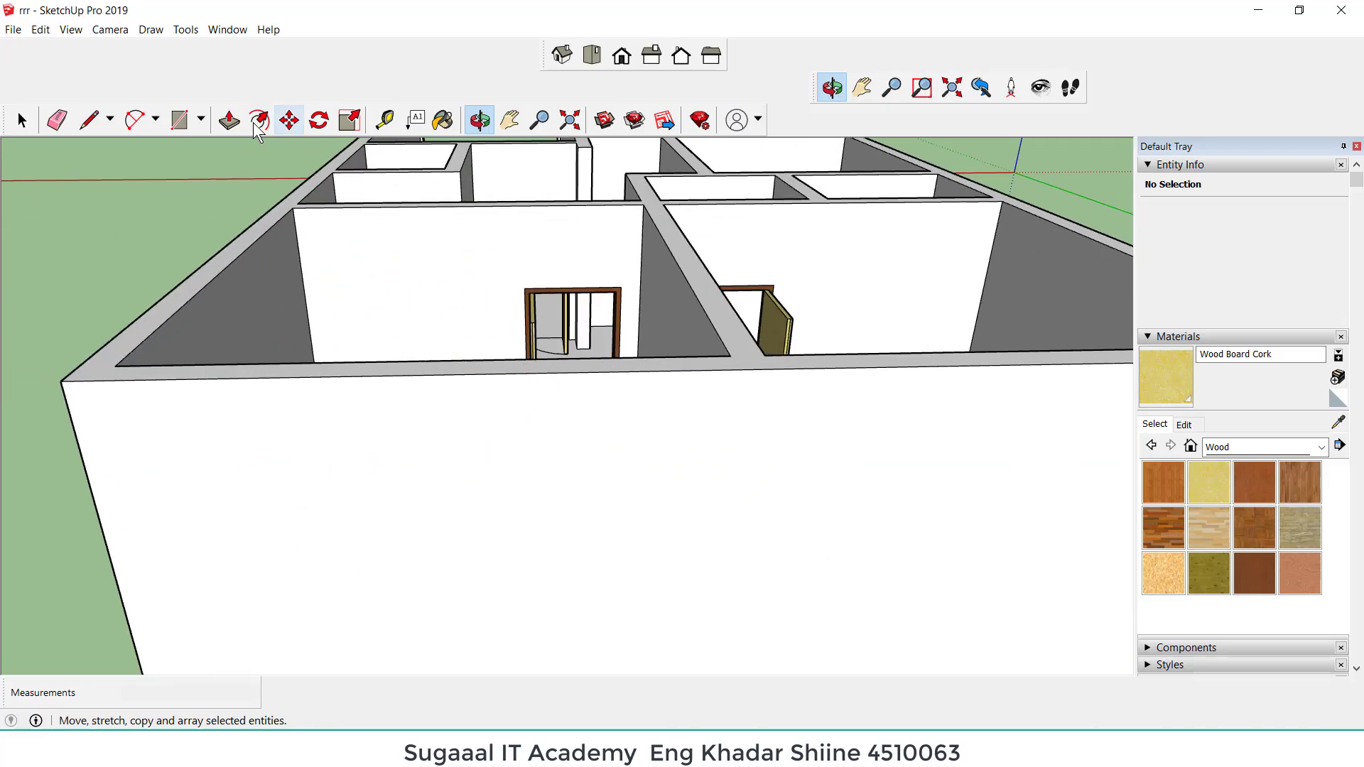
pyautogui.click(88, 119)
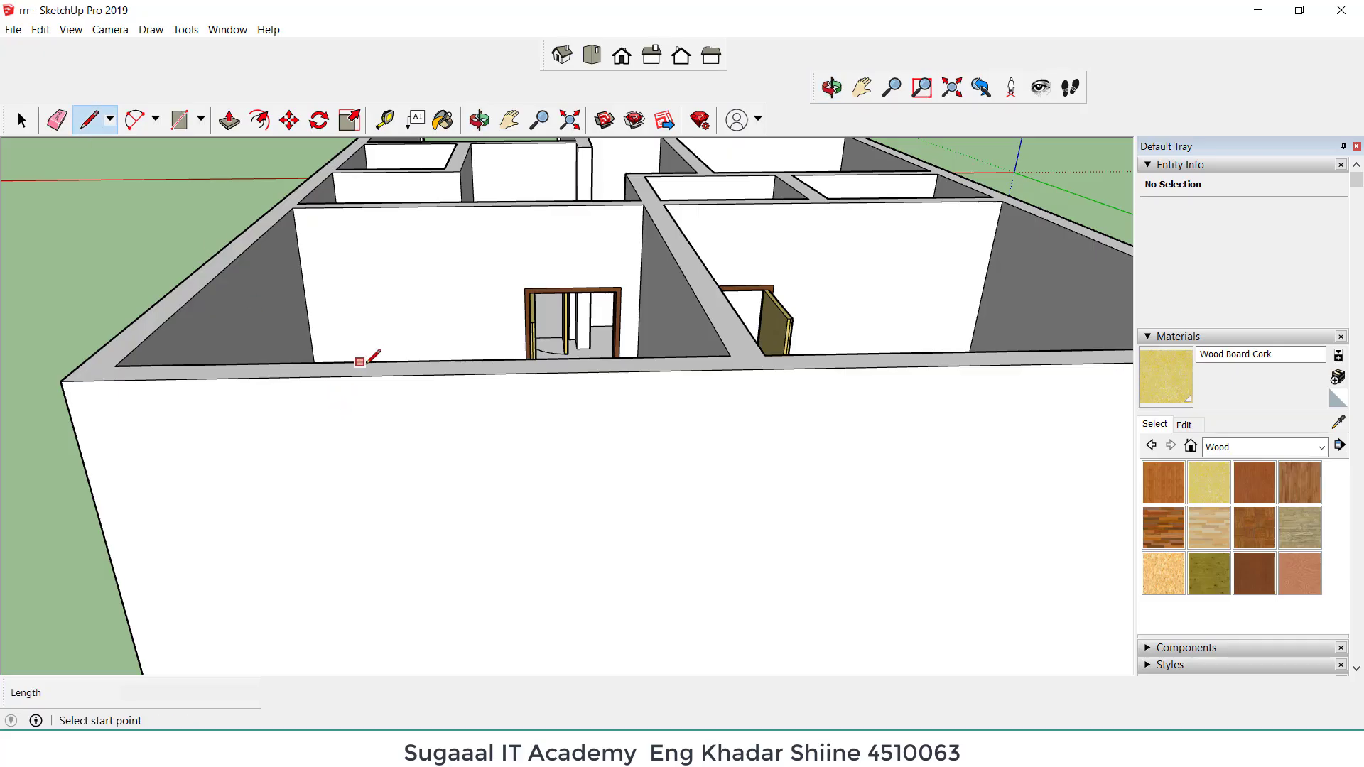
pyautogui.click(428, 360)
pyautogui.click(428, 375)
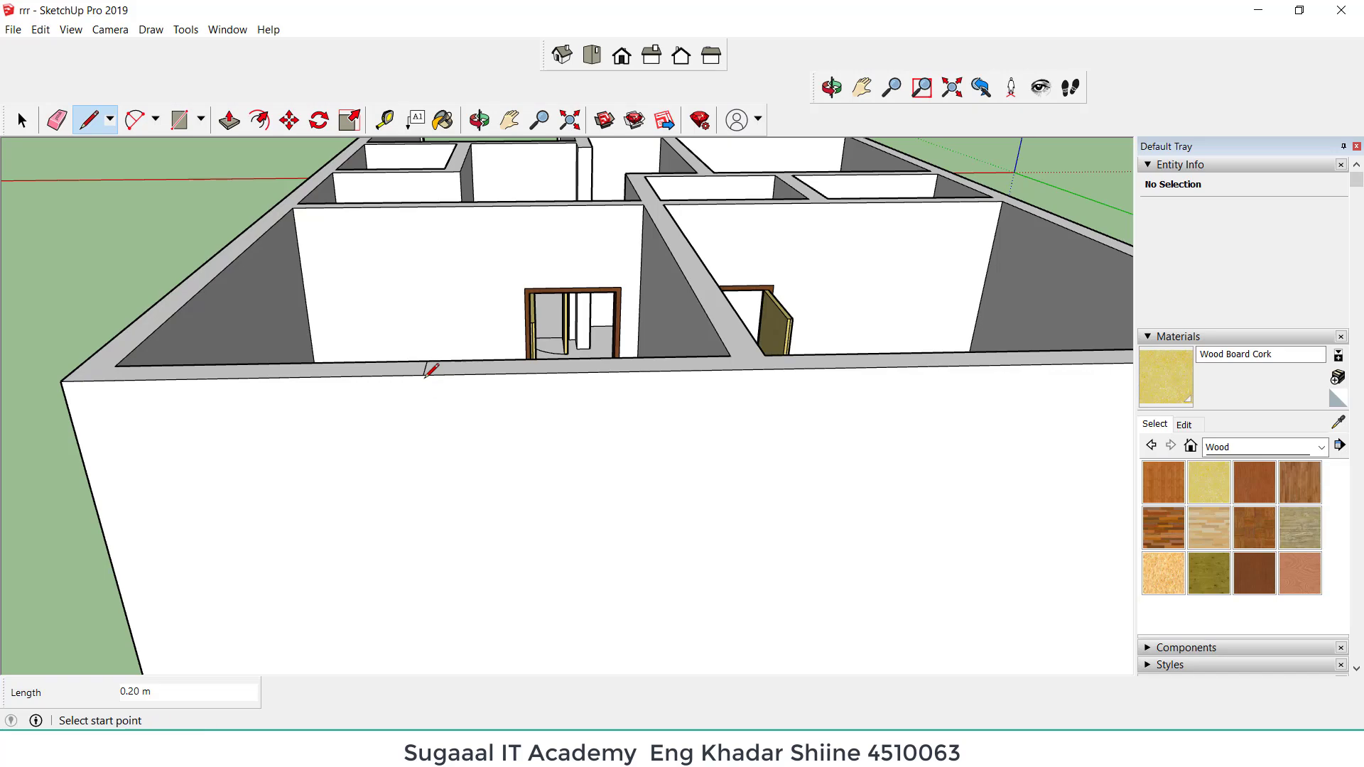
# Step: Draw a 0.20 m line across the back wall's top at the midpoint of the rear room nearer the model origin
pyautogui.scroll(-4, 346, 380)
pyautogui.scroll(3, 682, 370)
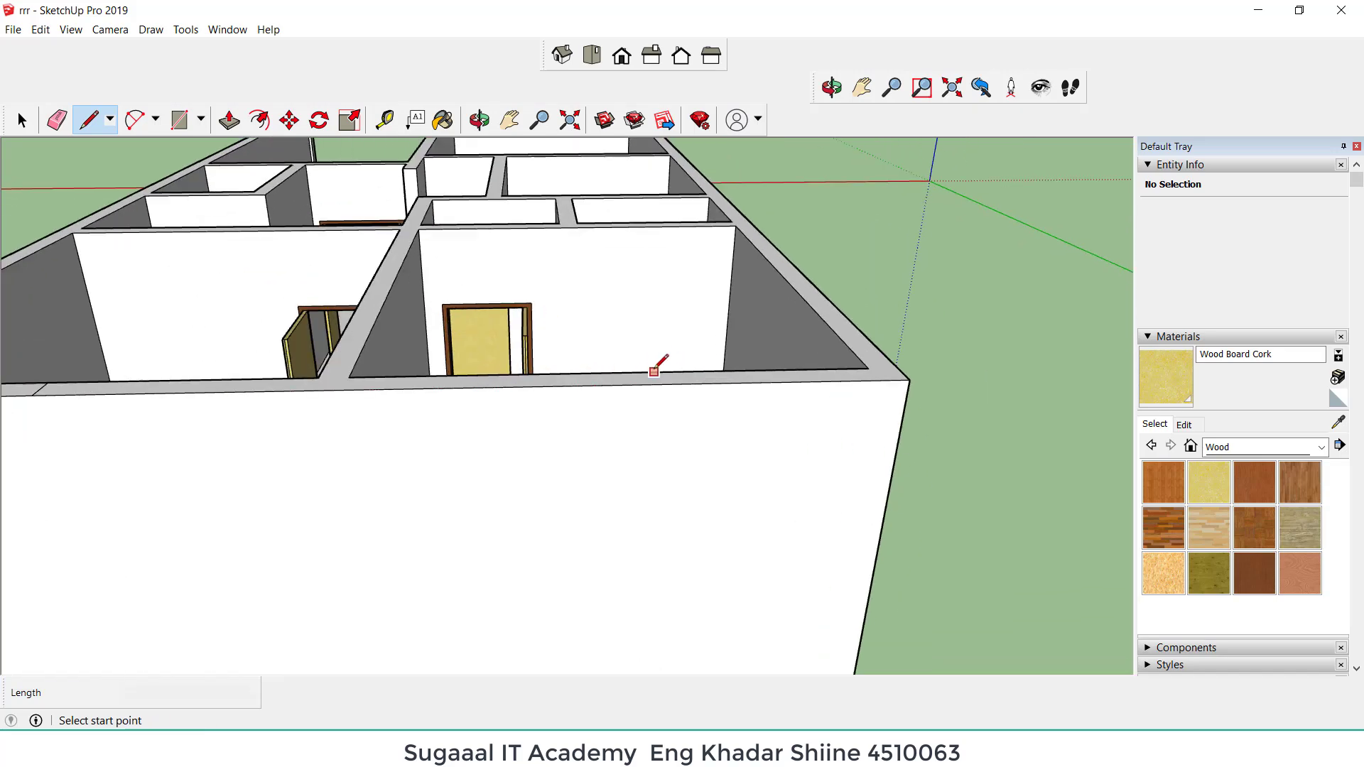
pyautogui.click(612, 372)
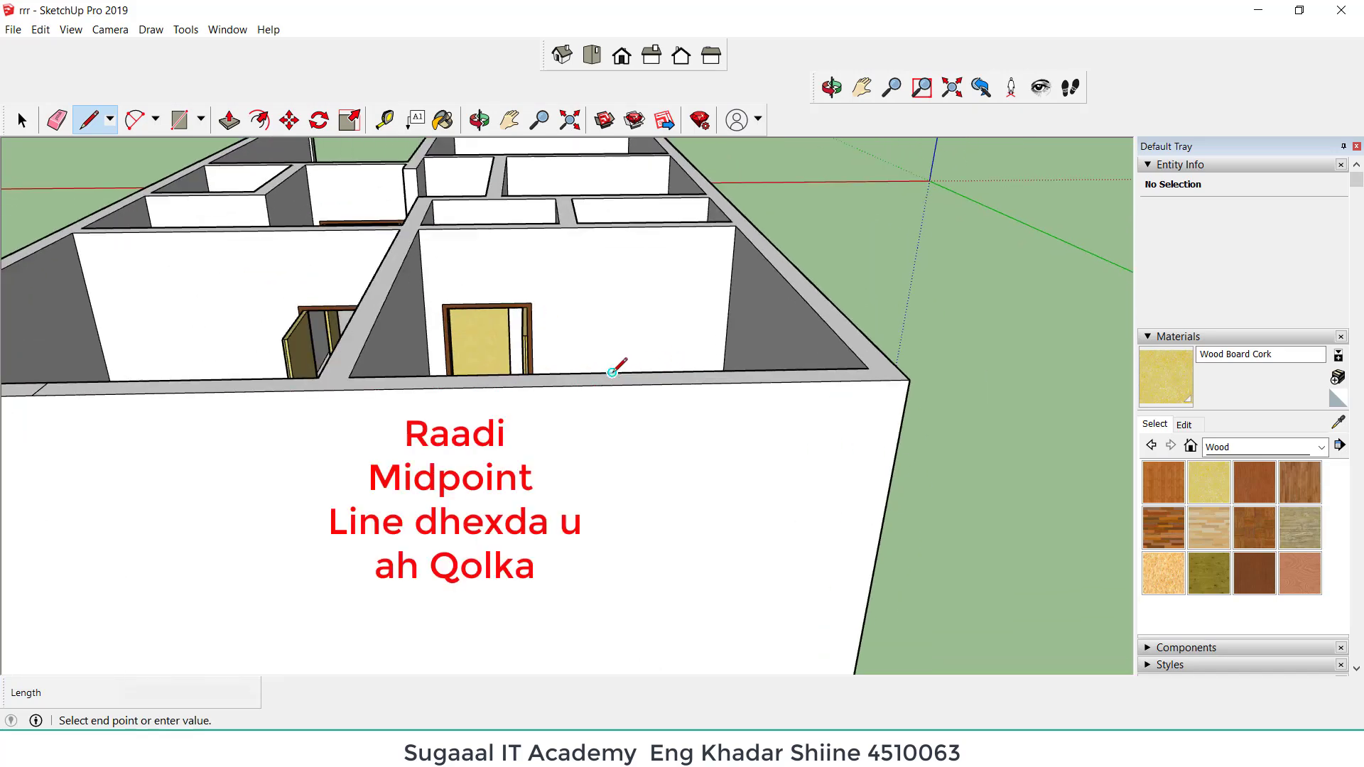
pyautogui.click(615, 384)
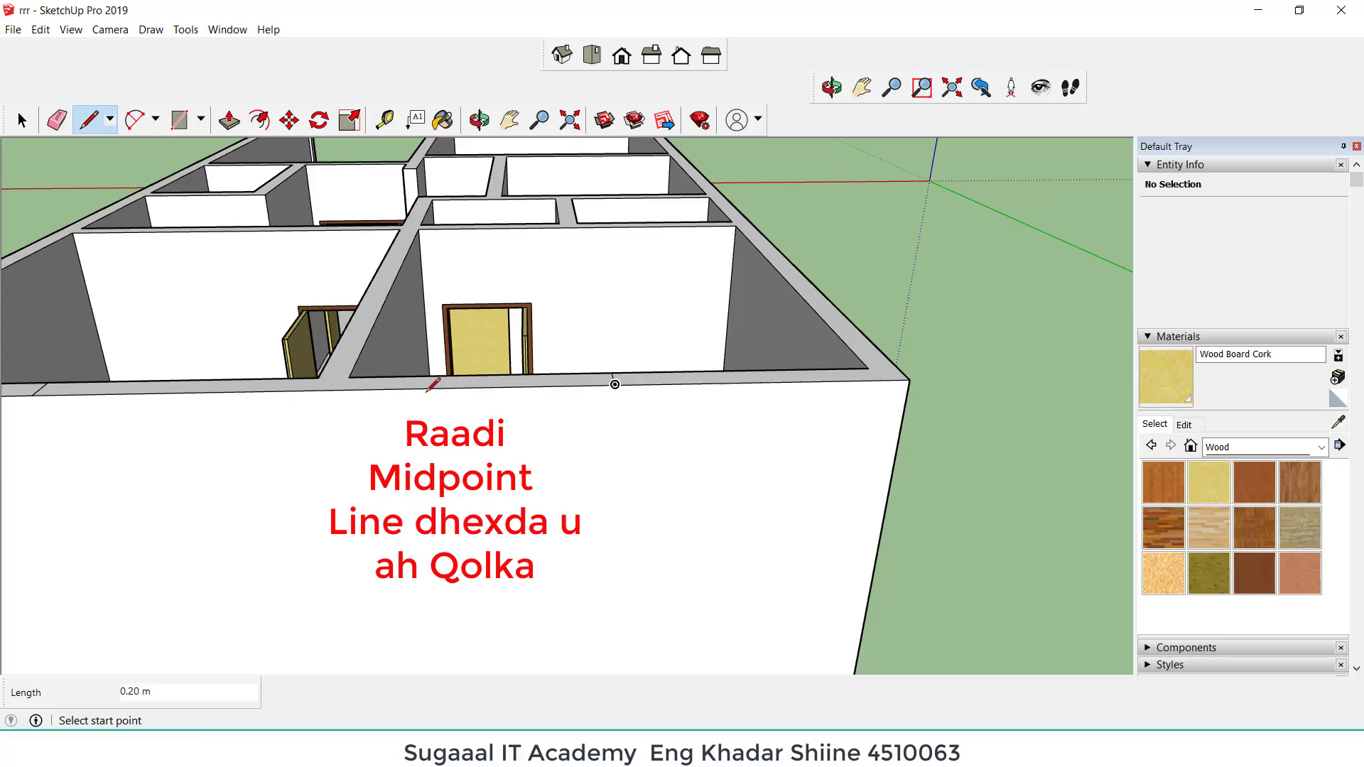
# Step: Try to continue the second midpoint mark down the outer face of the back wall
pyautogui.click(615, 384)
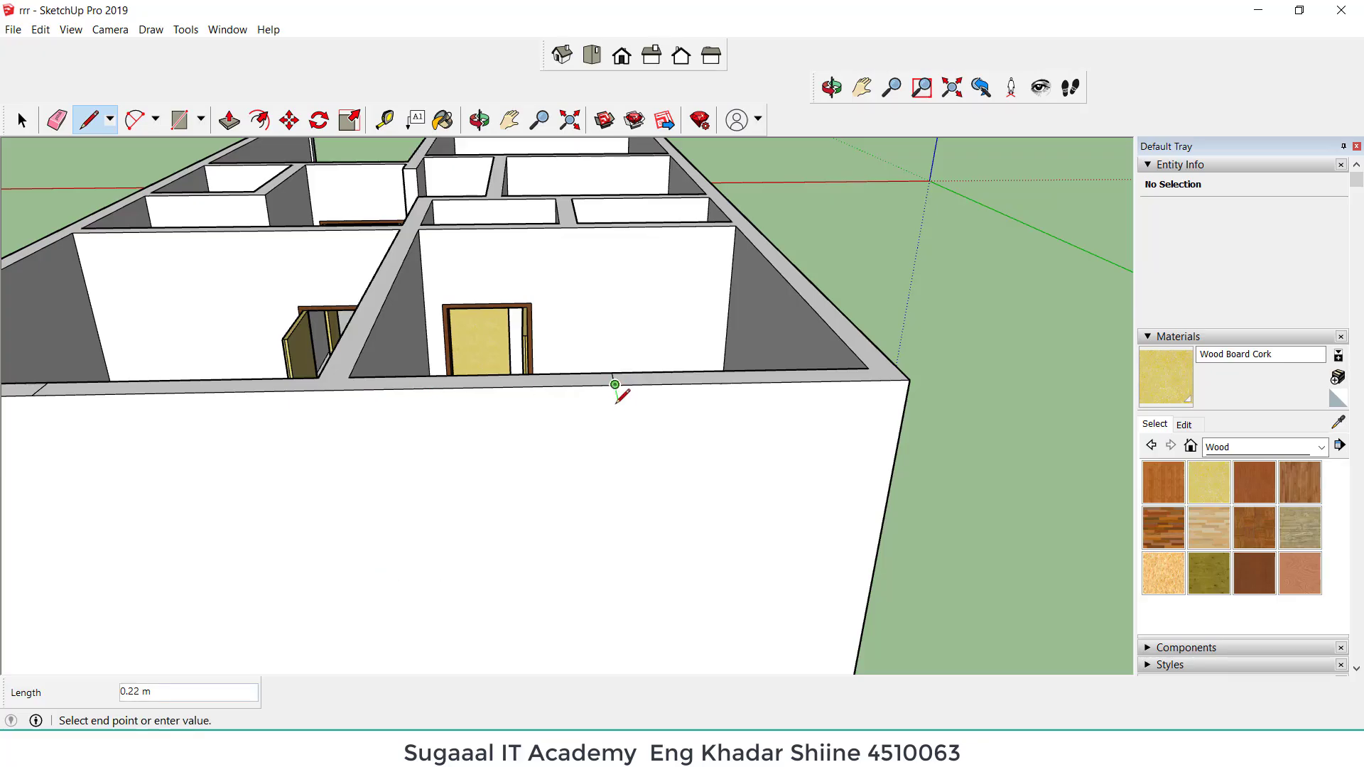
pyautogui.click(632, 461)
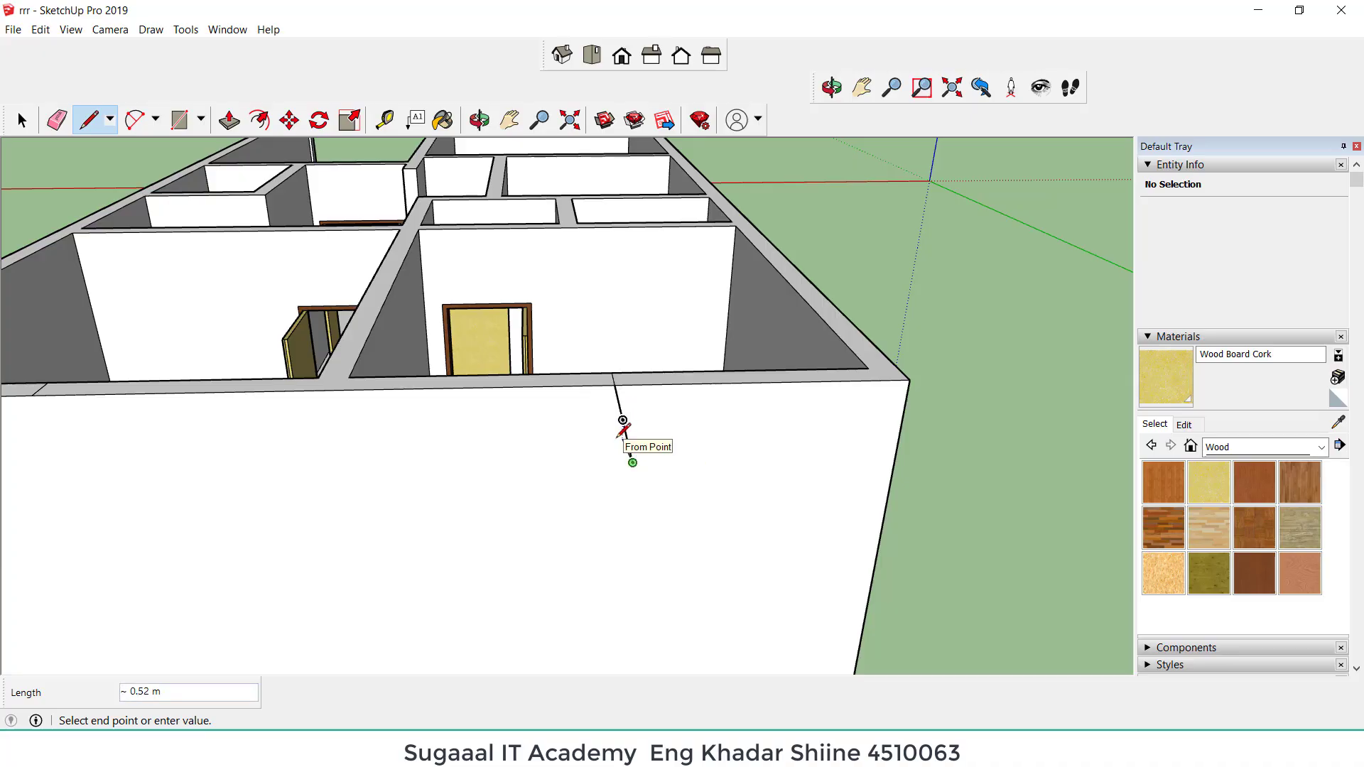
pyautogui.press('Escape')
# Step: Draw a vertical line about 0.70 m long down the back wall's outer face from the first room's midpoint mark
pyautogui.scroll(-5, 647, 363)
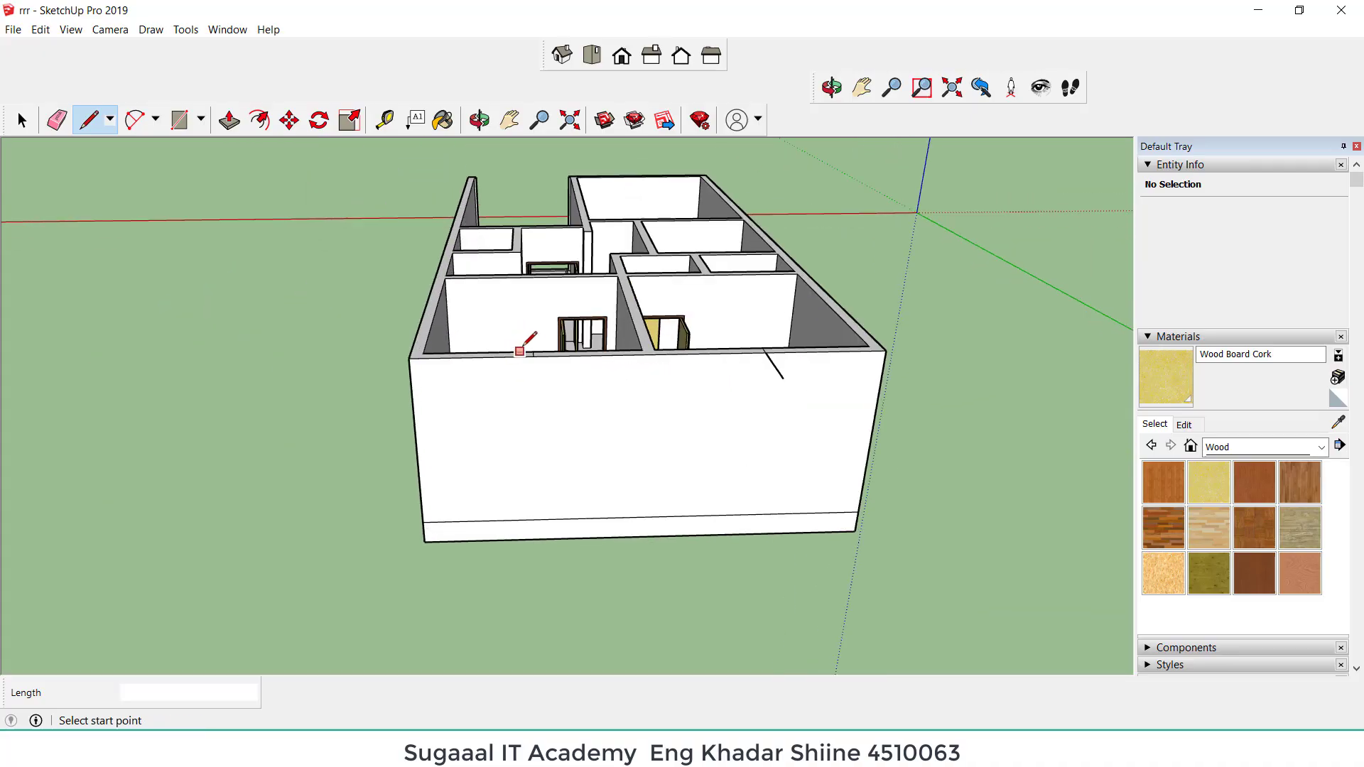
pyautogui.scroll(5, 523, 348)
pyautogui.click(500, 370)
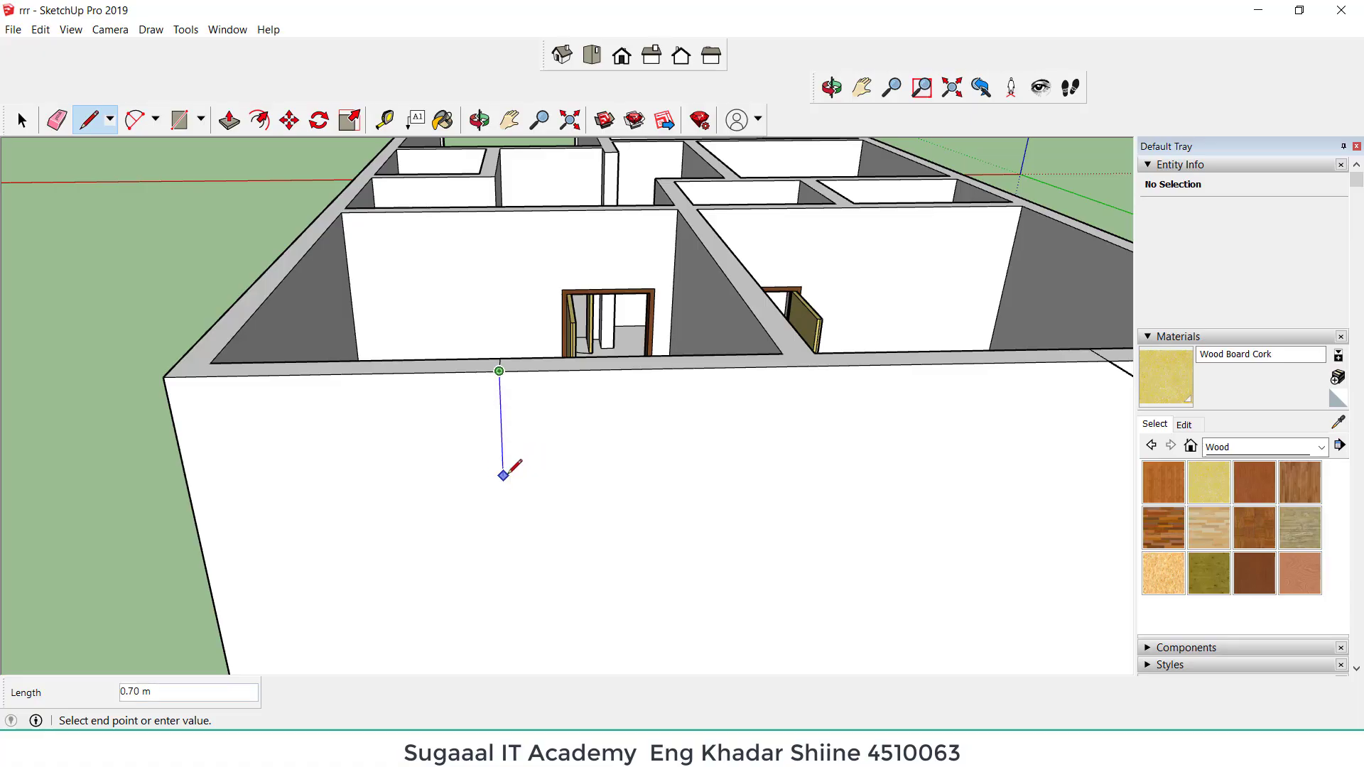
pyautogui.doubleClick(503, 474)
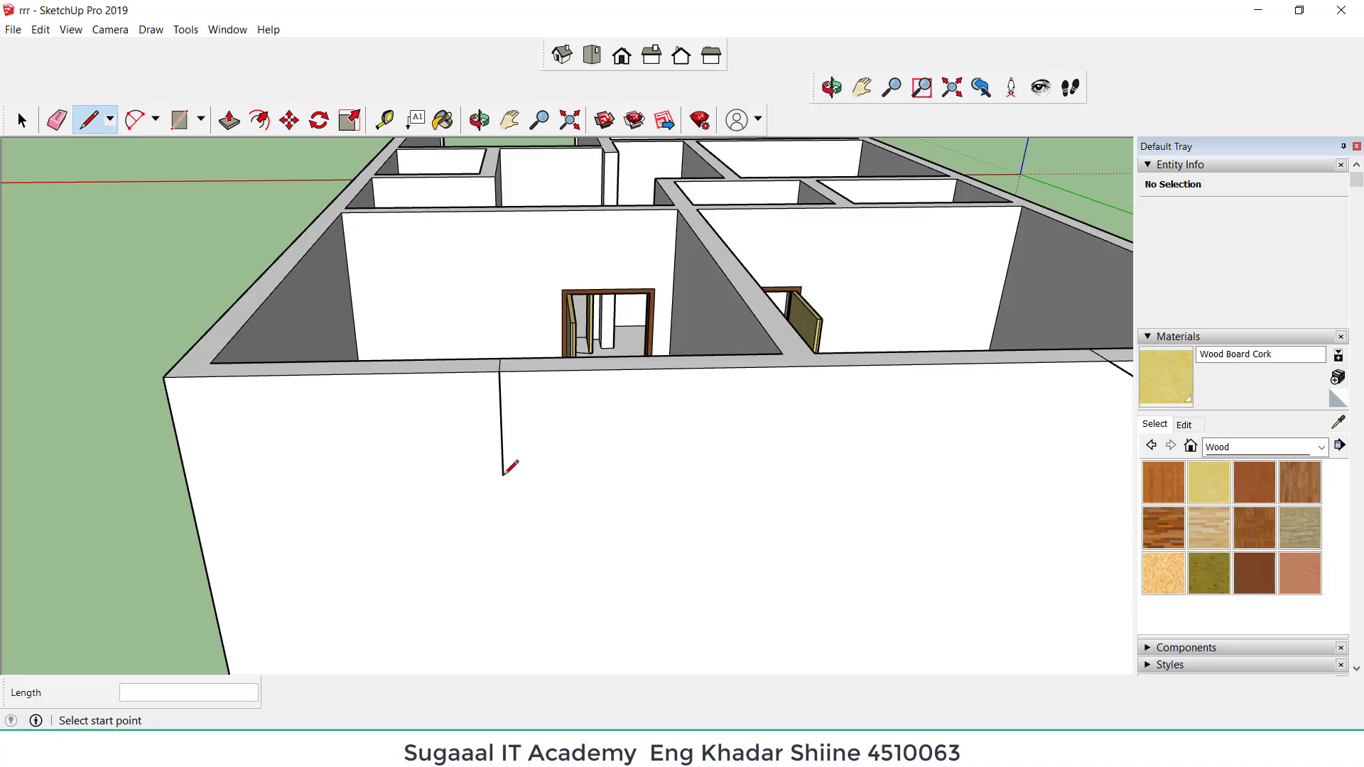
# Step: Erase the slanted line below the second midpoint mark and draw a vertical line about 0.17 m long down the outer face instead
pyautogui.click(678, 55)
pyautogui.press('e')
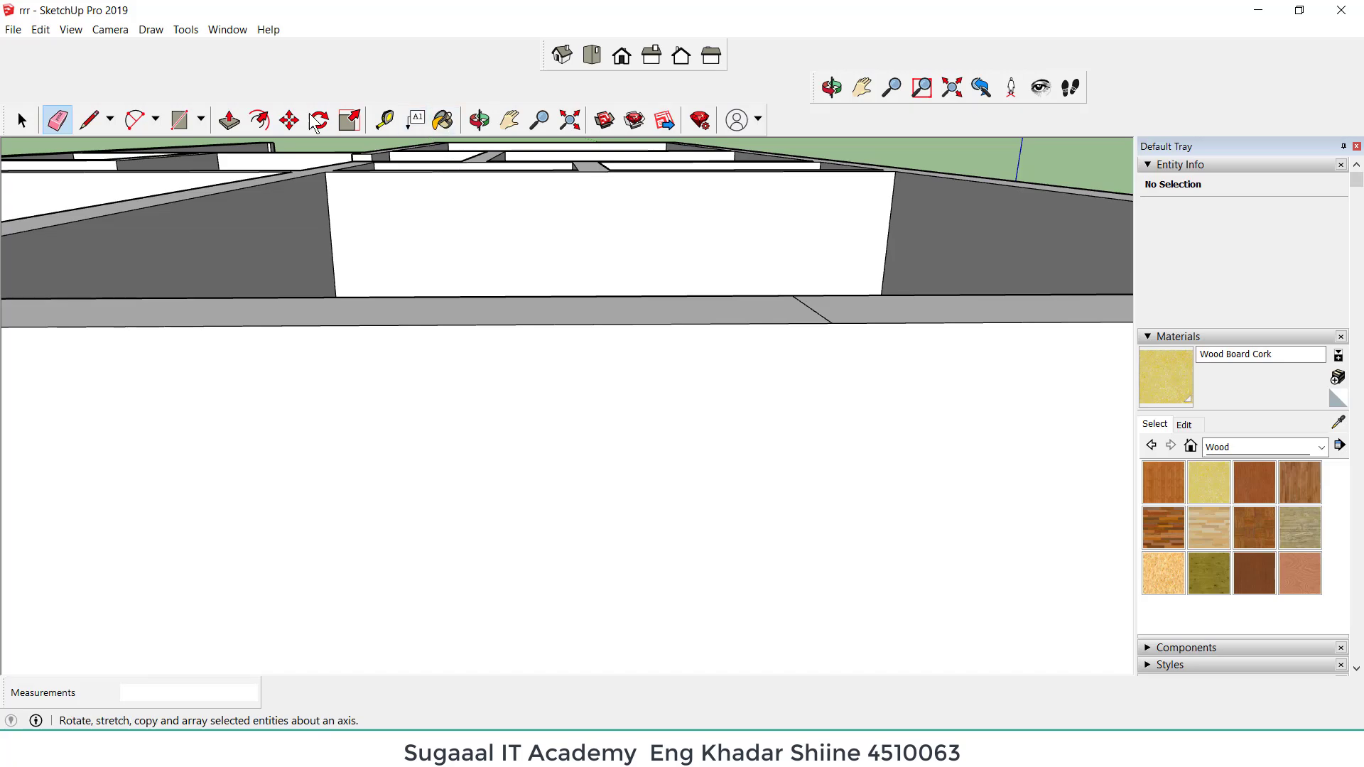
pyautogui.click(89, 119)
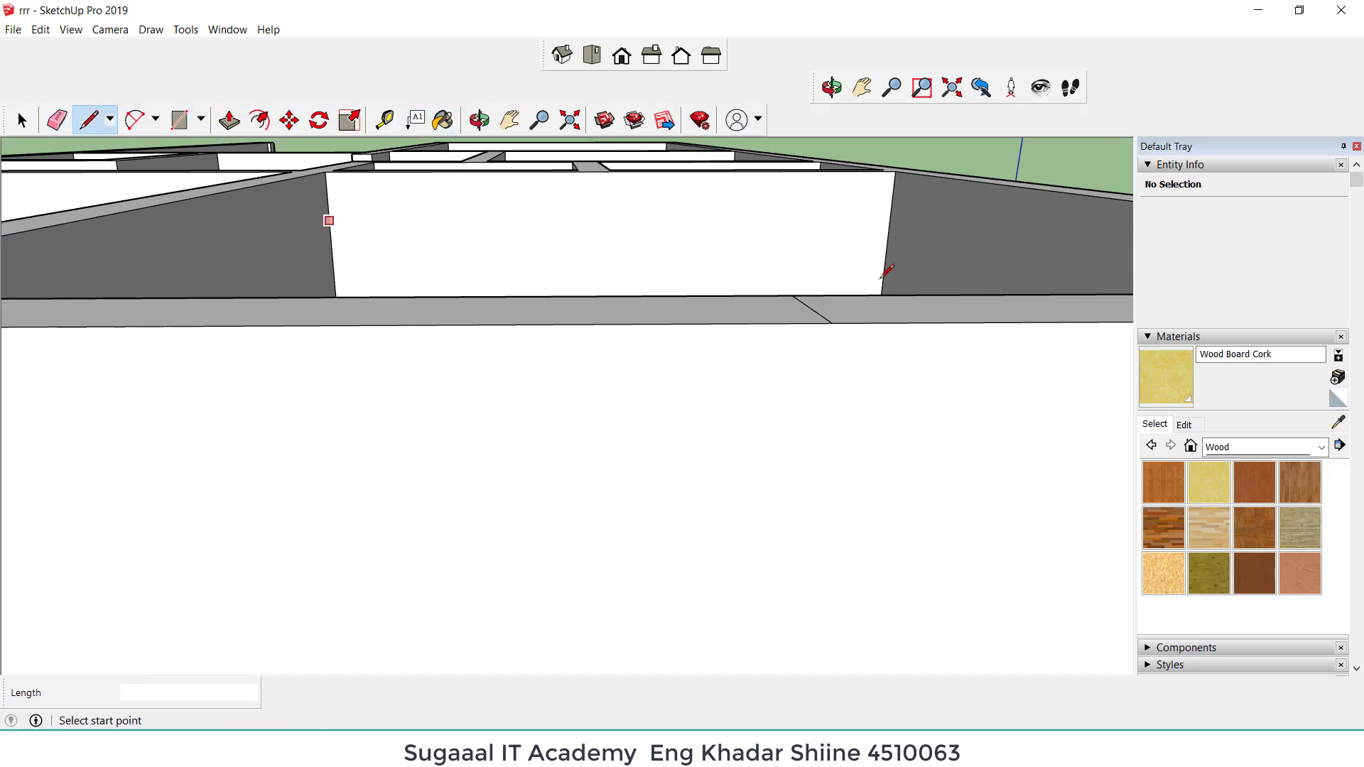
pyautogui.click(832, 323)
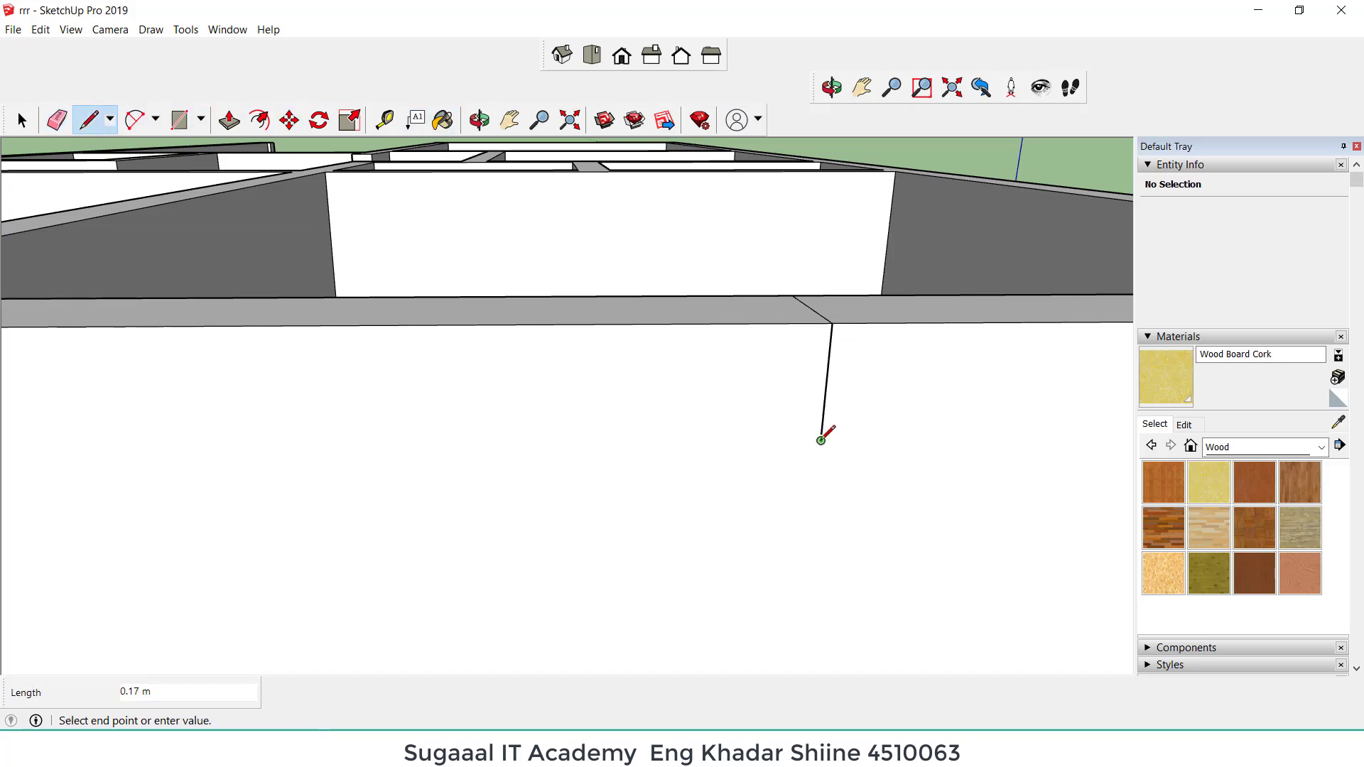
pyautogui.click(821, 440)
pyautogui.press('Escape')
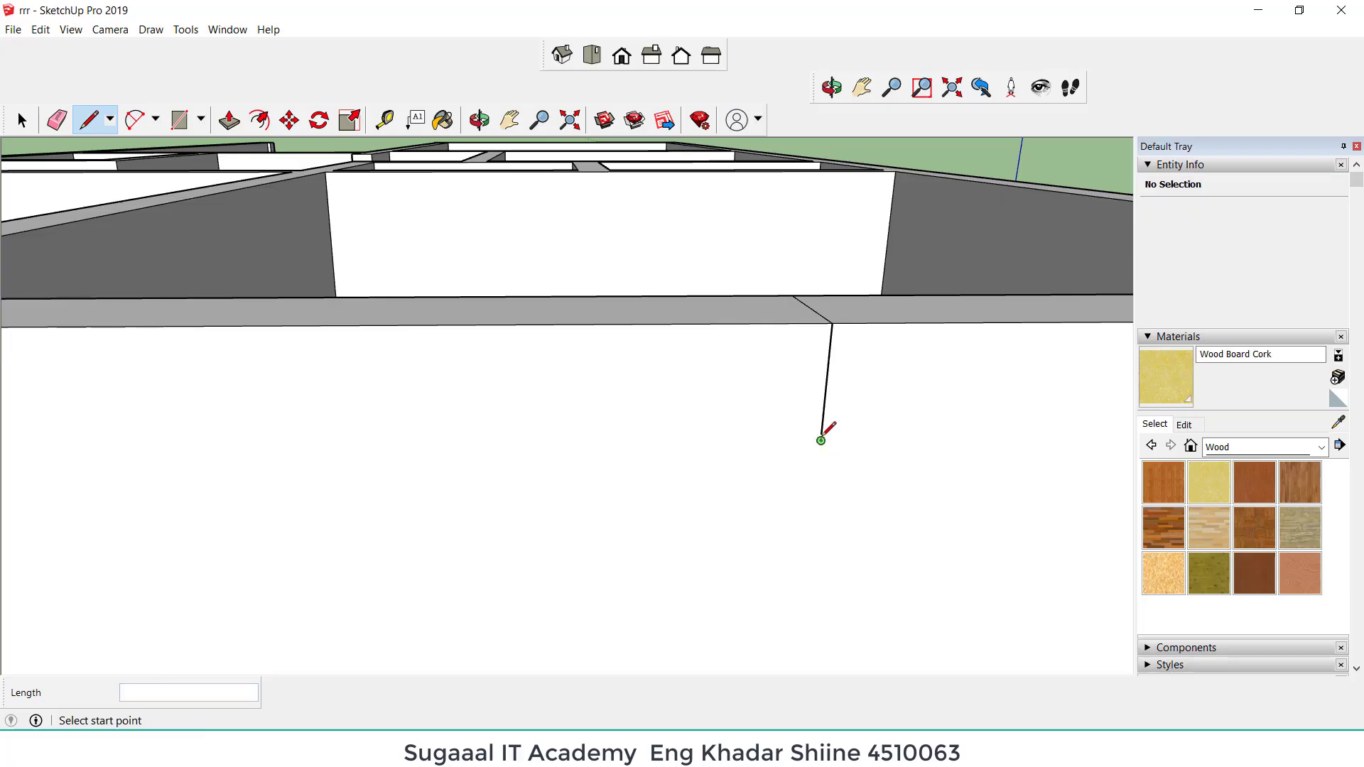
# Step: Place a horizontal guide on the back wall 2.1 m above the foundation line
pyautogui.scroll(-6, 551, 277)
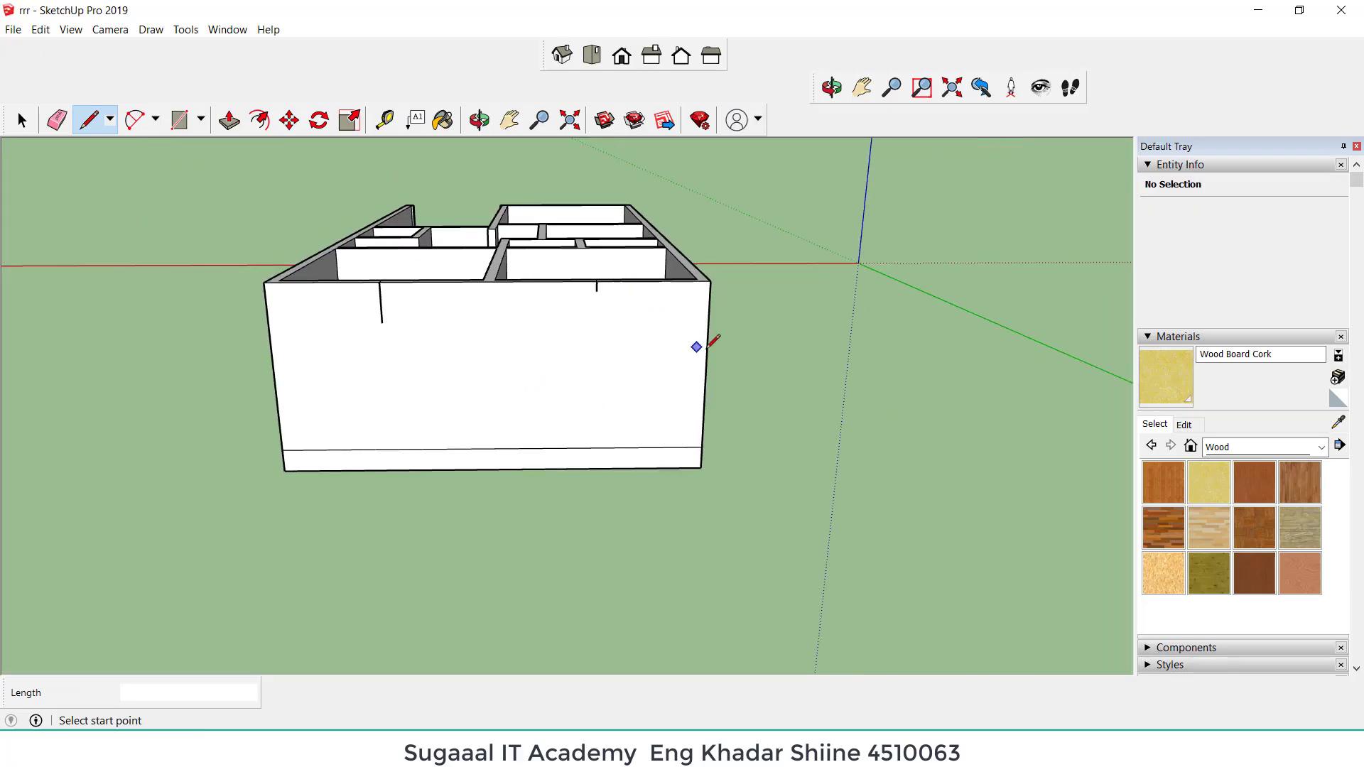
pyautogui.scroll(1, 398, 440)
pyautogui.click(384, 120)
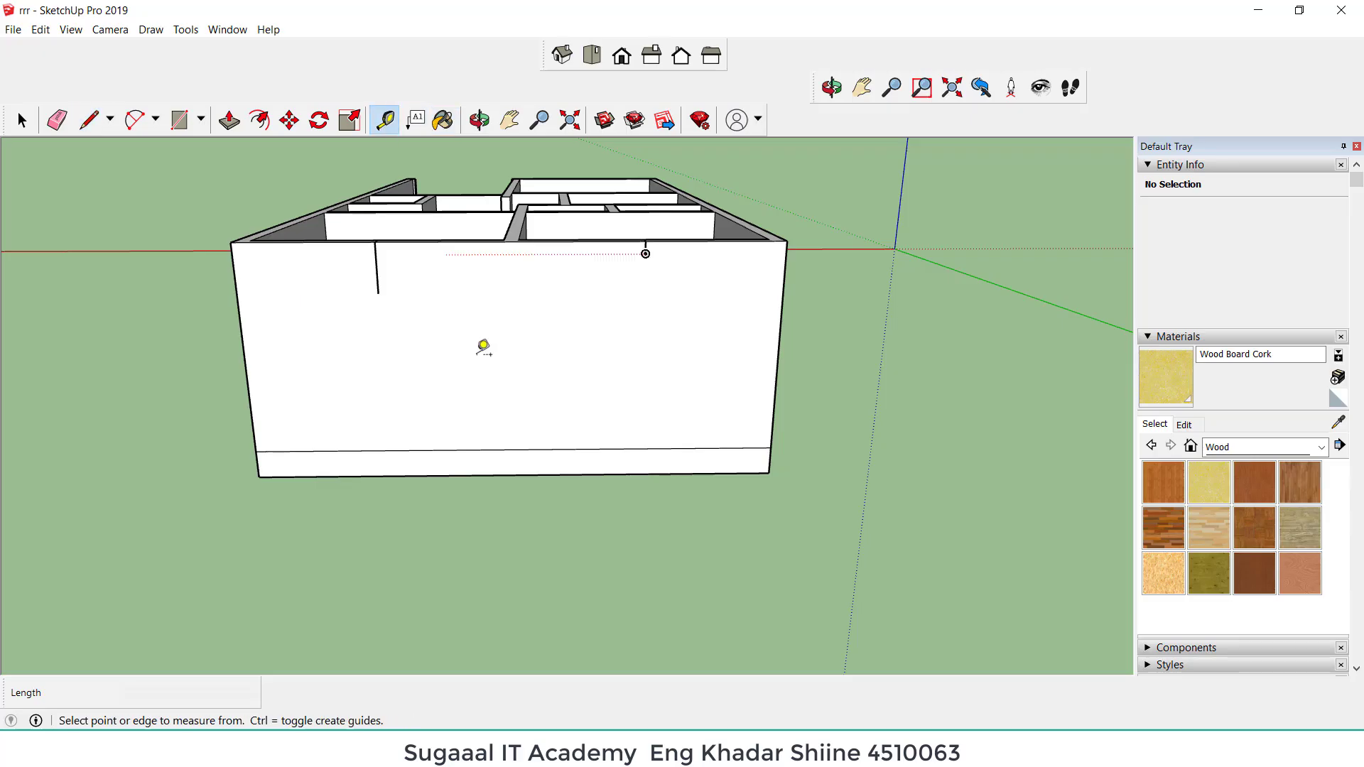
pyautogui.scroll(2, 544, 468)
pyautogui.click(526, 440)
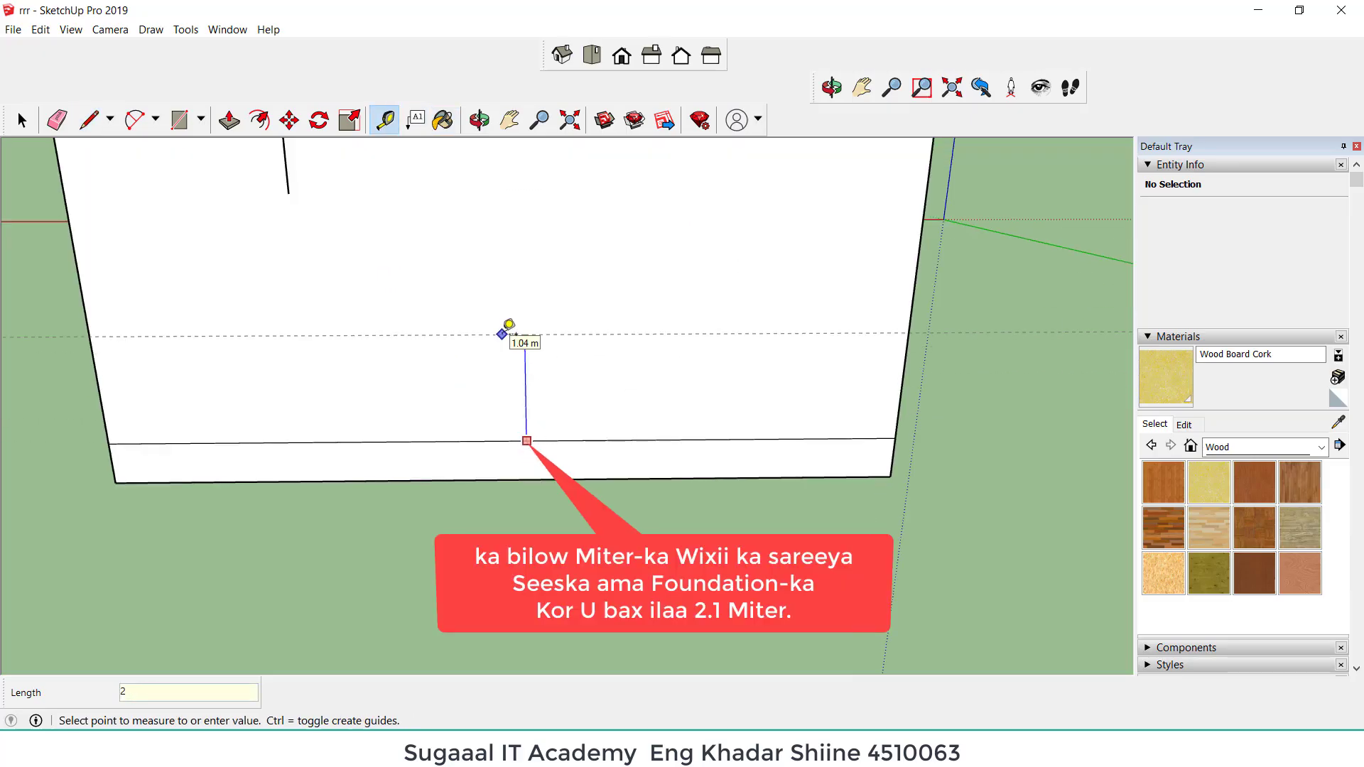
pyautogui.press('Return')
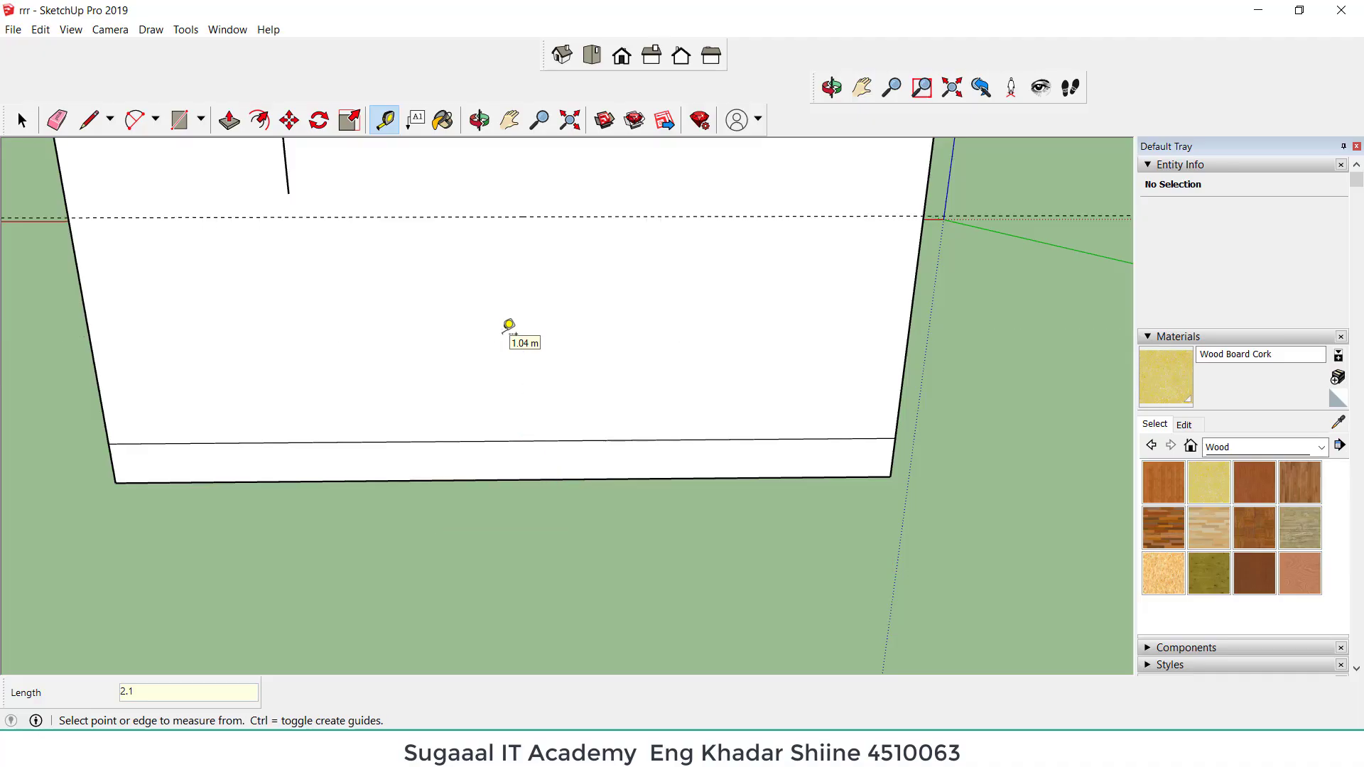
# Step: Place a second horizontal guide on the back wall 1 m below the upper guide
pyautogui.scroll(-3, 317, 243)
pyautogui.scroll(2, 395, 244)
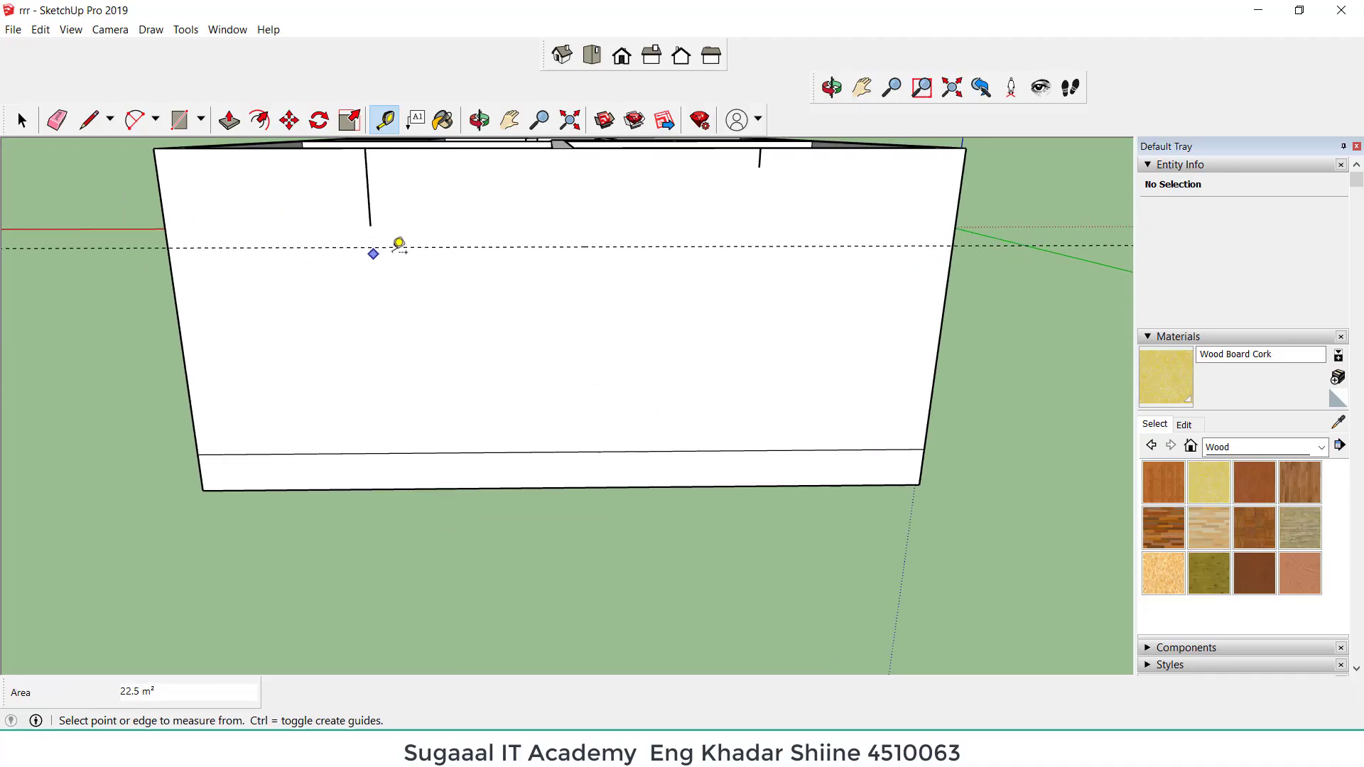
pyautogui.click(419, 245)
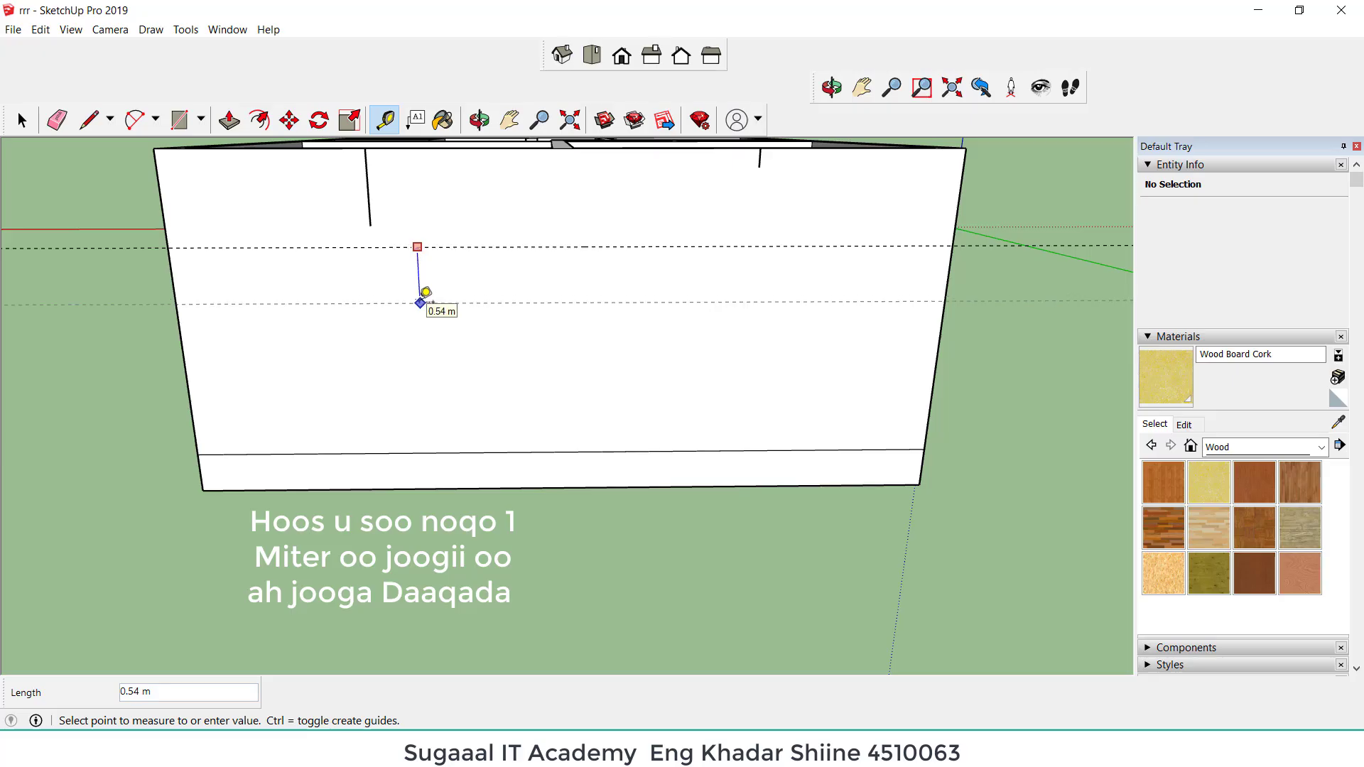
pyautogui.press('Return')
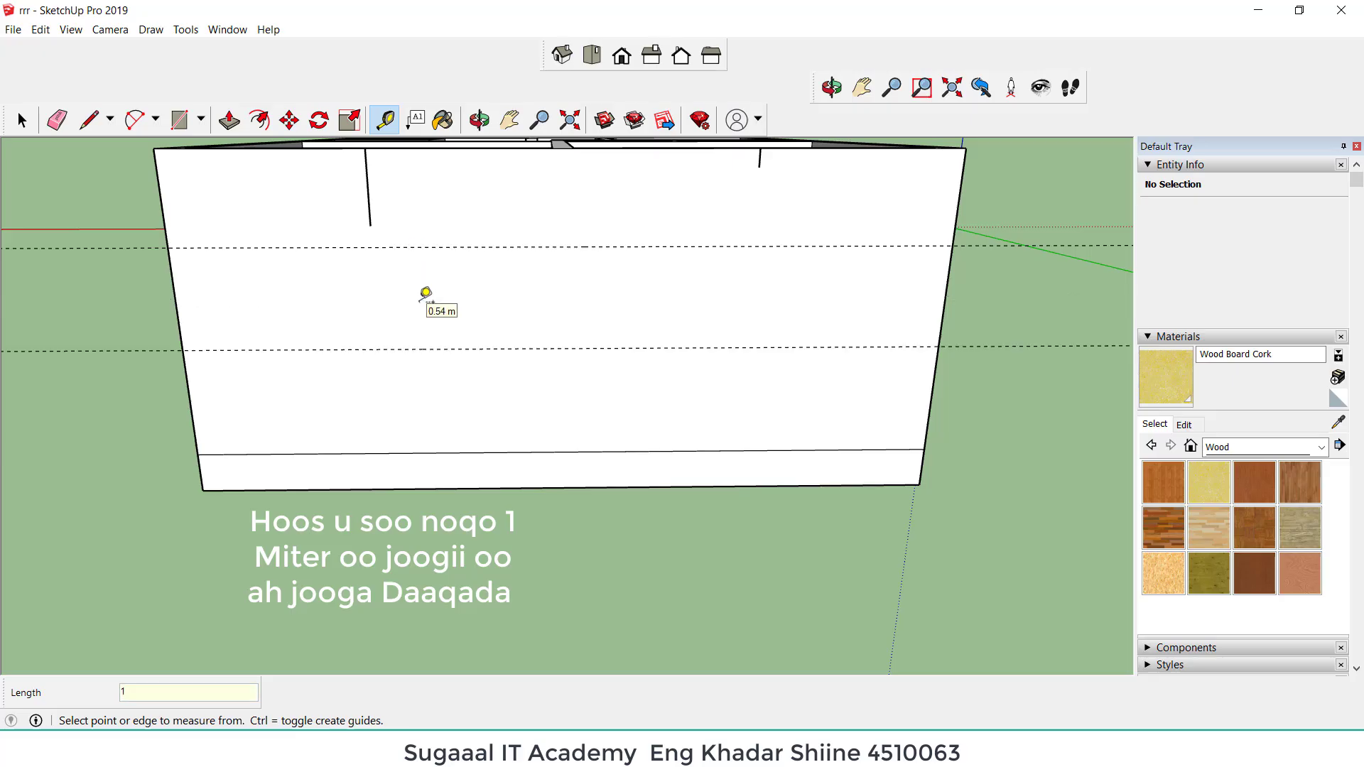
# Step: Place vertical guides 0.5 m to either side of the longer midpoint line on the back wall
pyautogui.click(367, 186)
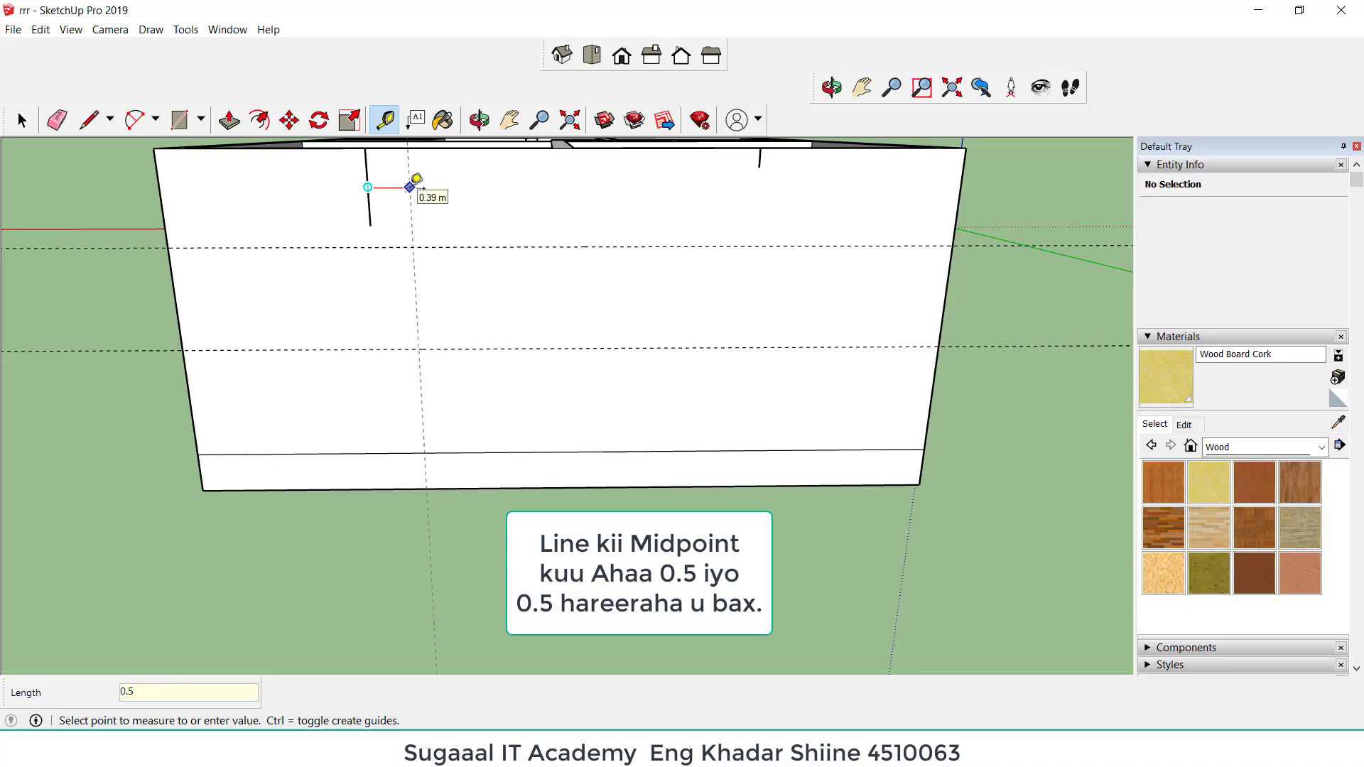
pyautogui.press('Return')
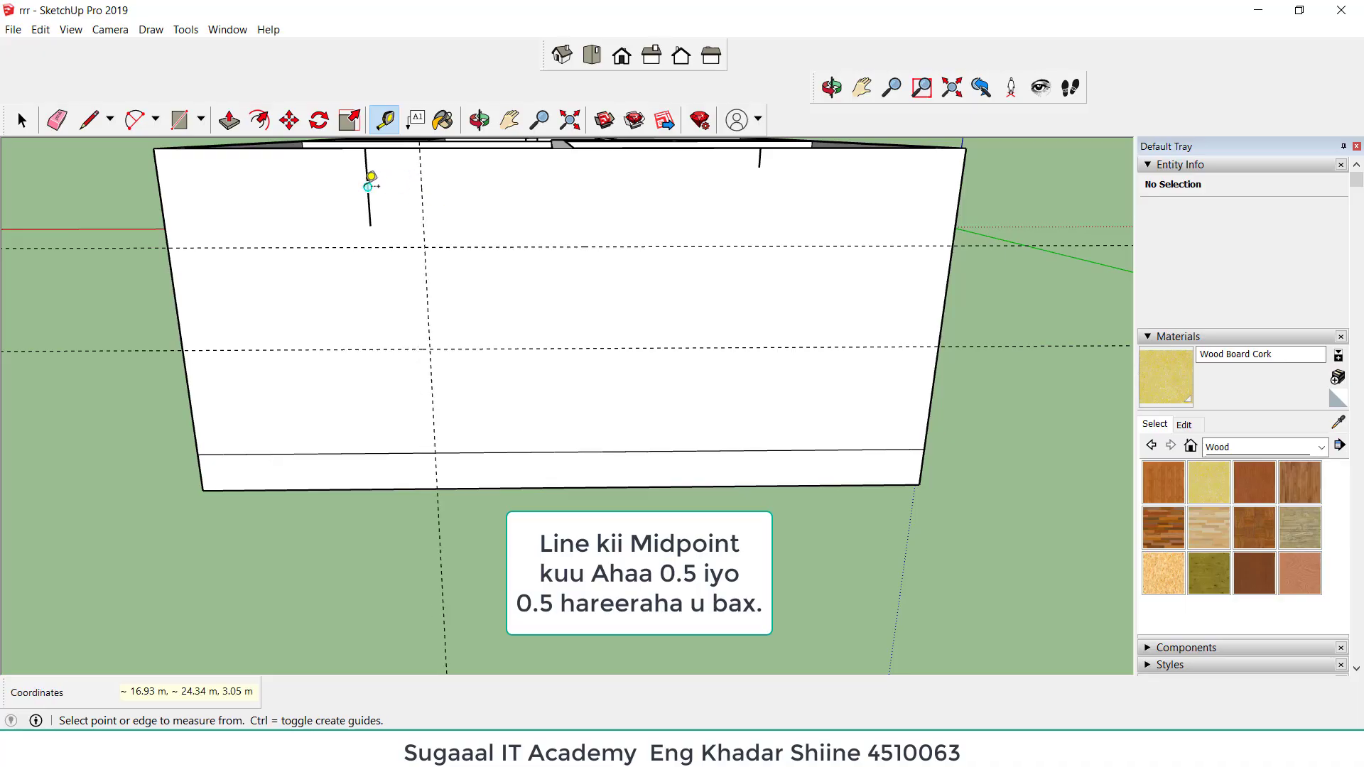
pyautogui.click(368, 186)
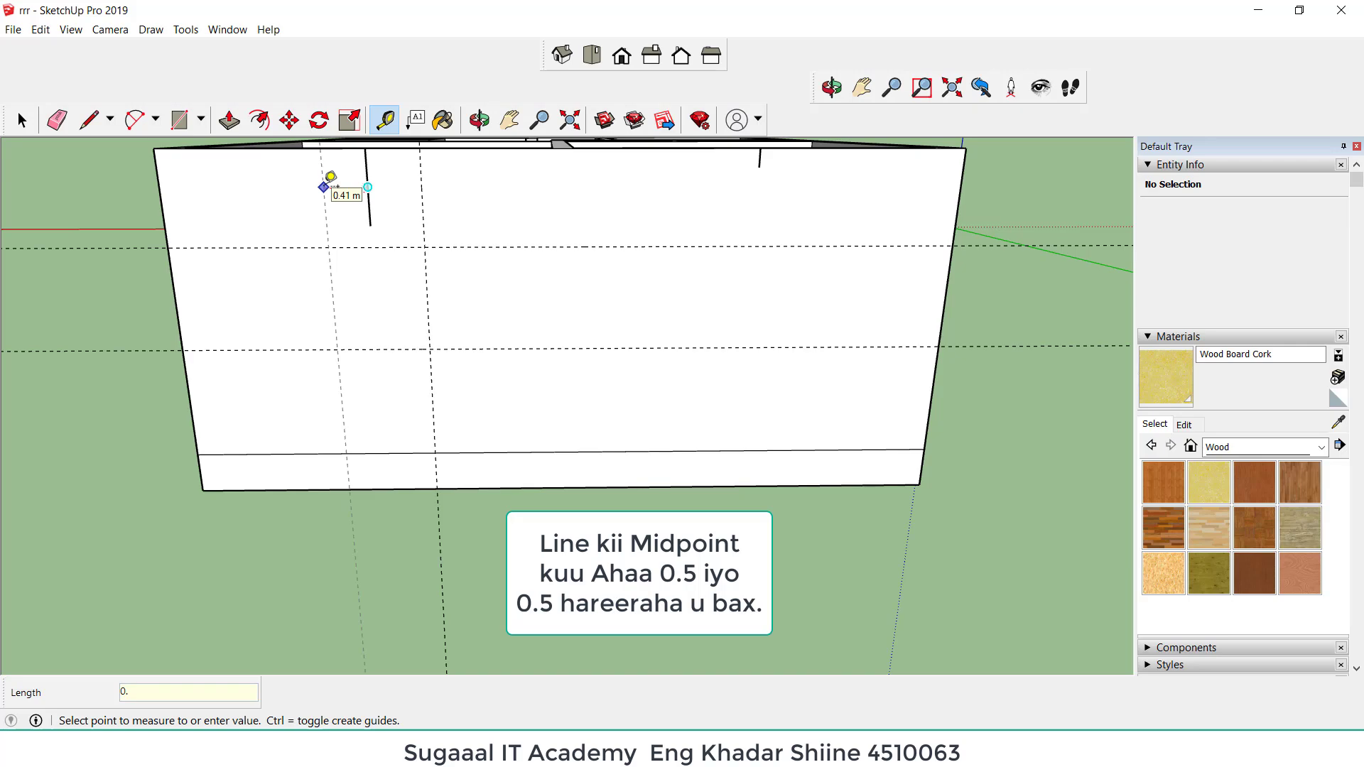
pyautogui.press('Return')
pyautogui.scroll(-2, 355, 284)
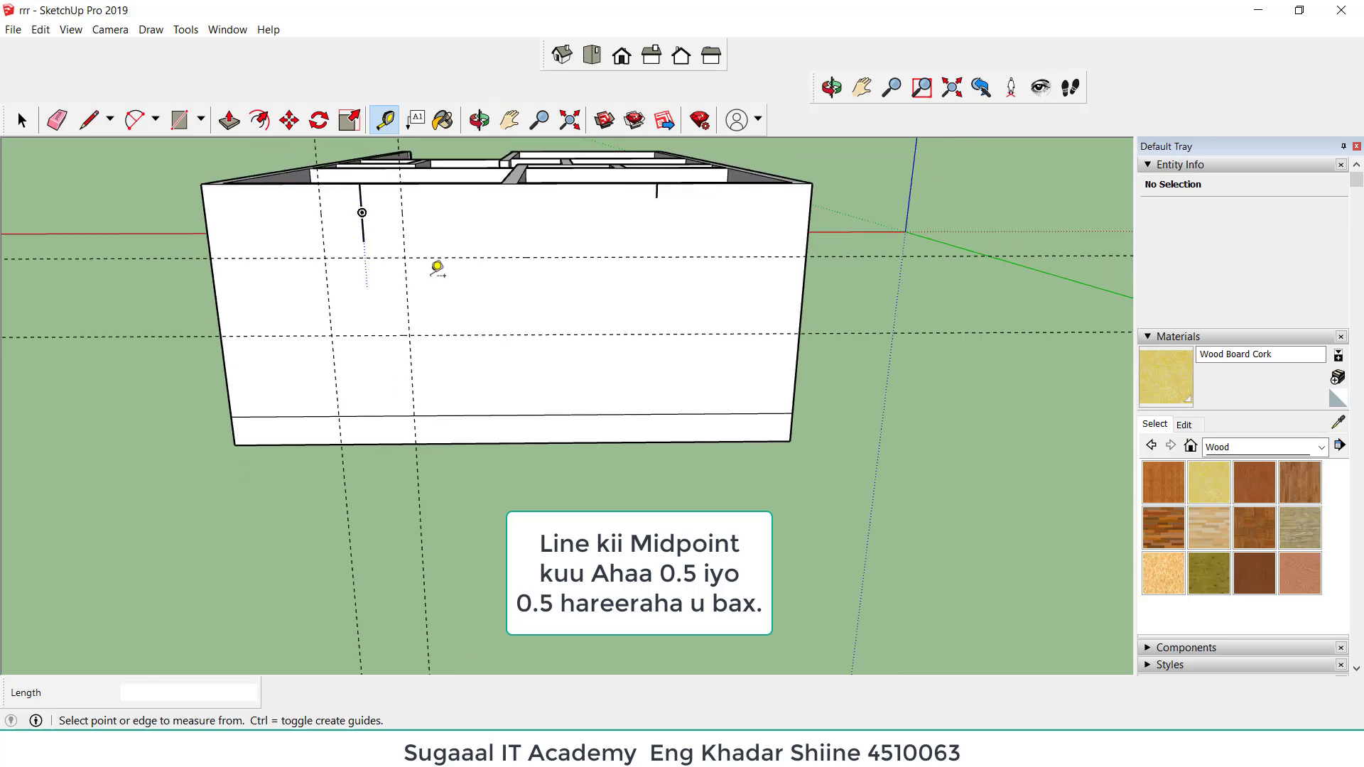
# Step: Place vertical guides 0.5 m to either side of the shorter midpoint line on the back wall
pyautogui.scroll(3, 611, 200)
pyautogui.click(684, 183)
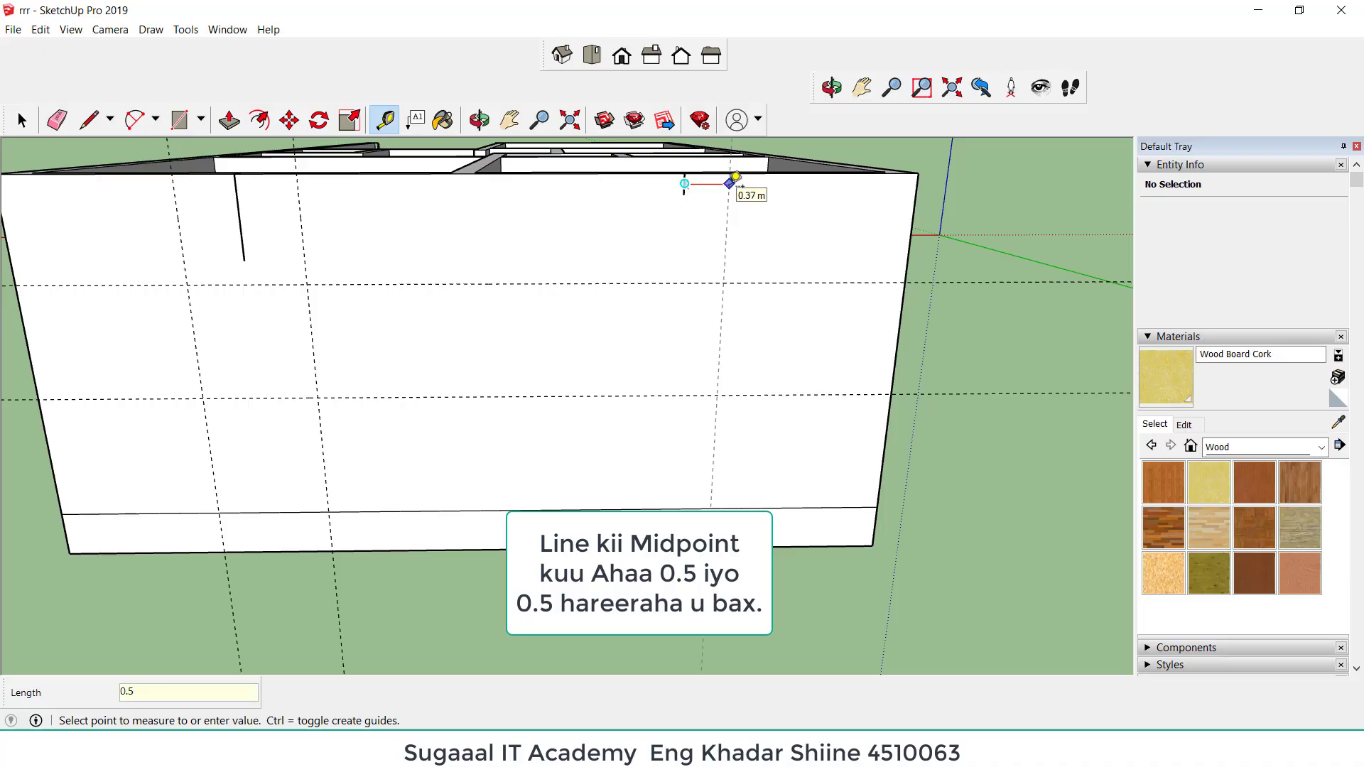
pyautogui.press('Return')
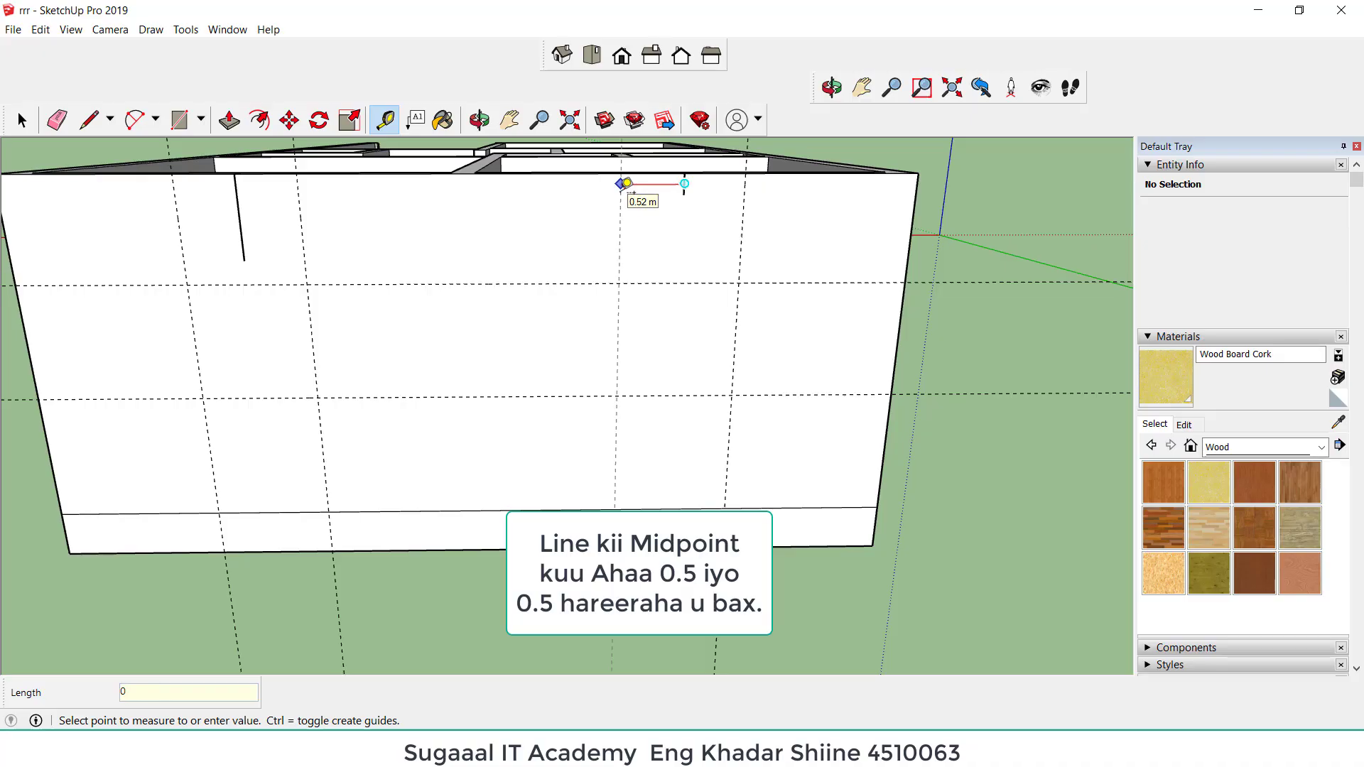
pyautogui.press('Return')
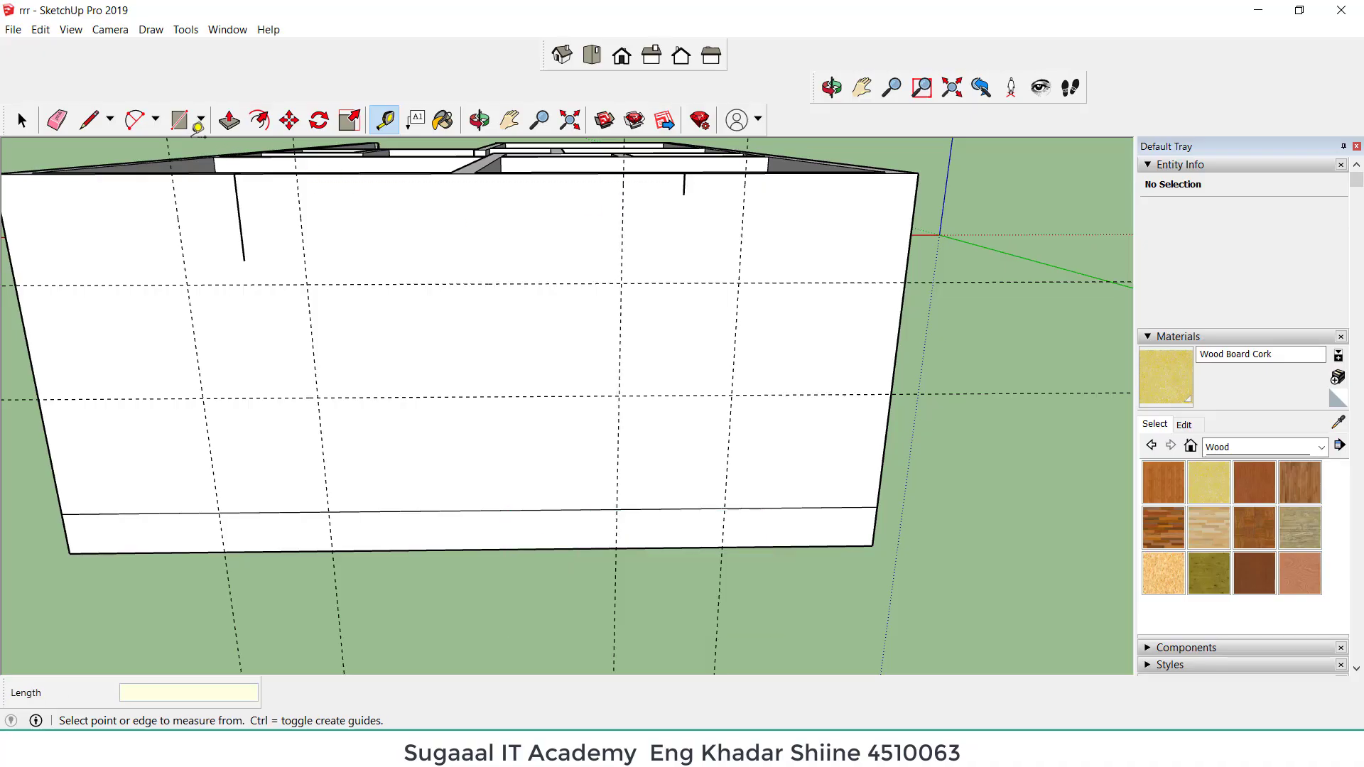
# Step: Draw two 1 m by 1 m window rectangles on the back wall at the guide intersections and delete all guides
pyautogui.click(179, 121)
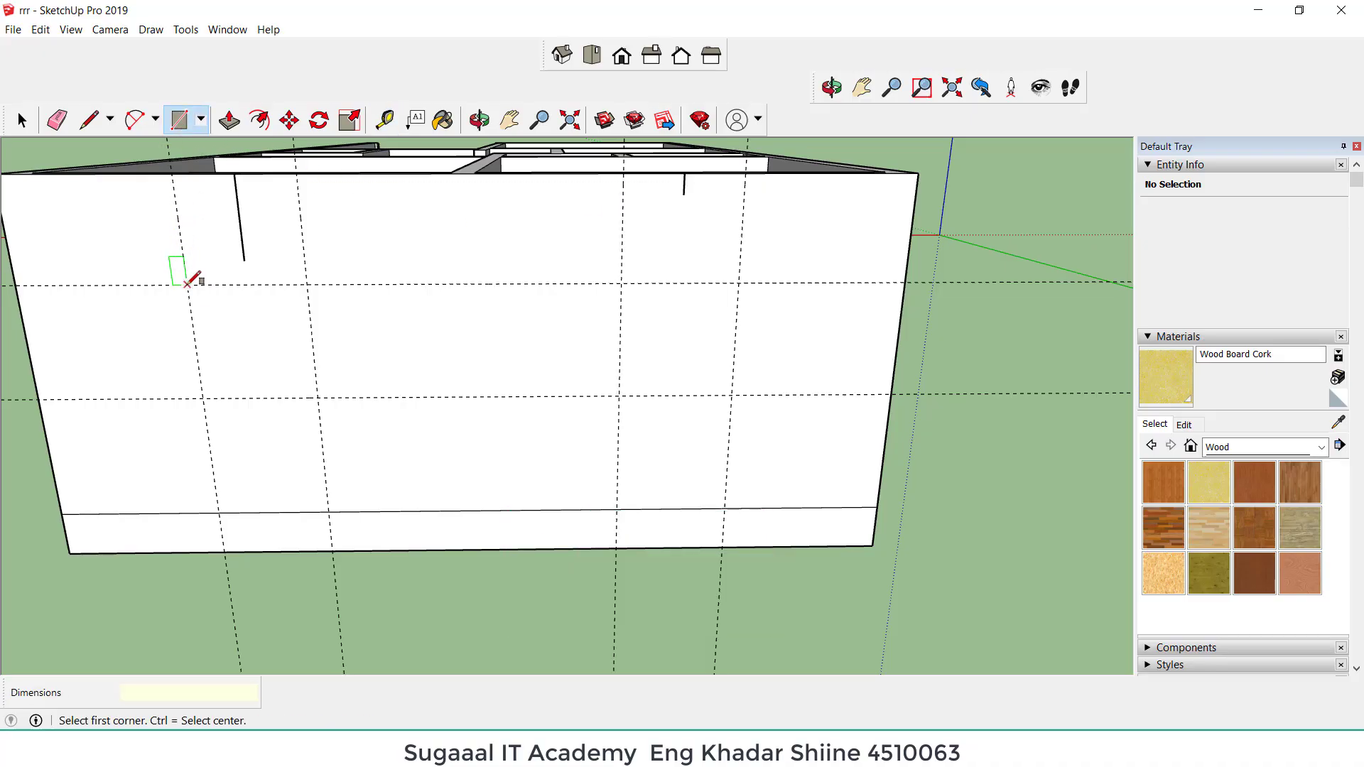
pyautogui.click(188, 284)
pyautogui.click(317, 398)
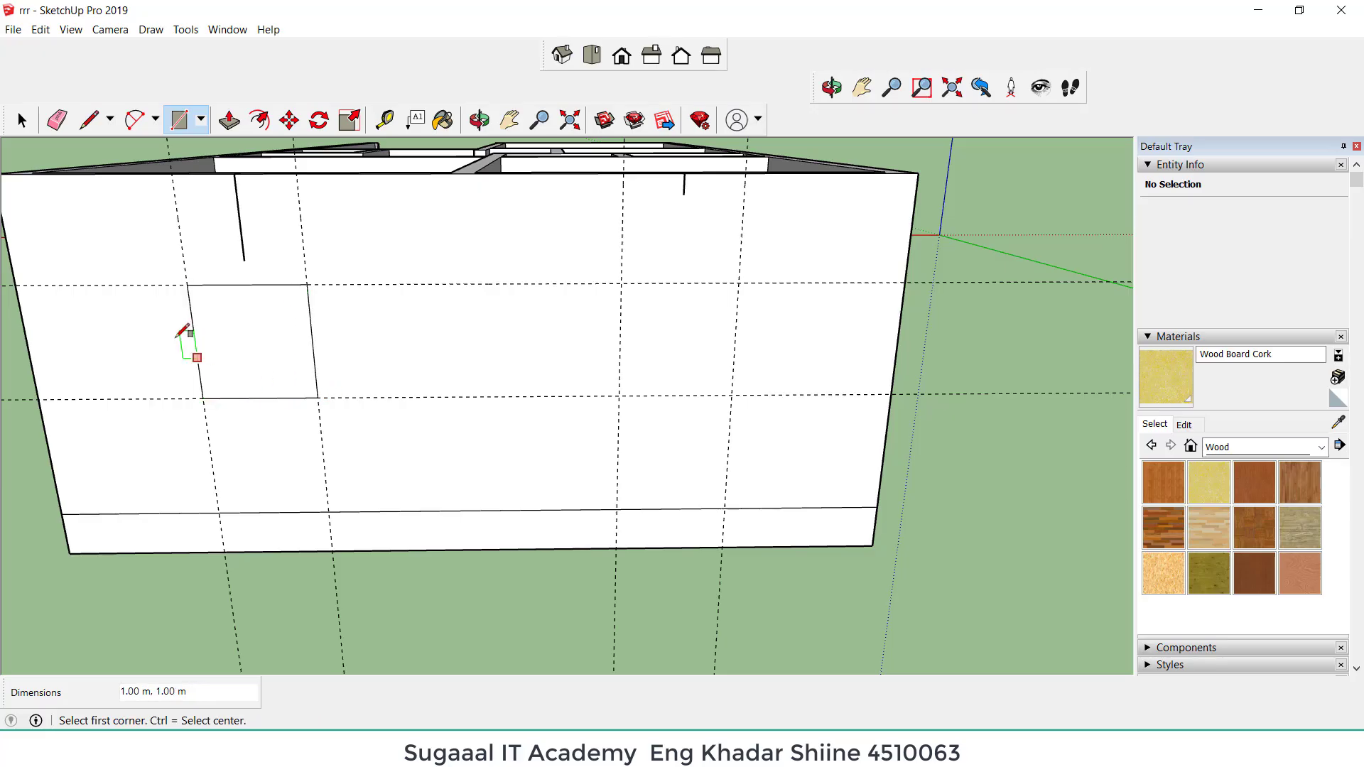
pyautogui.scroll(-3, 500, 336)
pyautogui.scroll(3, 427, 289)
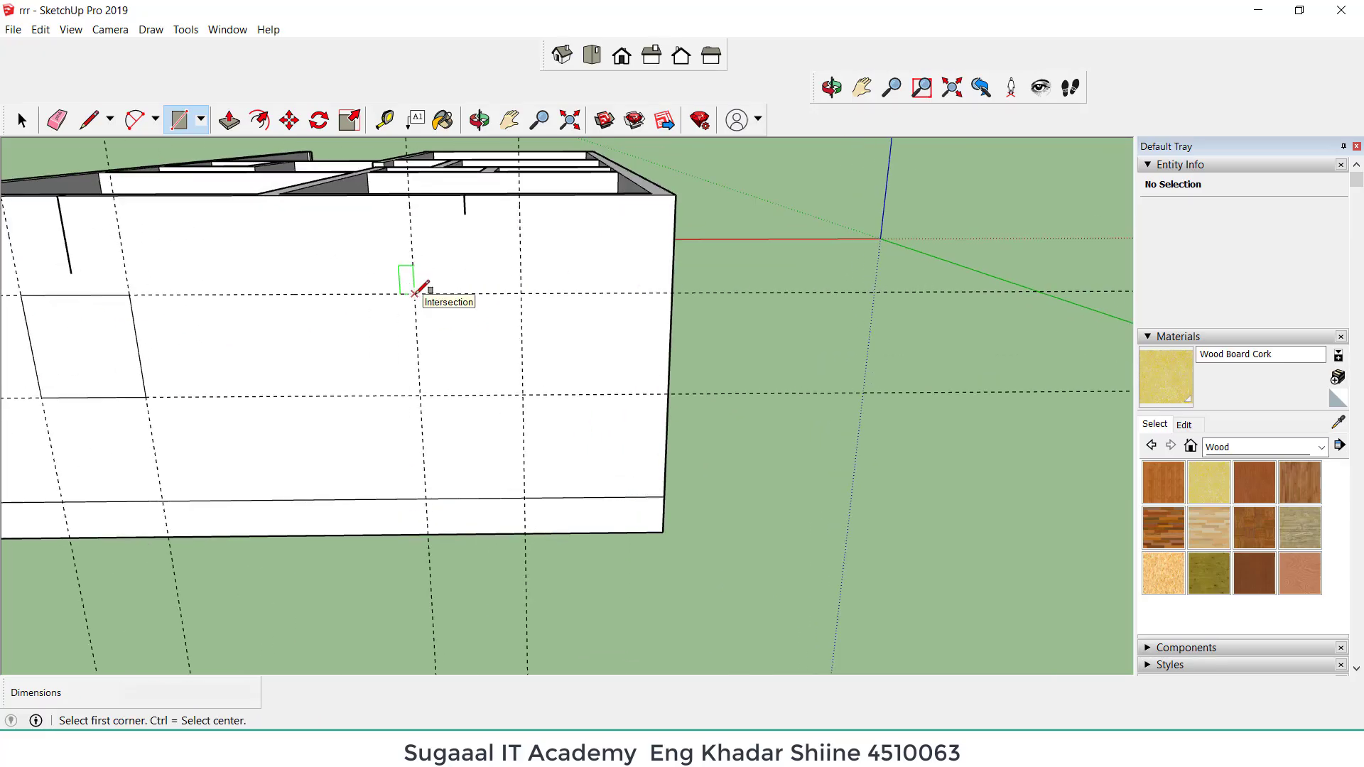
pyautogui.click(415, 293)
pyautogui.click(523, 393)
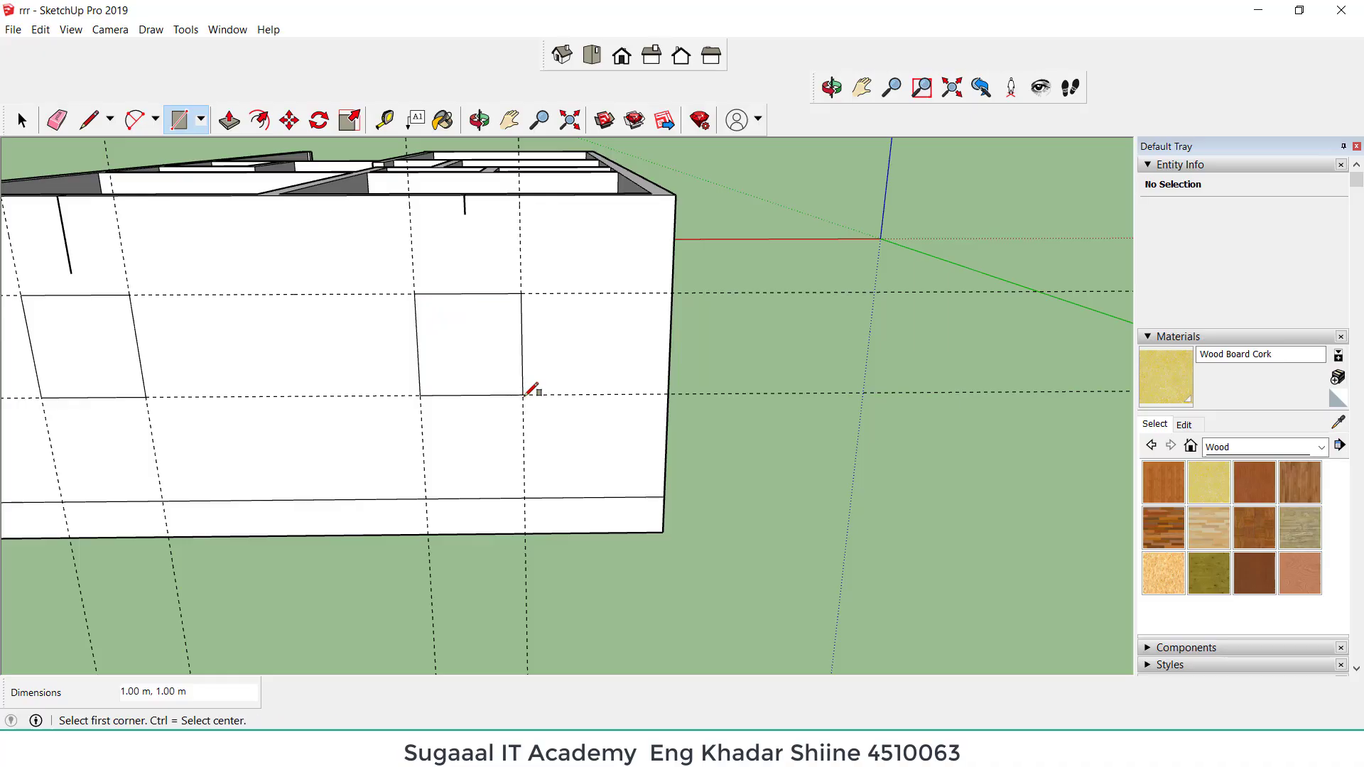
pyautogui.click(40, 32)
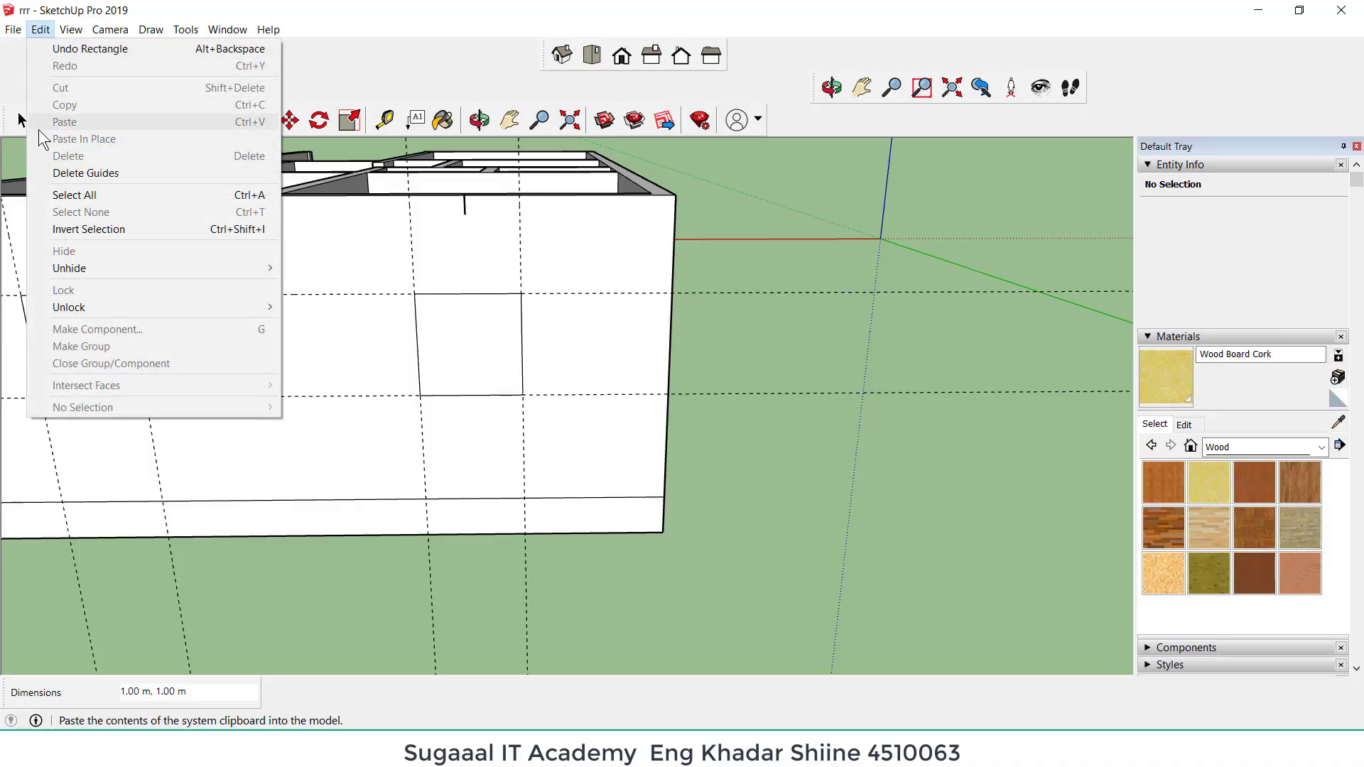
pyautogui.click(68, 173)
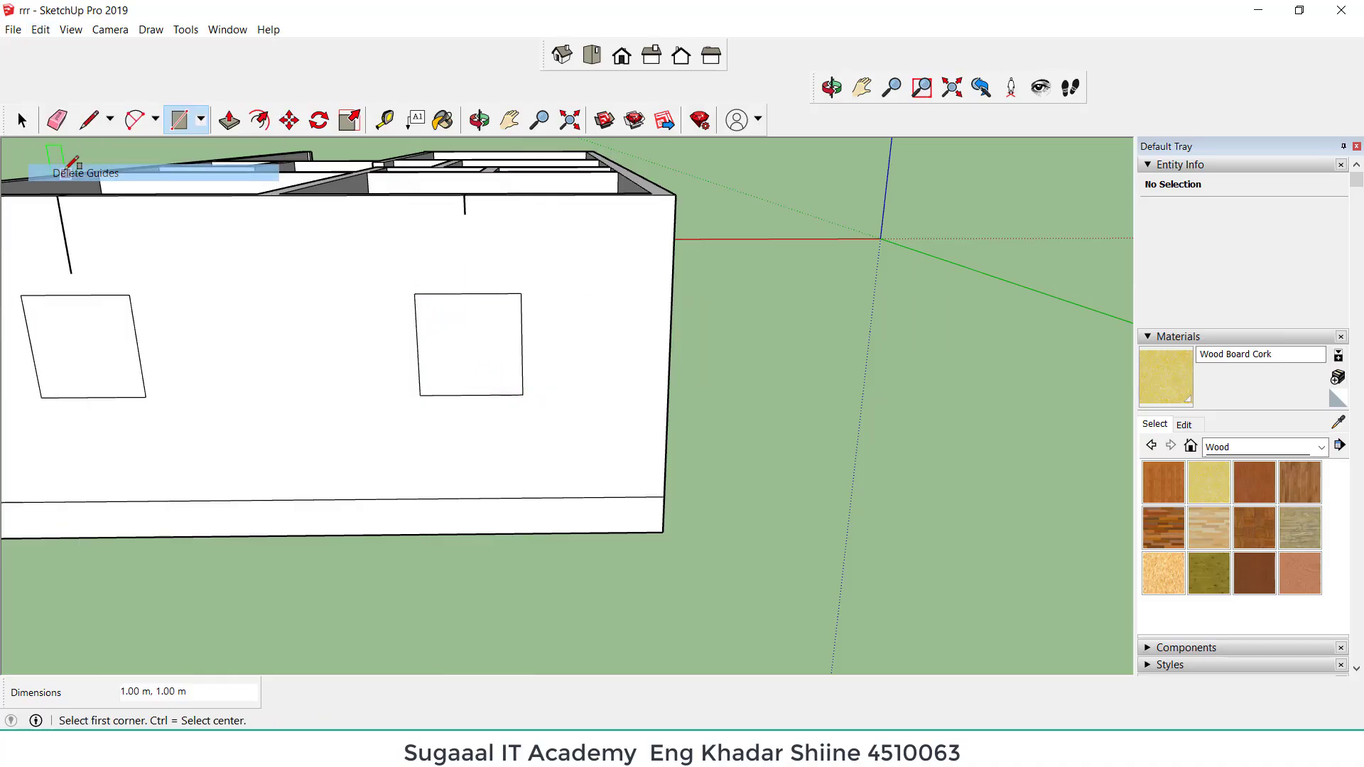
# Step: Push both window rectangles 0.2 m inward through the back wall to cut the openings
pyautogui.click(228, 121)
pyautogui.click(106, 349)
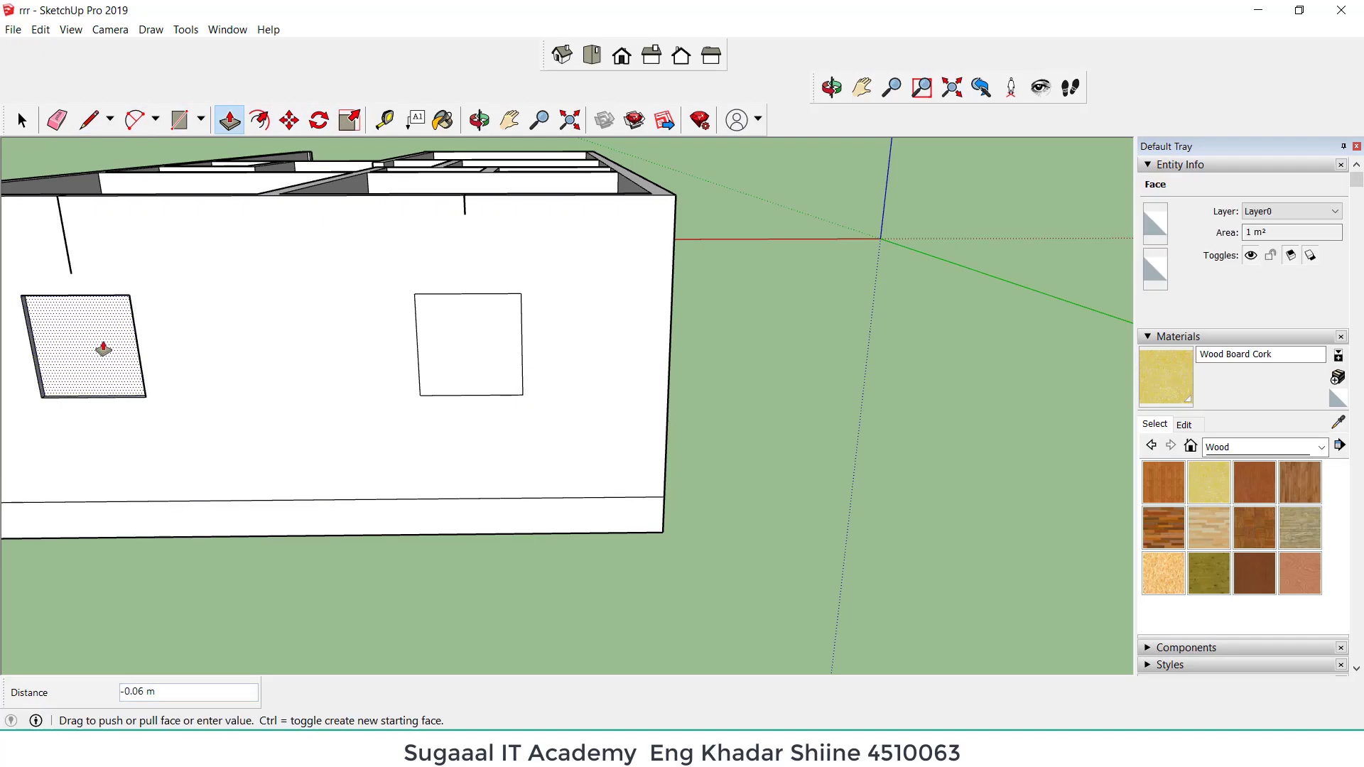
pyautogui.press('Return')
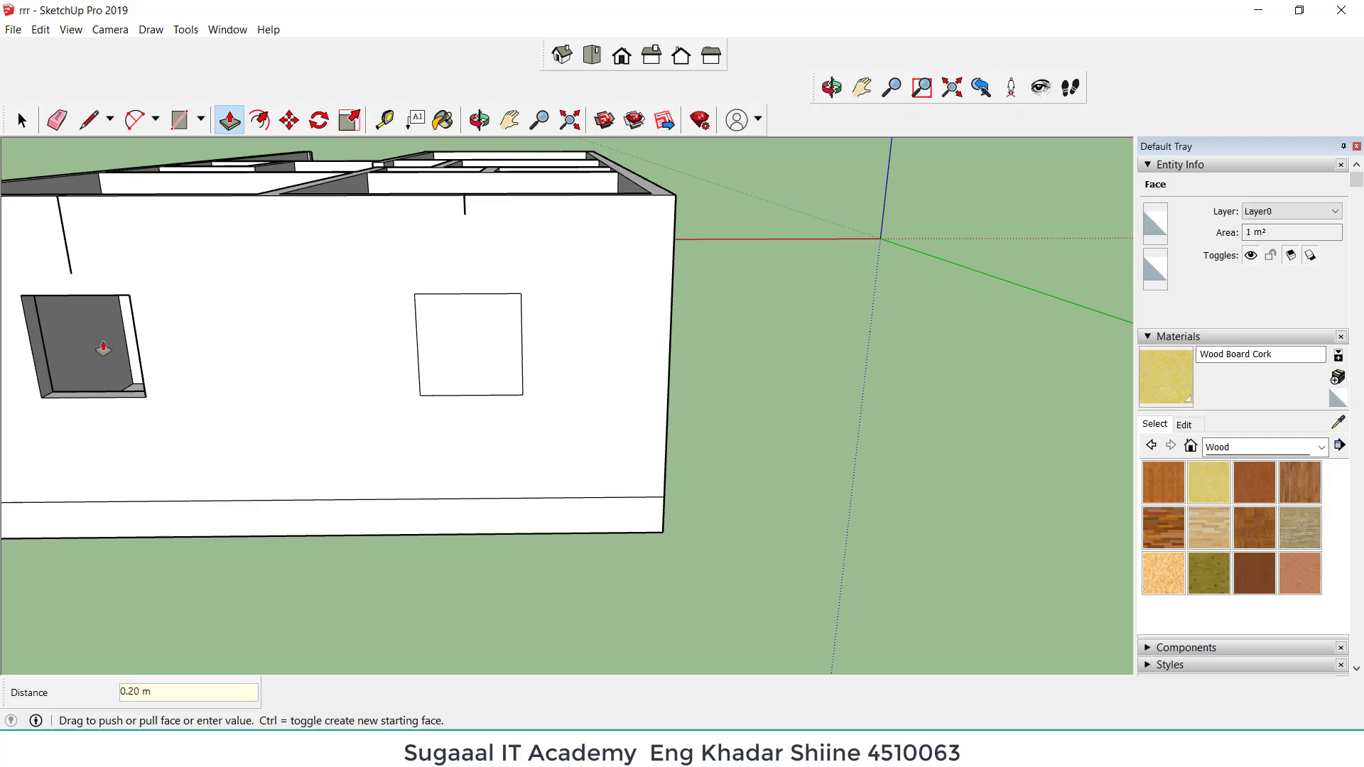
pyautogui.click(453, 350)
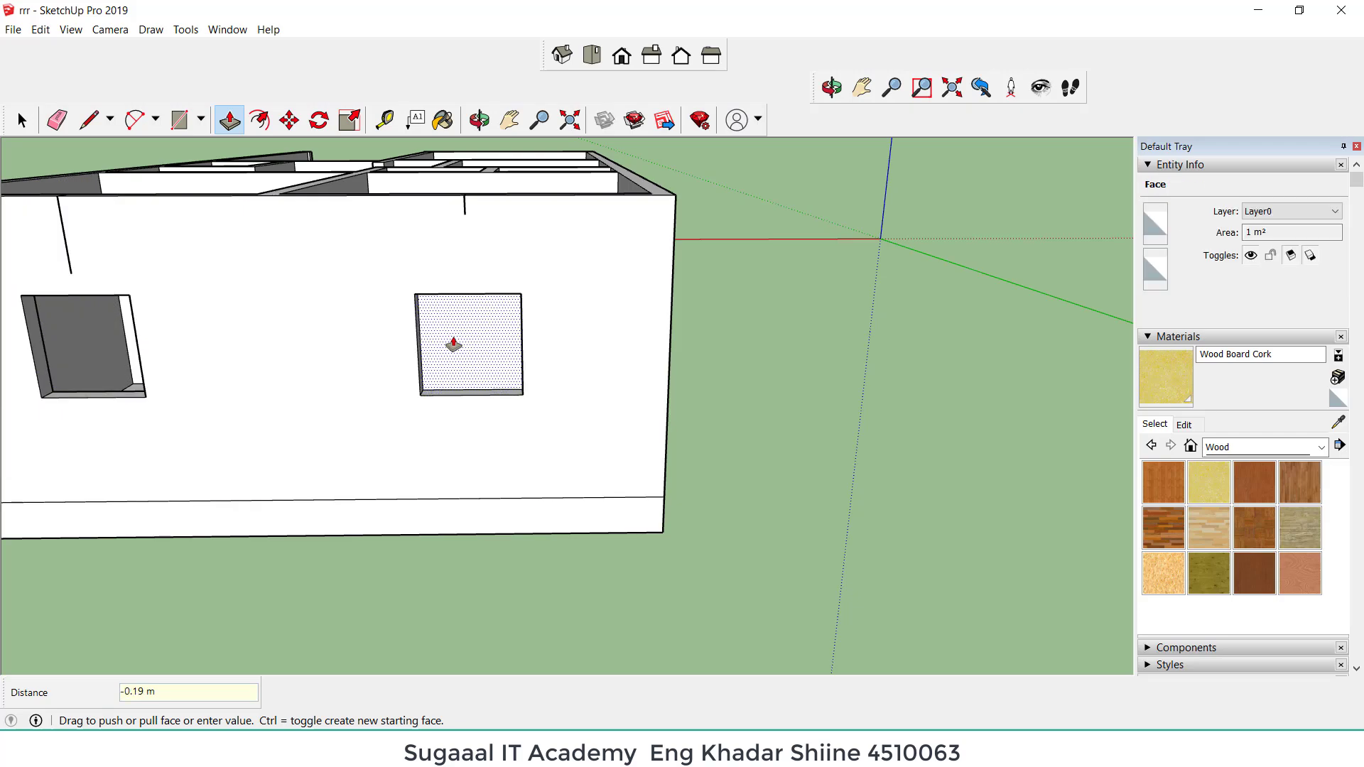
pyautogui.write('0.2')
pyautogui.press('Return')
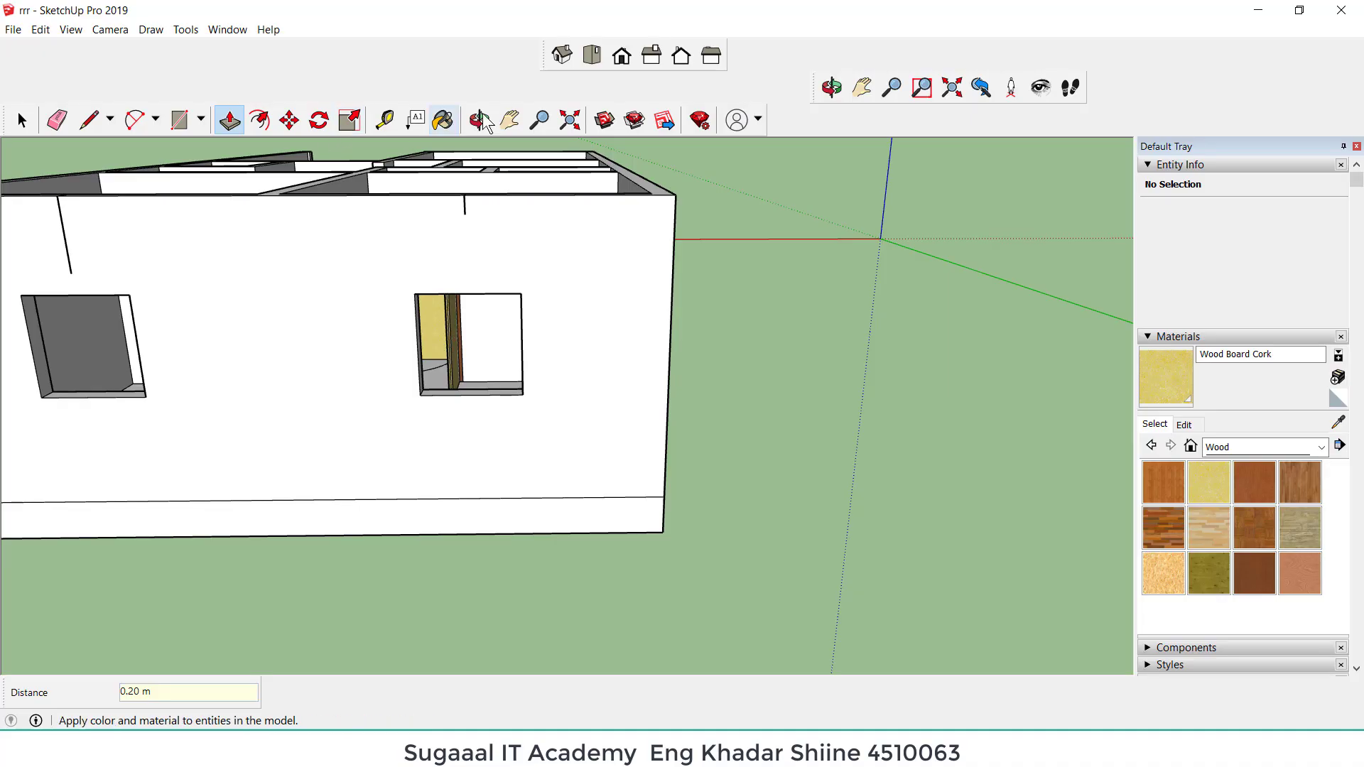
# Step: Erase both midpoint lines on the back wall, including the short segments across the wall top
pyautogui.click(682, 62)
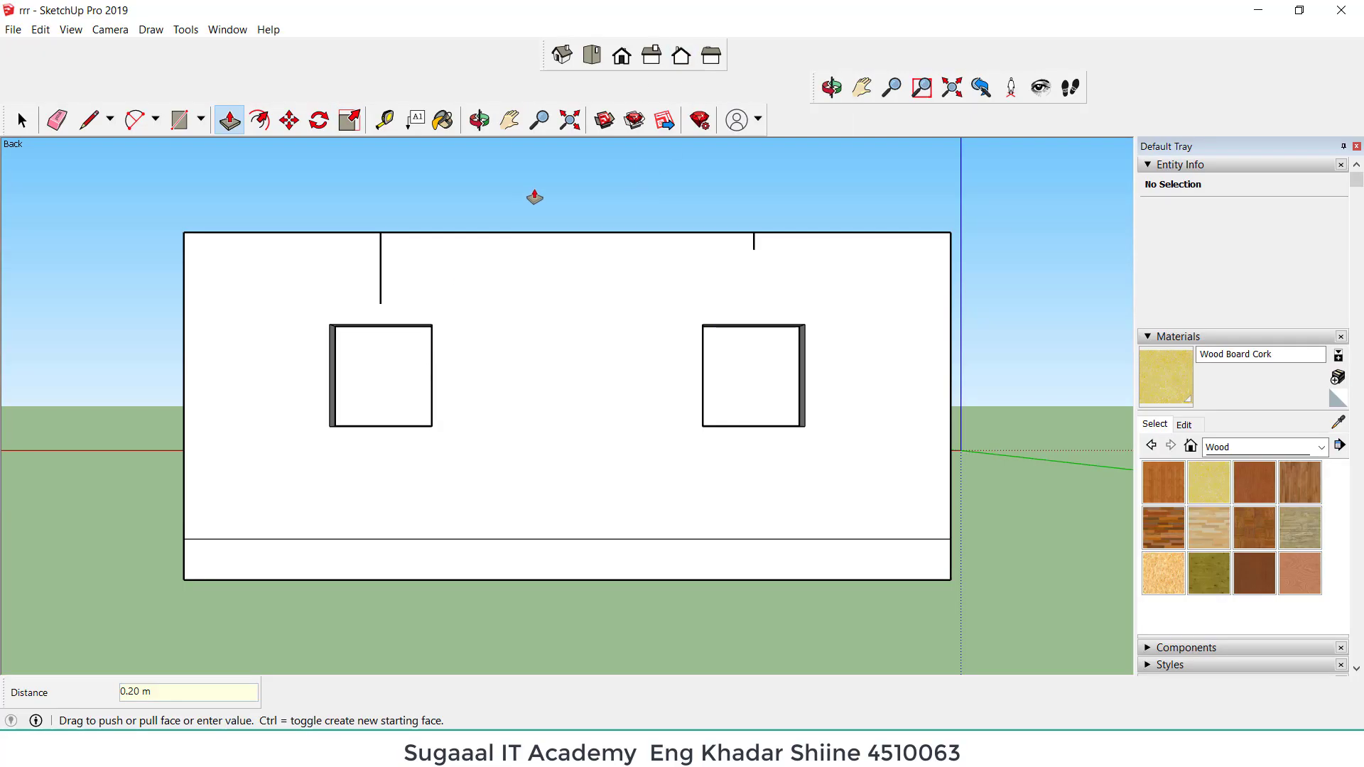
pyautogui.click(479, 120)
pyautogui.moveTo(465, 330)
pyautogui.mouseDown()
pyautogui.moveTo(497, 426)
pyautogui.moveTo(668, 402)
pyautogui.mouseUp()
pyautogui.click(71, 125)
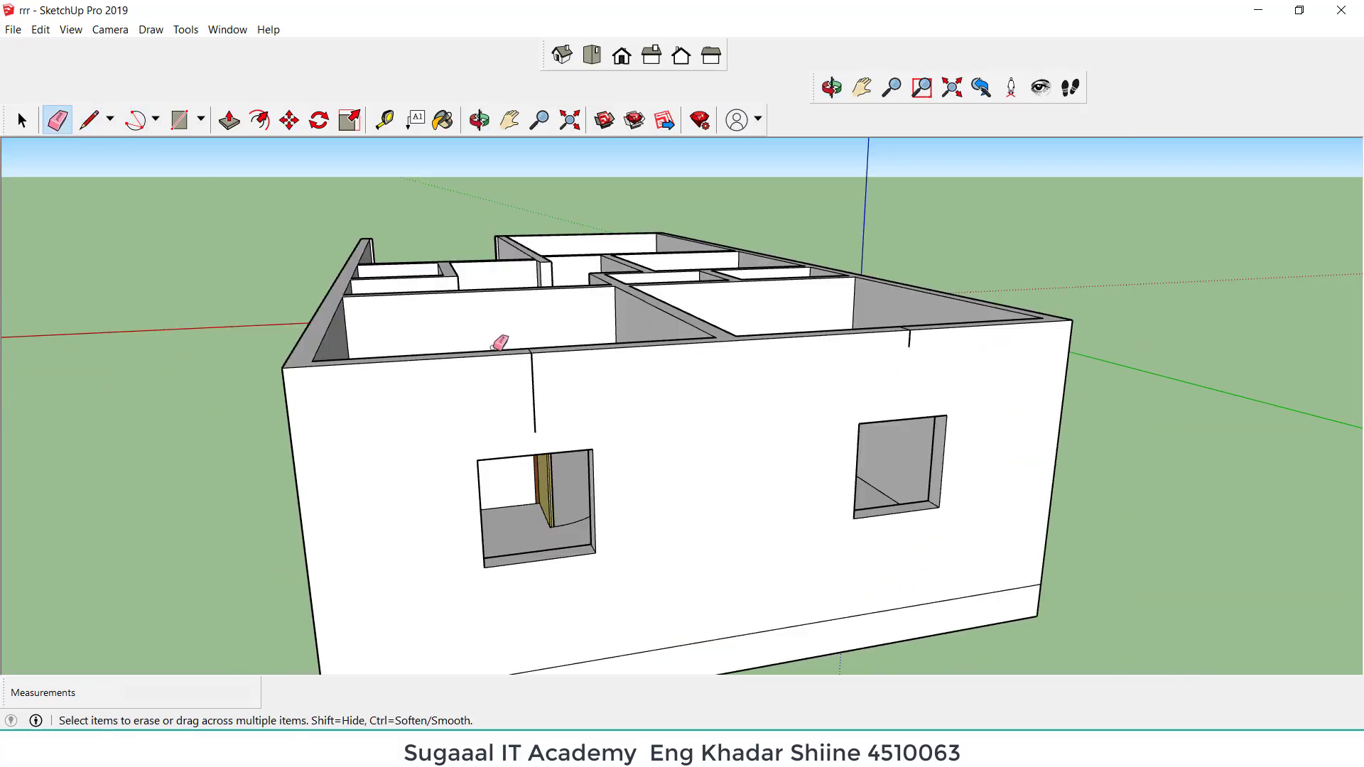
pyautogui.scroll(3, 533, 386)
pyautogui.click(536, 390)
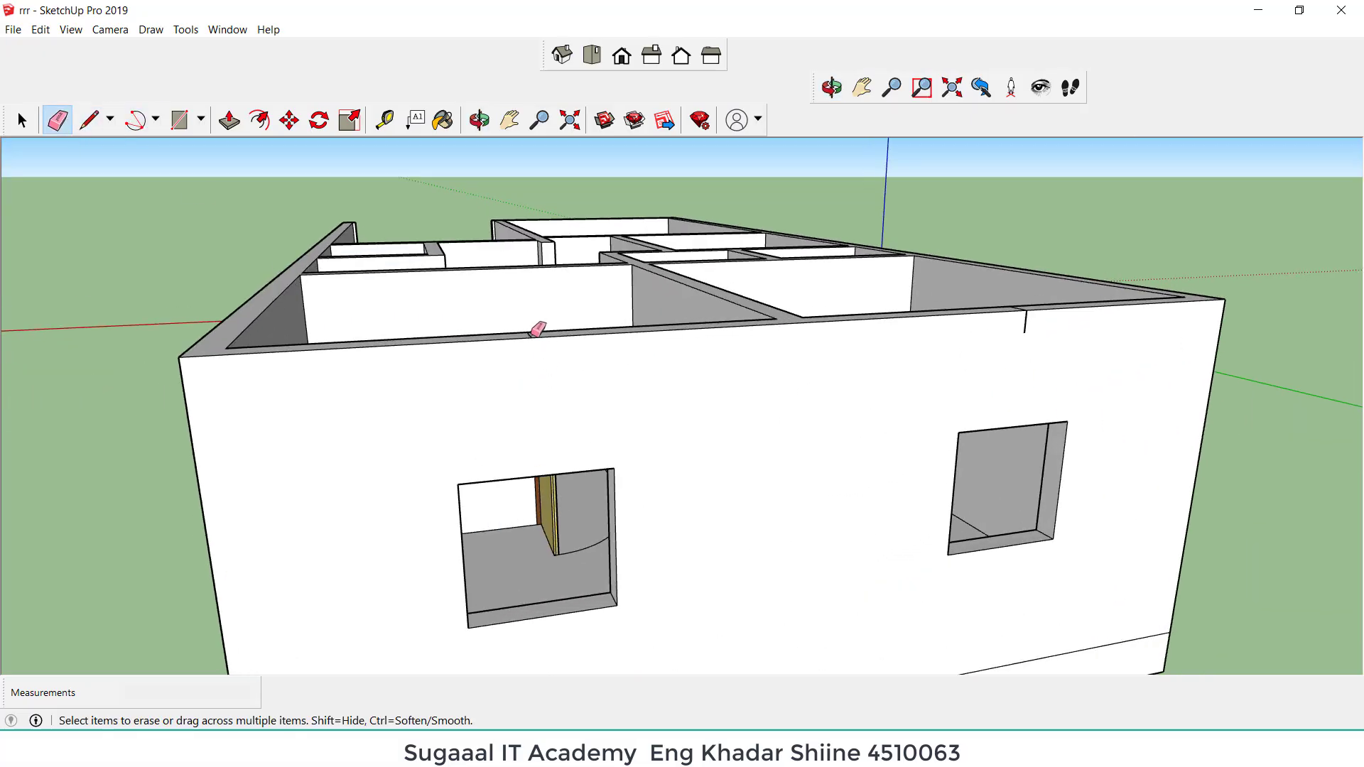
pyautogui.scroll(3, 540, 334)
pyautogui.scroll(-3, 772, 391)
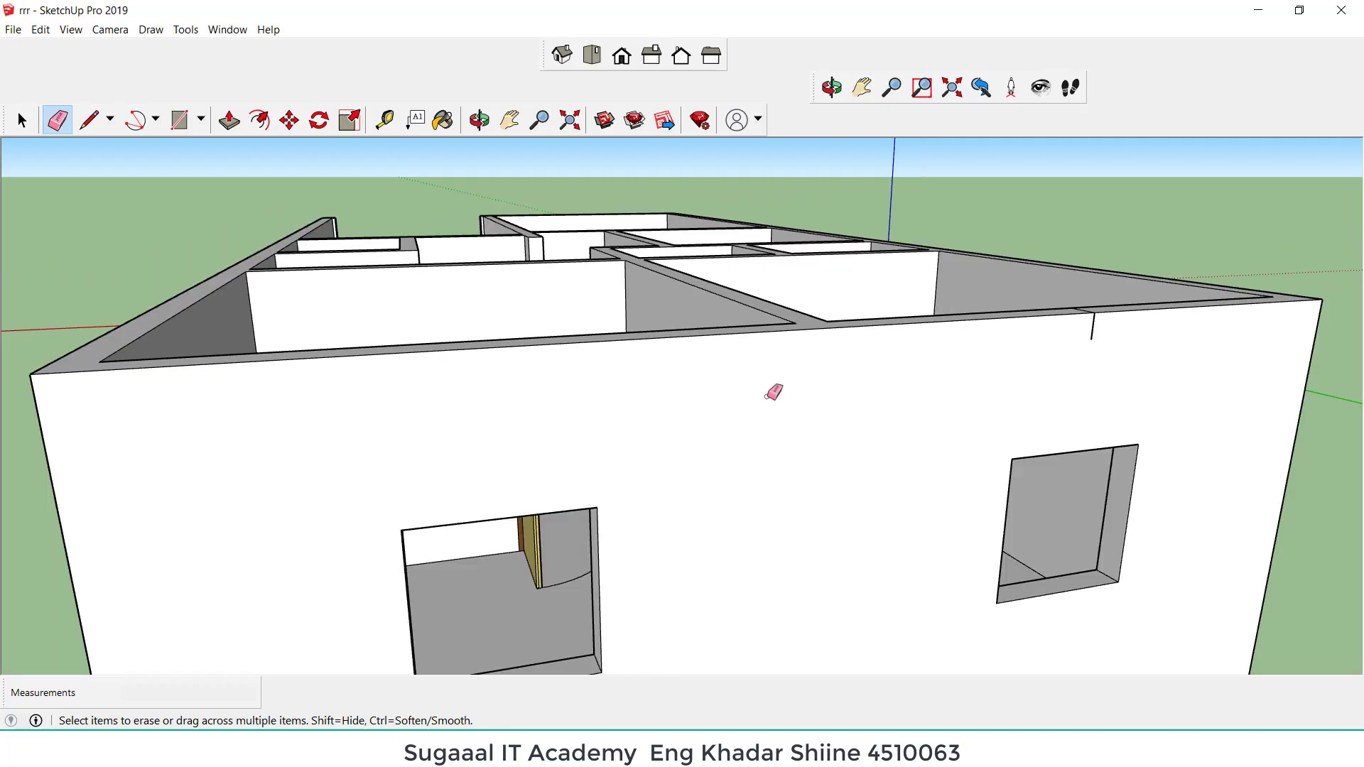
pyautogui.scroll(5, 1107, 307)
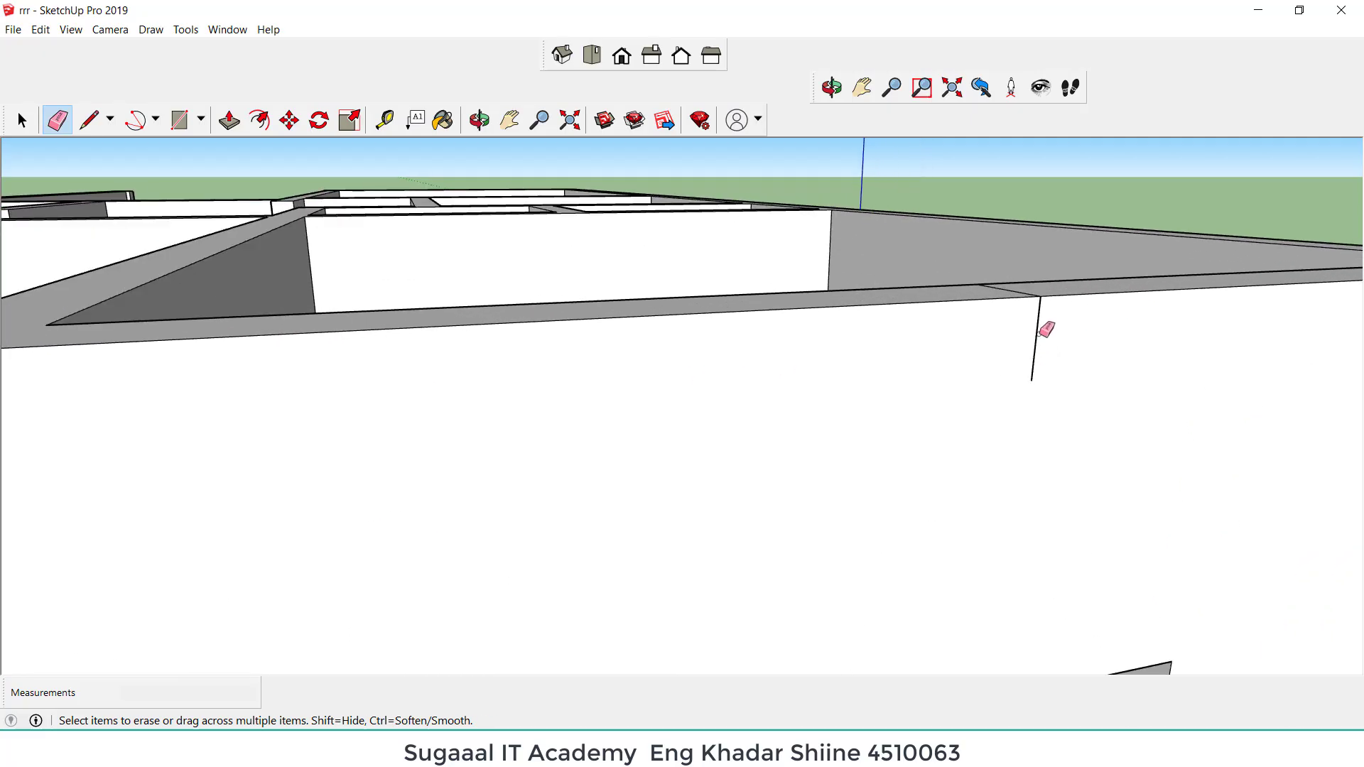
pyautogui.click(1038, 329)
pyautogui.click(1017, 292)
pyautogui.scroll(-2, 864, 313)
pyautogui.scroll(-4, 870, 308)
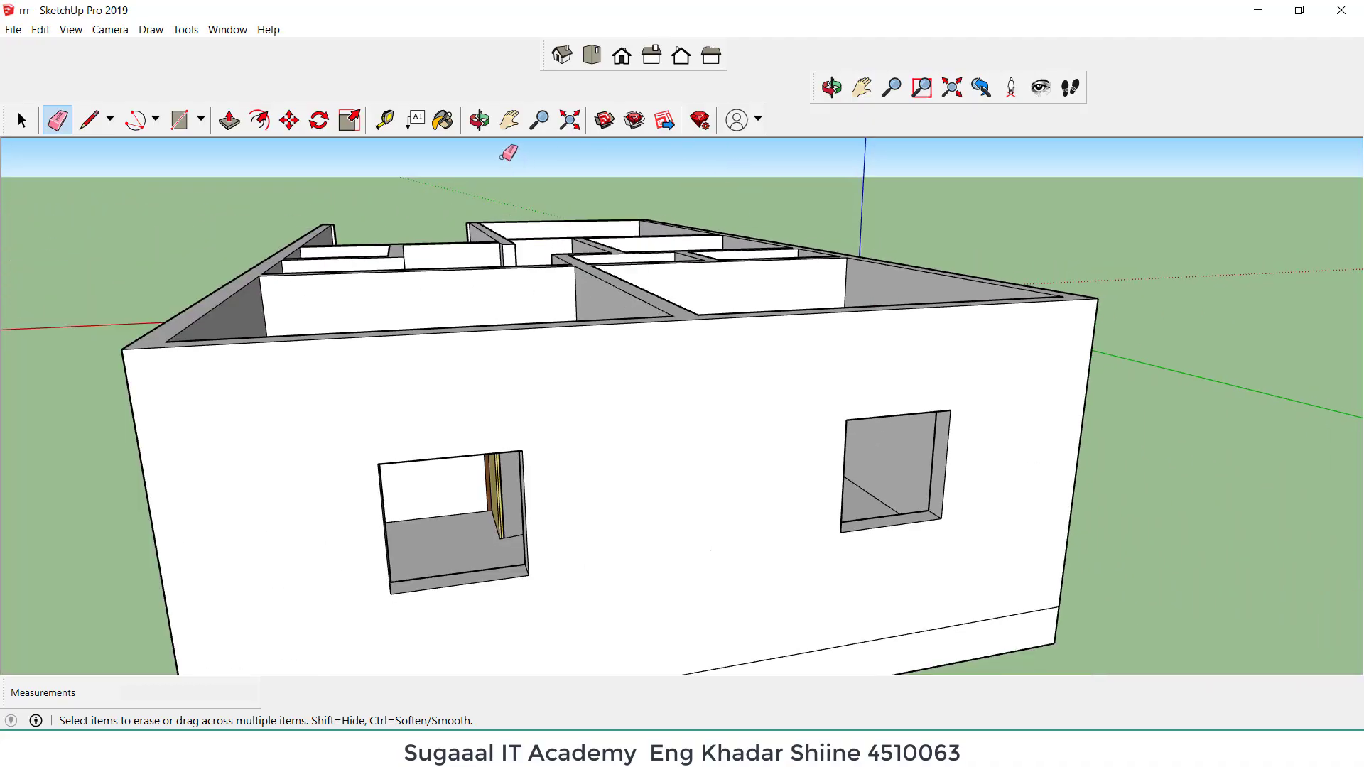
# Step: Place a horizontal guide on the tiled front wall 2.1 m above the foundation line
pyautogui.click(480, 120)
pyautogui.moveTo(466, 390)
pyautogui.mouseDown()
pyautogui.moveTo(557, 448)
pyautogui.moveTo(1037, 493)
pyautogui.moveTo(973, 392)
pyautogui.mouseUp()
pyautogui.scroll(5, 745, 299)
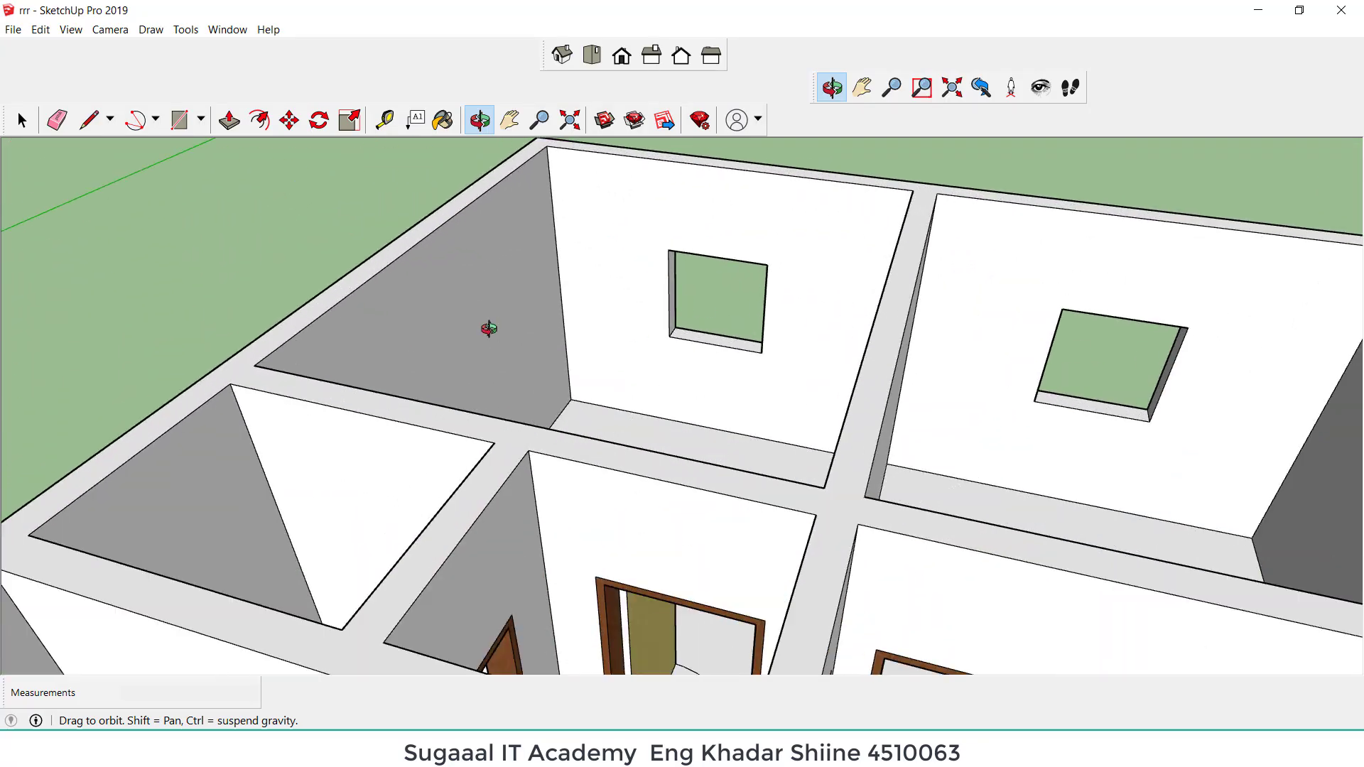
pyautogui.scroll(-6, 987, 353)
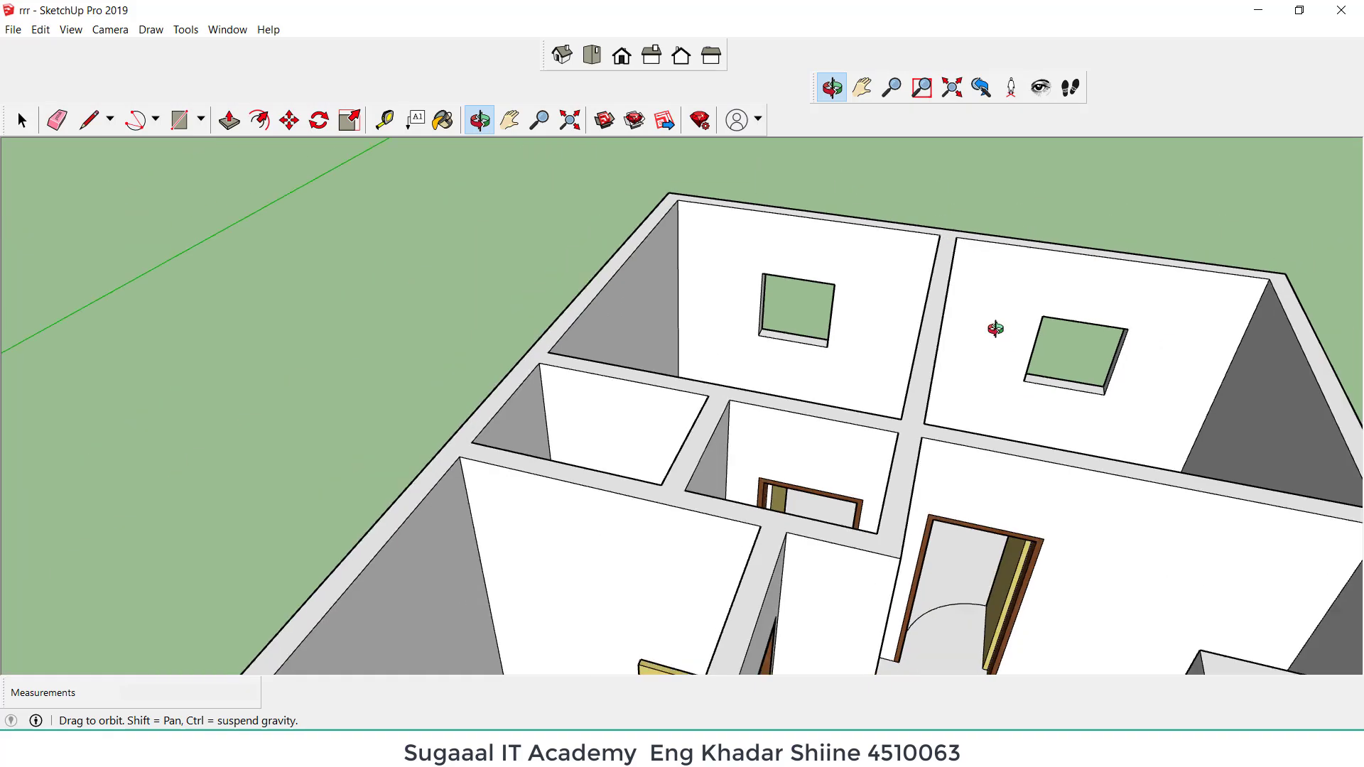
pyautogui.scroll(-5, 859, 394)
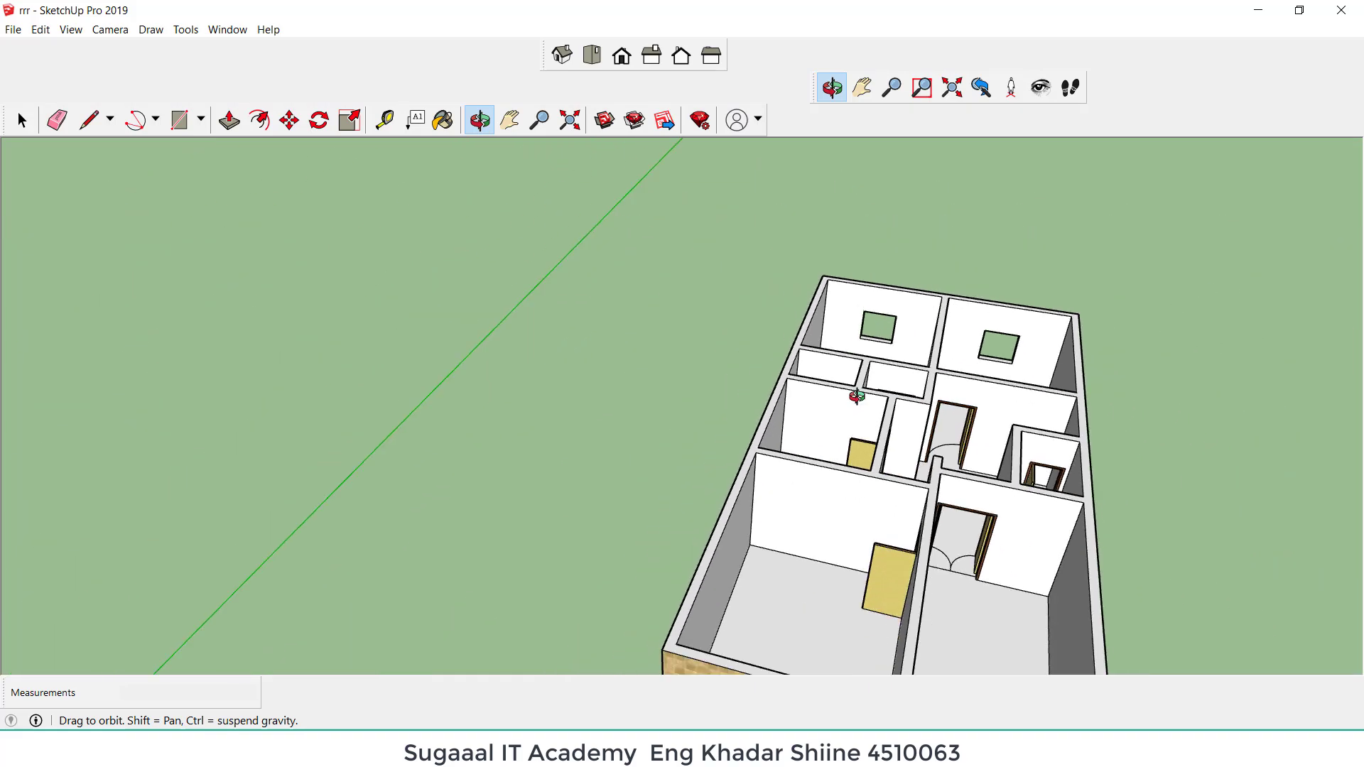
pyautogui.scroll(2, 844, 591)
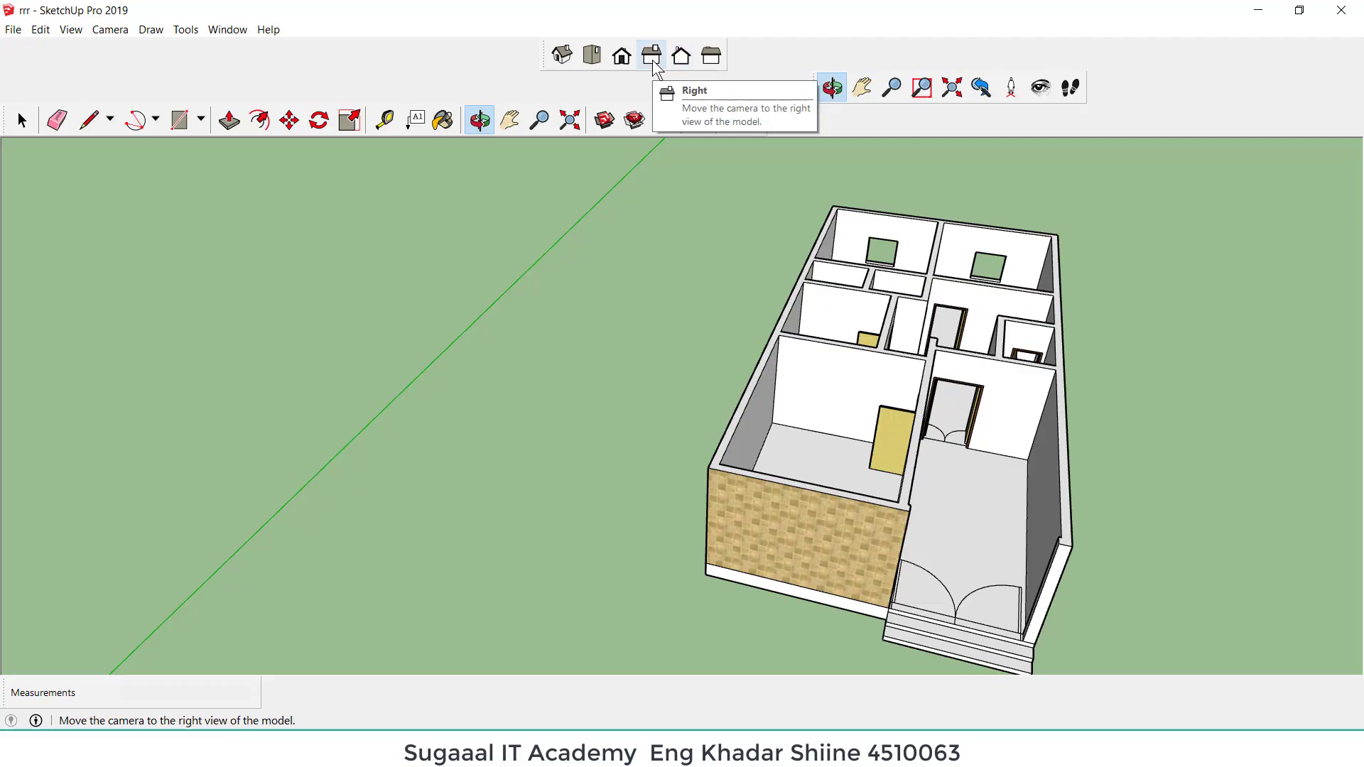
pyautogui.click(621, 58)
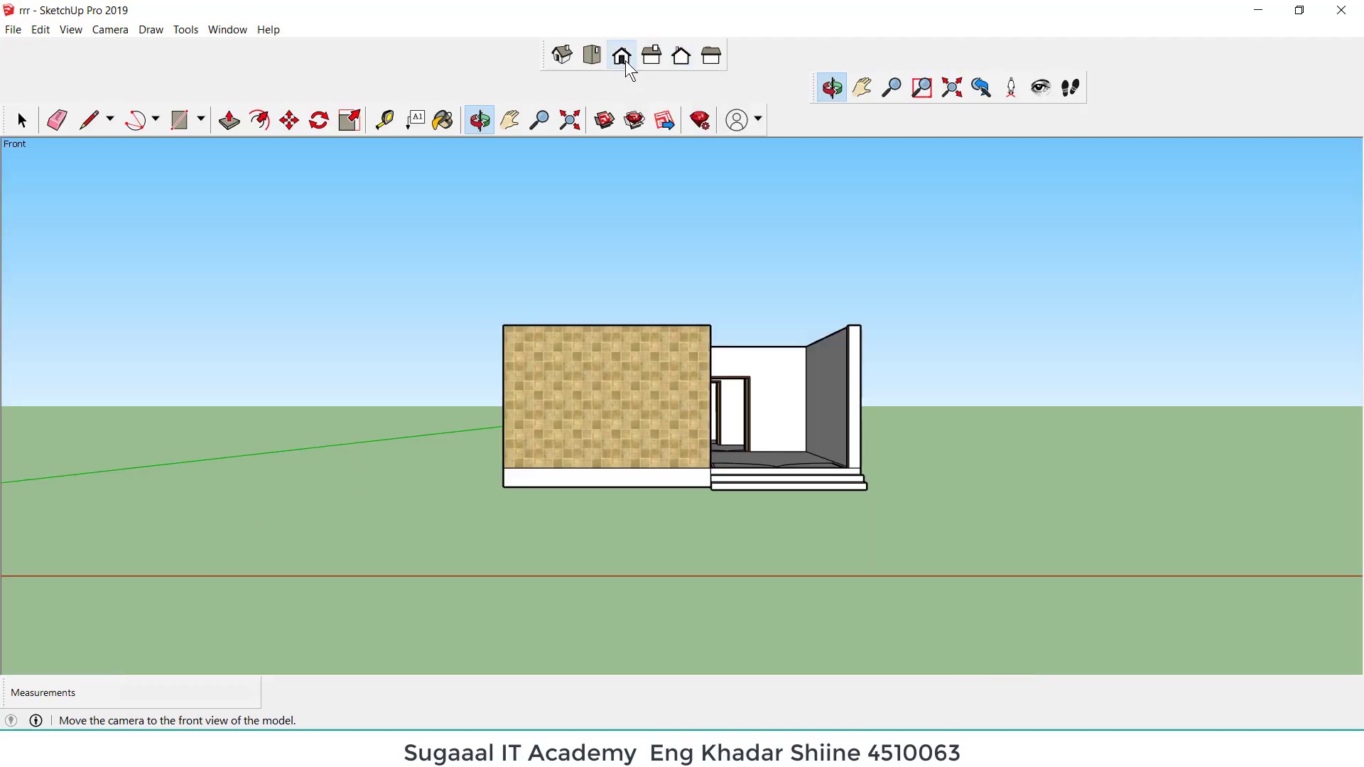
pyautogui.scroll(4, 599, 314)
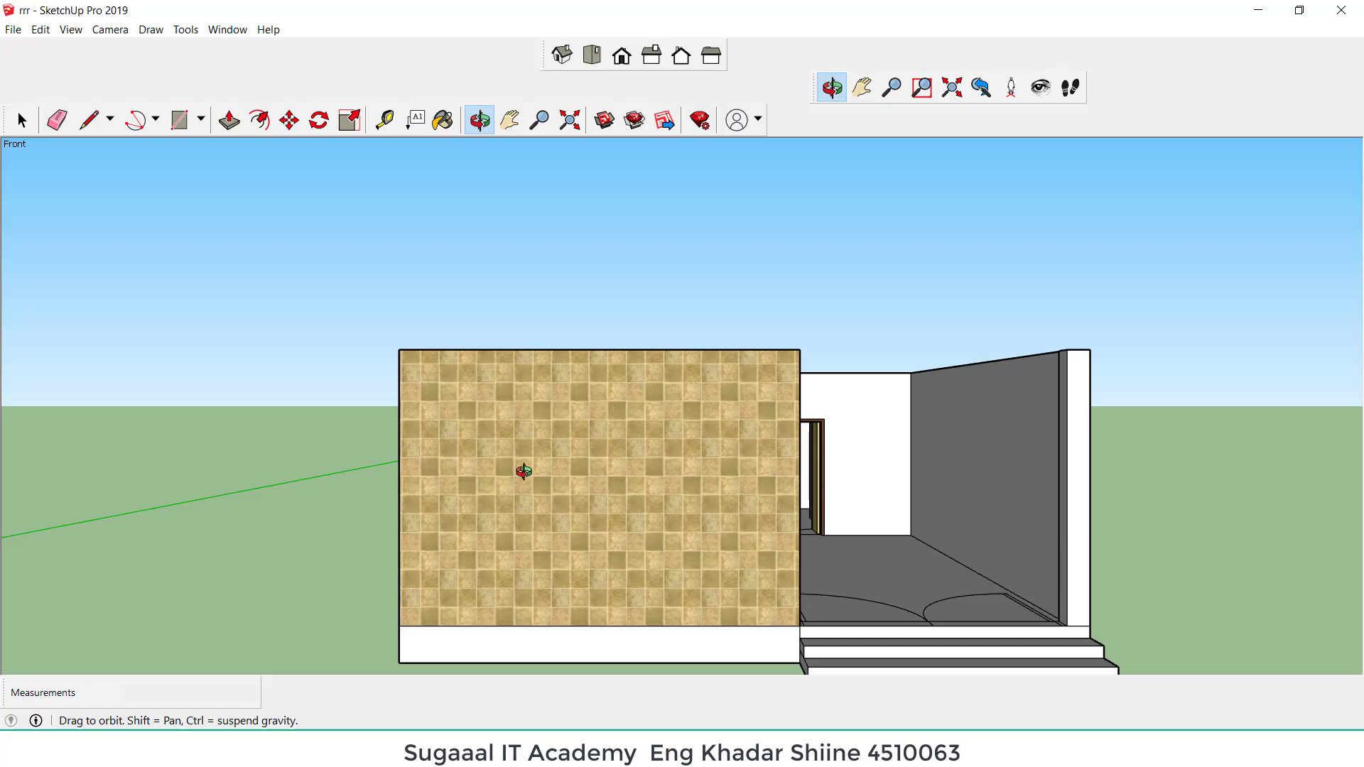
pyautogui.click(386, 120)
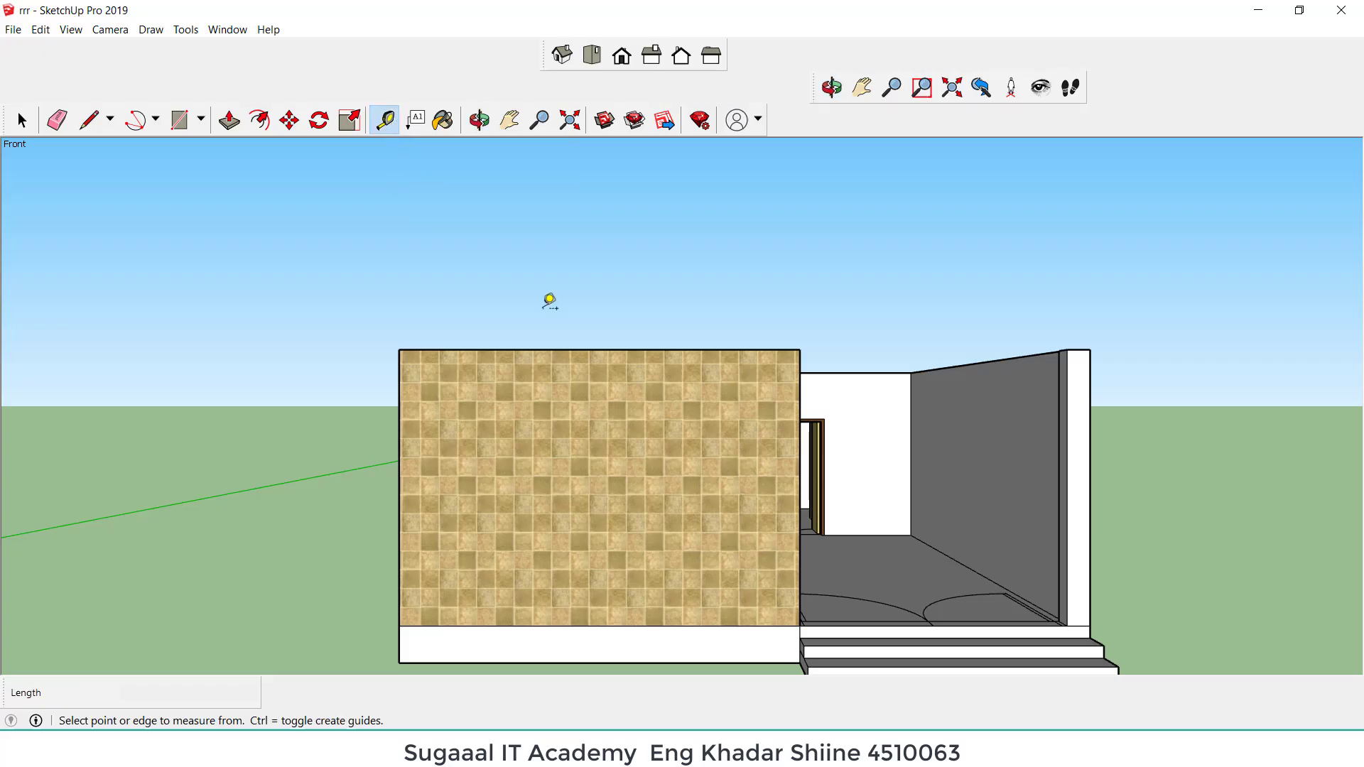
pyautogui.scroll(2, 632, 620)
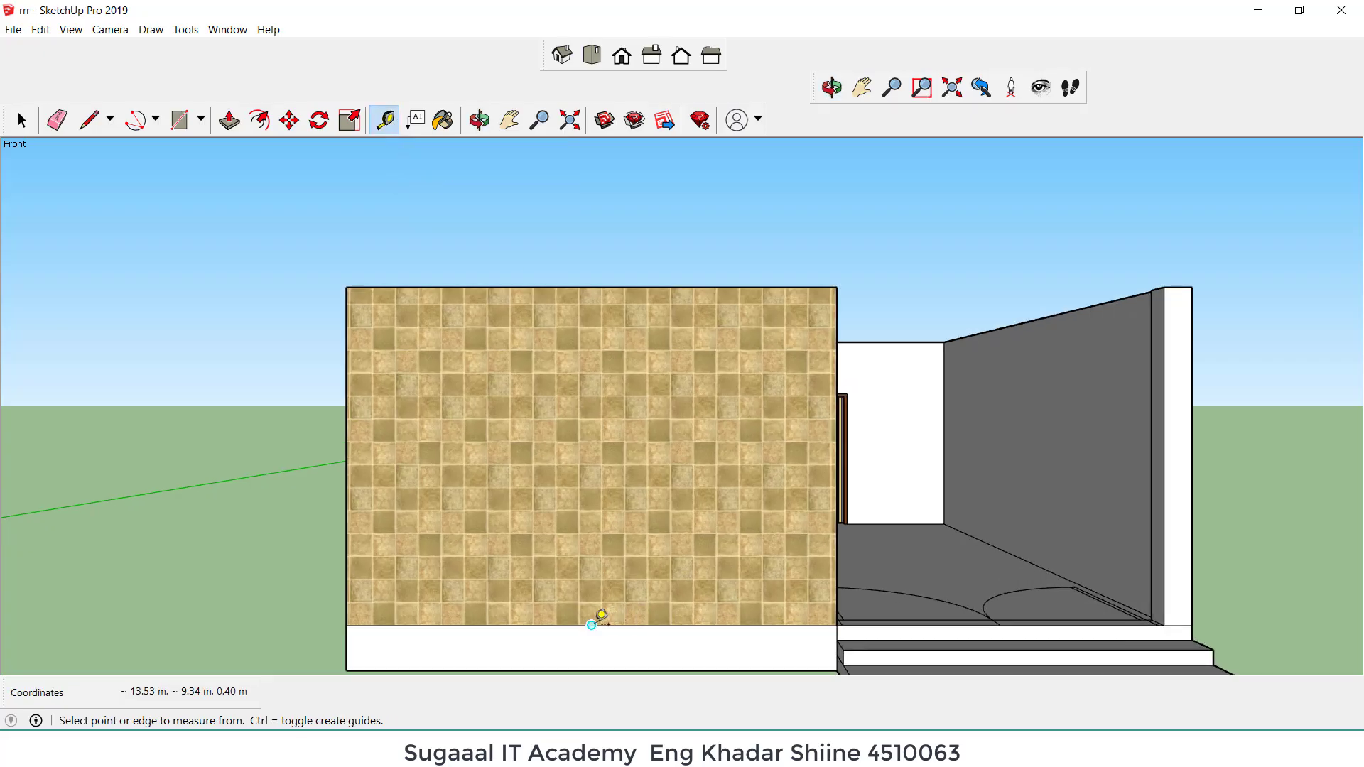
pyautogui.click(591, 625)
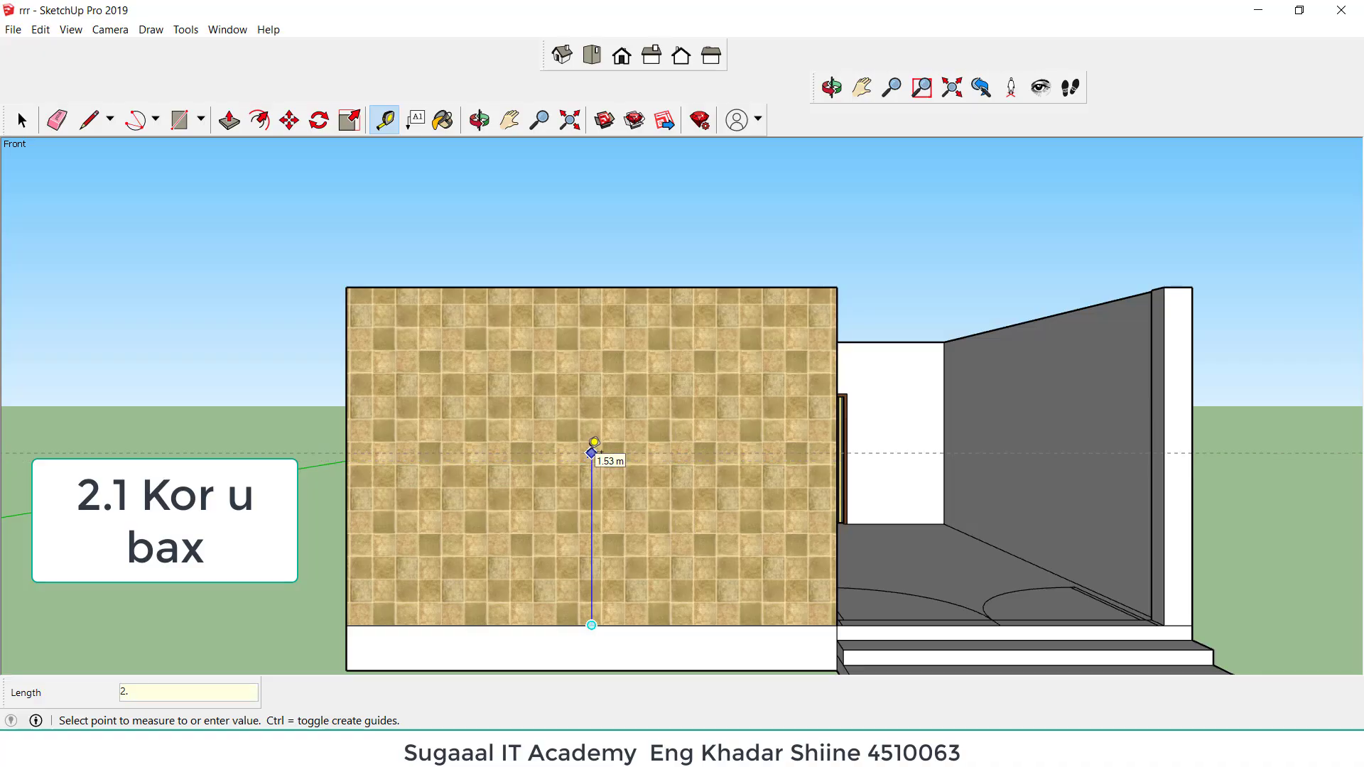
pyautogui.press('Return')
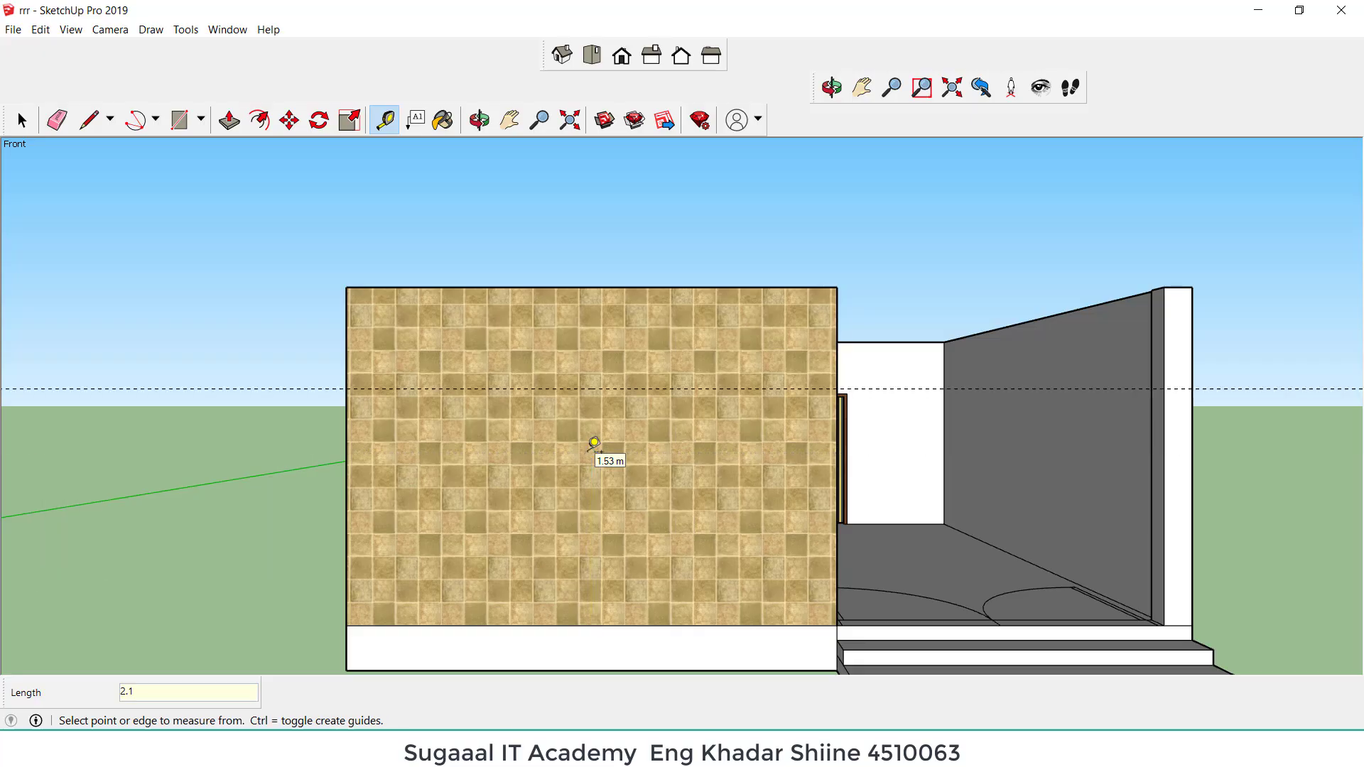
# Step: Place a second horizontal guide on the tiled front wall 1 m below the first guide
pyautogui.scroll(2, 581, 381)
pyautogui.click(522, 391)
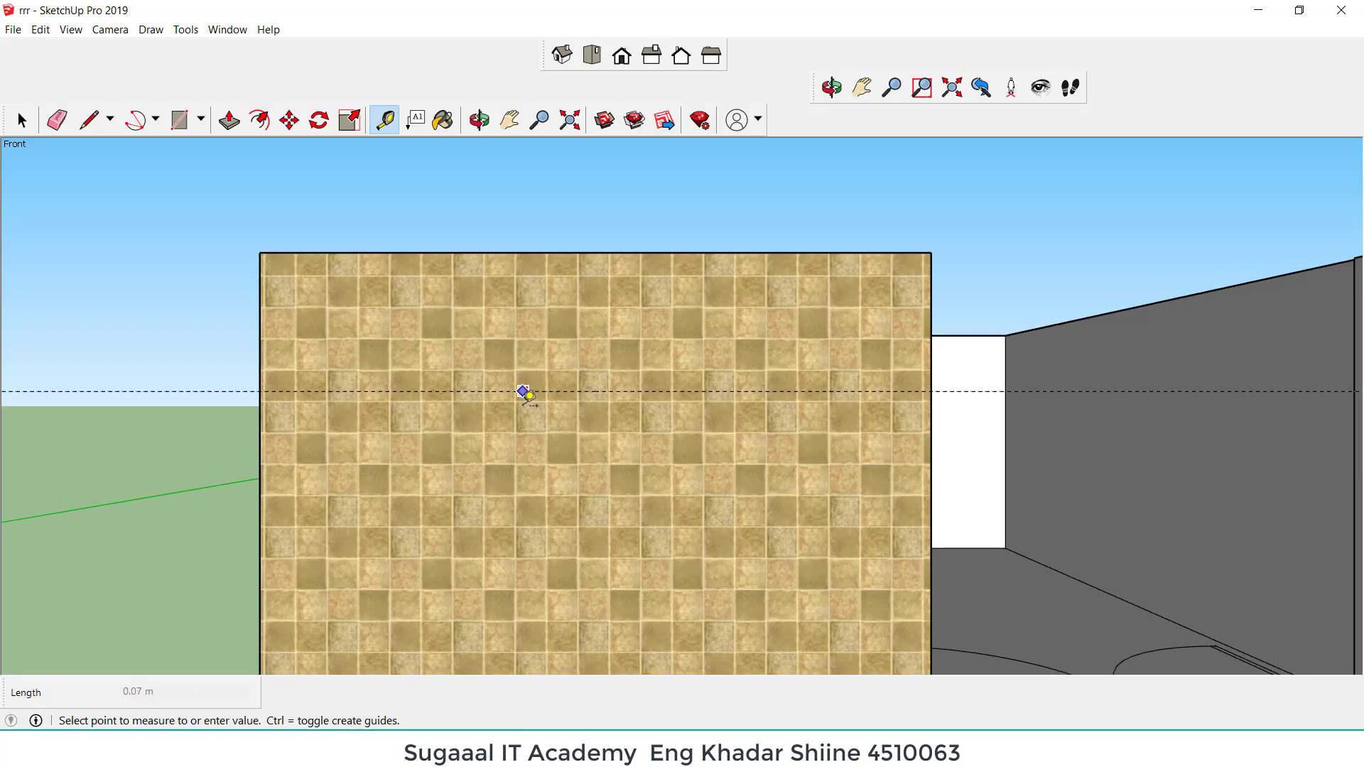
pyautogui.write('1')
pyautogui.press('Return')
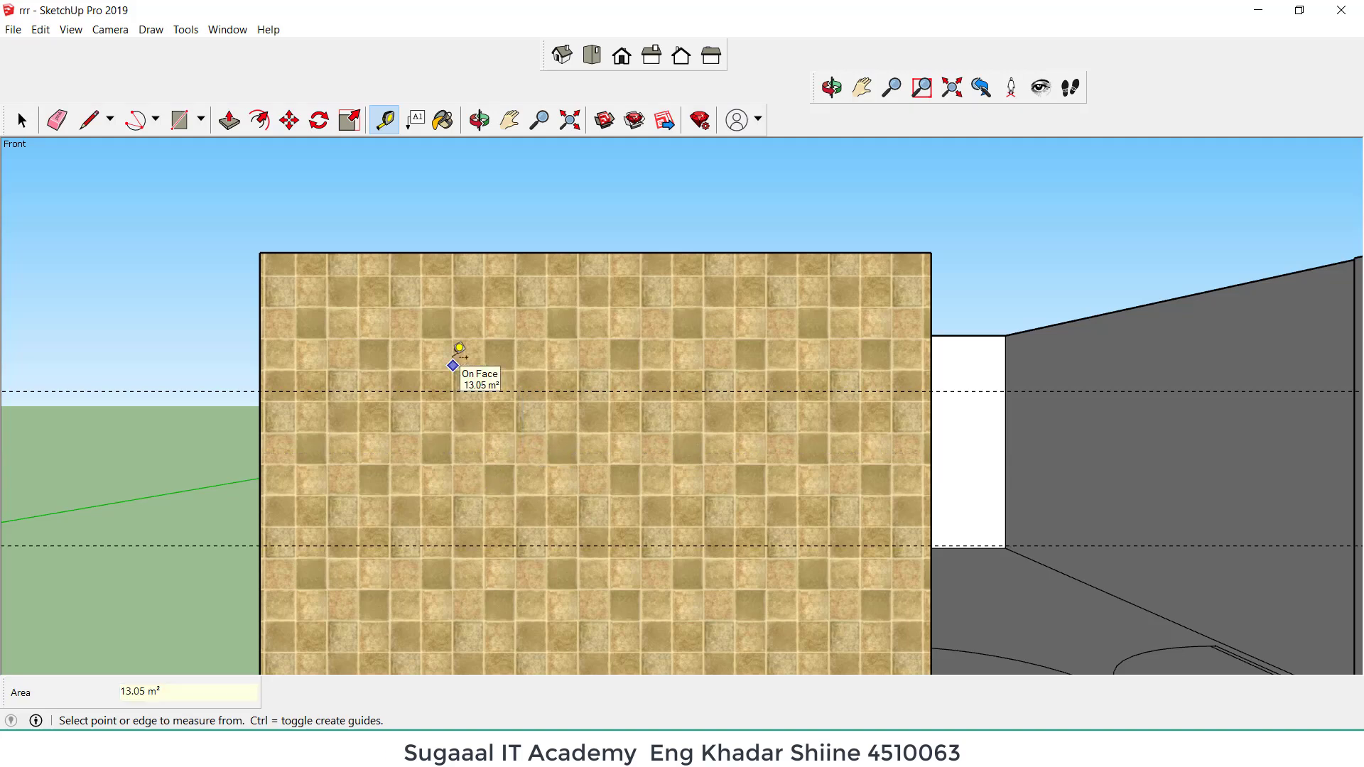
# Step: Draw a 0.20 m line across the front wall's top from its inner edge's midpoint and continue it a short way down the tiled face
pyautogui.click(480, 120)
pyautogui.moveTo(532, 296); pyautogui.dragTo(623, 430)
pyautogui.scroll(2, 623, 430)
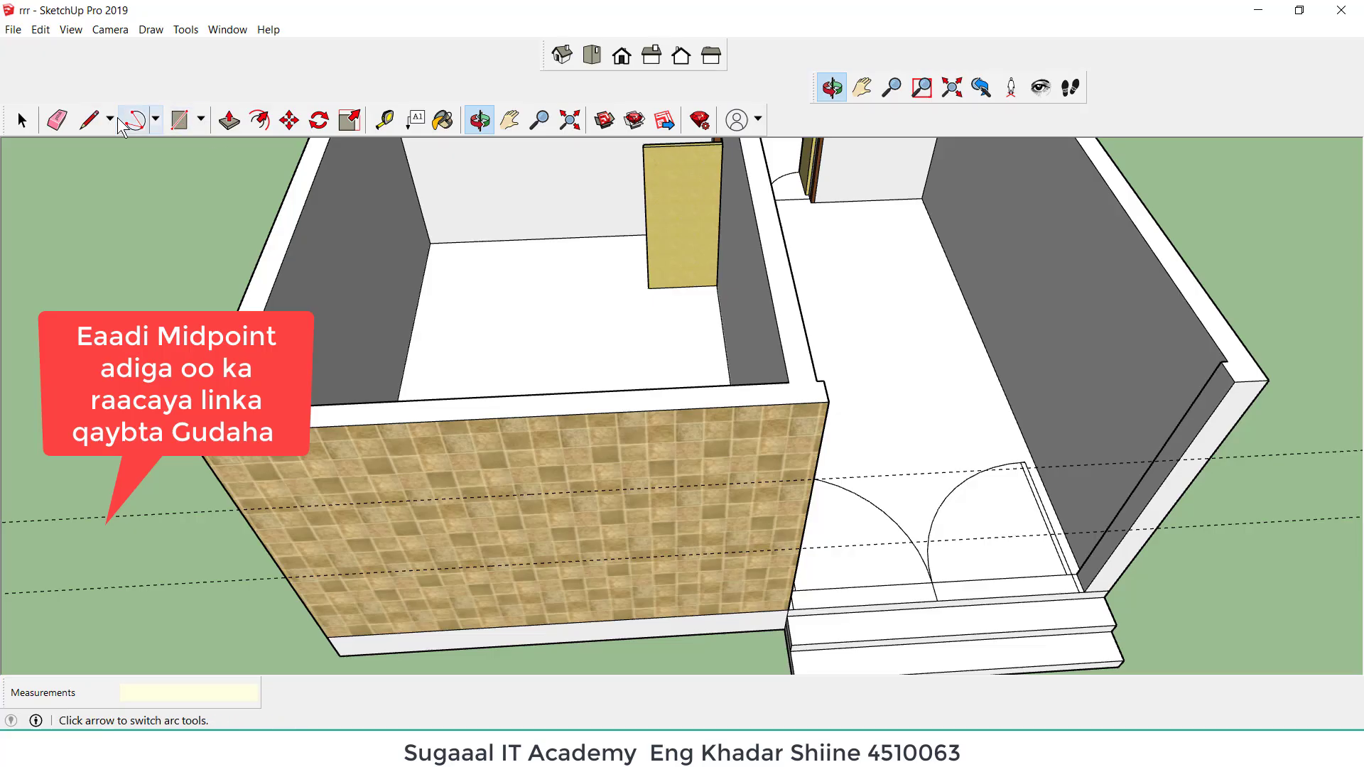
pyautogui.click(88, 120)
pyautogui.scroll(1, 385, 394)
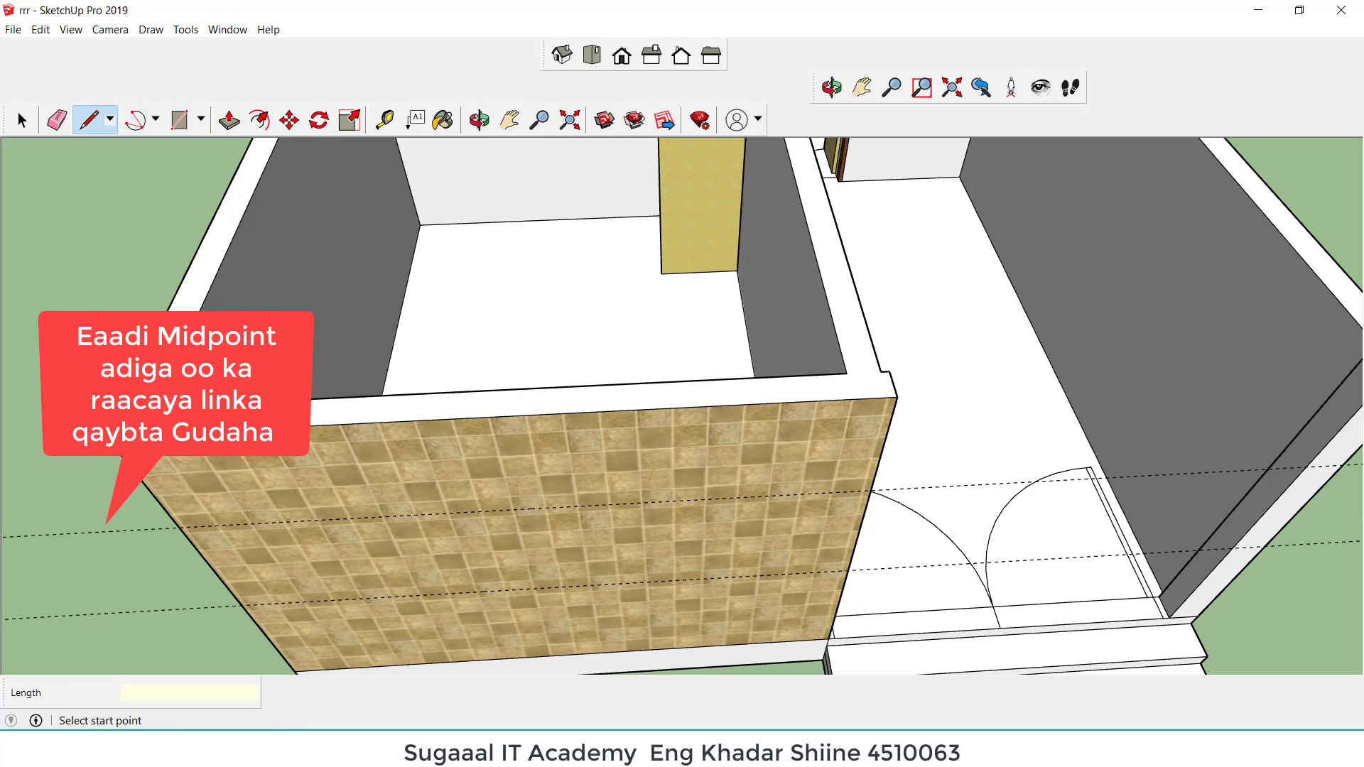
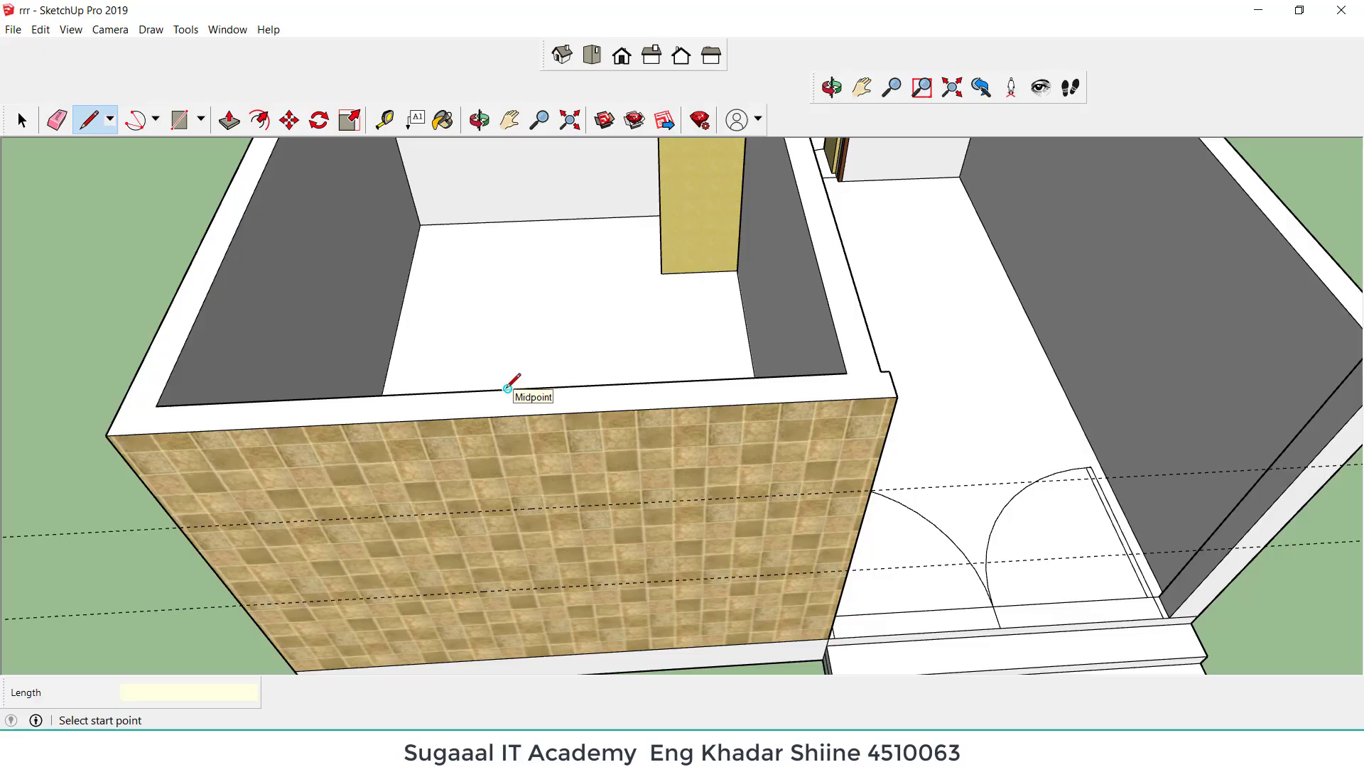
pyautogui.click(507, 388)
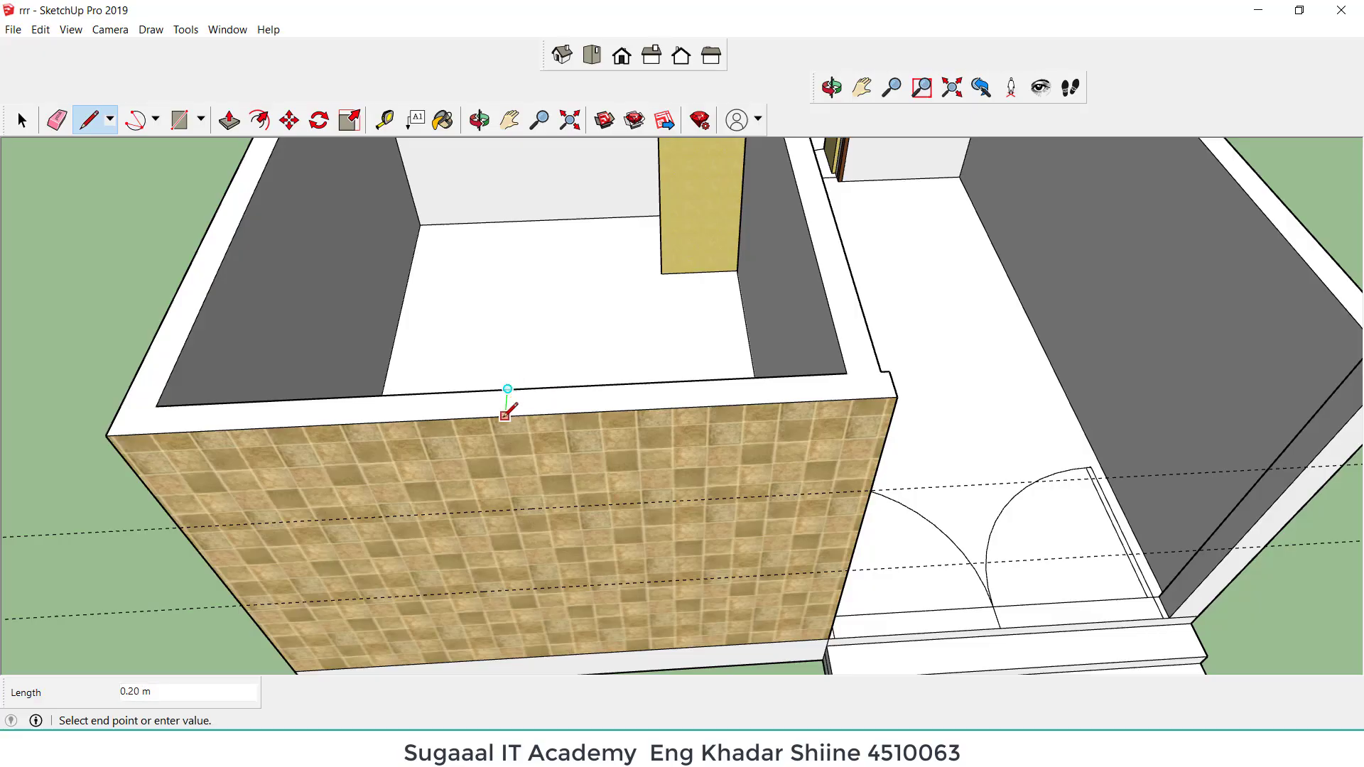
pyautogui.click(506, 413)
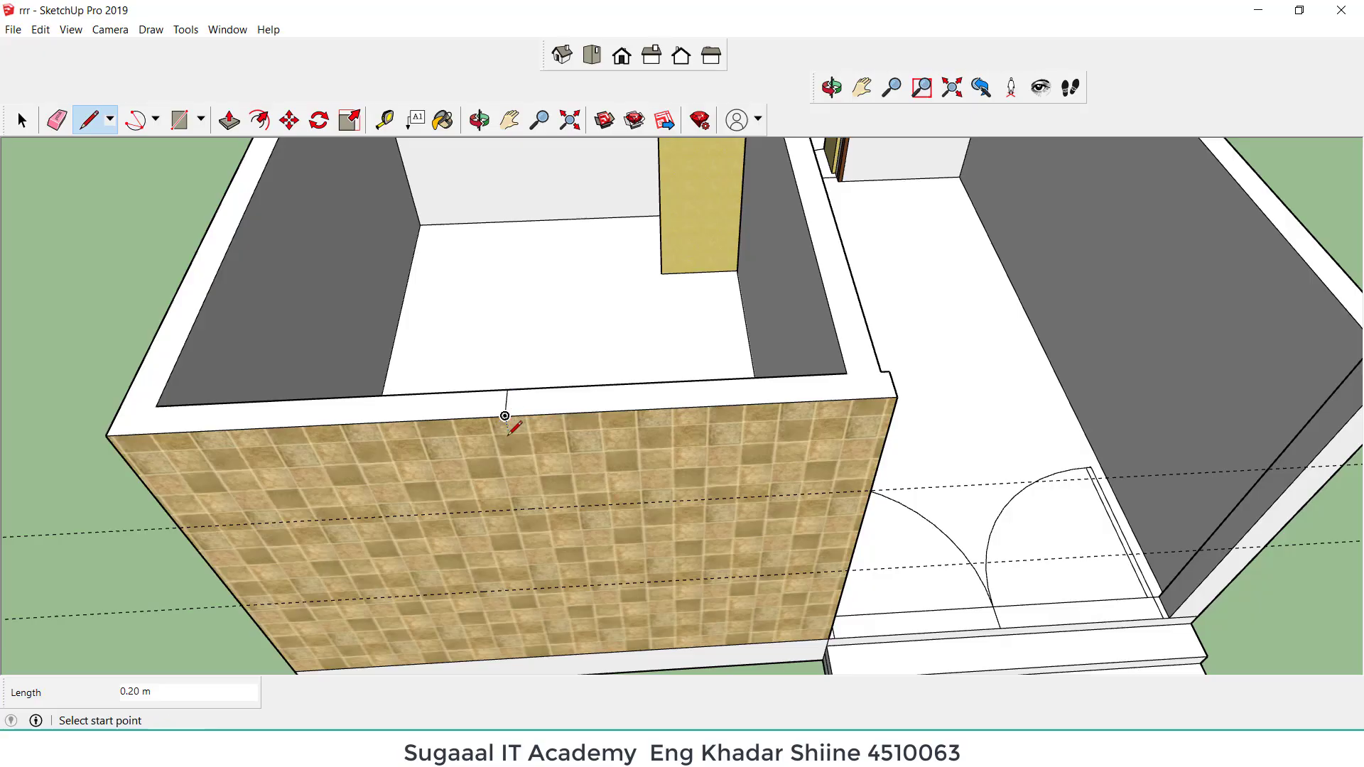
pyautogui.click(520, 477)
pyautogui.click(505, 415)
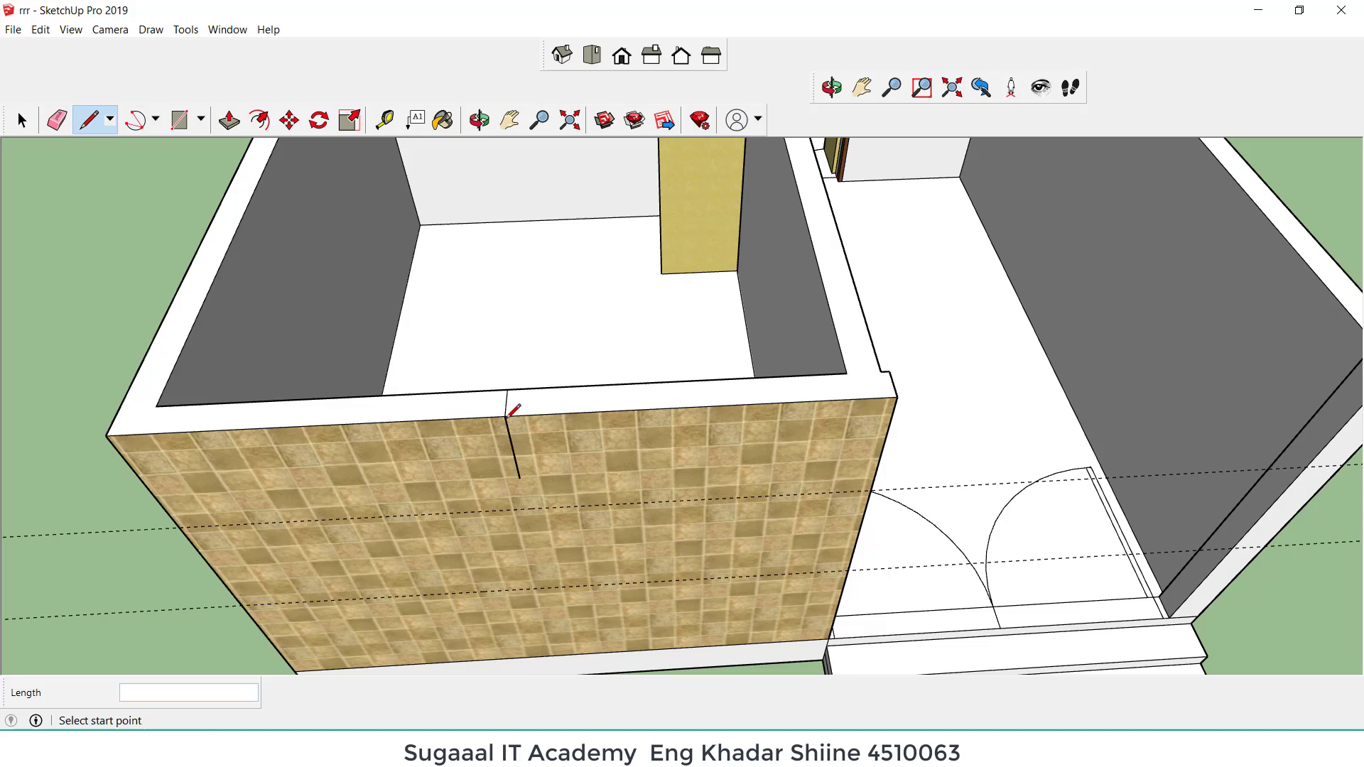
pyautogui.click(618, 58)
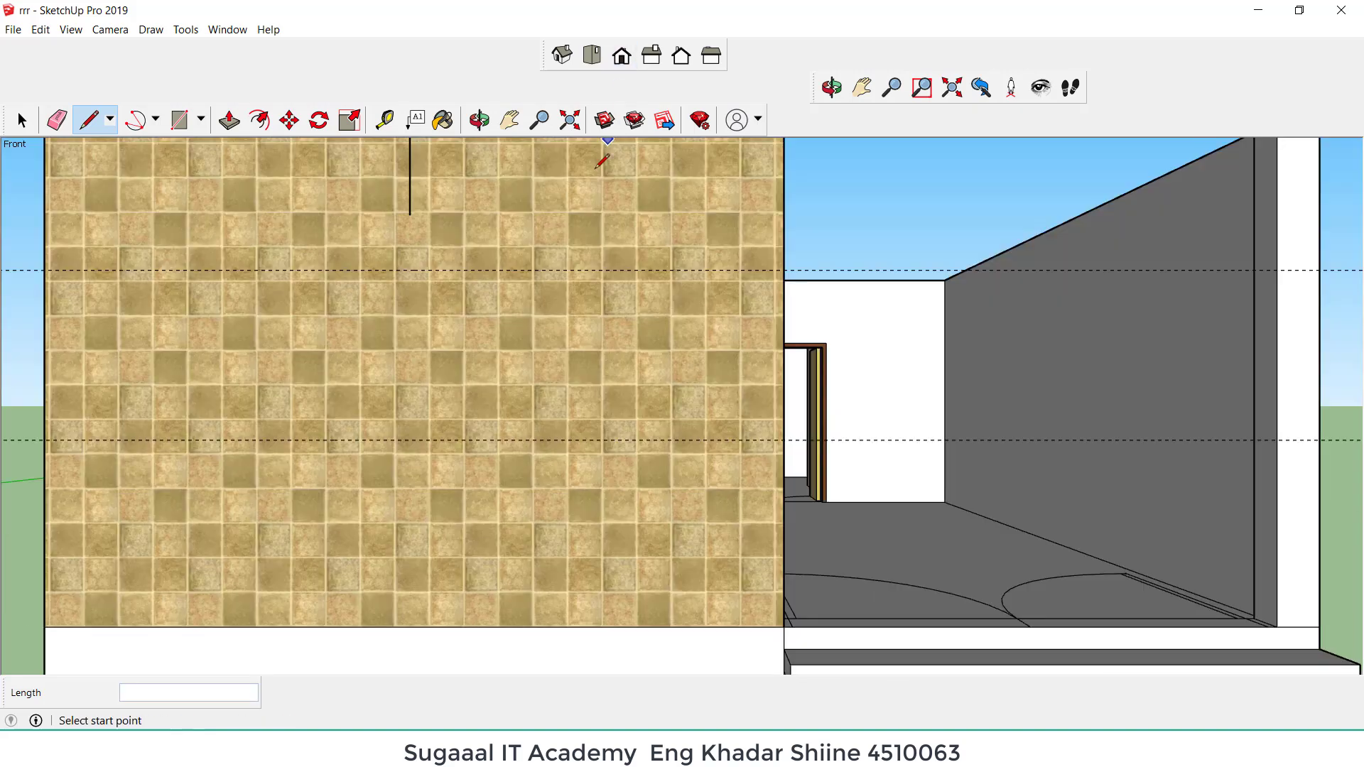
# Step: Place vertical guides 0.6 m to either side of the midpoint line on the tiled front wall
pyautogui.click(385, 120)
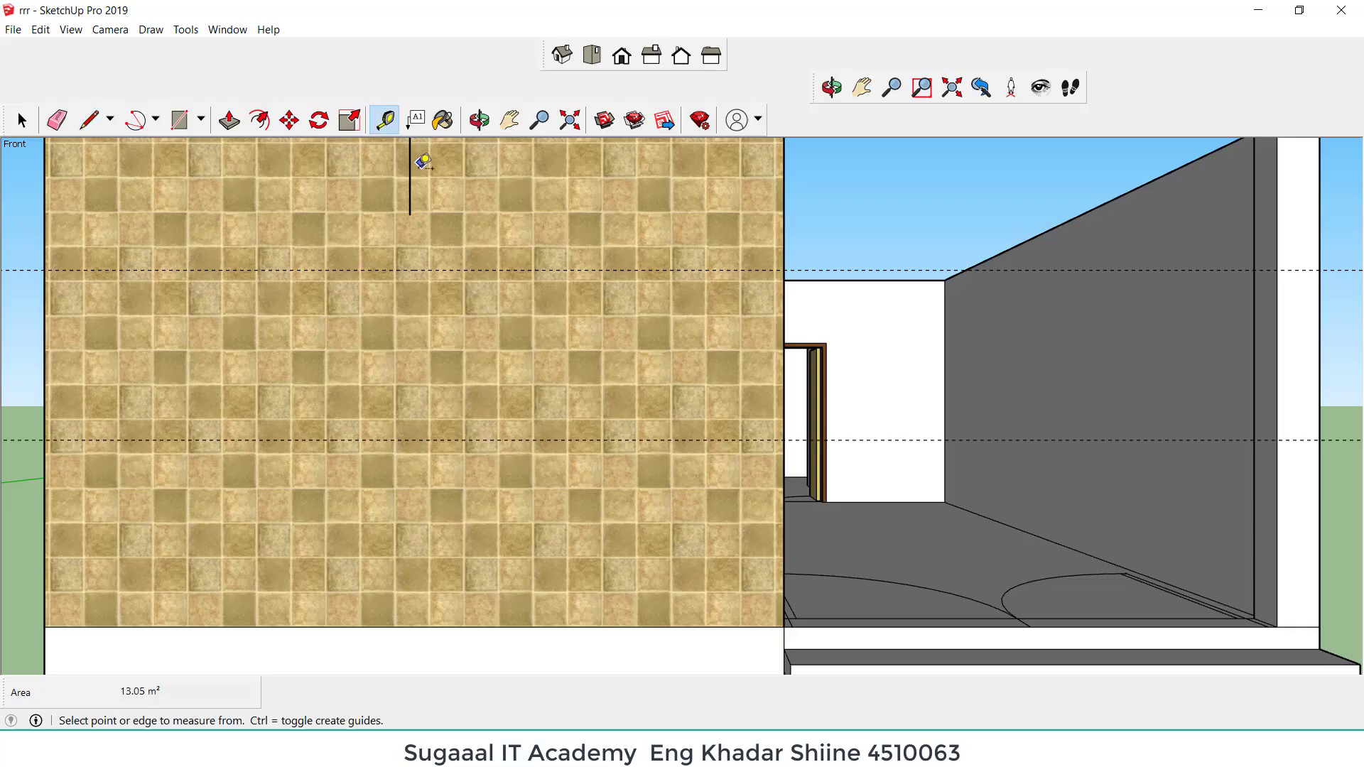
pyautogui.click(411, 165)
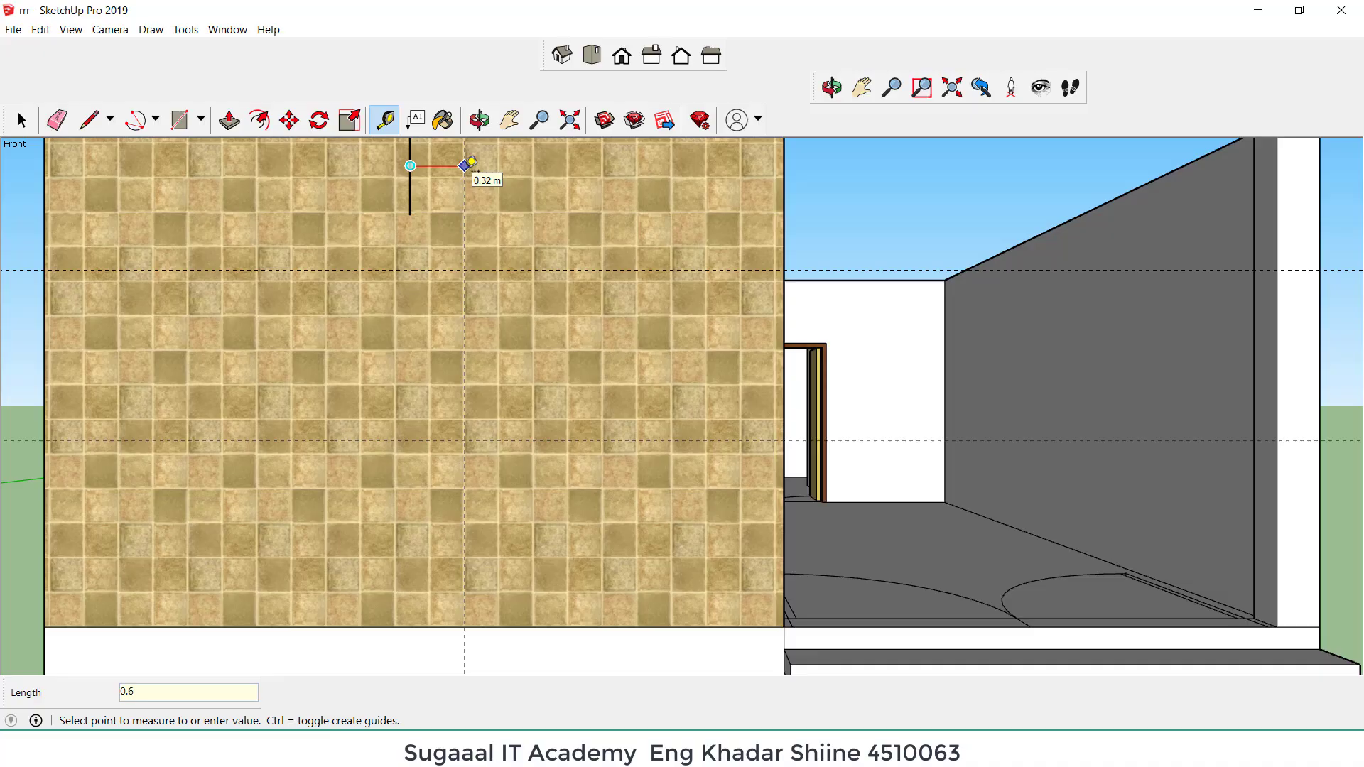
pyautogui.press('Return')
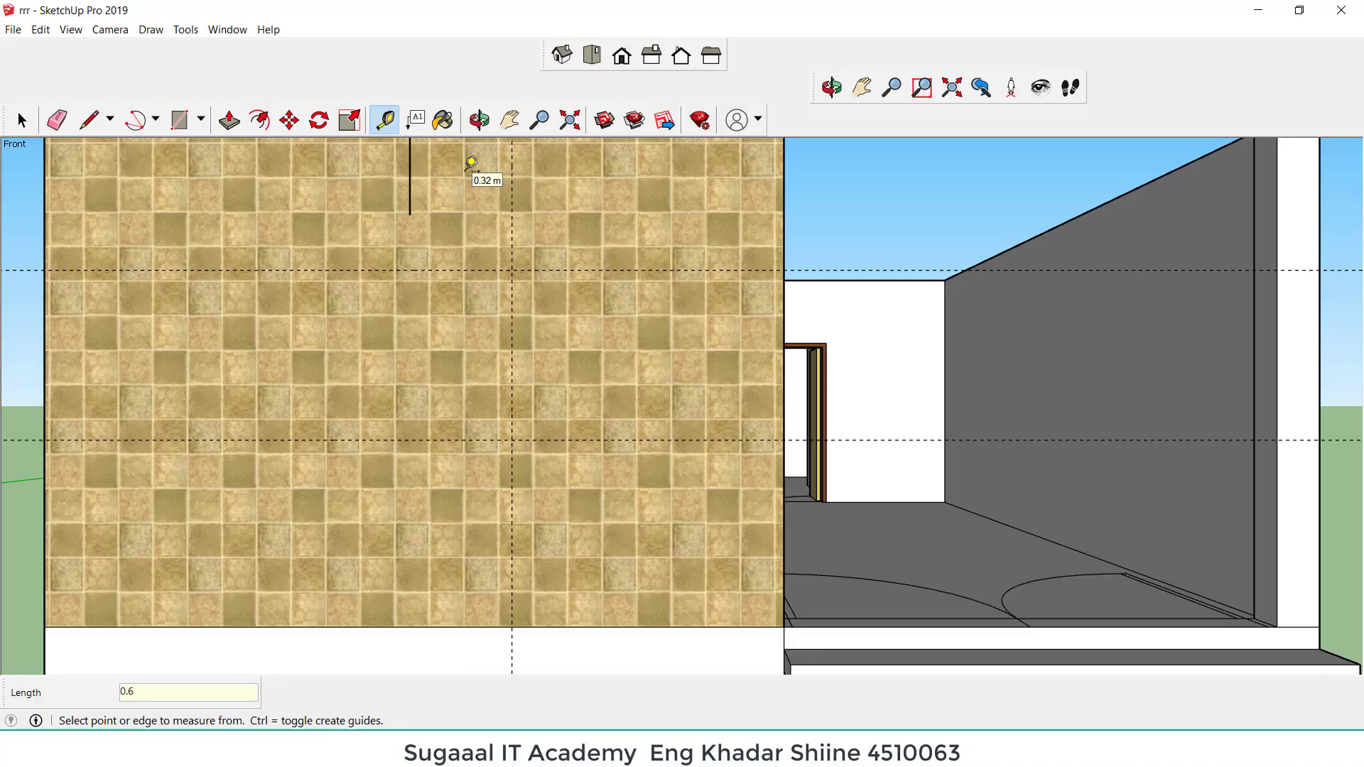
pyautogui.click(411, 166)
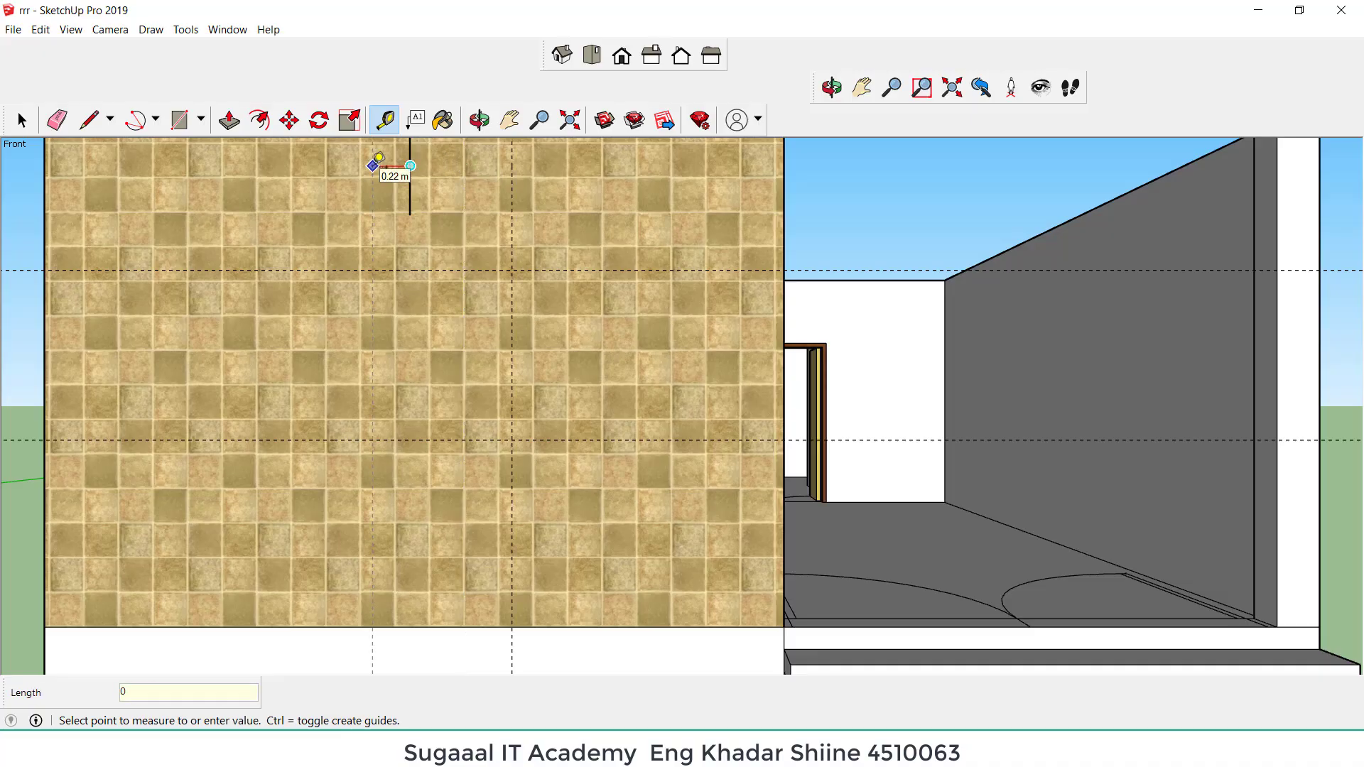
pyautogui.press('Return')
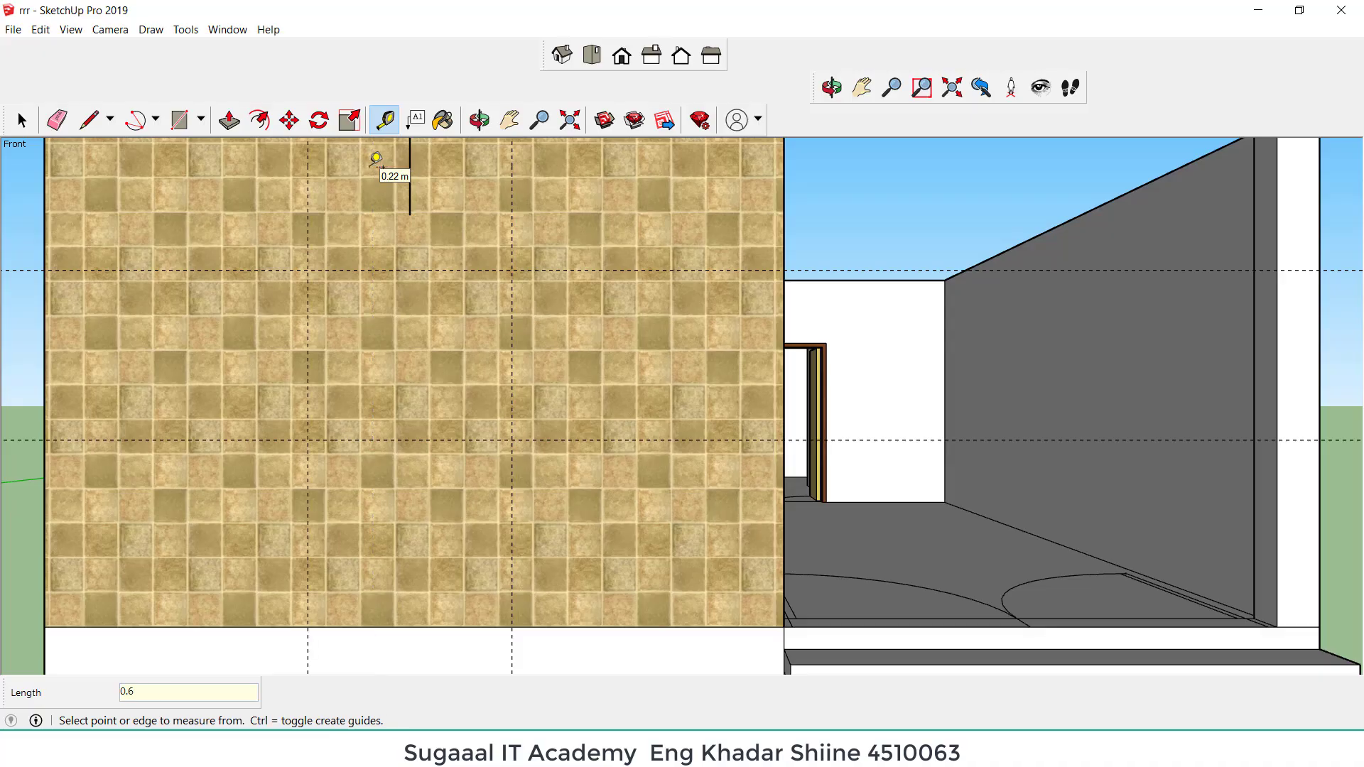
# Step: Draw a 1.20 m by 1.00 m window rectangle between the guide intersections on the tiled front wall
pyautogui.click(180, 120)
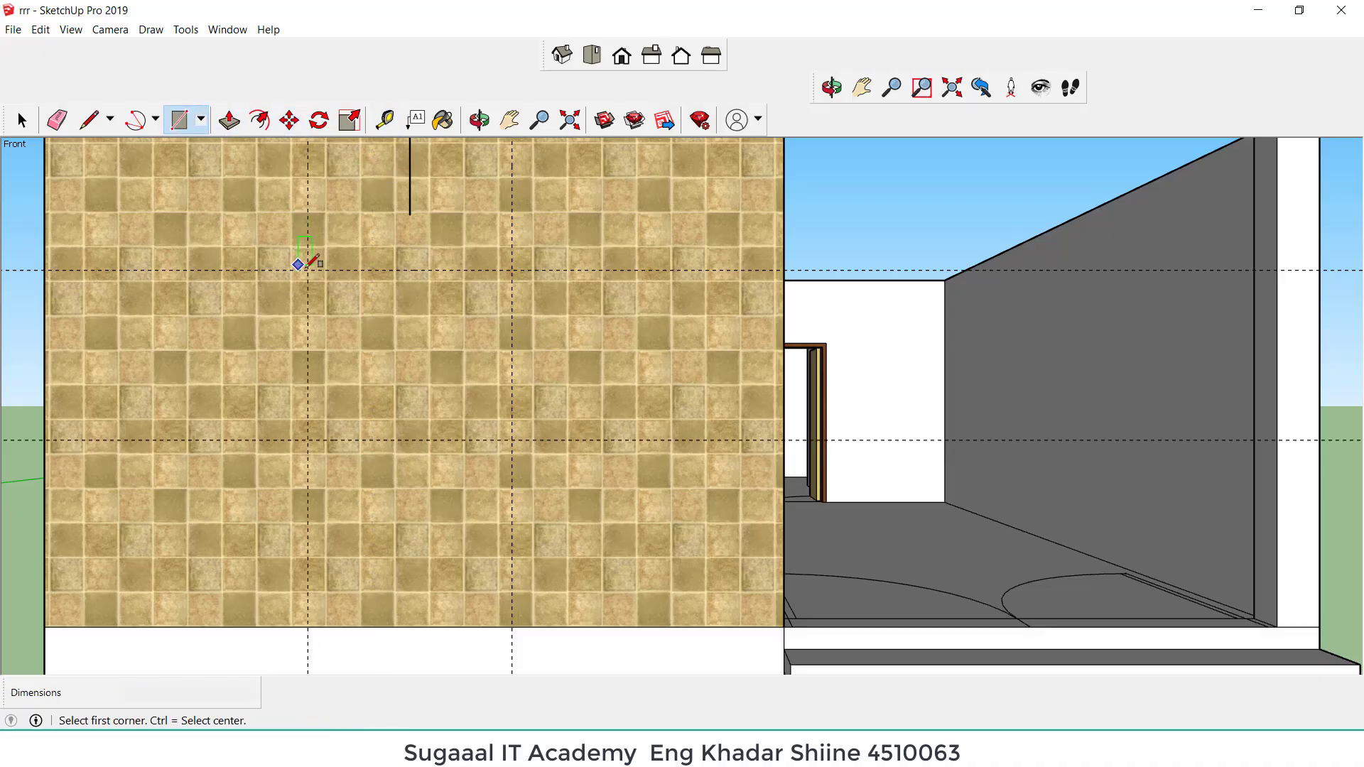
pyautogui.click(308, 270)
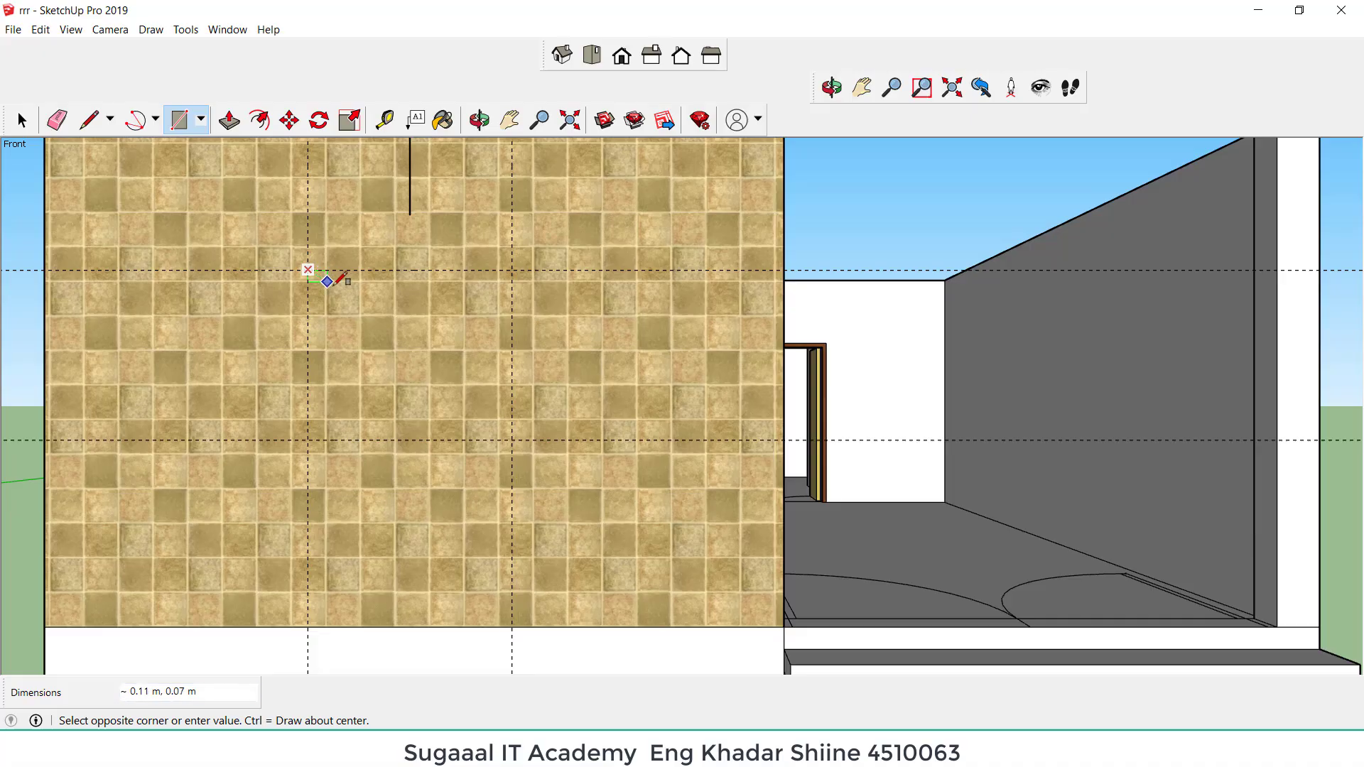
pyautogui.click(512, 440)
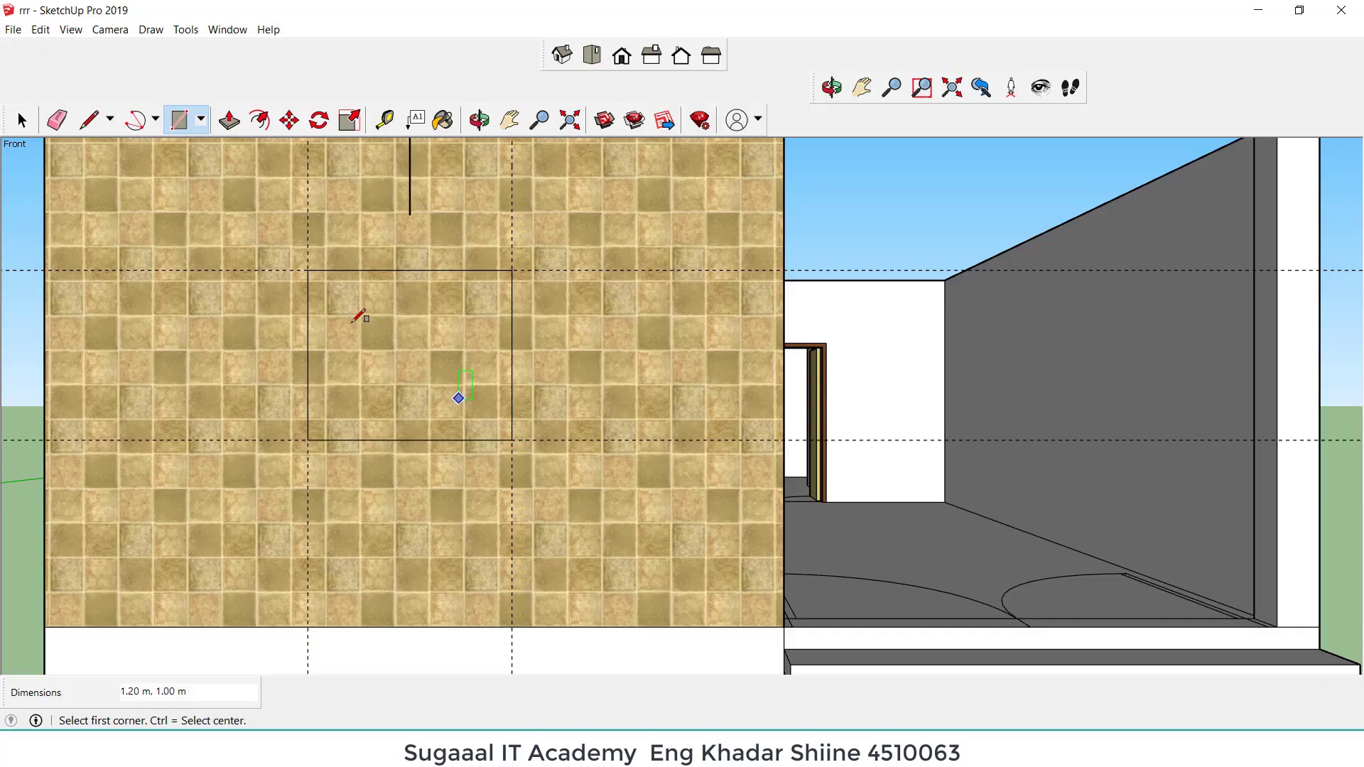
# Step: Erase the vertical midpoint line on the tiled wall face and delete all guides
pyautogui.click(56, 120)
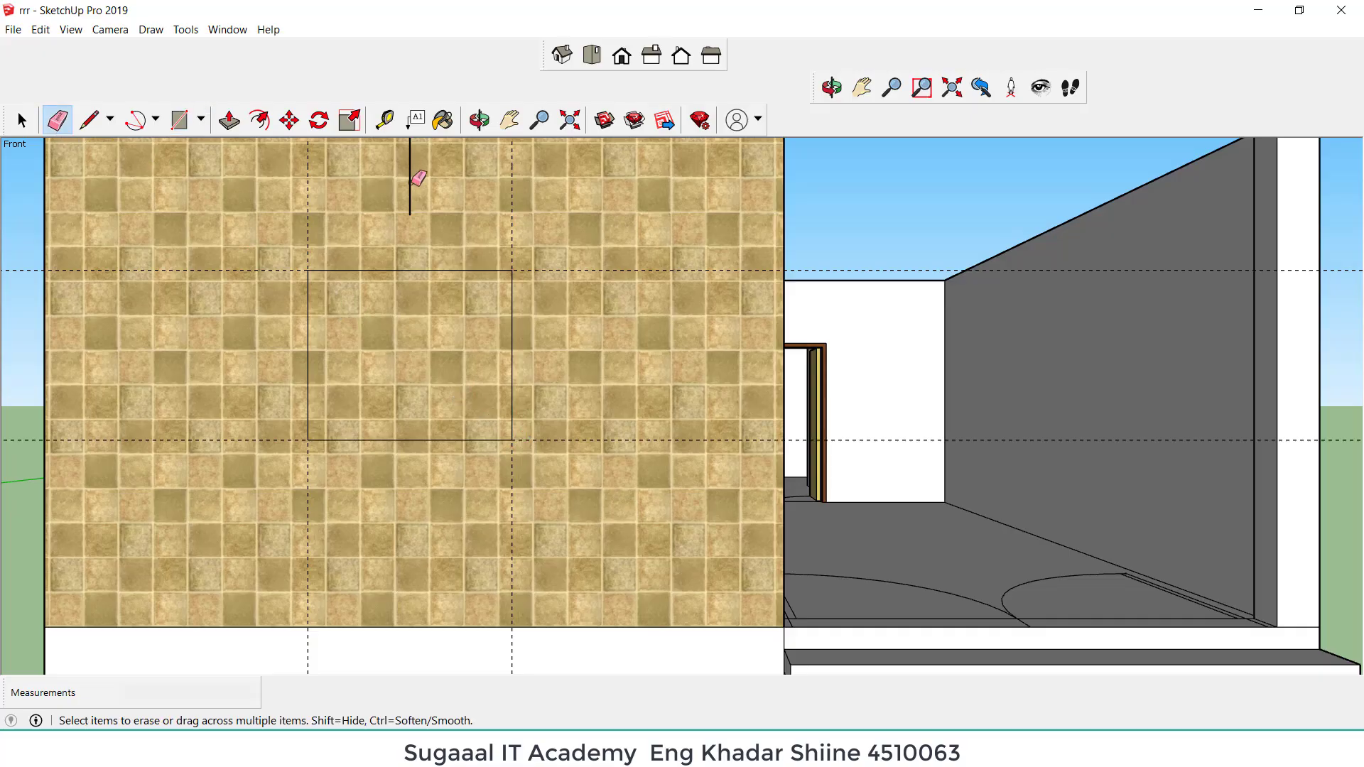
pyautogui.click(410, 183)
pyautogui.click(39, 29)
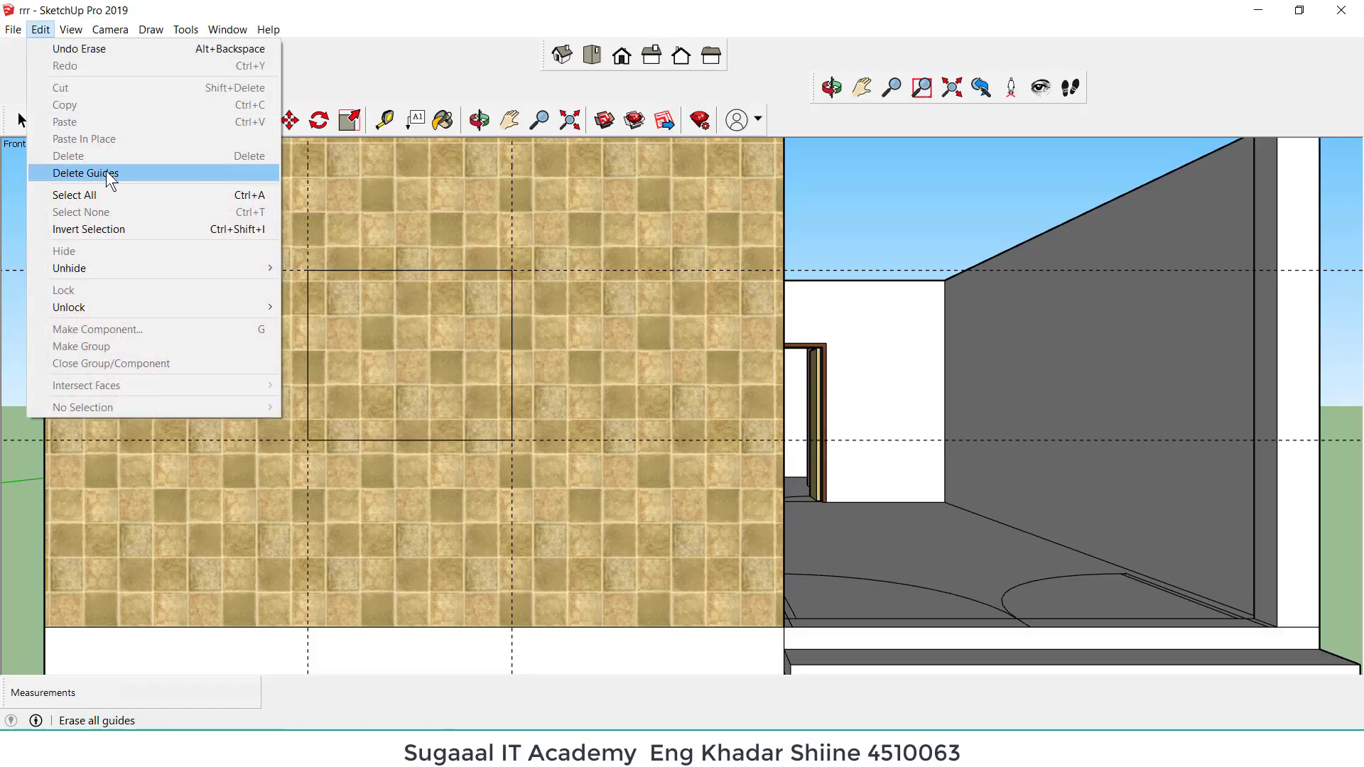
pyautogui.click(162, 173)
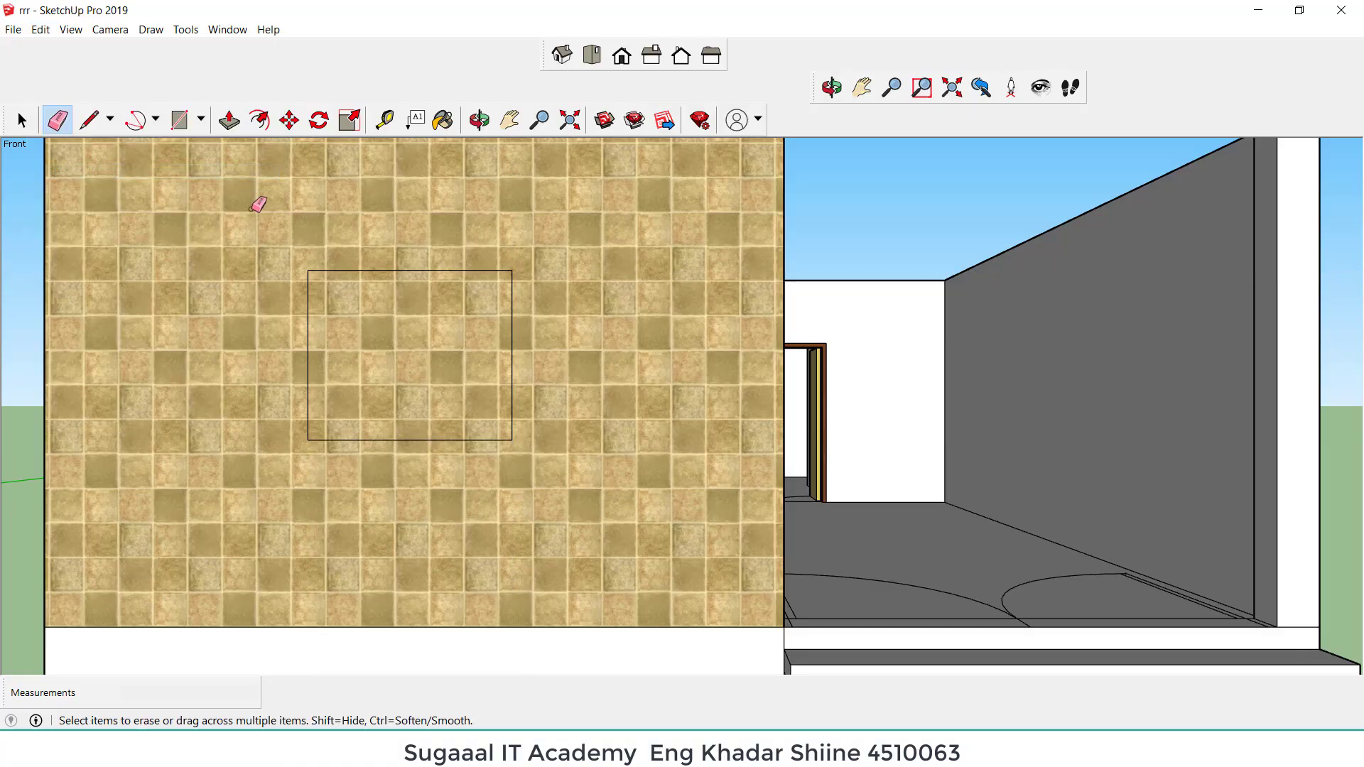
# Step: Push the window rectangle 0.2 m inward through the tiled front wall to cut the opening
pyautogui.click(232, 125)
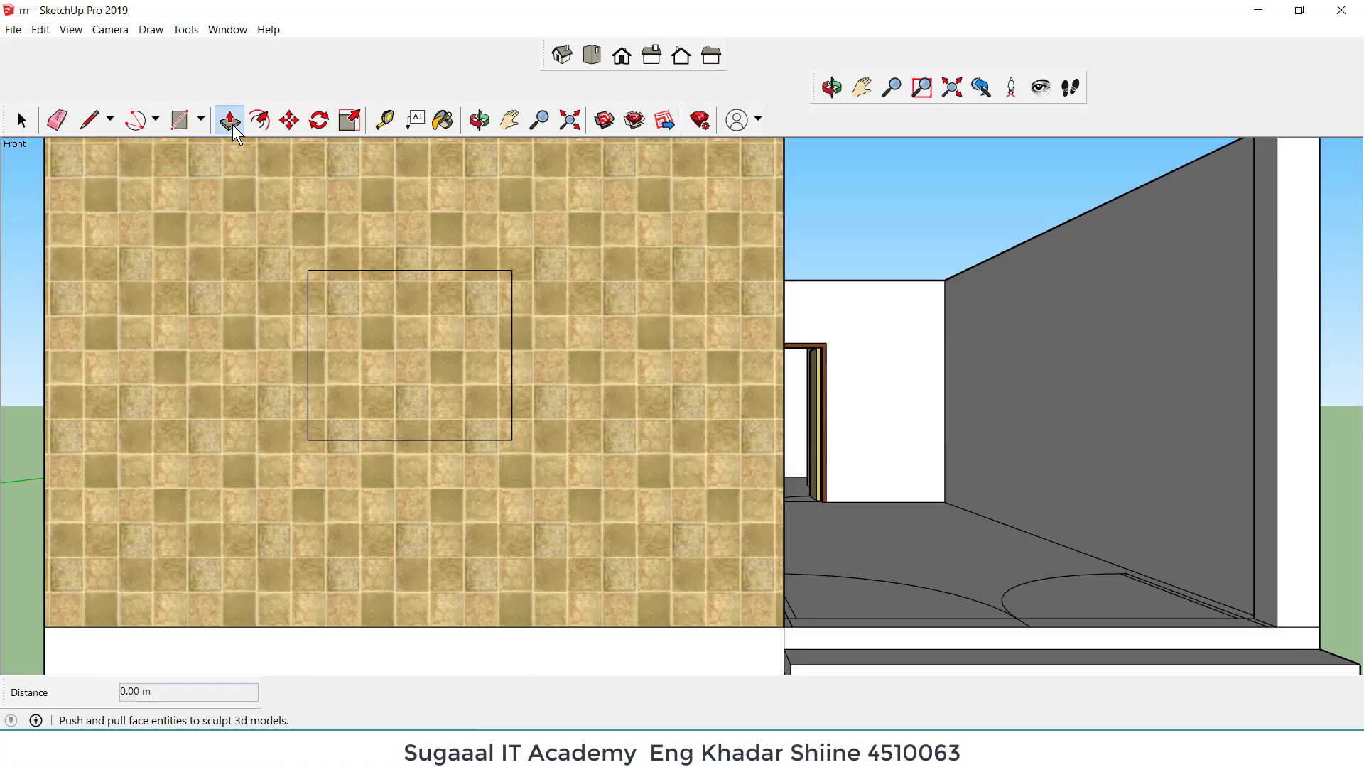
pyautogui.scroll(2, 390, 249)
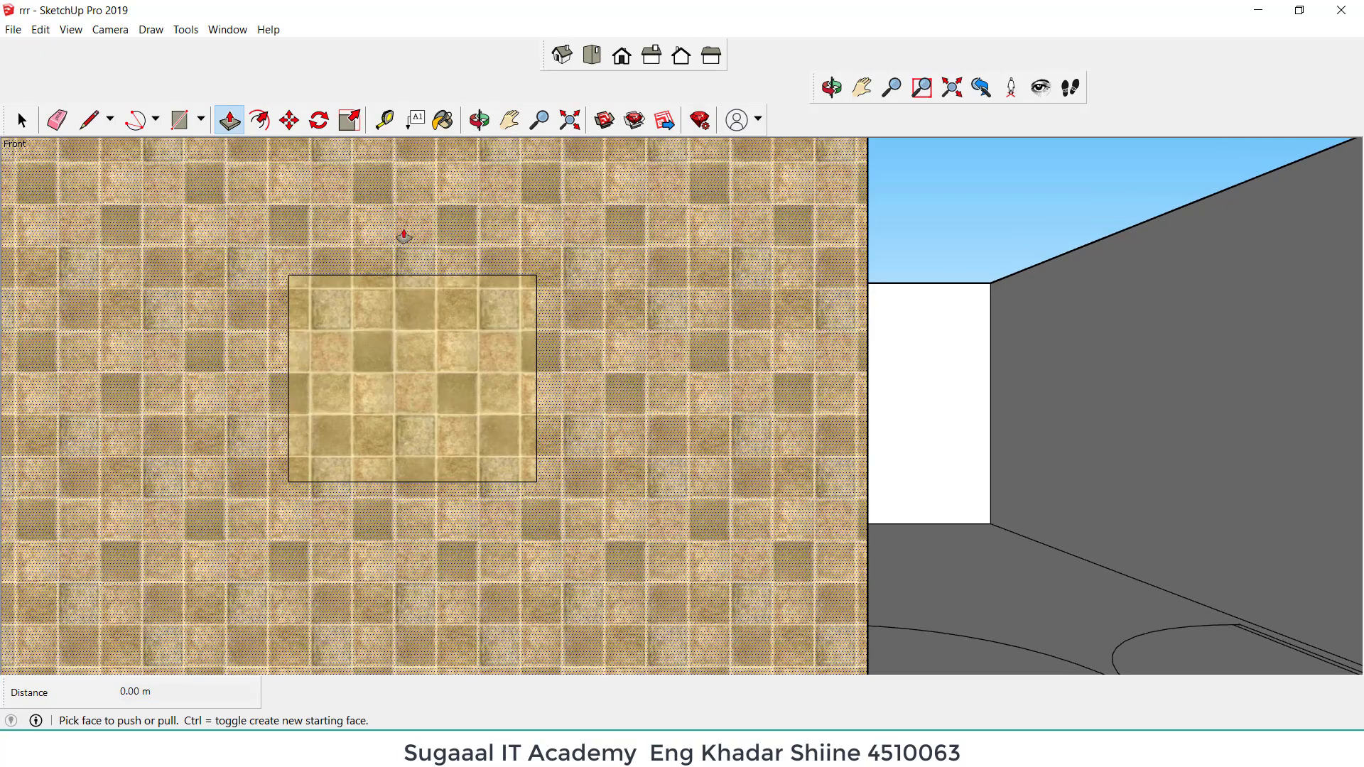
pyautogui.click(383, 367)
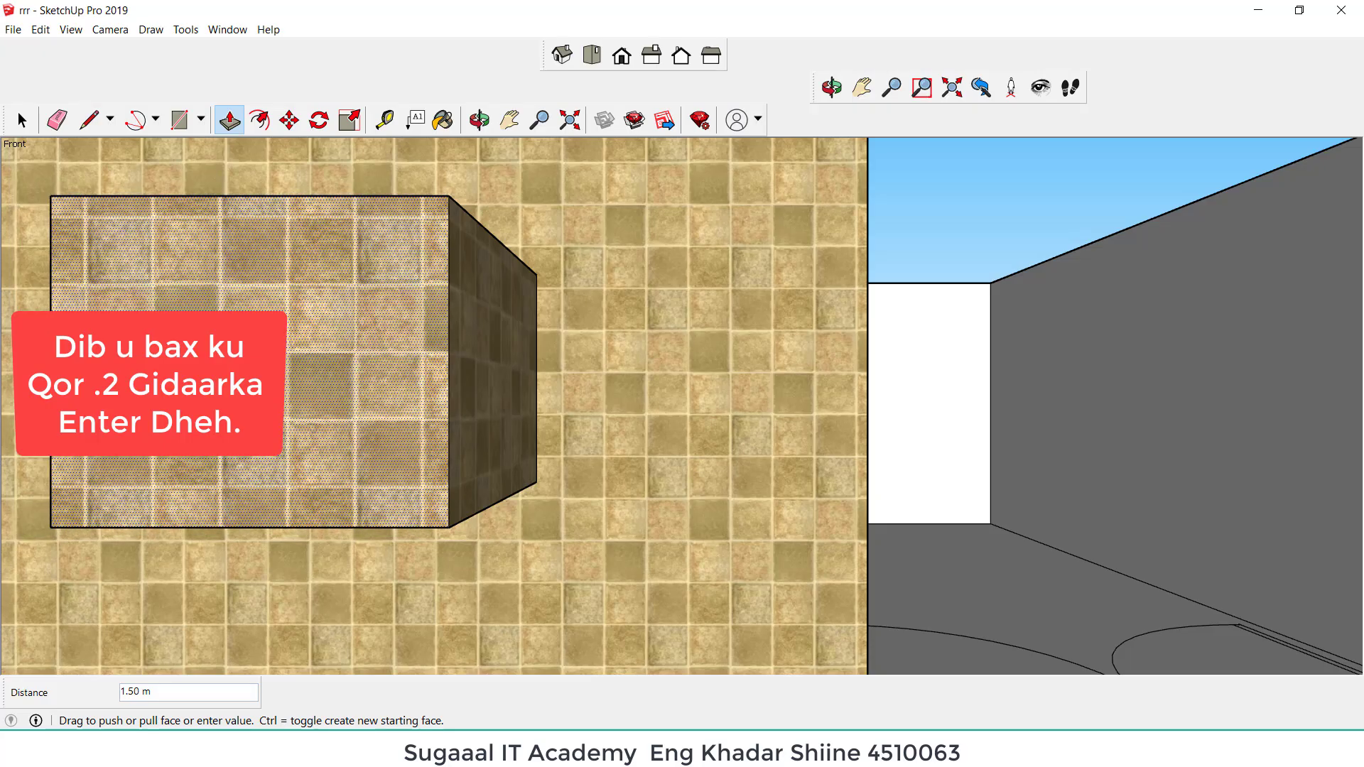
pyautogui.write('.2')
pyautogui.press('Return')
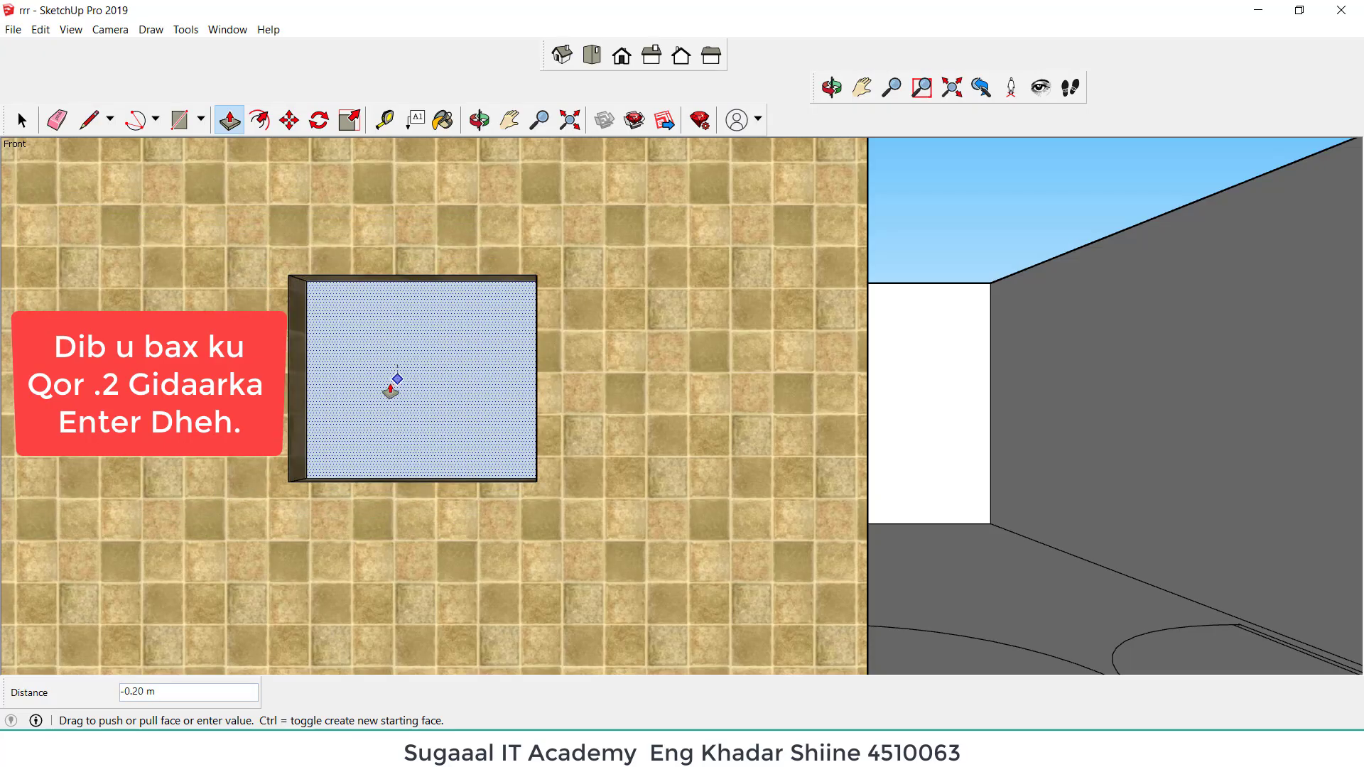
pyautogui.click(393, 370)
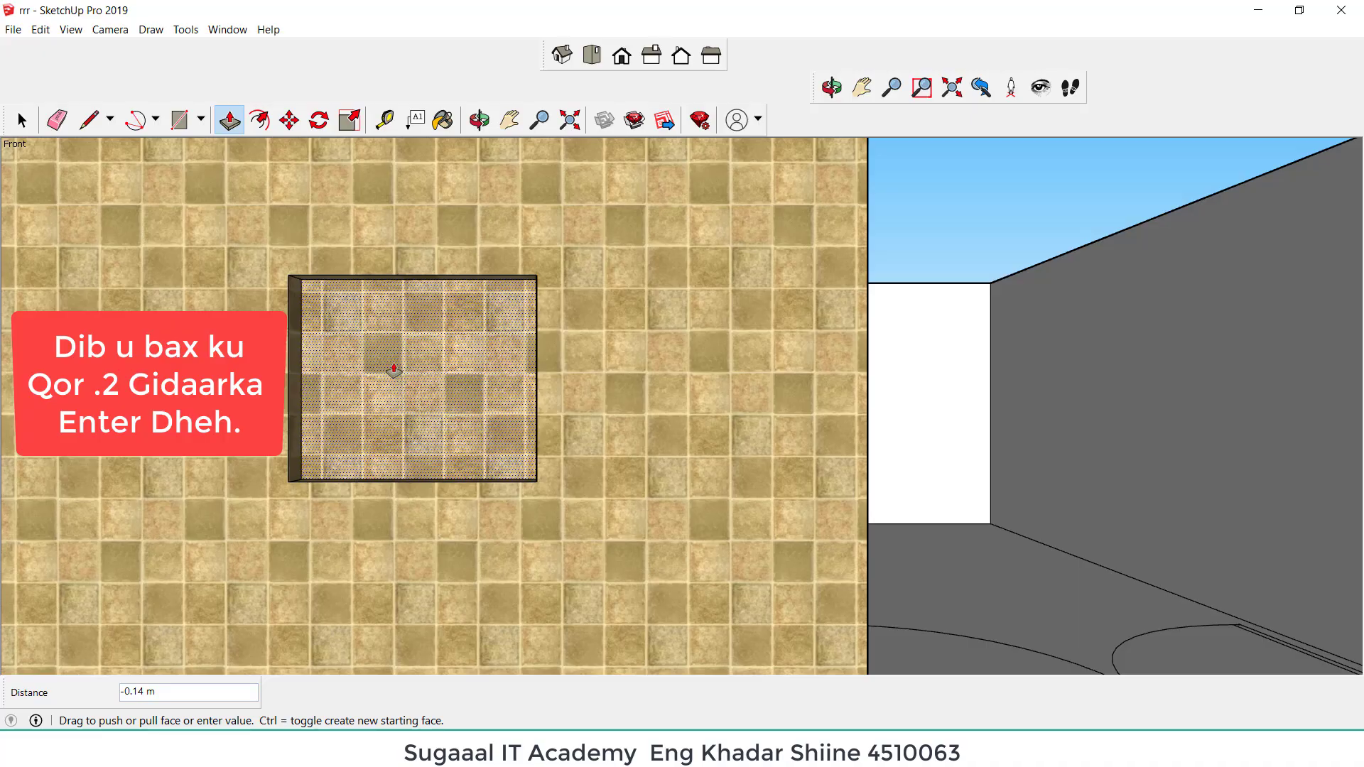
pyautogui.write('0.2')
pyautogui.press('Return')
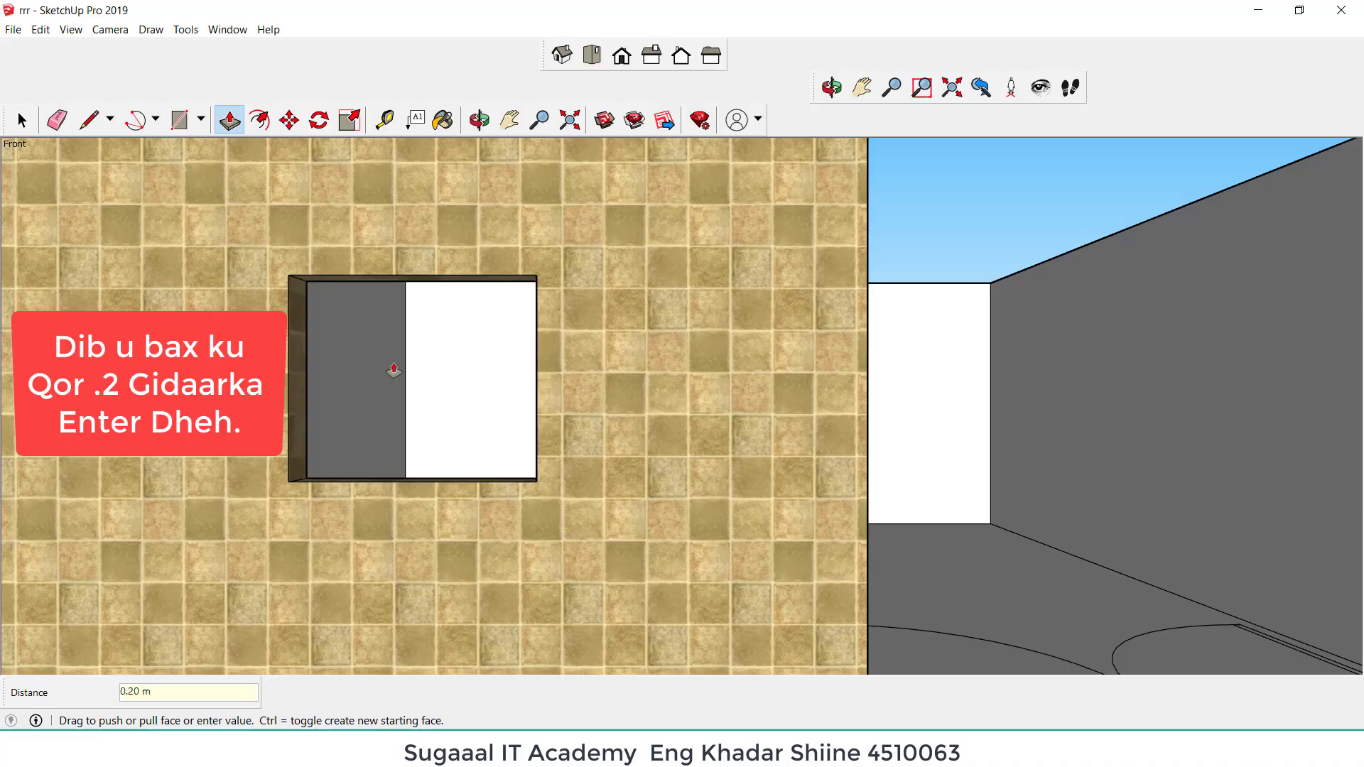
# Step: Erase the leftover short midpoint segment across the top of the tiled front wall
pyautogui.click(480, 121)
pyautogui.moveTo(420, 283); pyautogui.dragTo(551, 311)
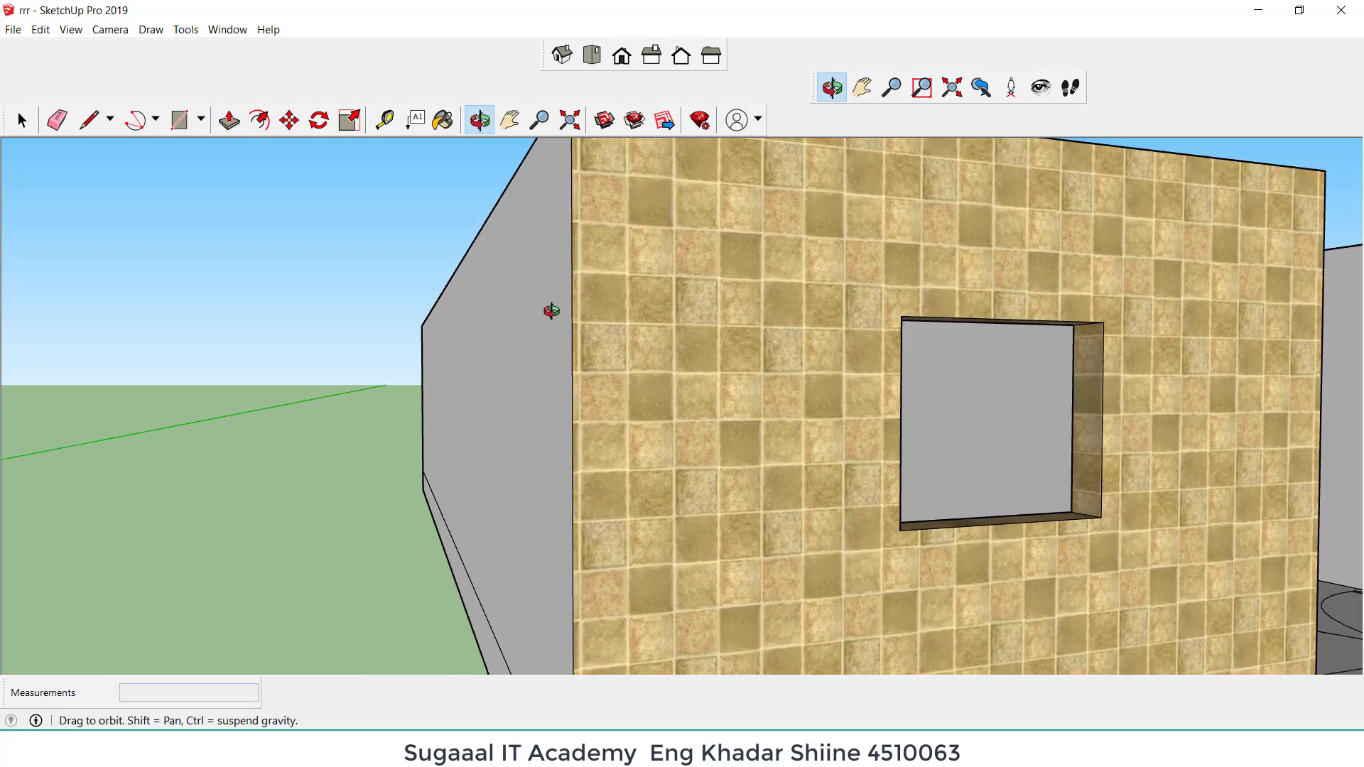
pyautogui.scroll(4, 956, 421)
pyautogui.scroll(-3, 955, 421)
pyautogui.moveTo(870, 262); pyautogui.dragTo(890, 214)
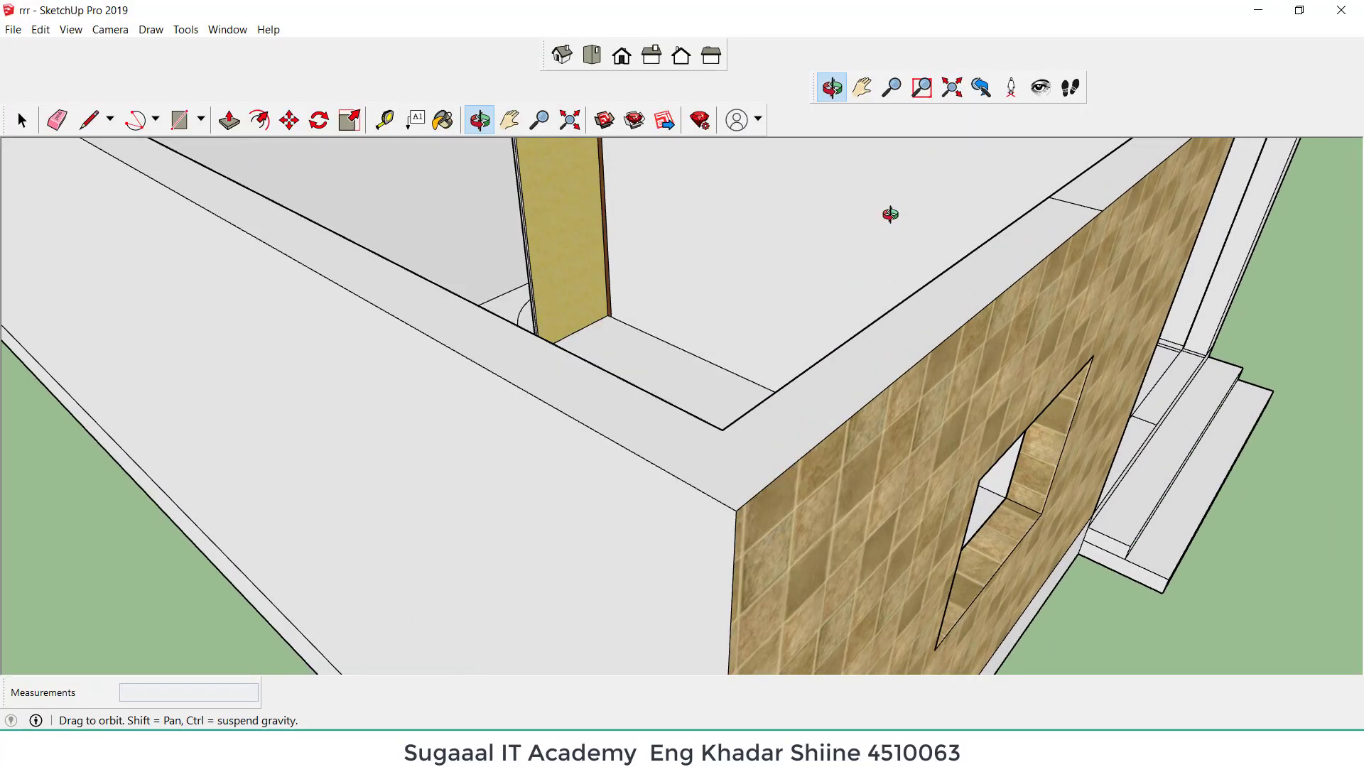
pyautogui.click(57, 119)
pyautogui.scroll(2, 1080, 197)
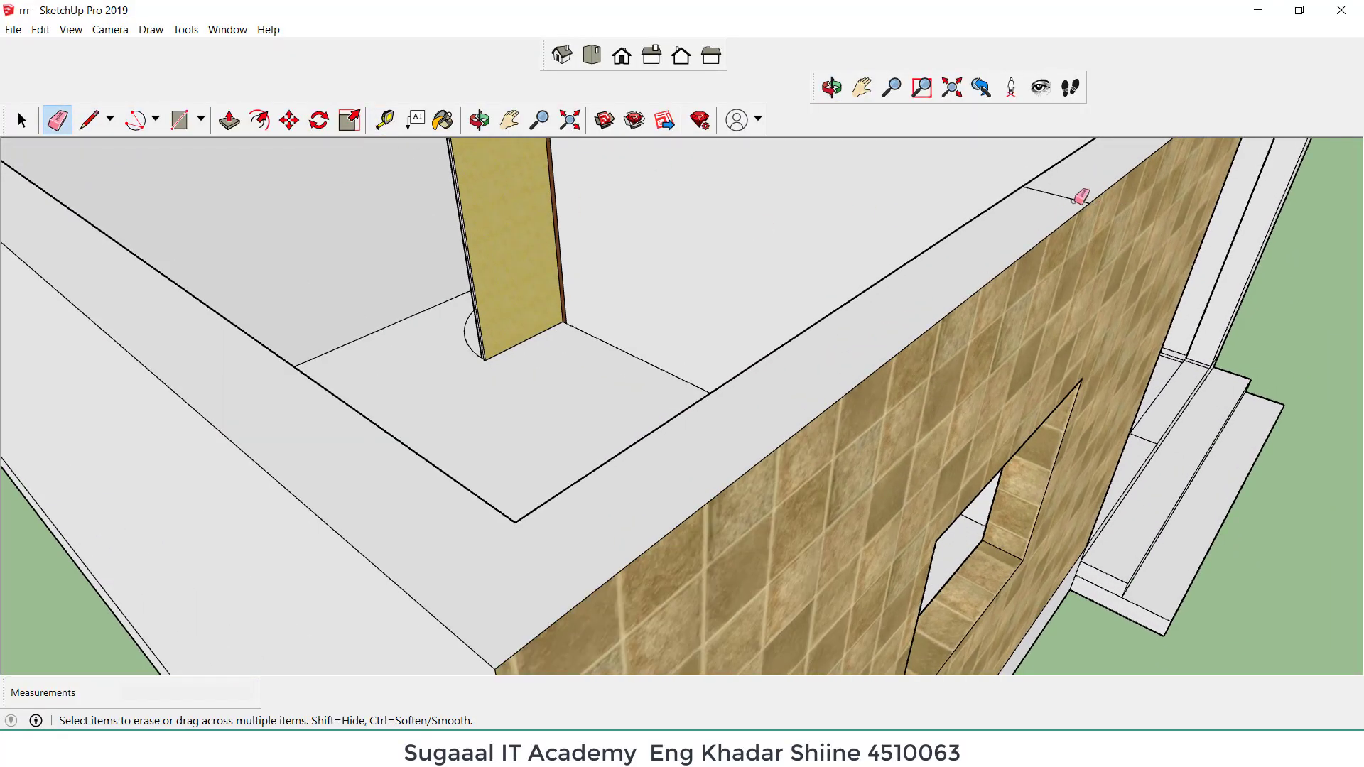
pyautogui.scroll(-3, 789, 227)
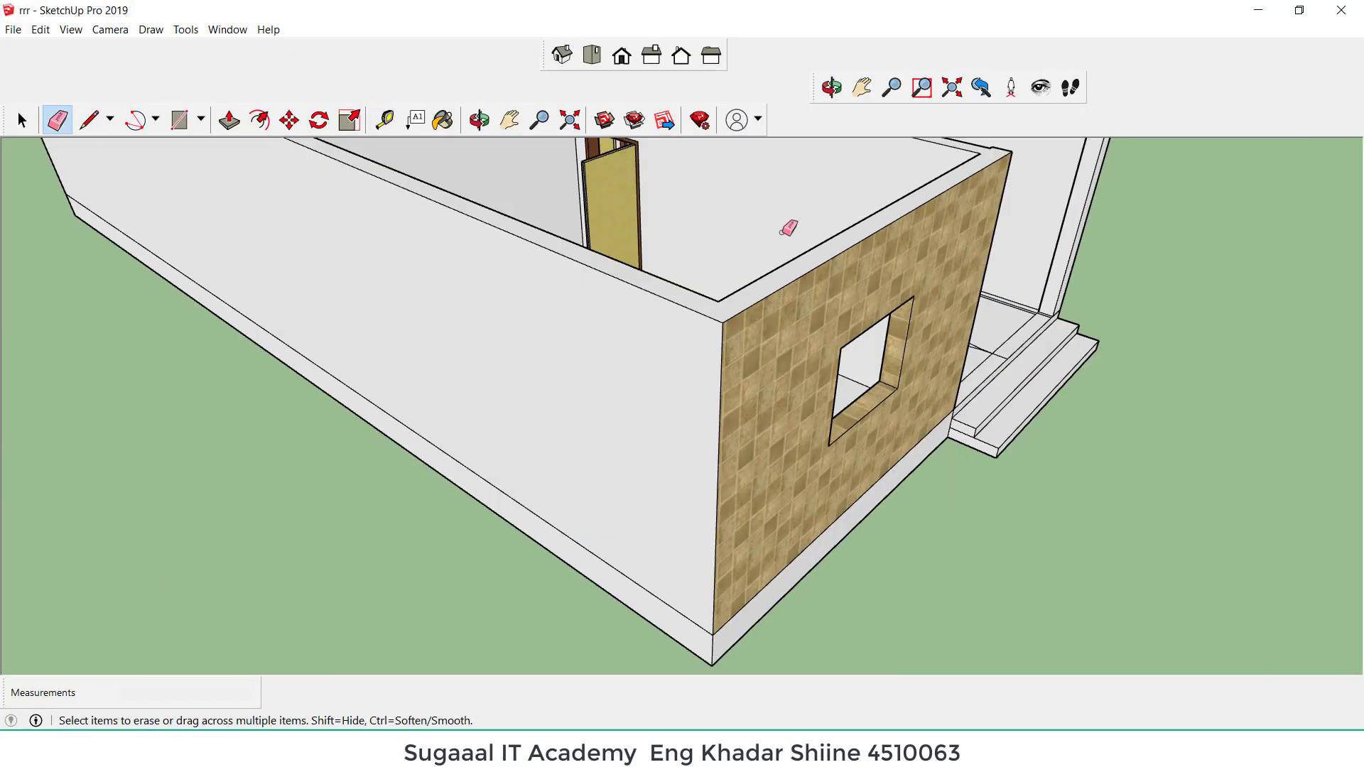
# Step: Examine the window opening in the tiled front wall and the adjoining entrance area from several angles
pyautogui.click(480, 121)
pyautogui.moveTo(926, 344); pyautogui.dragTo(423, 296)
pyautogui.scroll(3, 422, 296)
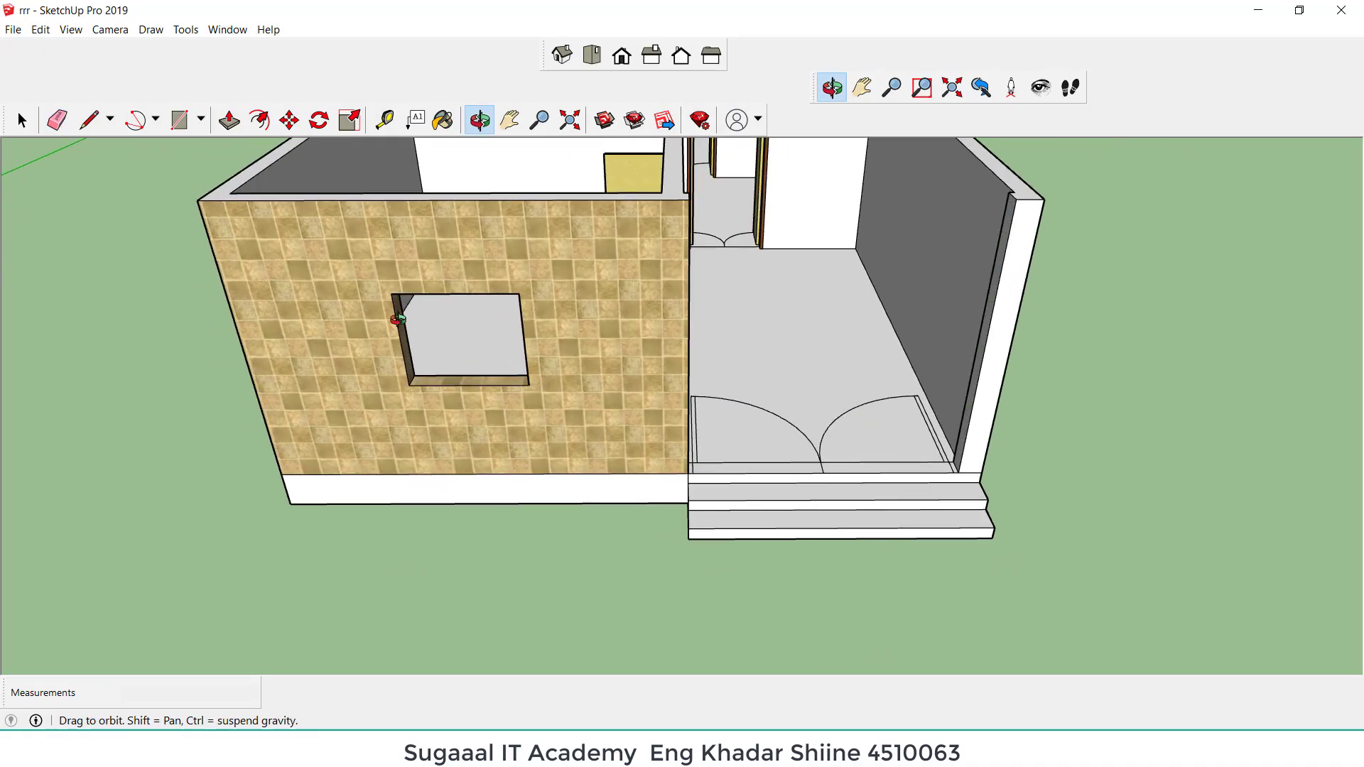
pyautogui.scroll(-2, 487, 265)
pyautogui.scroll(3, 457, 268)
pyautogui.scroll(2, 515, 289)
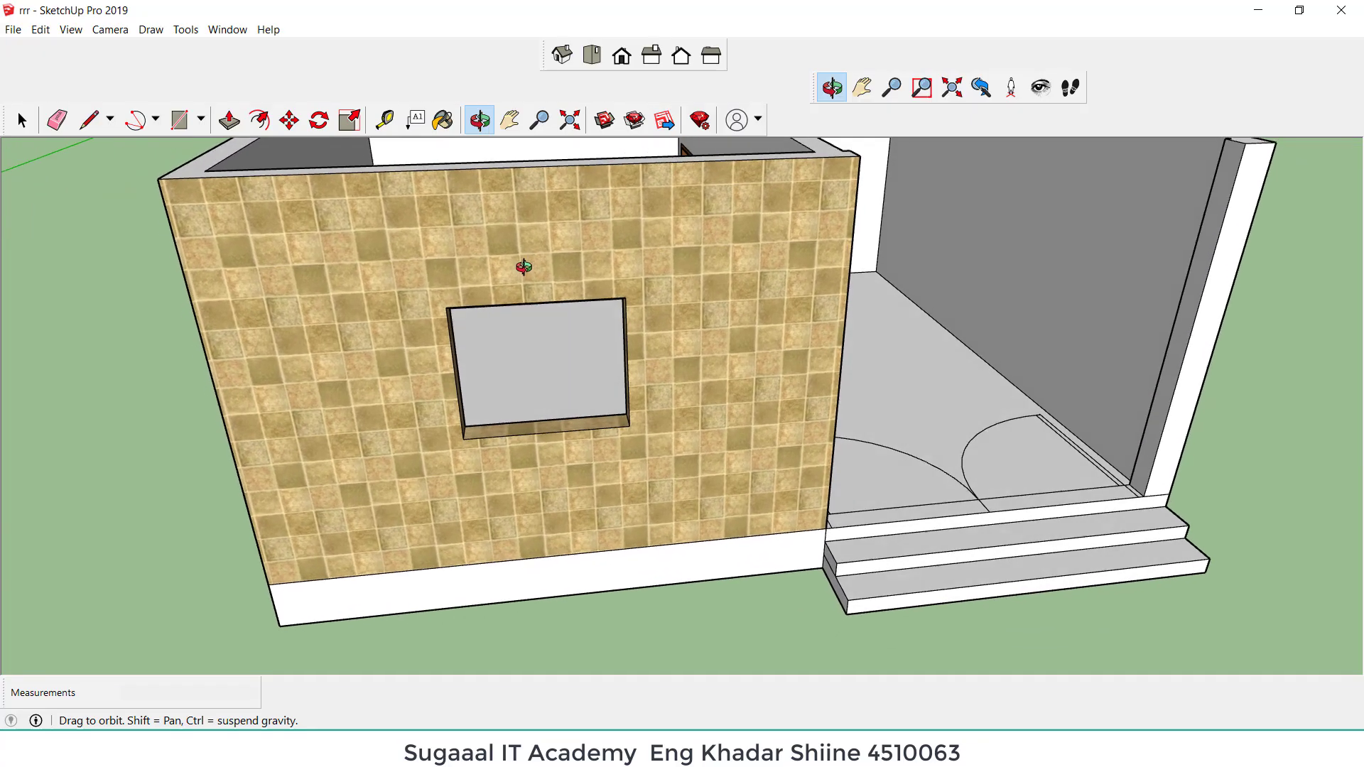
pyautogui.moveTo(523, 267); pyautogui.dragTo(456, 286)
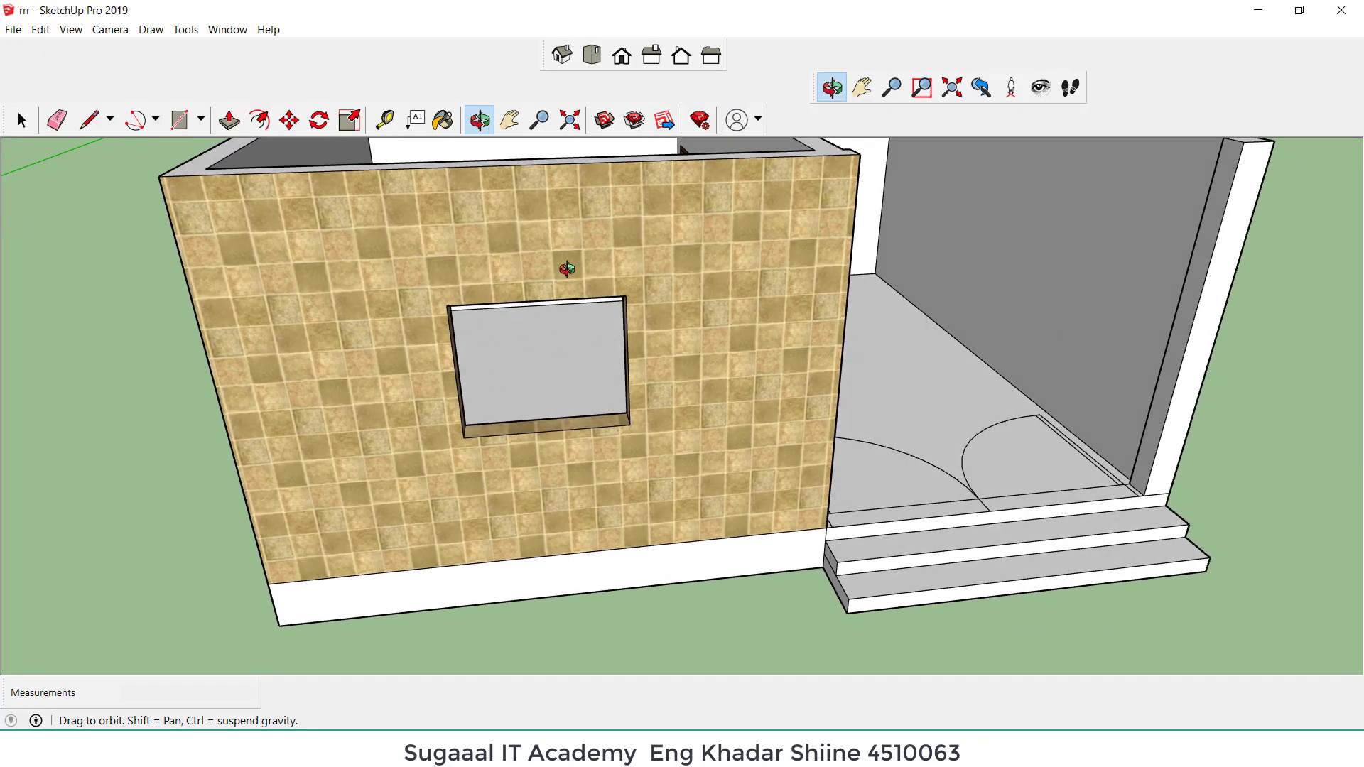
pyautogui.scroll(2, 492, 301)
pyautogui.scroll(-6, 257, 426)
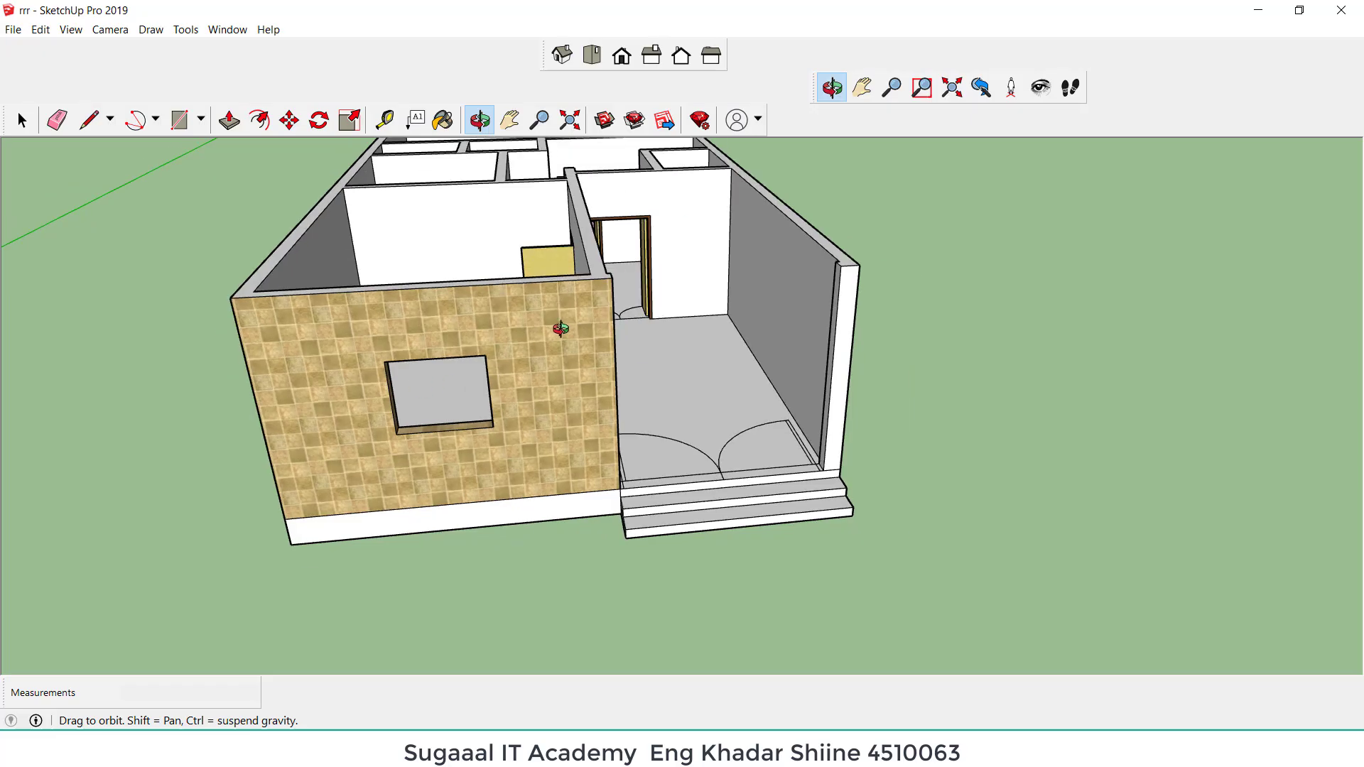
pyautogui.moveTo(561, 328); pyautogui.dragTo(528, 363)
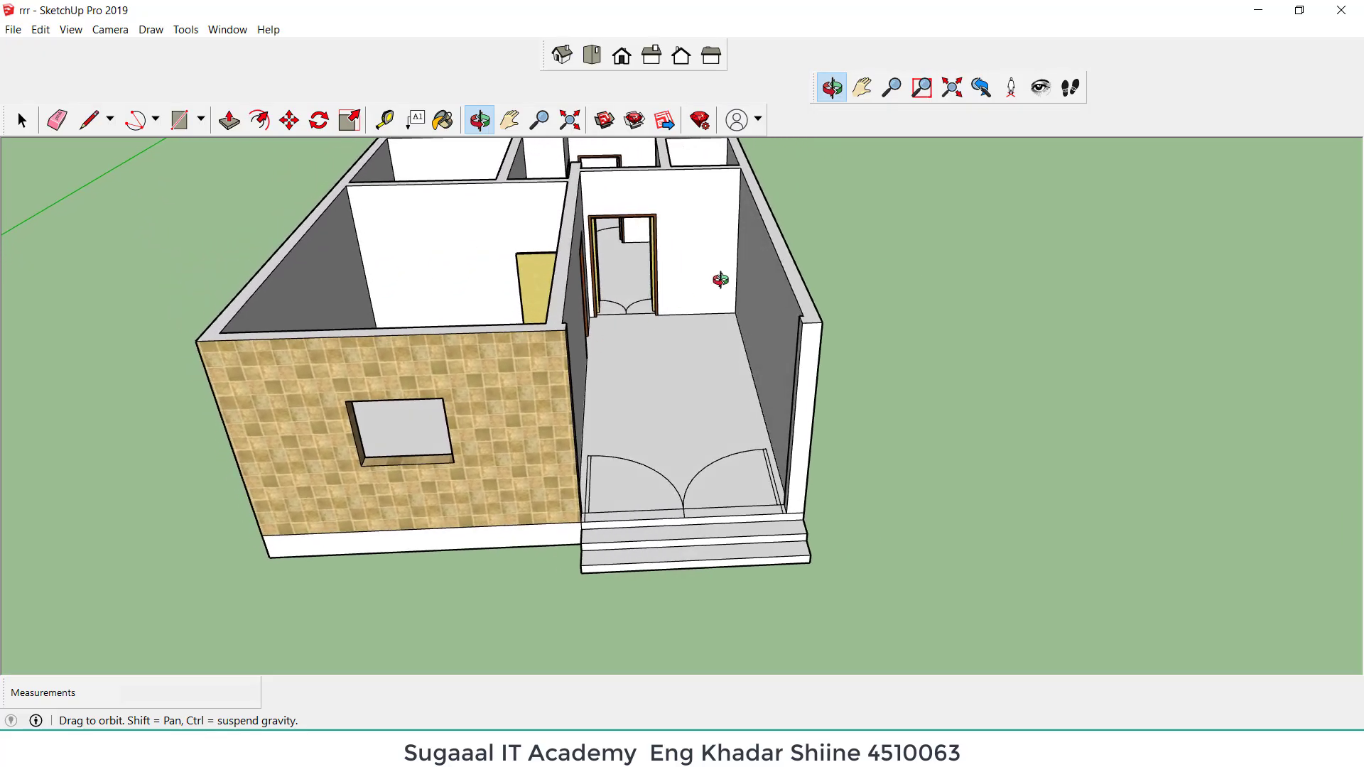
# Step: Draw a 0.20 m line from the small room's edge midpoint across the top of the double-door wall, continuing about 0.39 m down its entrance-side face
pyautogui.scroll(6, 721, 279)
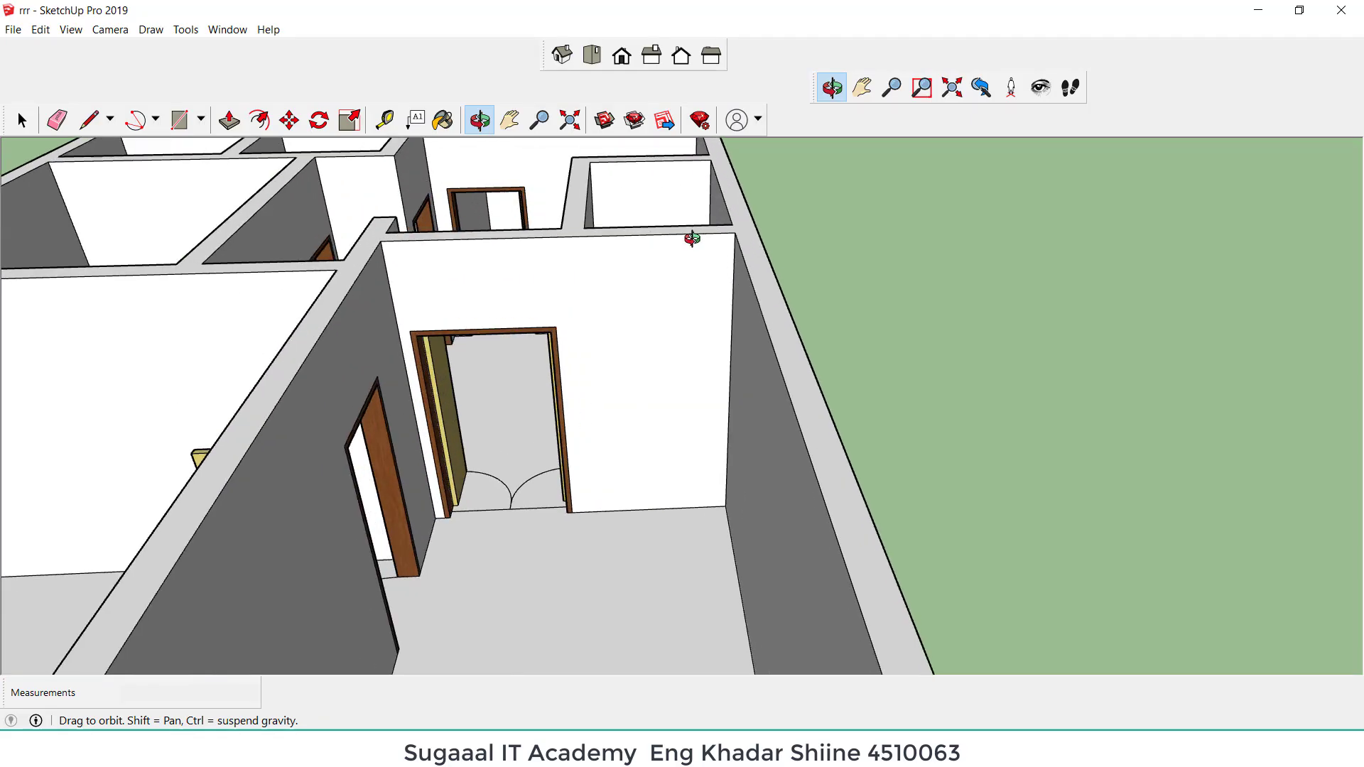
pyautogui.click(88, 122)
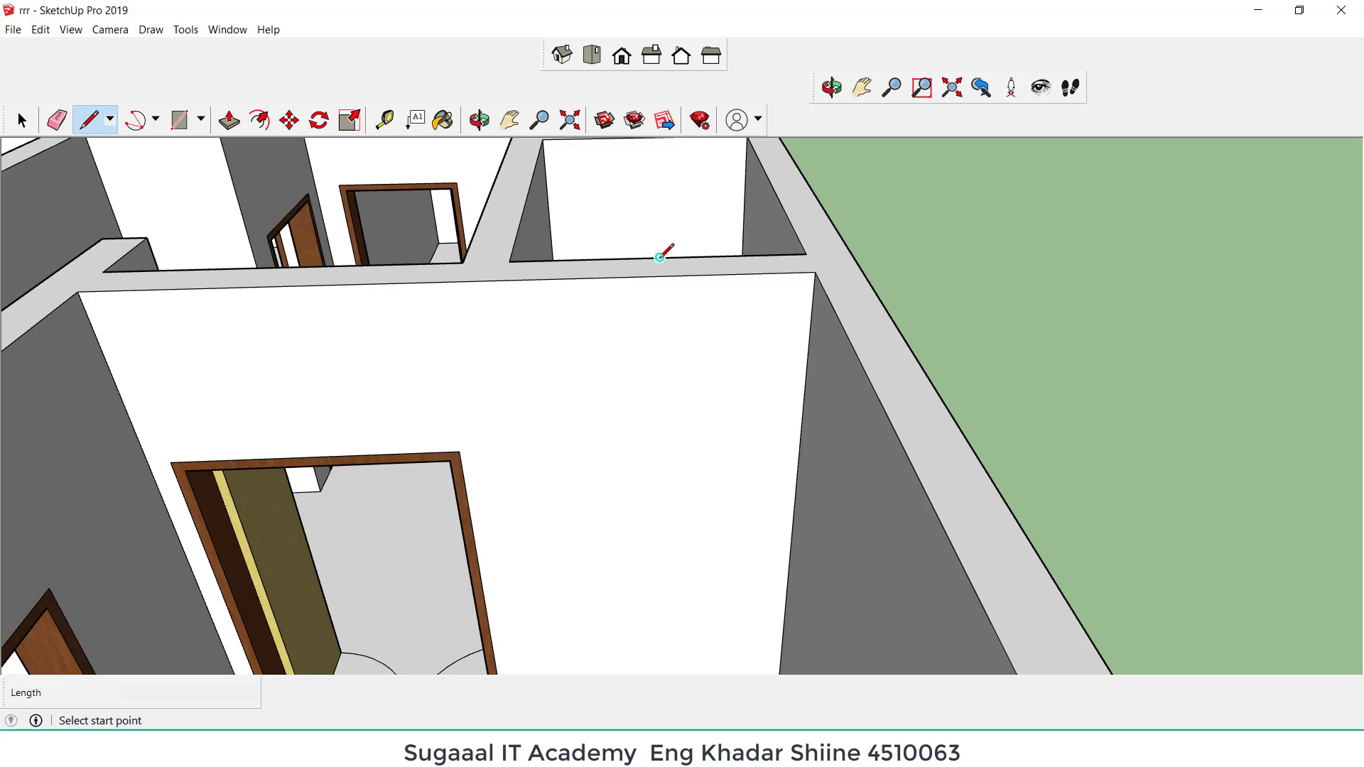
pyautogui.click(660, 257)
pyautogui.click(661, 276)
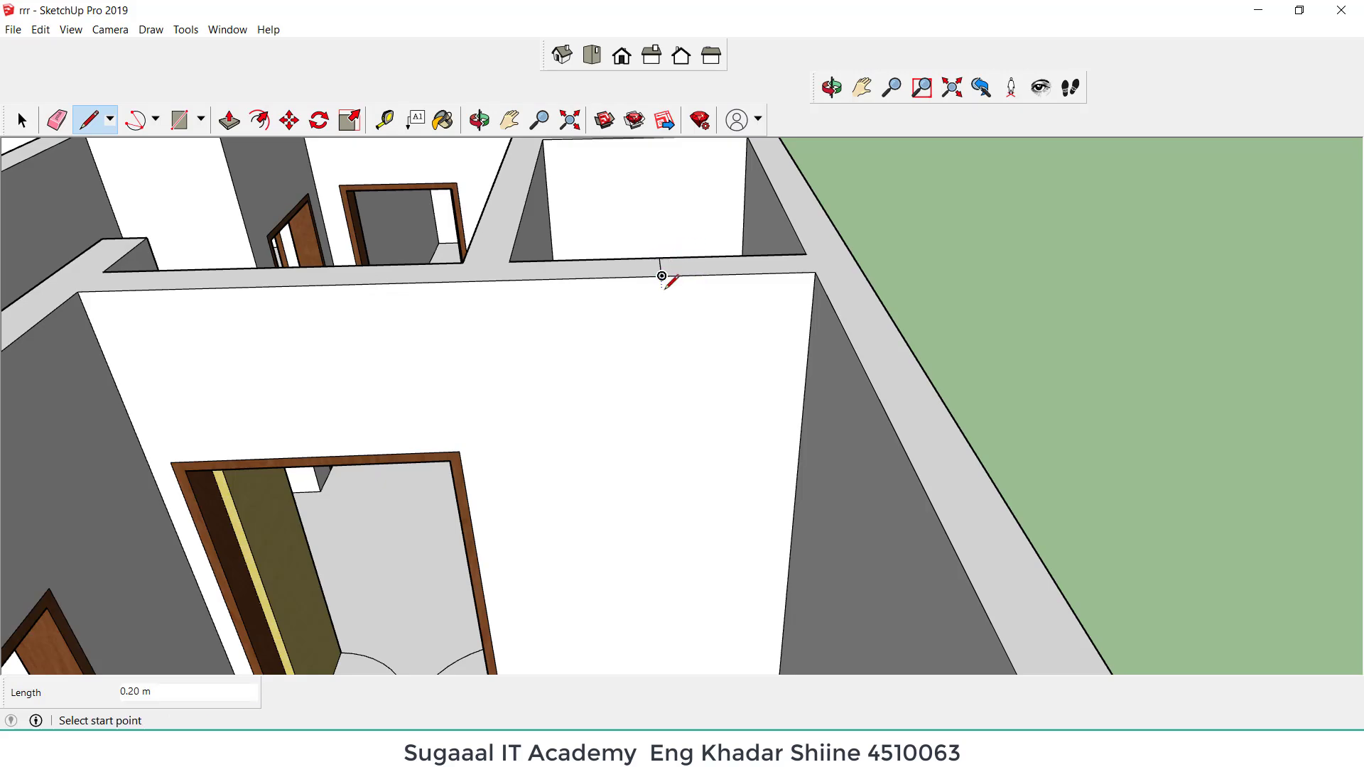
pyautogui.click(661, 357)
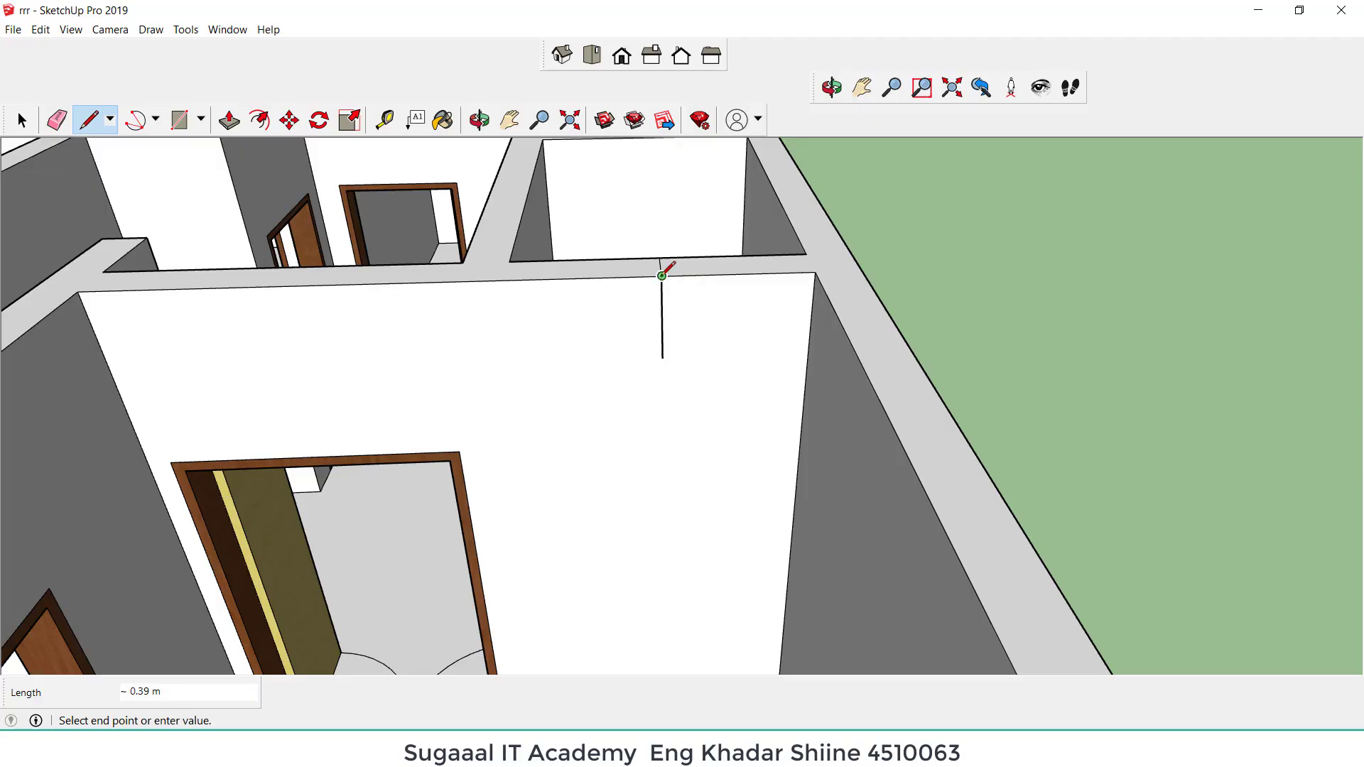
pyautogui.click(661, 276)
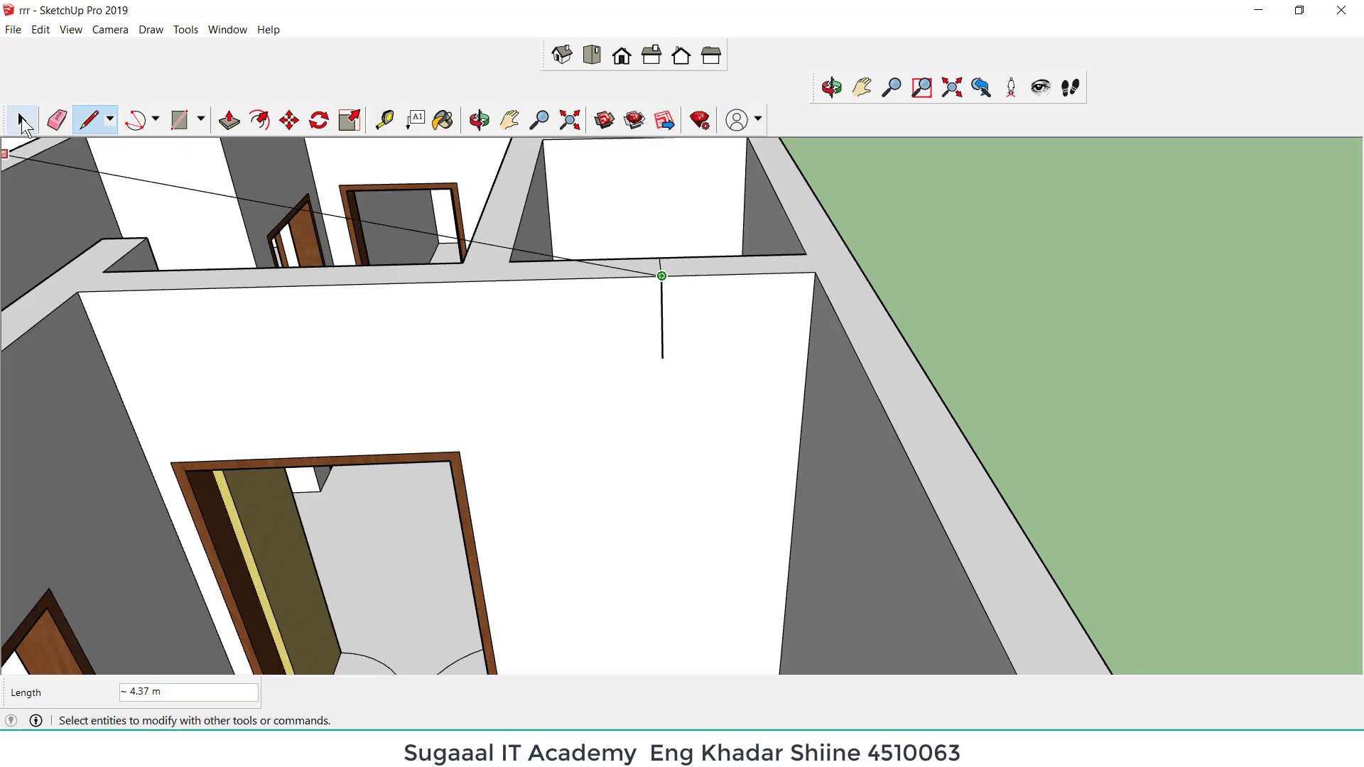
pyautogui.click(22, 122)
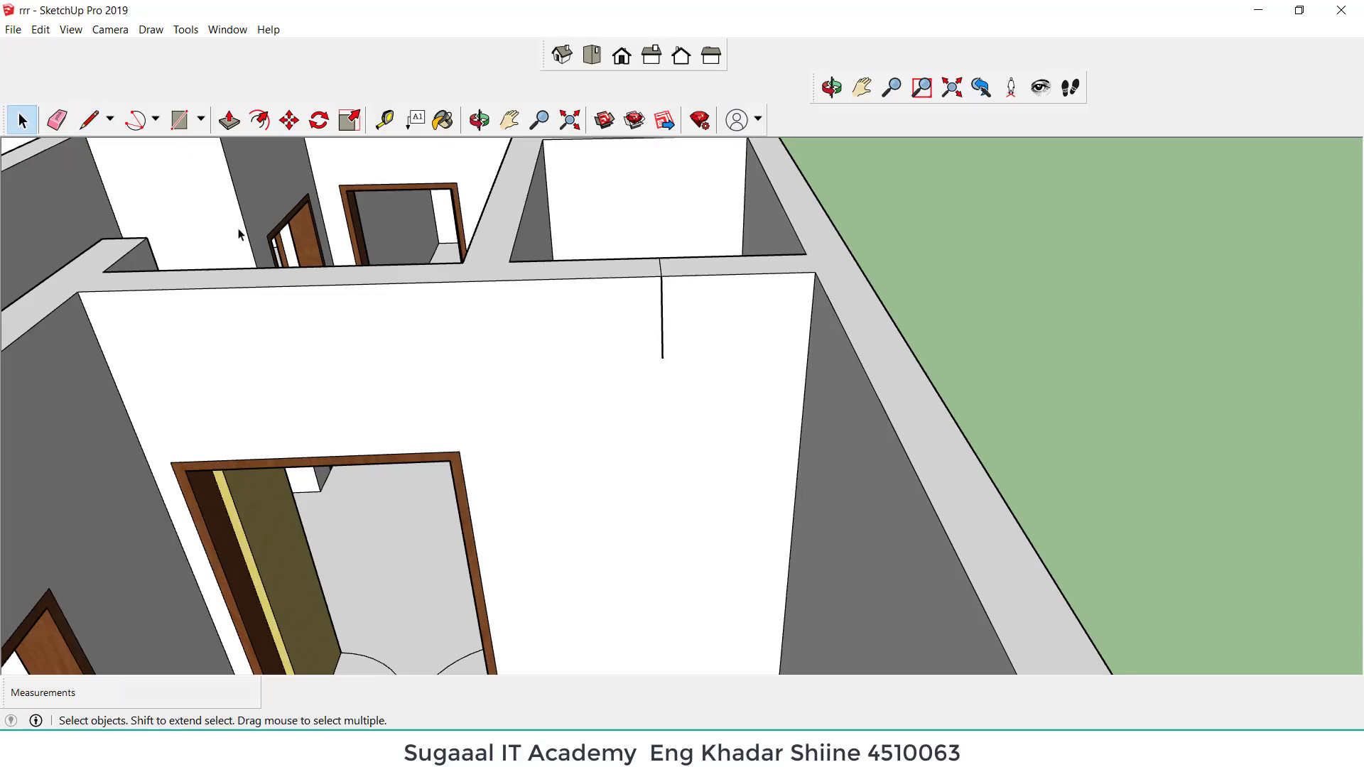
# Step: Place a horizontal guide 2.1 m above the floor edge of the double-door wall
pyautogui.click(385, 121)
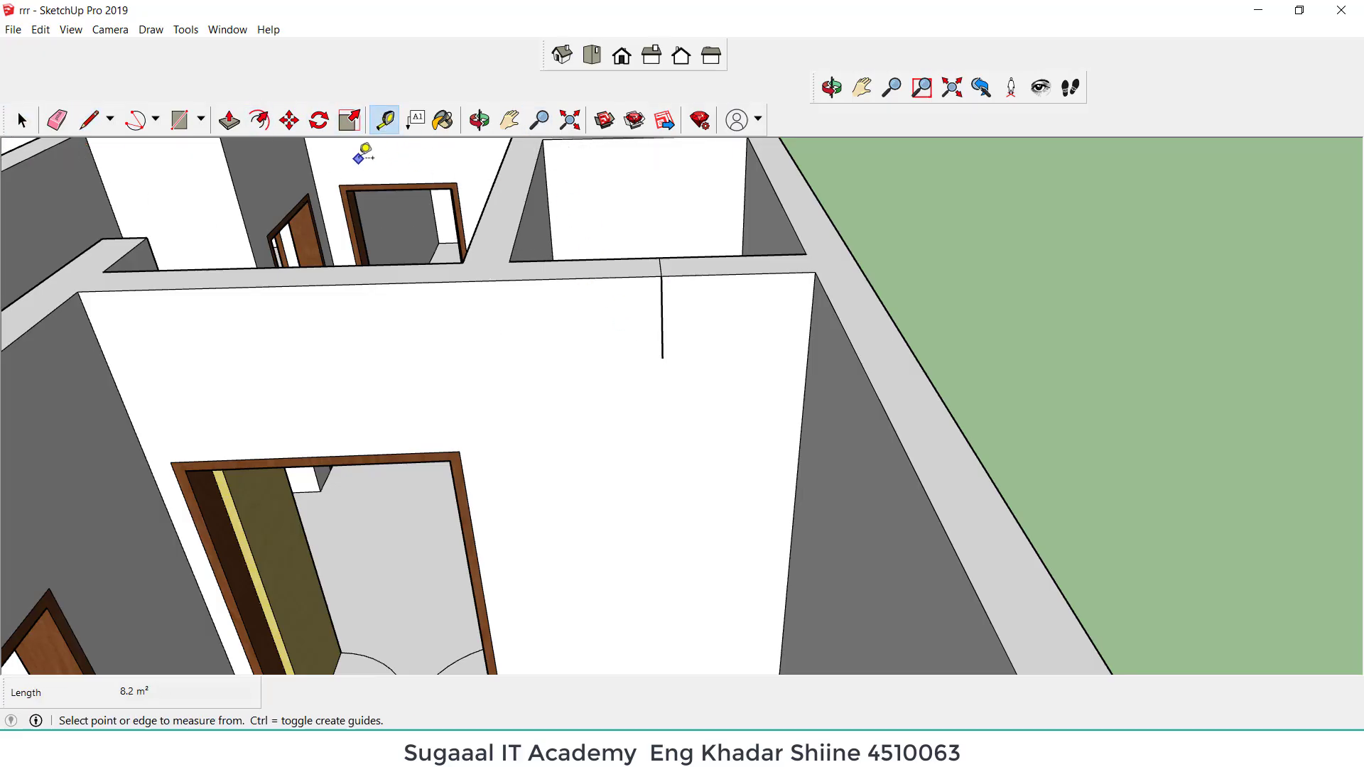
pyautogui.scroll(-2, 419, 199)
pyautogui.scroll(2, 455, 377)
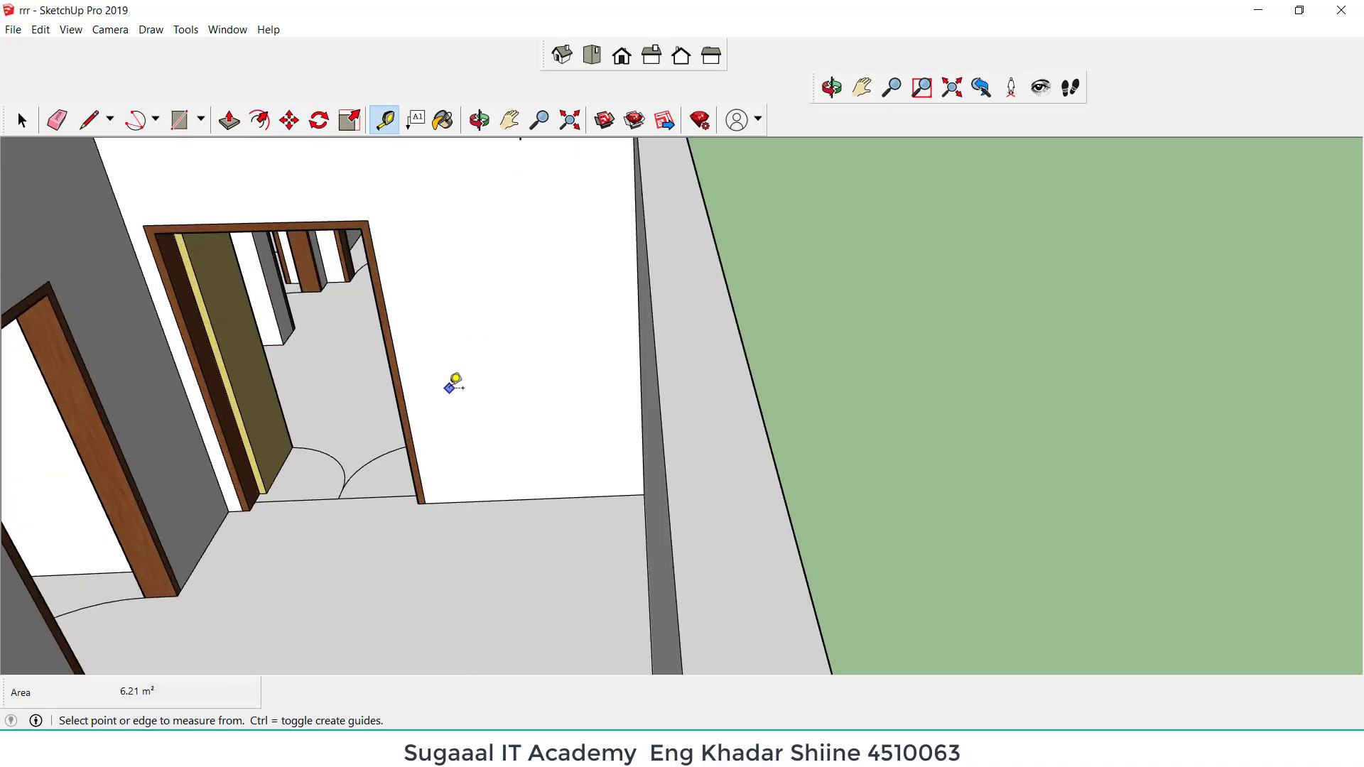
pyautogui.click(593, 498)
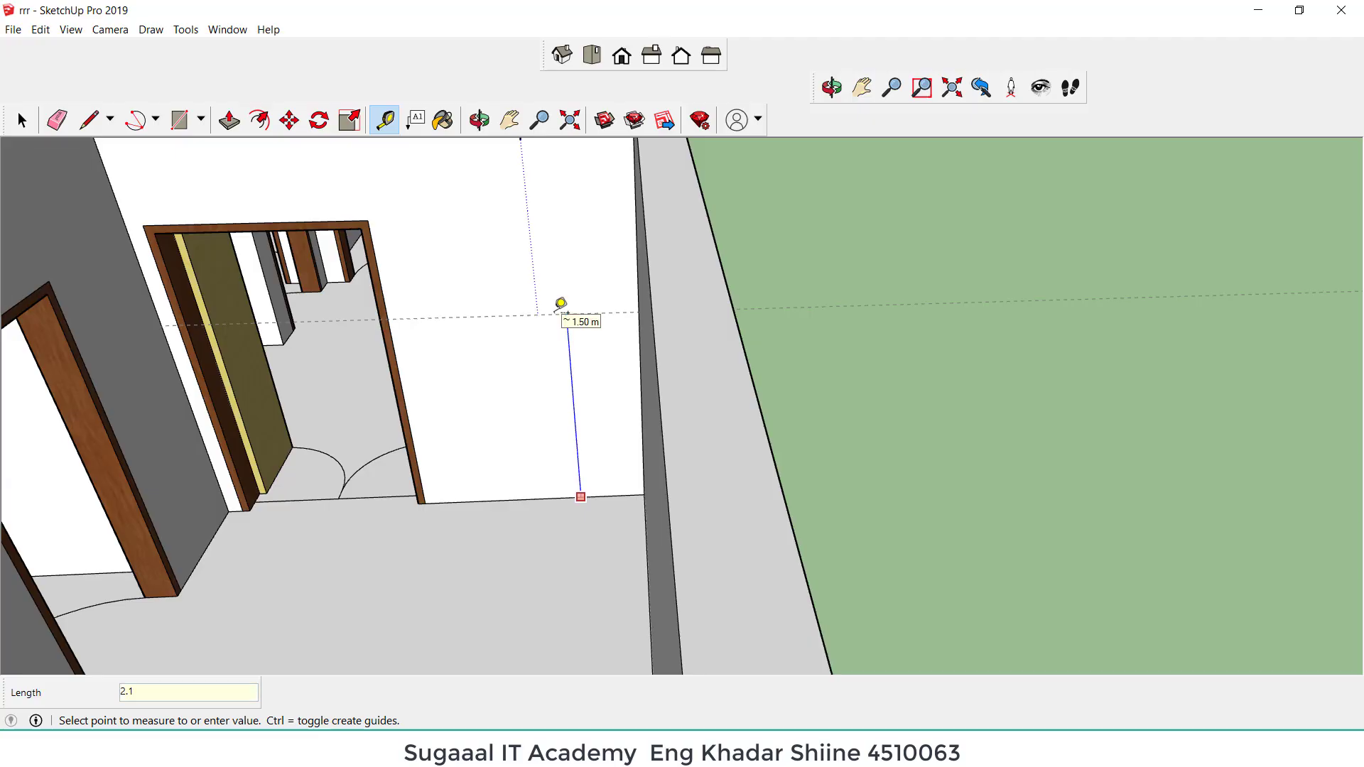
pyautogui.press('Return')
# Step: Place a second horizontal guide 0.5 m below the 2.1 m guide on the double-door wall
pyautogui.scroll(2, 543, 222)
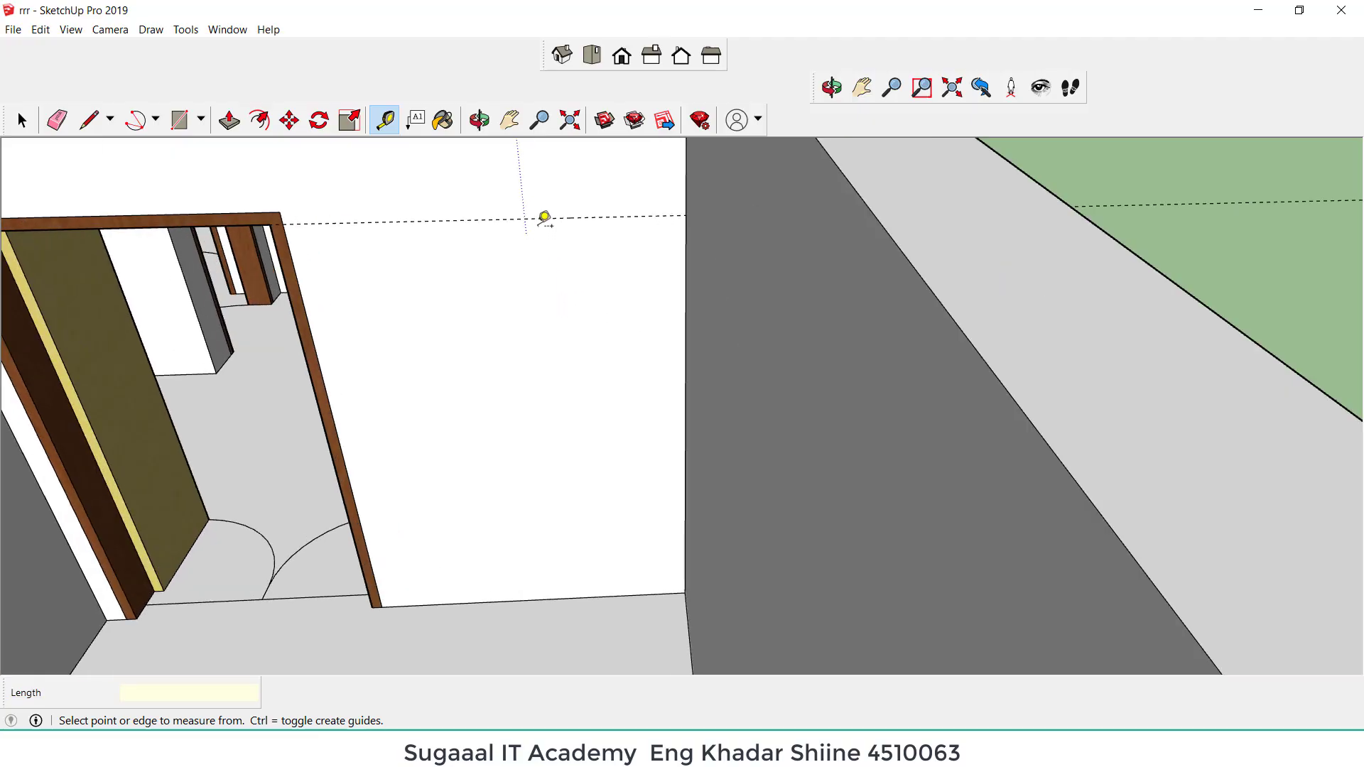
pyautogui.click(549, 218)
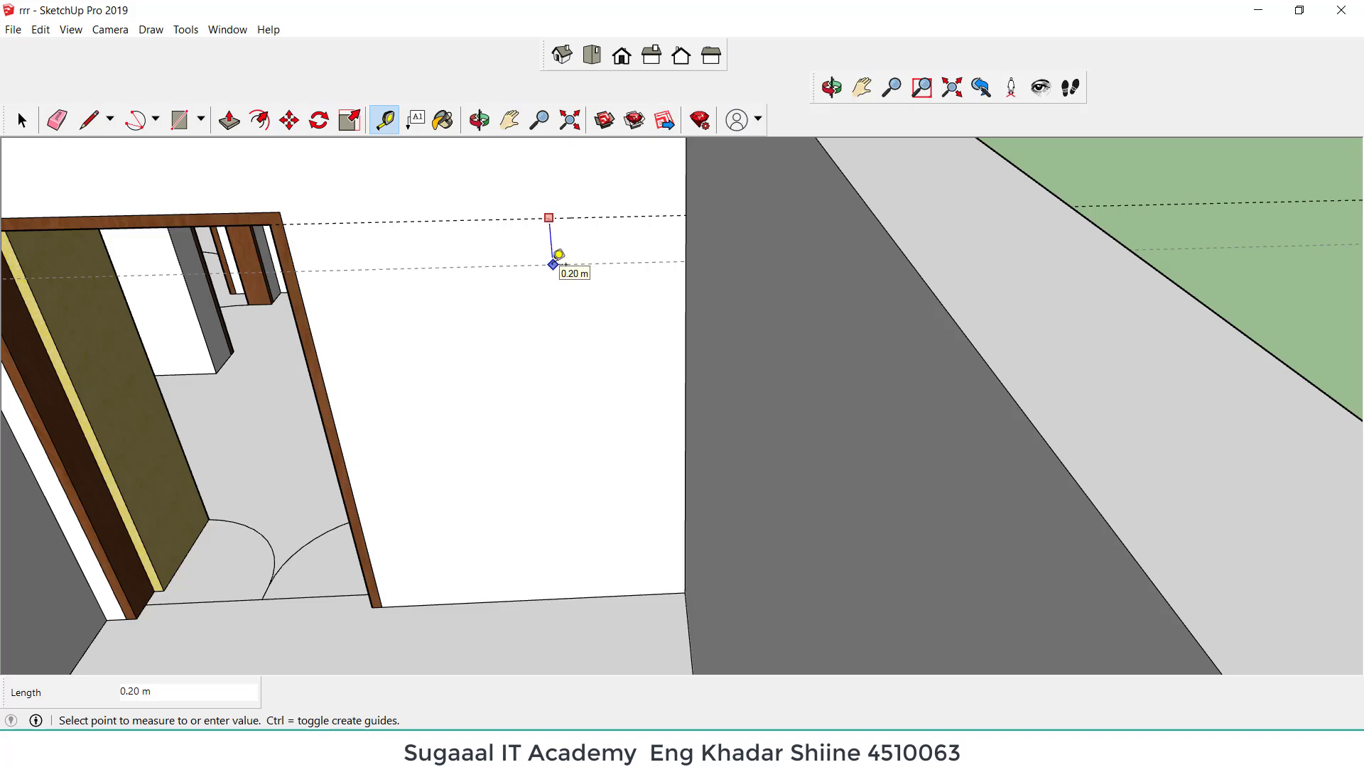
pyautogui.write('0.5')
pyautogui.press('Return')
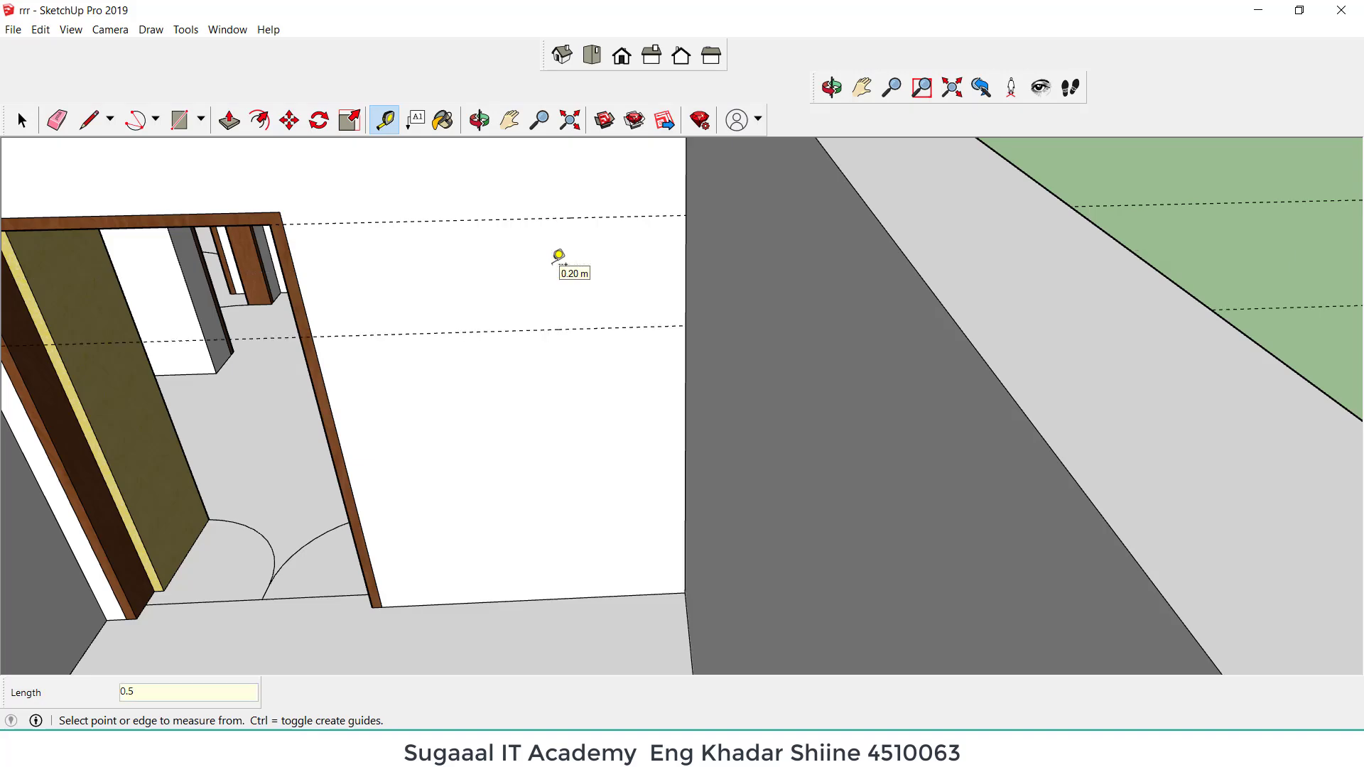
# Step: Place a vertical guide 0.3 m from the short midpoint line, on the side away from the double door
pyautogui.scroll(-3, 490, 325)
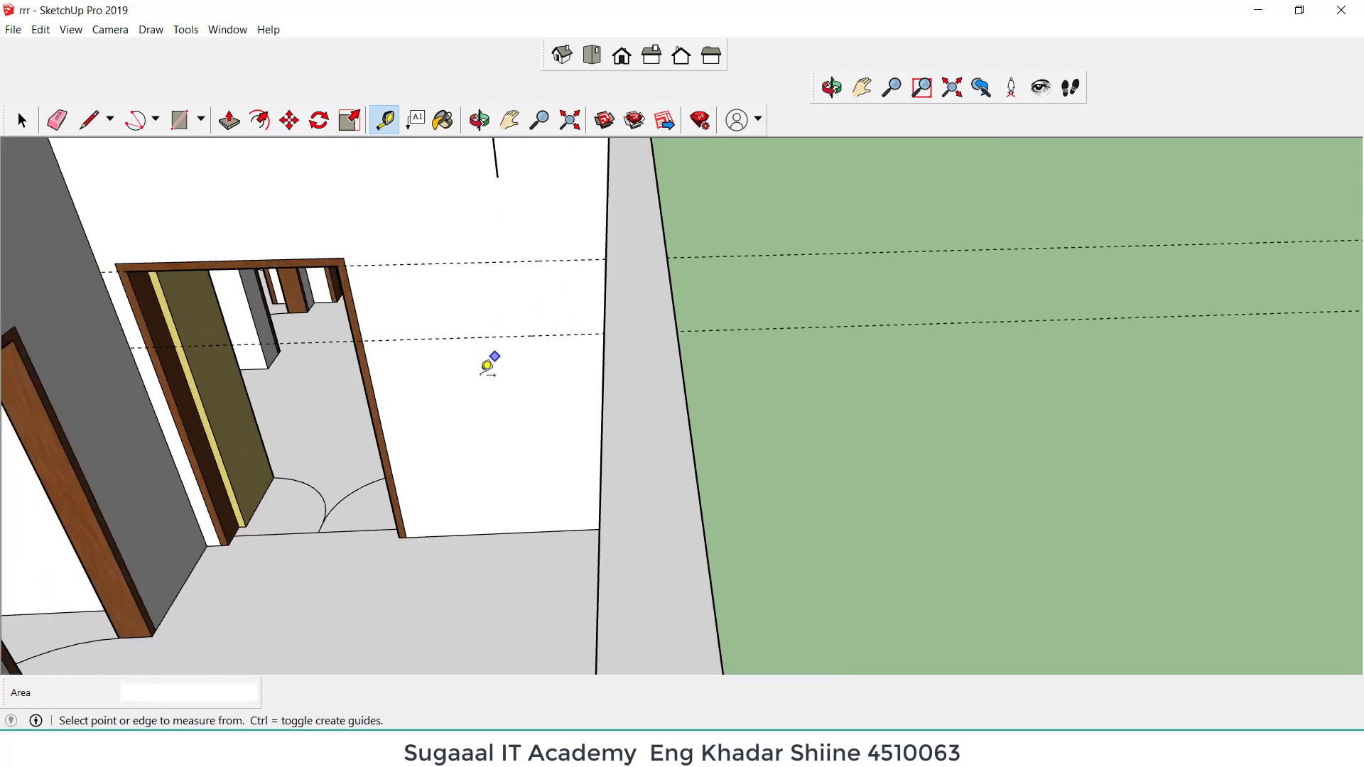
pyautogui.scroll(-3, 485, 365)
pyautogui.scroll(5, 510, 211)
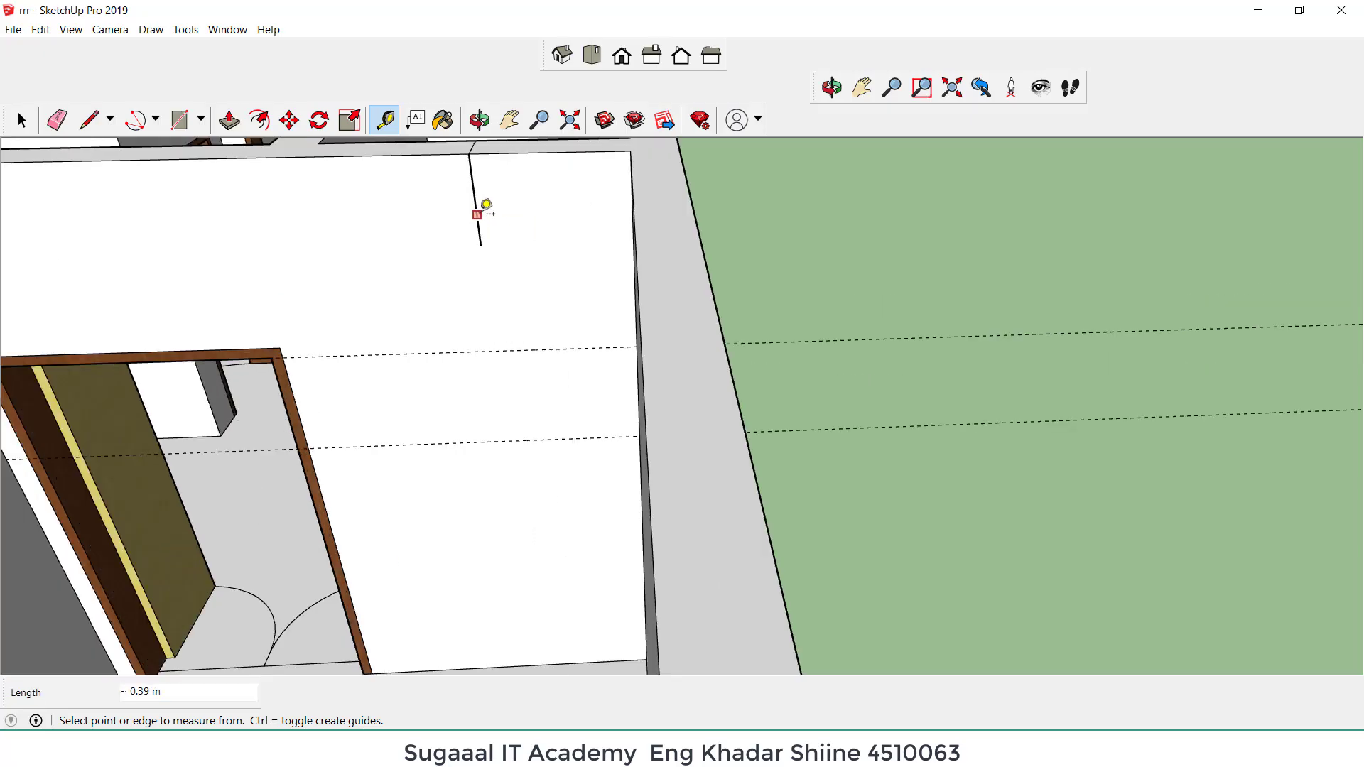
pyautogui.click(478, 213)
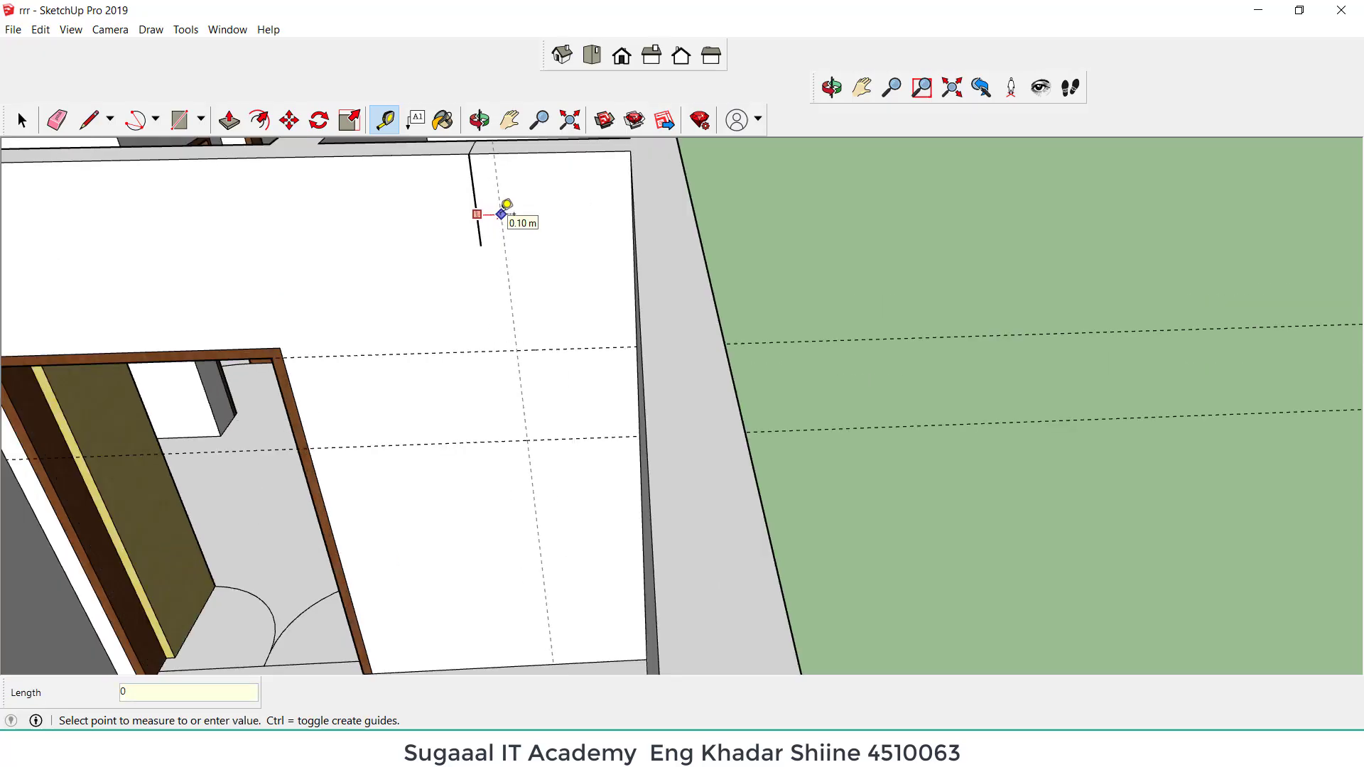
pyautogui.write('0.3')
pyautogui.press('Return')
# Step: Place a vertical guide 0.03 m from the midpoint line, on the double-door side
pyautogui.scroll(2, 472, 219)
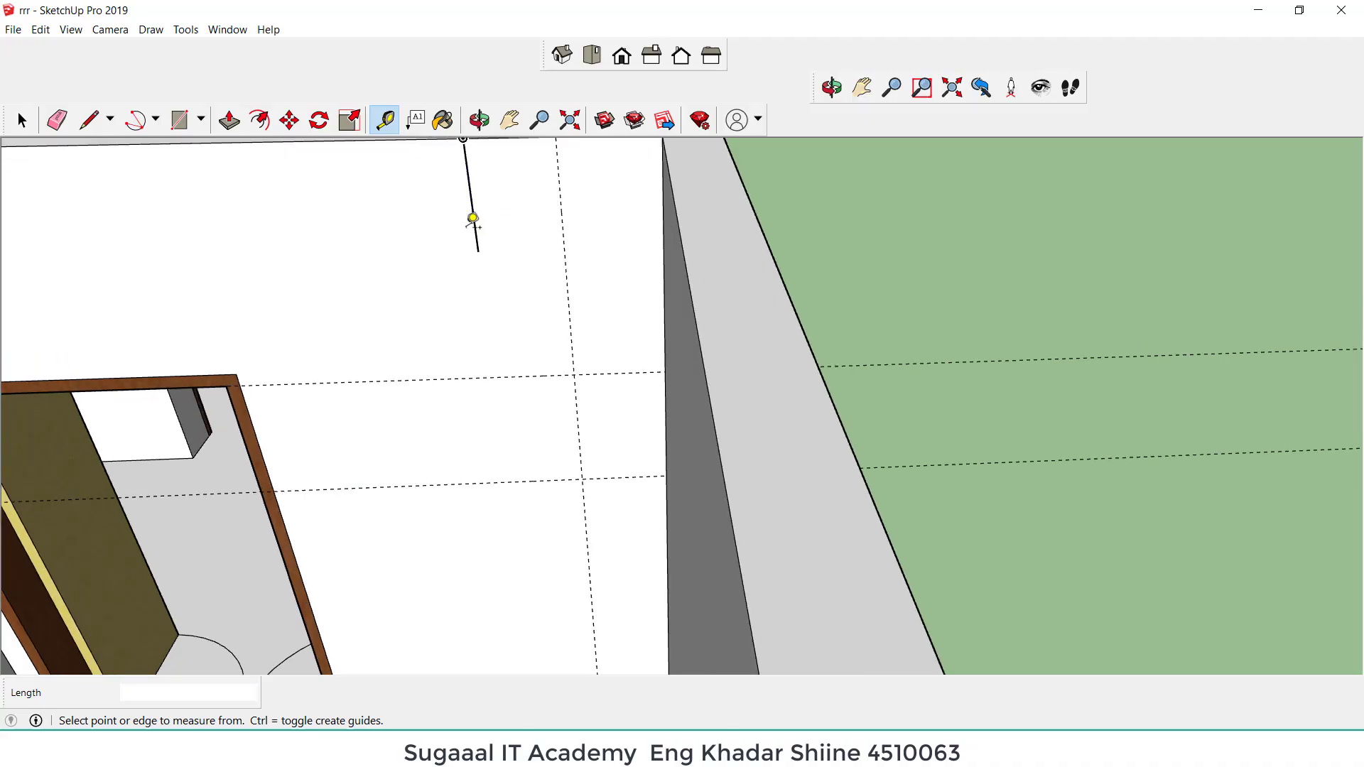
pyautogui.click(475, 221)
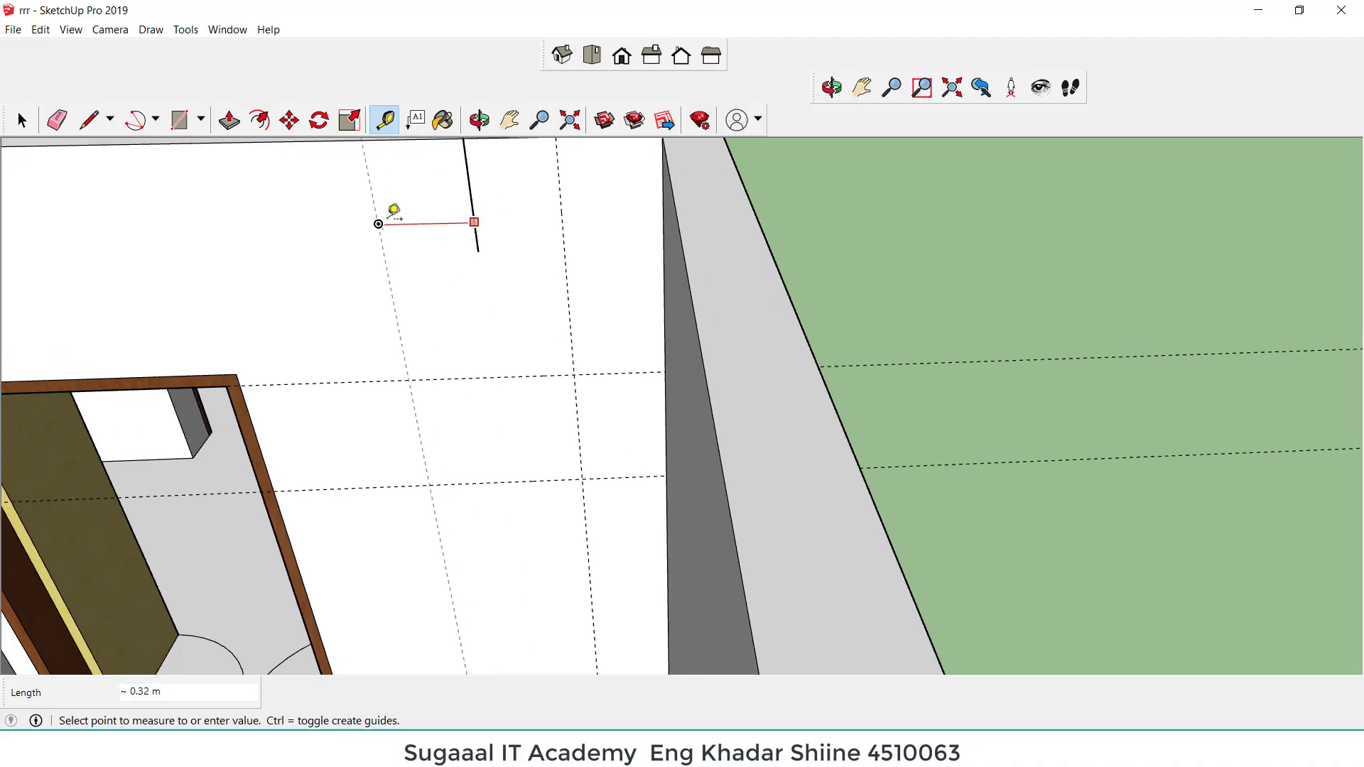
pyautogui.write('0.03')
pyautogui.press('Return')
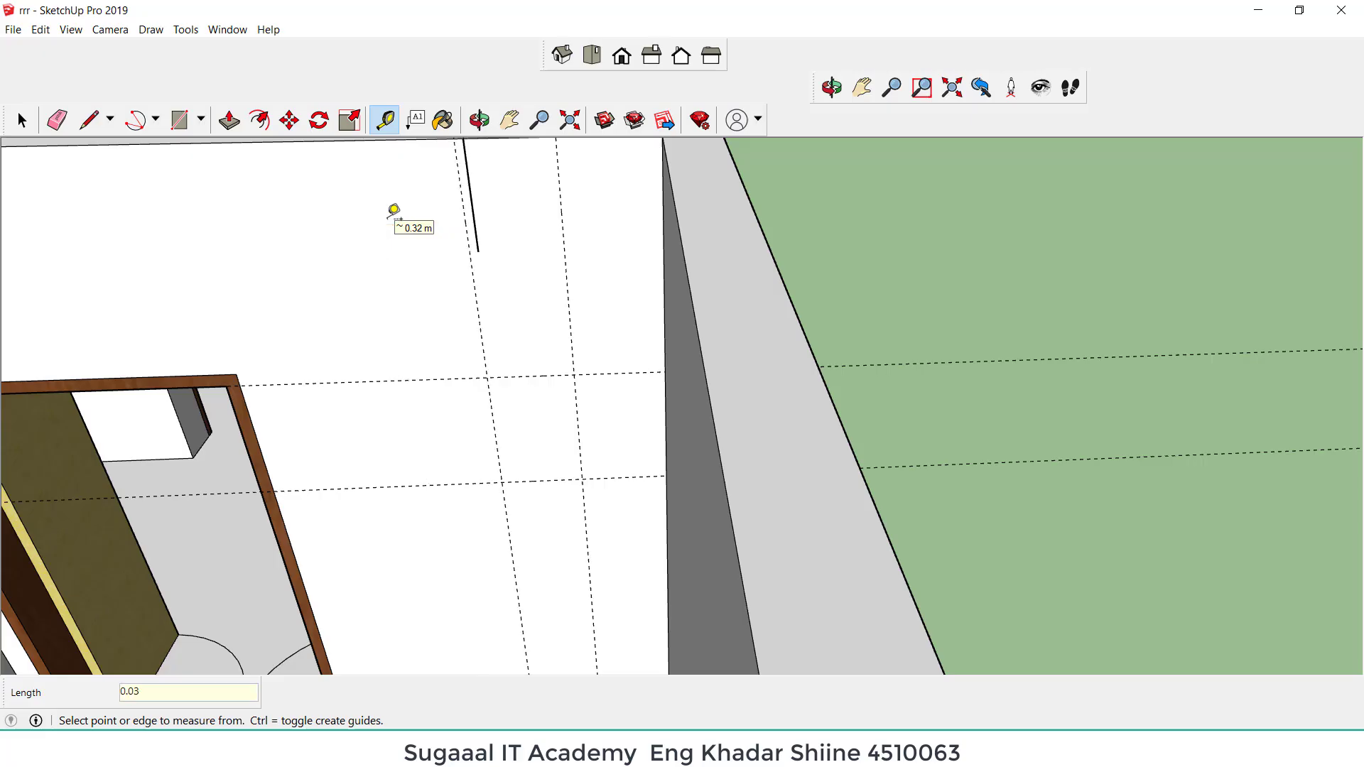
# Step: Place a vertical guide 0.3 m from the midpoint line on the double-door side, and erase the mistaken 0.03 m guide
pyautogui.scroll(2, 553, 487)
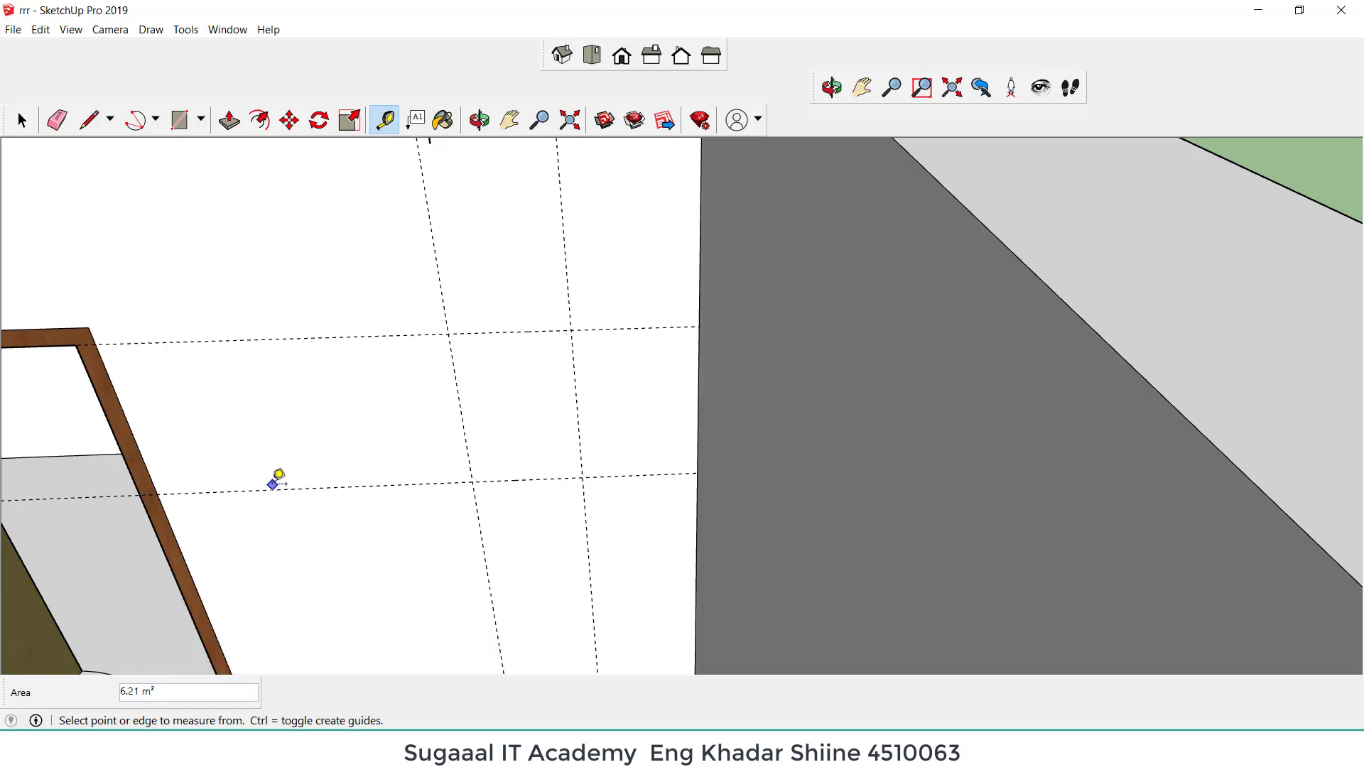
pyautogui.scroll(-2, 497, 425)
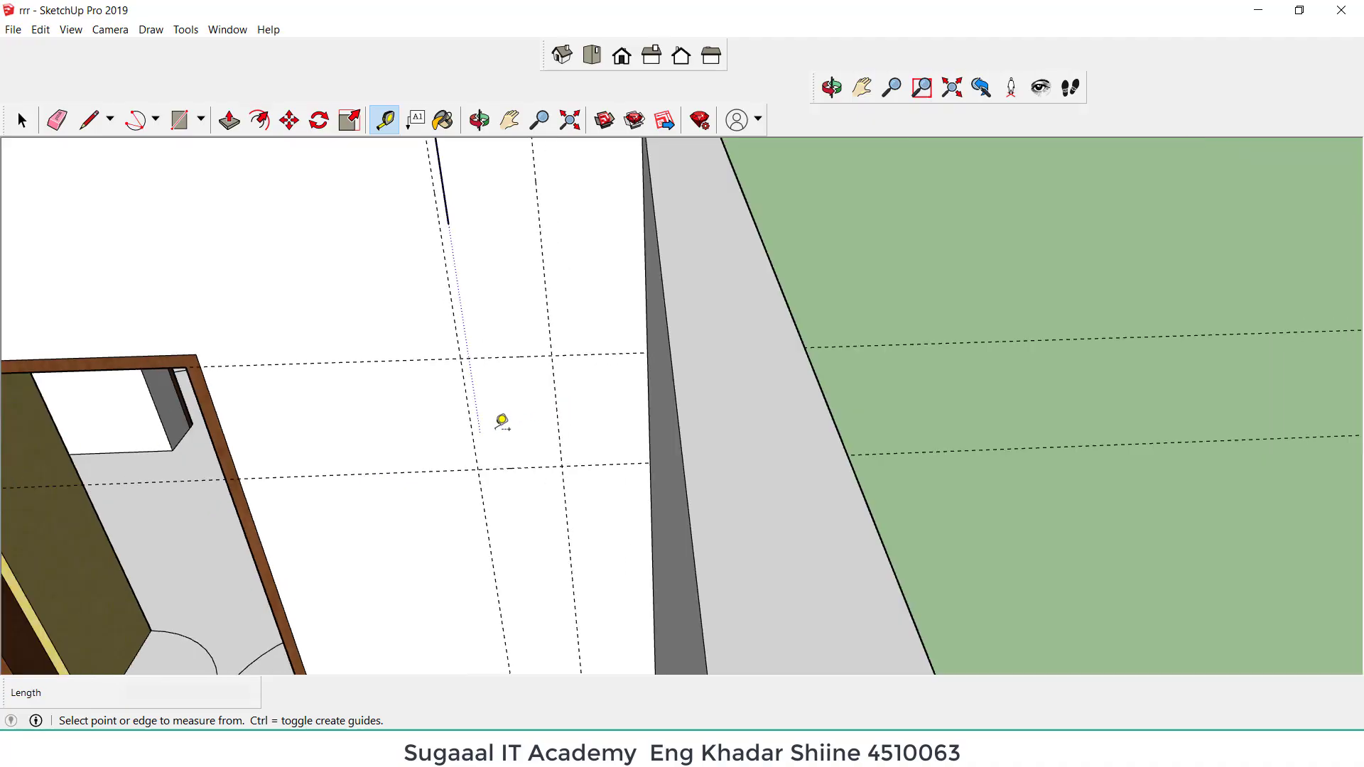
pyautogui.scroll(-1, 391, 455)
pyautogui.scroll(1, 424, 245)
pyautogui.click(426, 237)
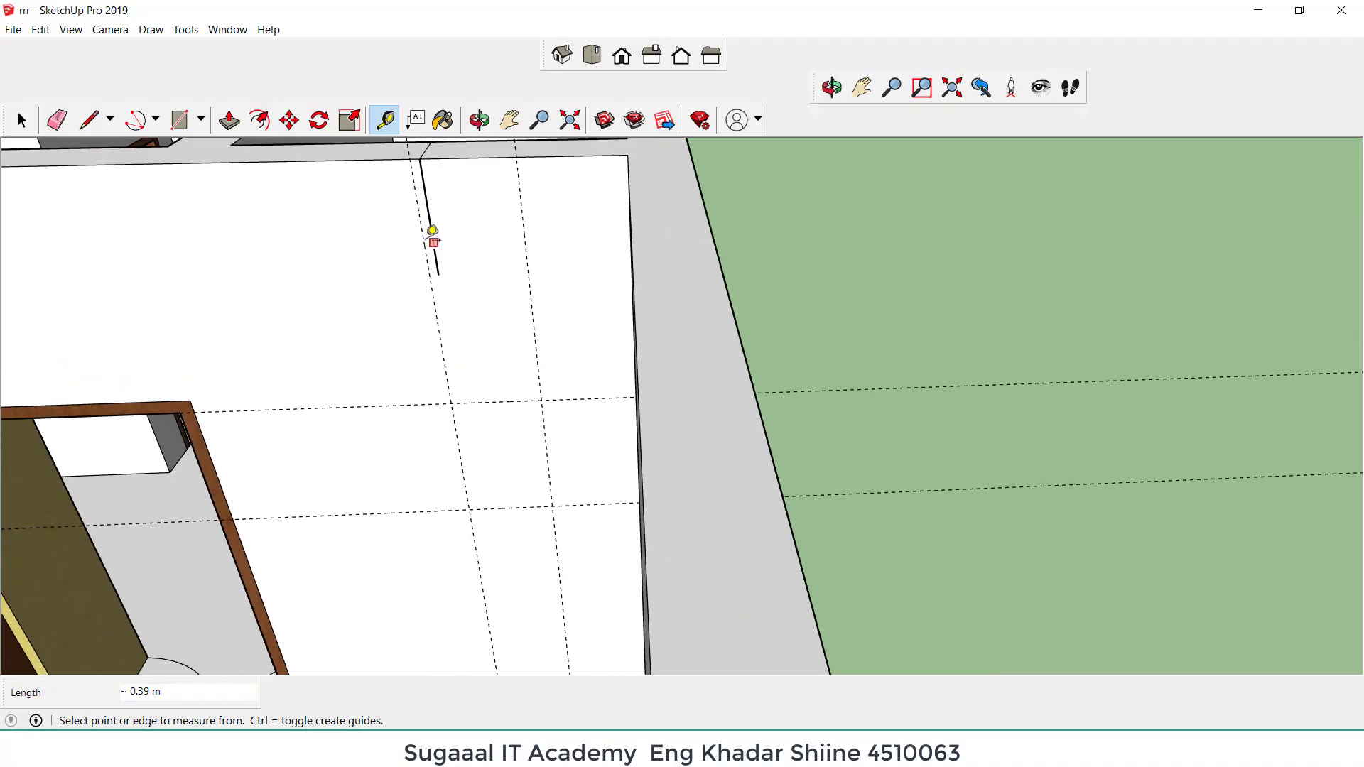
pyautogui.scroll(1, 429, 237)
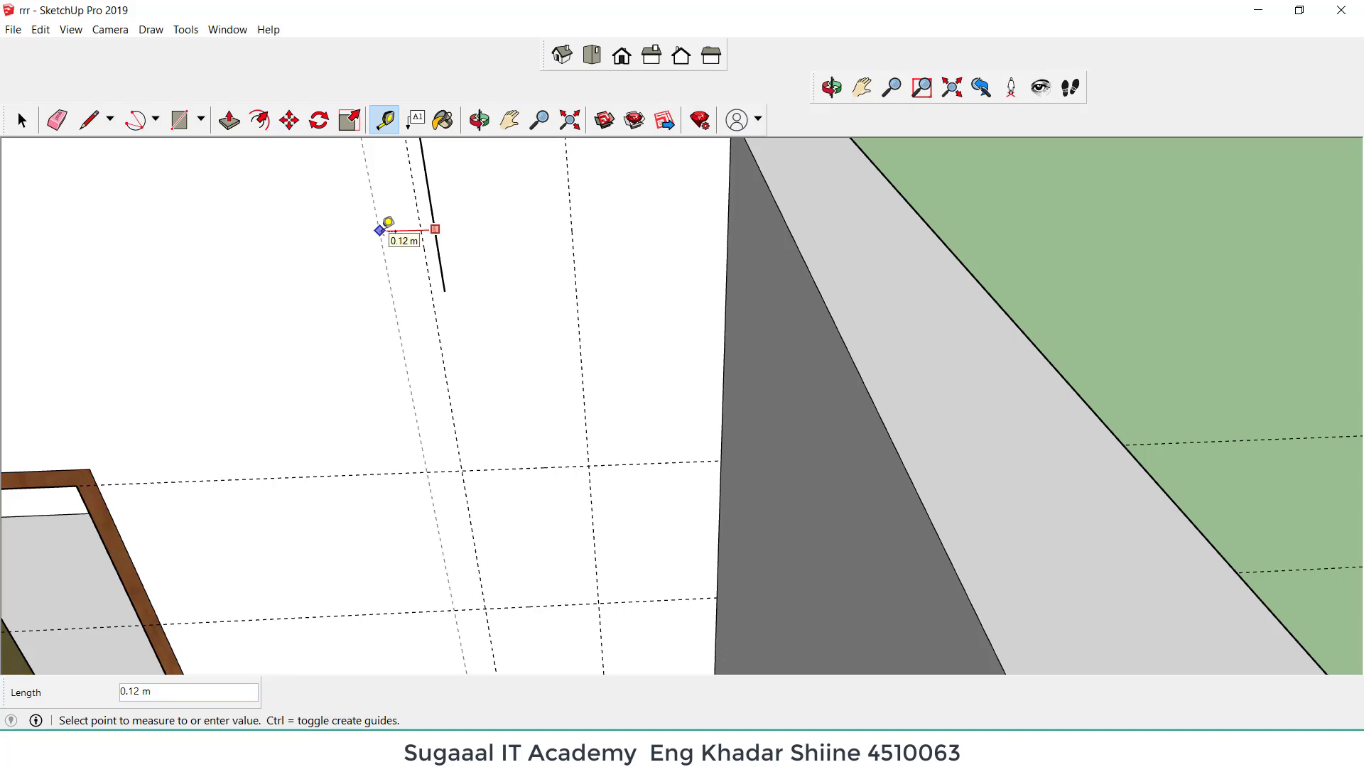
pyautogui.write('0.3')
pyautogui.press('Return')
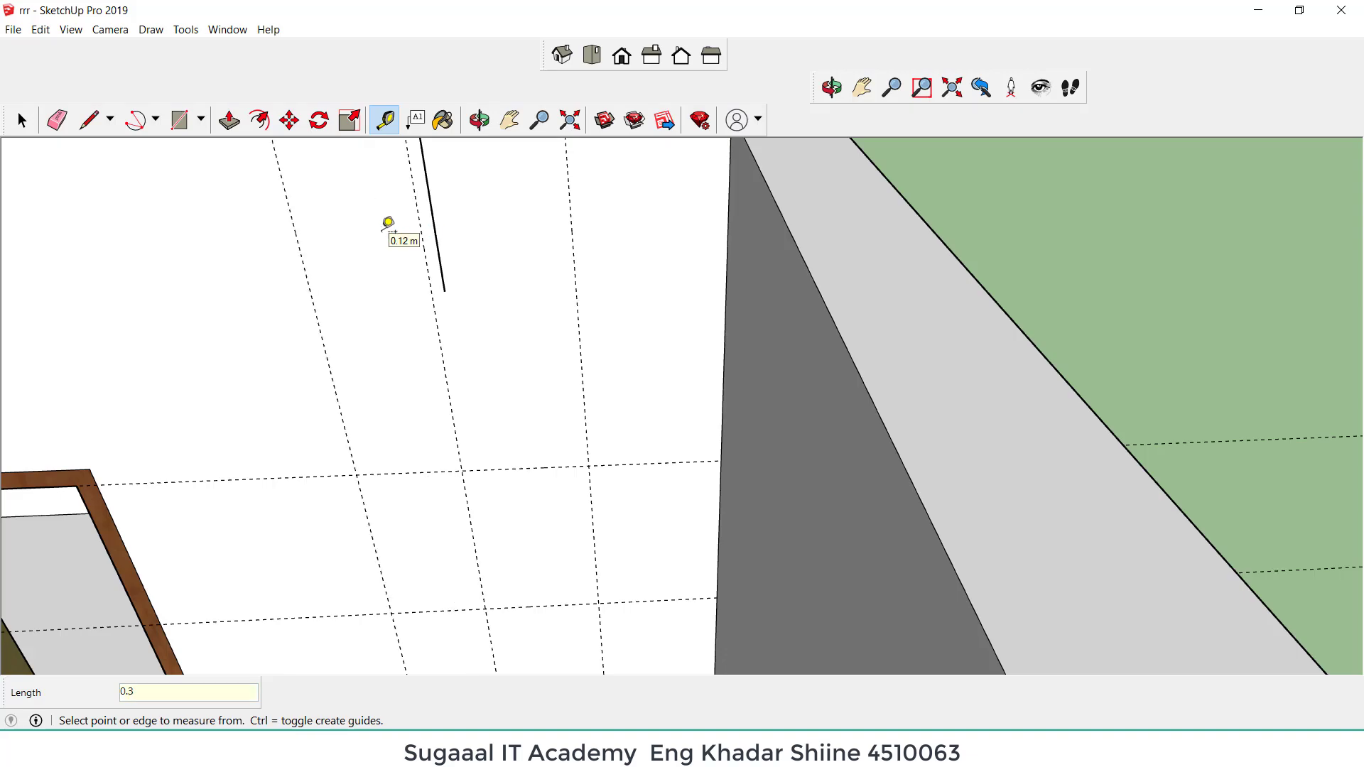
pyautogui.click(57, 120)
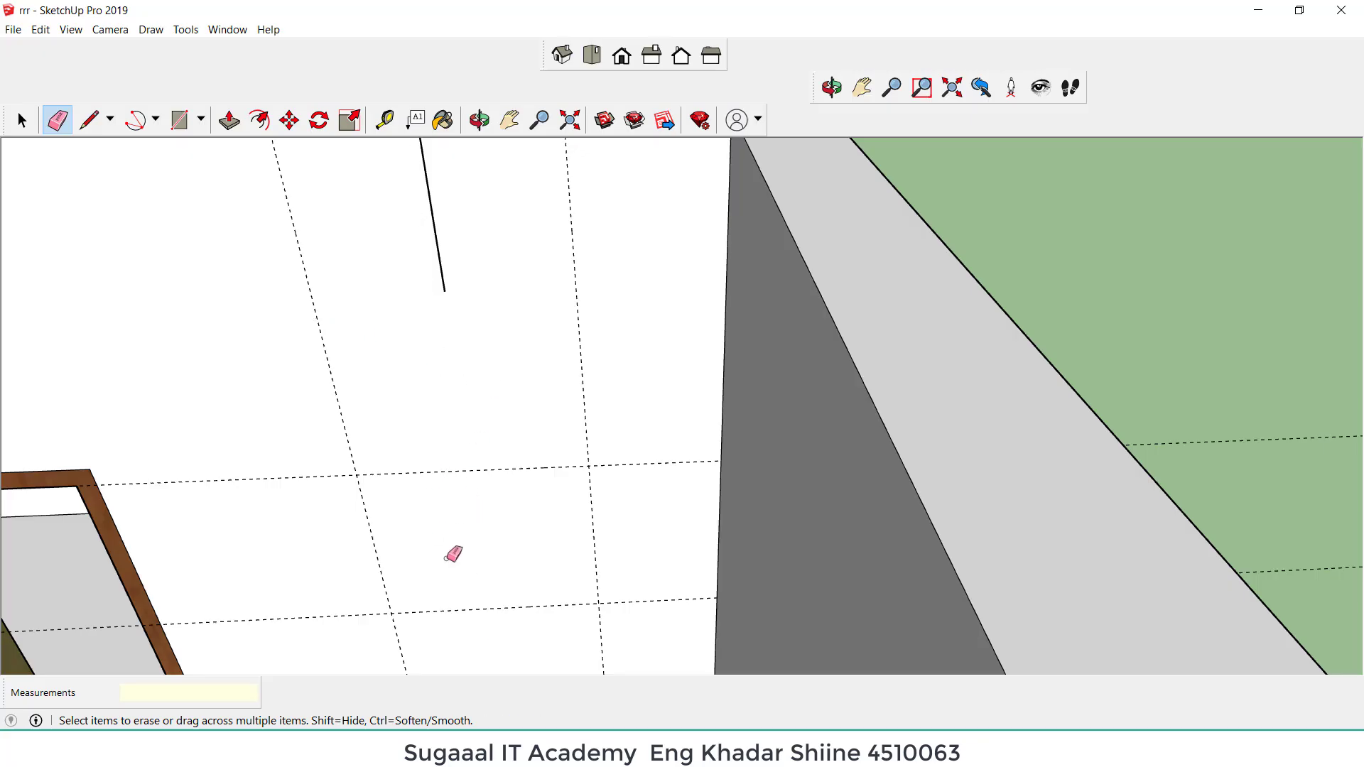
pyautogui.scroll(-4, 446, 334)
pyautogui.scroll(5, 484, 476)
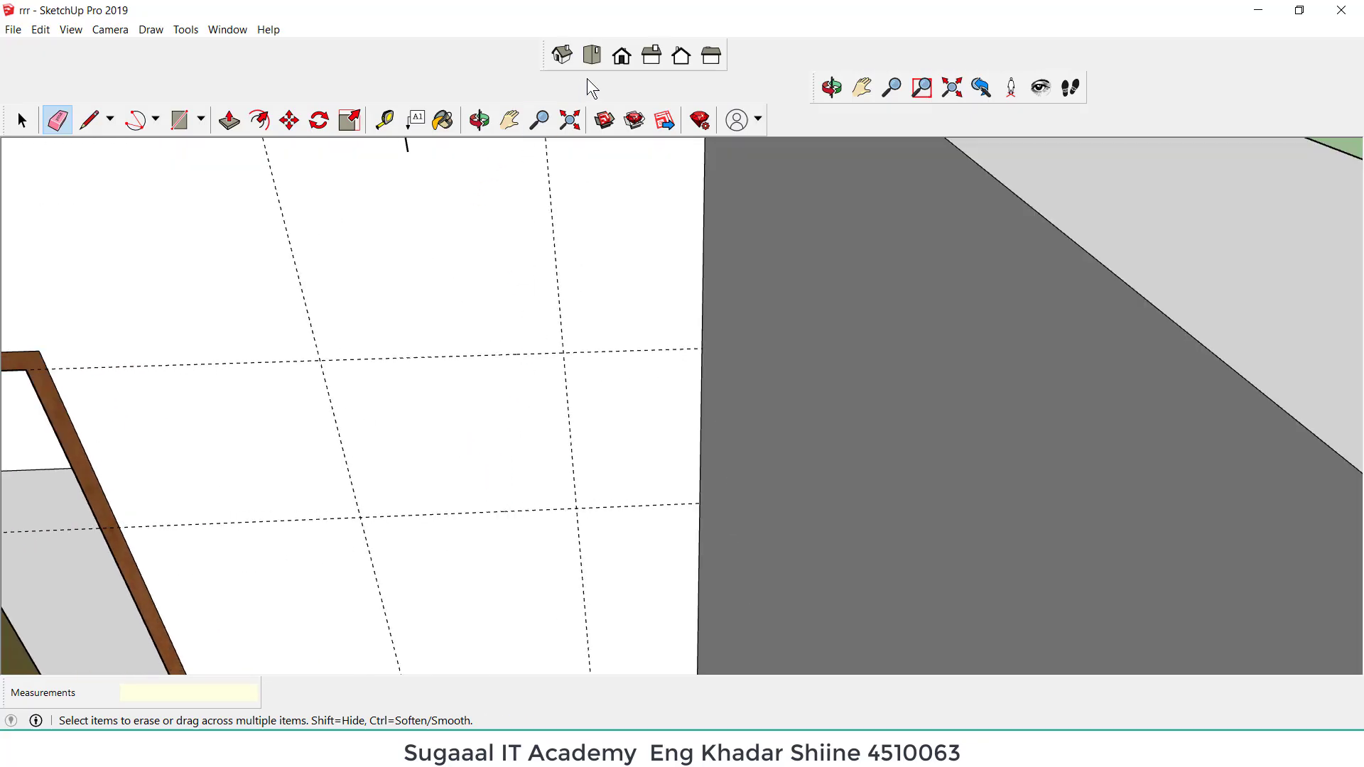
# Step: Draw a 0.60 m by 0.50 m window rectangle between the guide intersections beside the double door
pyautogui.click(622, 56)
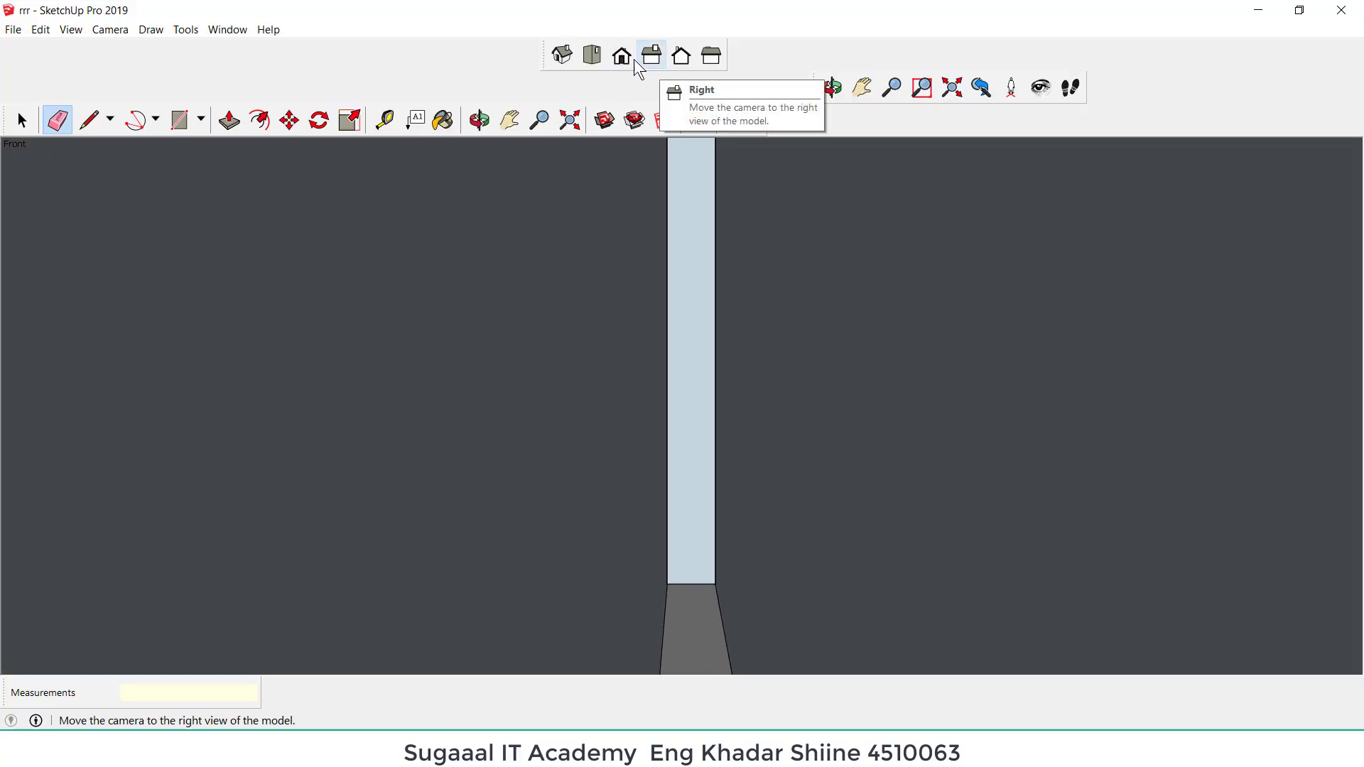
pyautogui.click(570, 120)
pyautogui.scroll(10, 1002, 347)
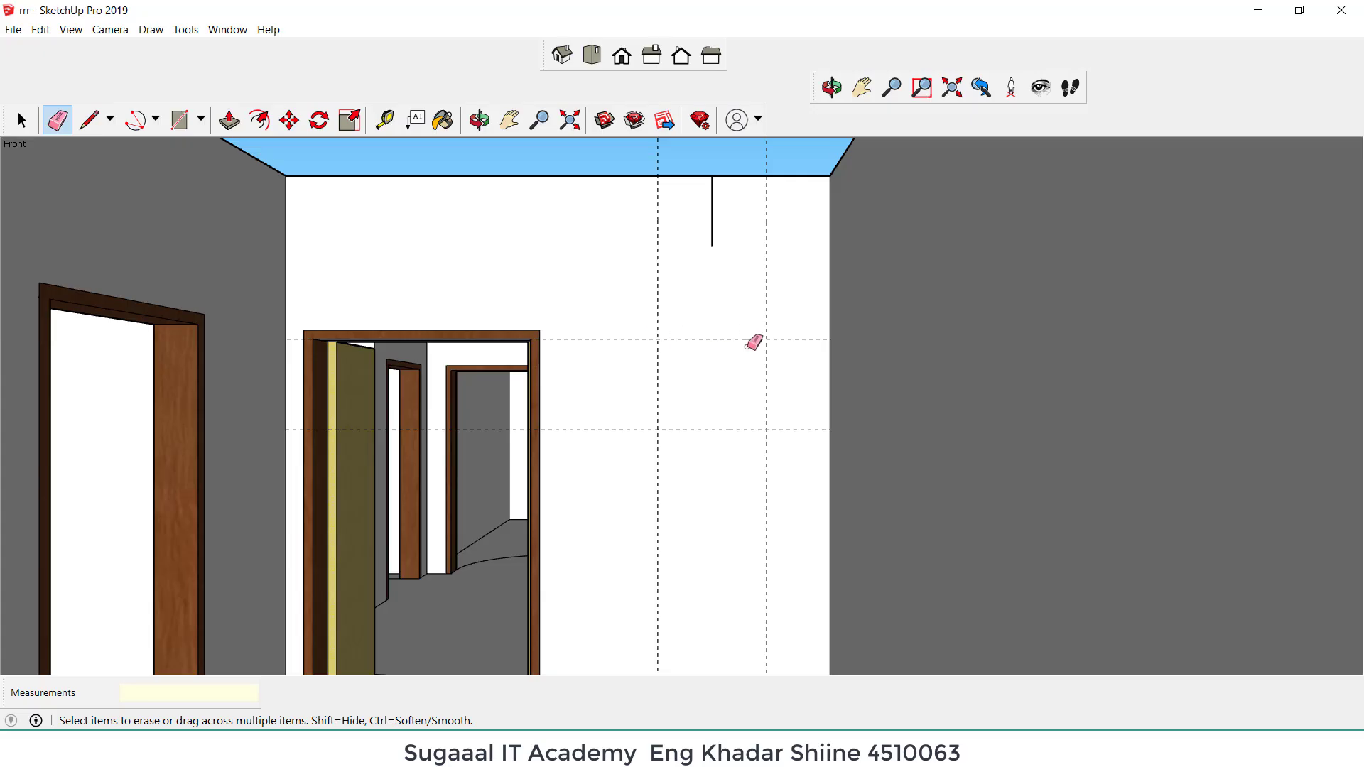
pyautogui.click(179, 120)
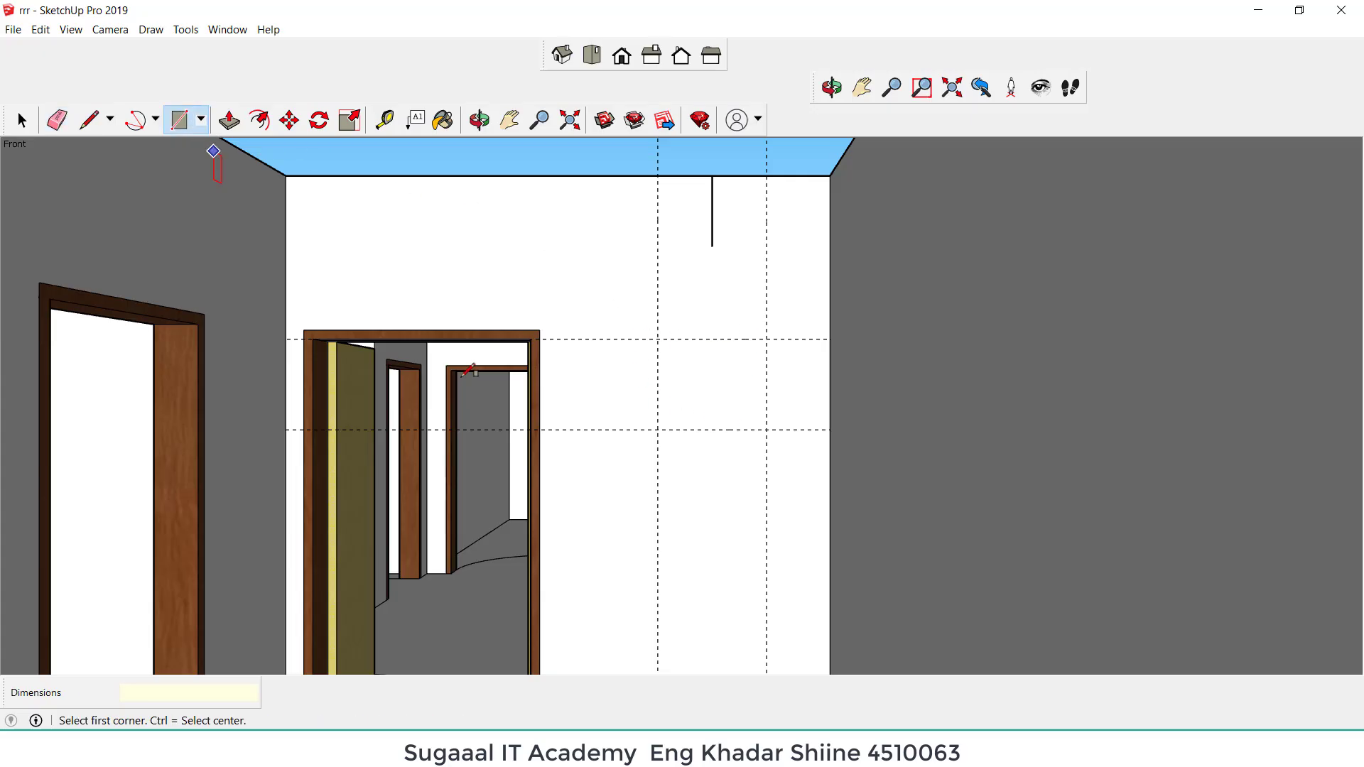
pyautogui.scroll(1, 764, 455)
pyautogui.click(633, 311)
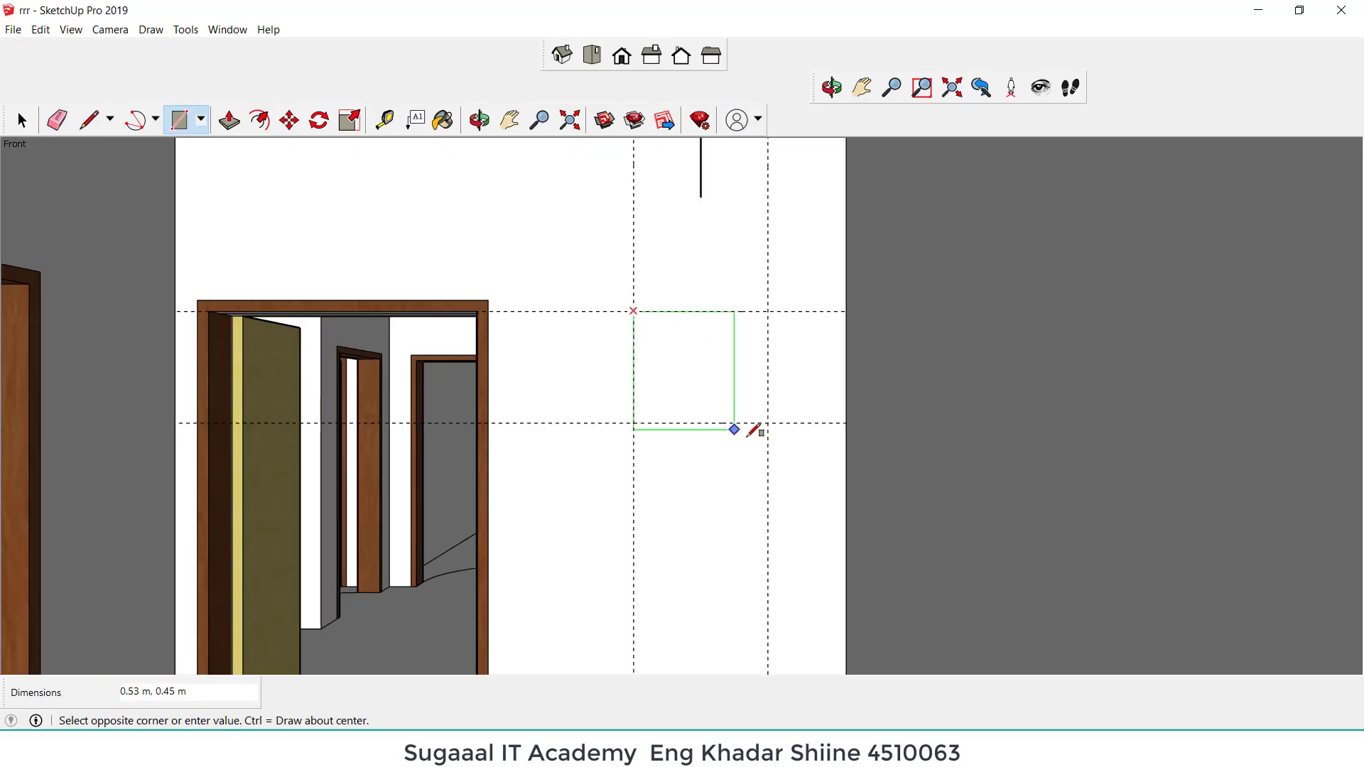
pyautogui.click(768, 421)
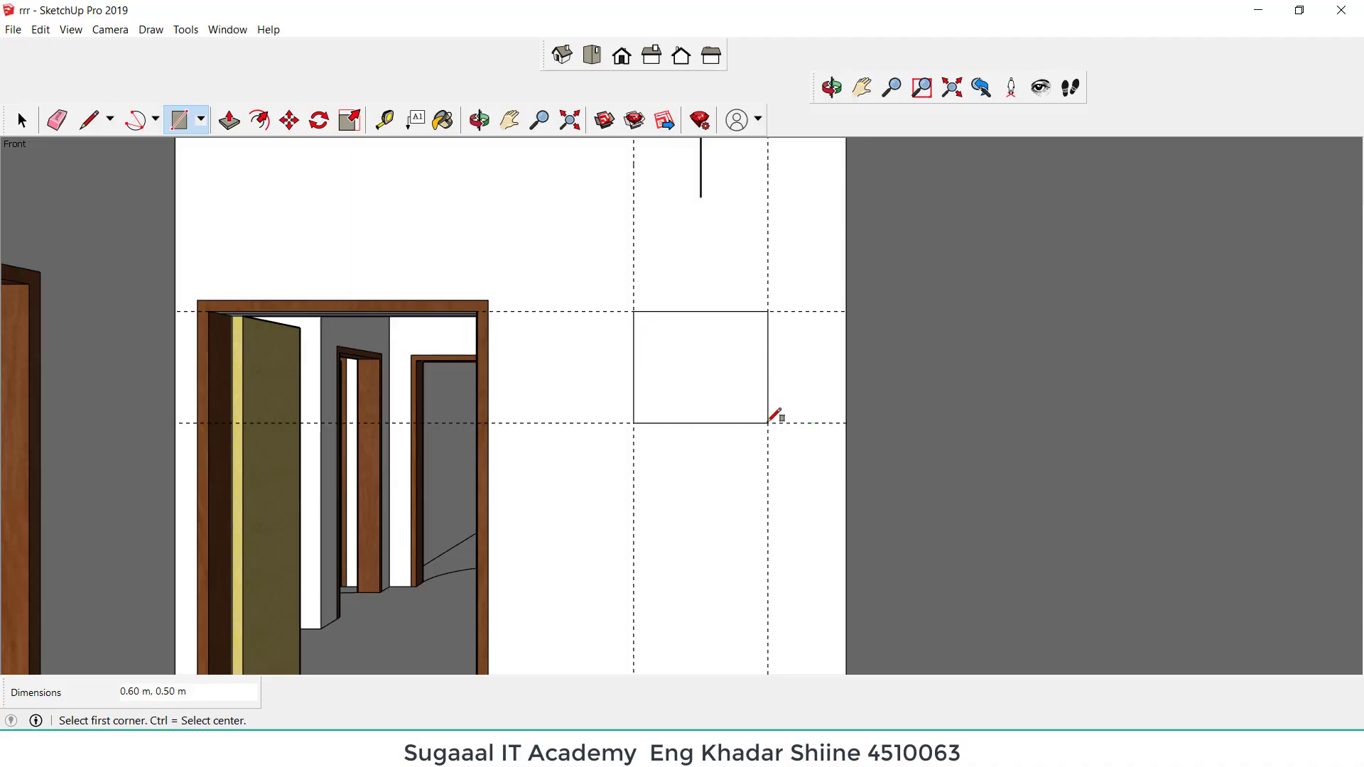
# Step: Push the window rectangle 0.2 m inward through the double-door wall to cut the opening
pyautogui.click(229, 121)
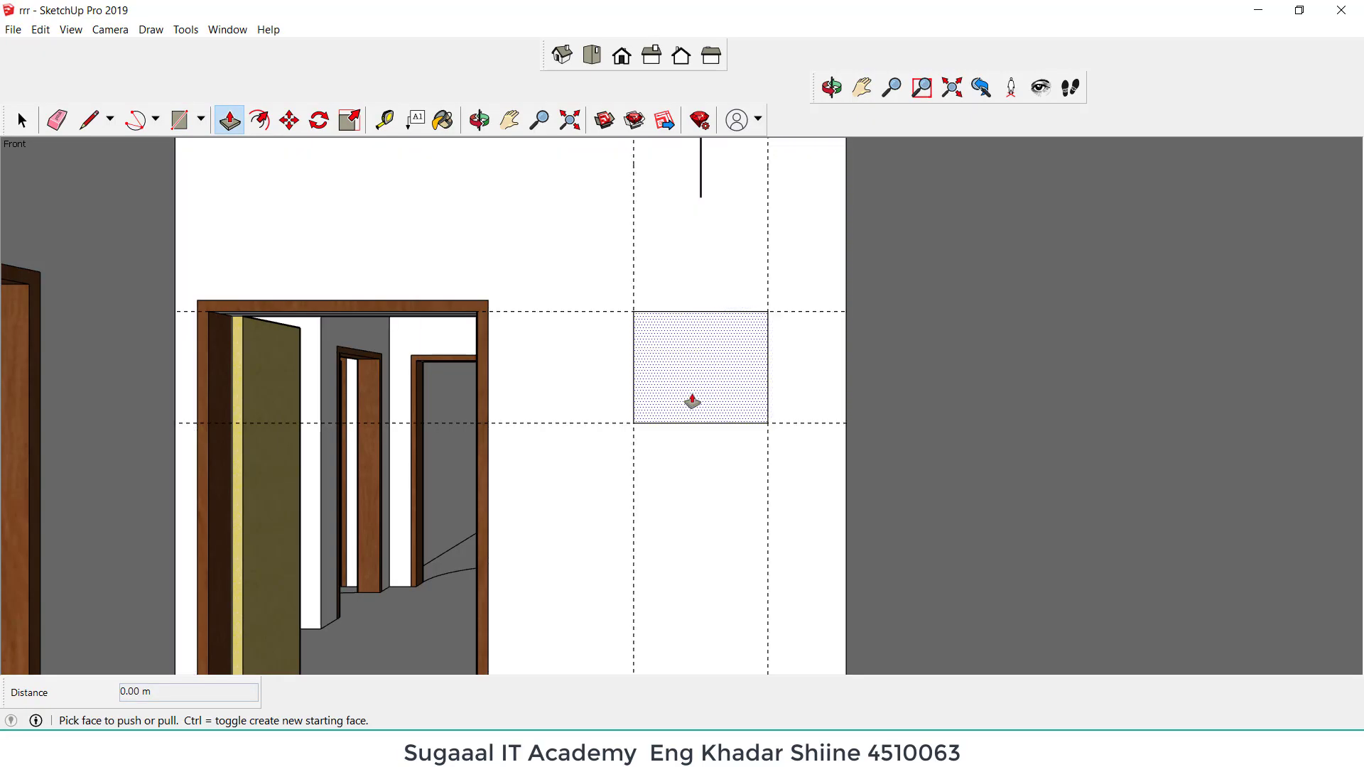
pyautogui.click(692, 400)
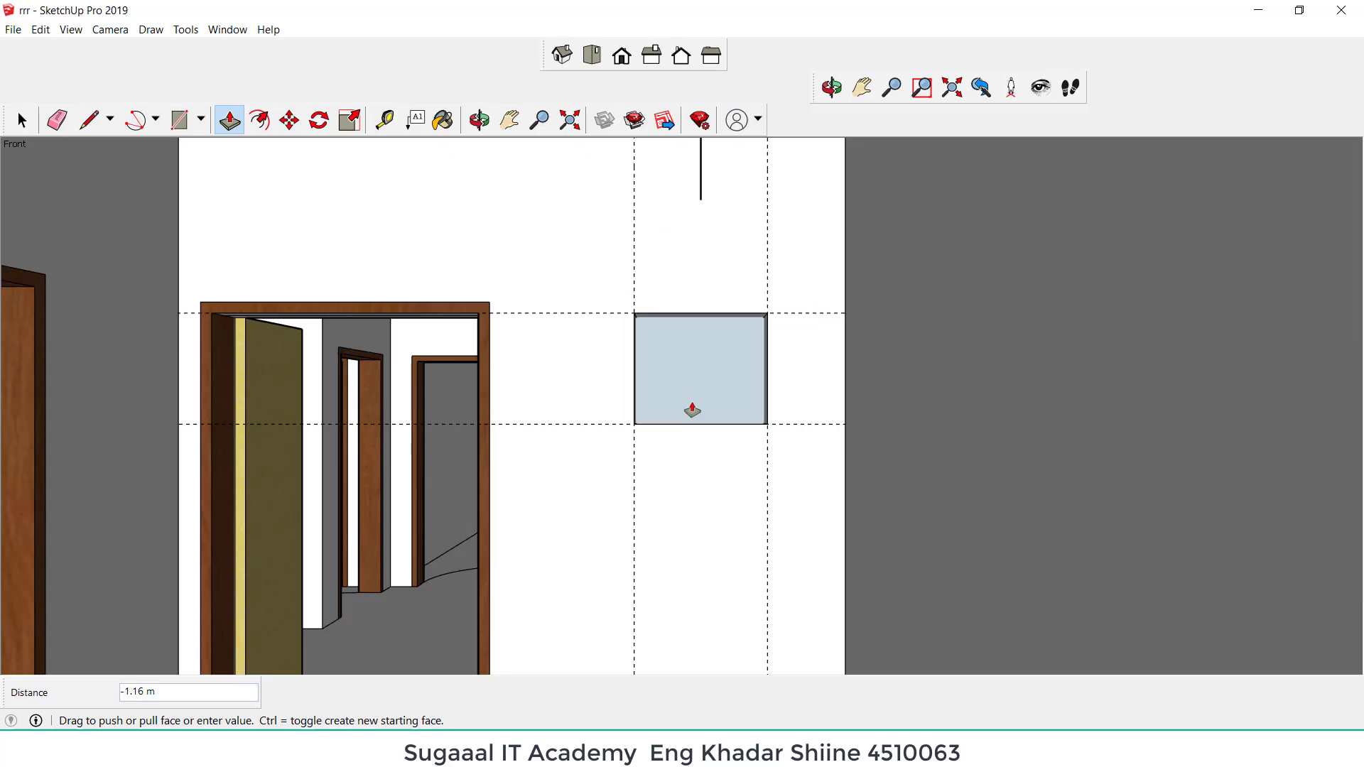
pyautogui.press('Return')
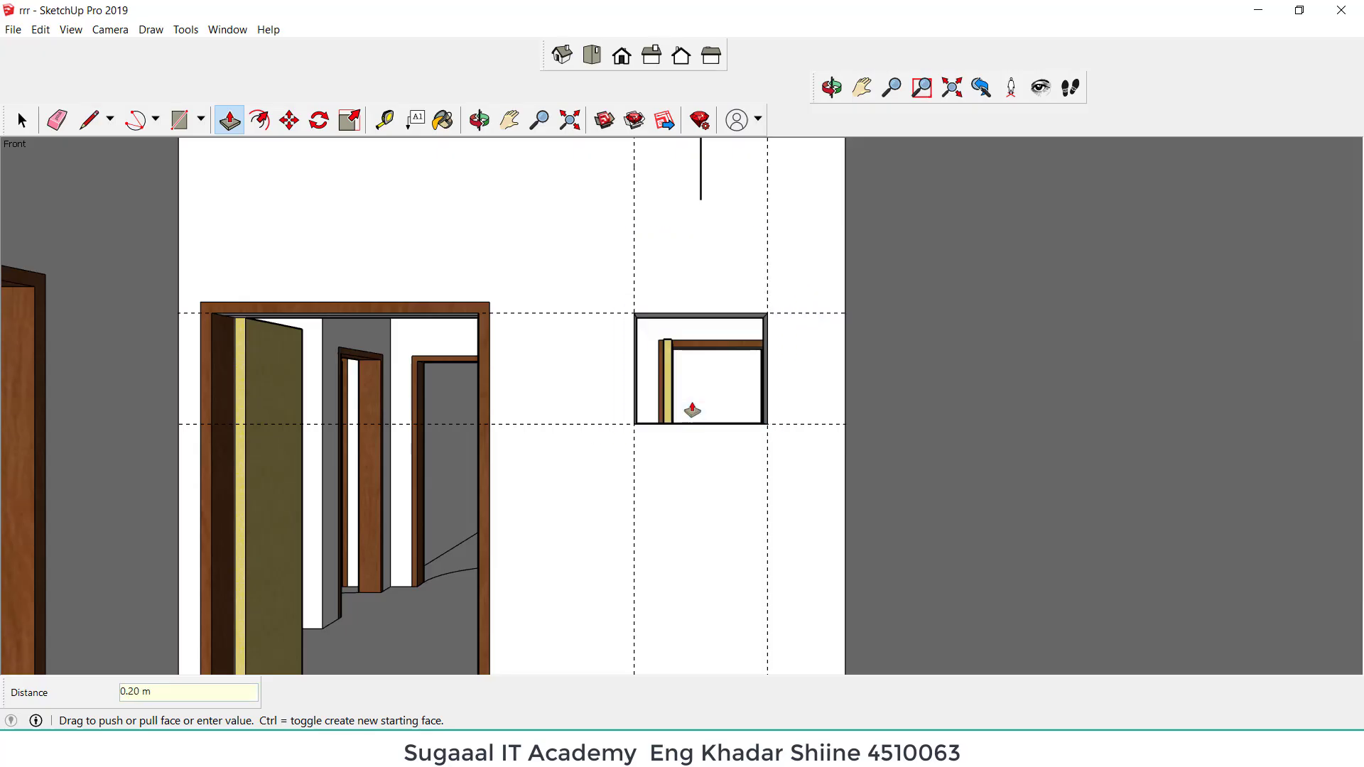
# Step: Delete all guides and erase the leftover midpoint line on the top and face of the double-door wall
pyautogui.click(480, 121)
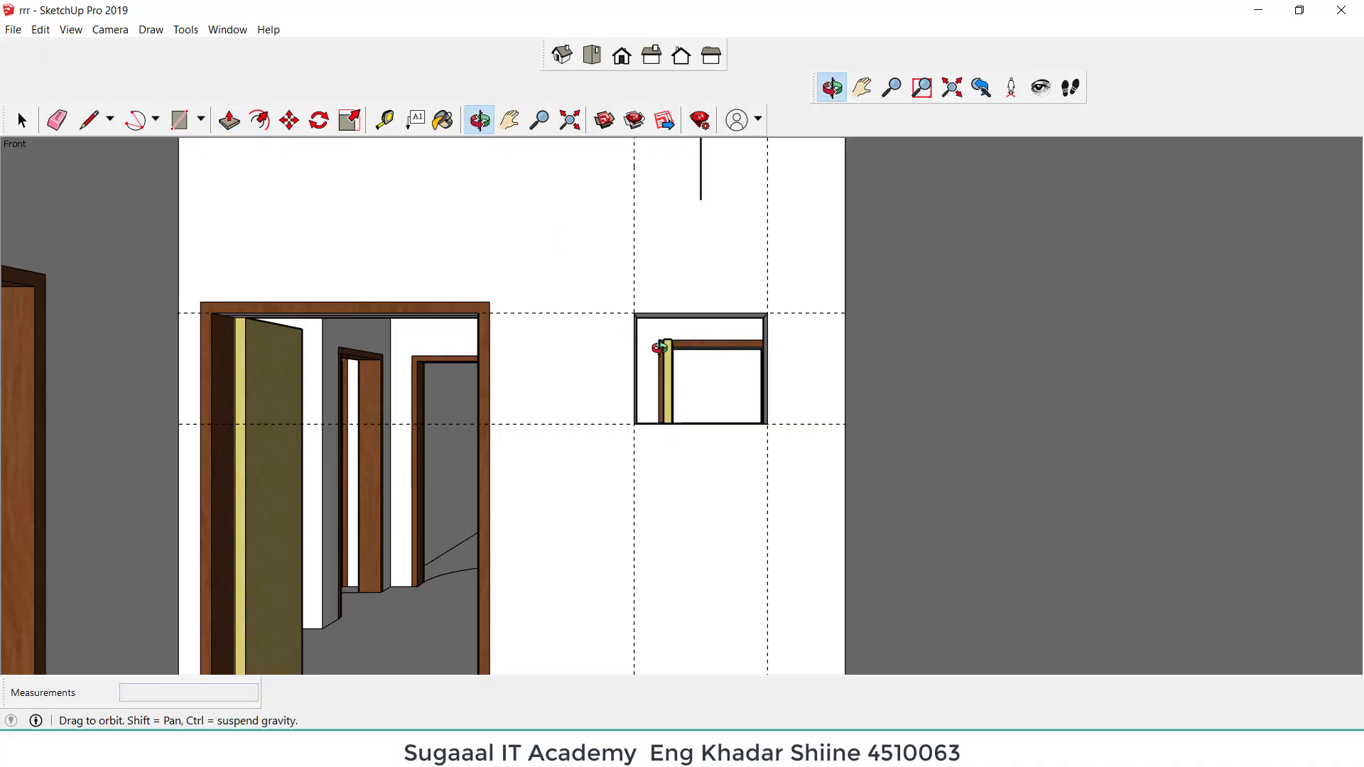
pyautogui.moveTo(660, 348); pyautogui.dragTo(600, 337)
pyautogui.click(41, 29)
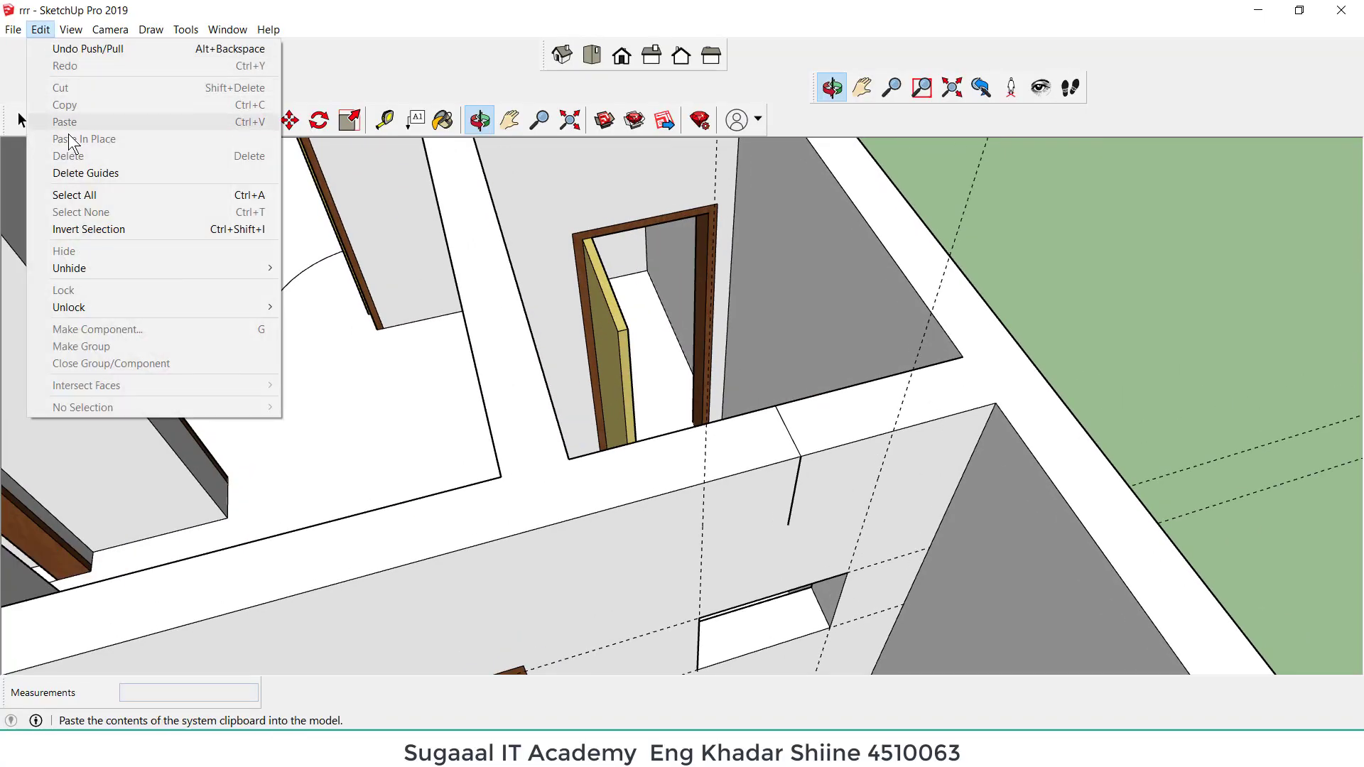
pyautogui.click(116, 173)
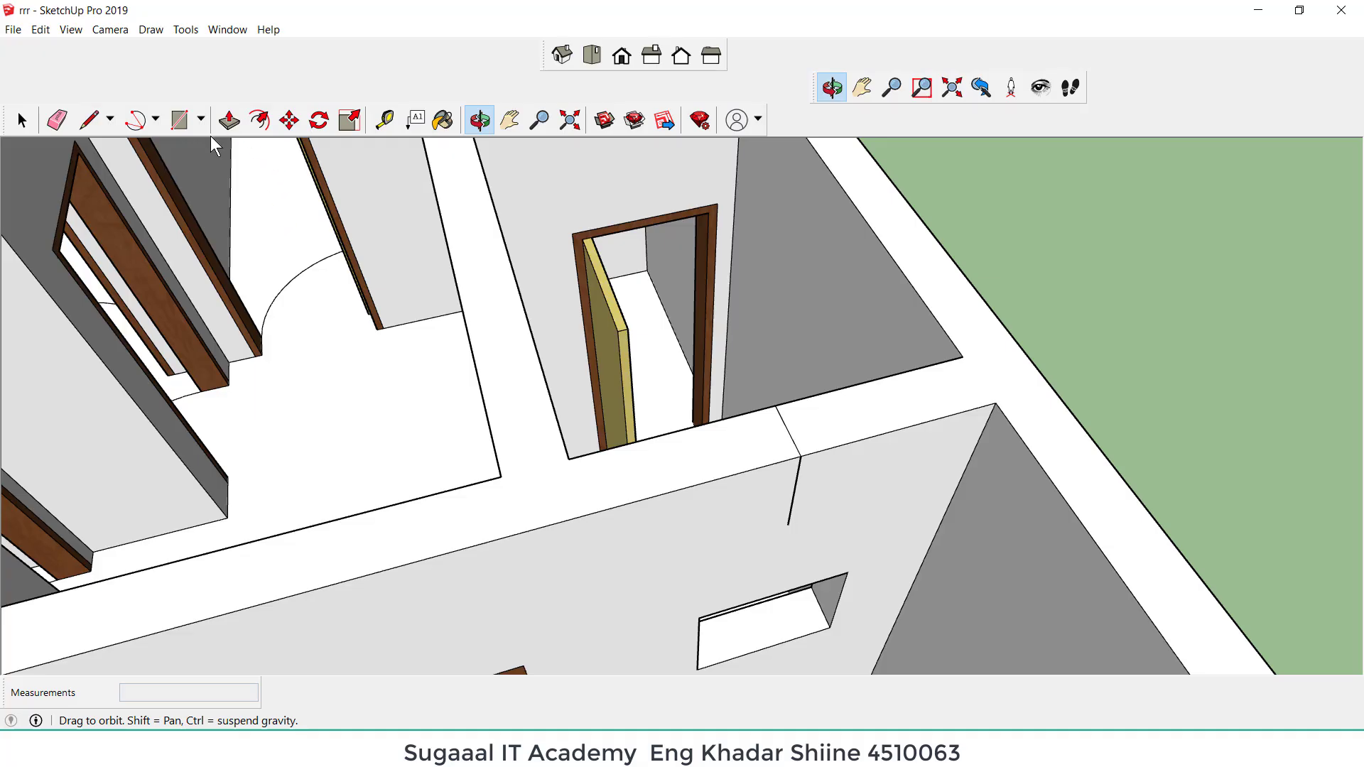
pyautogui.click(57, 119)
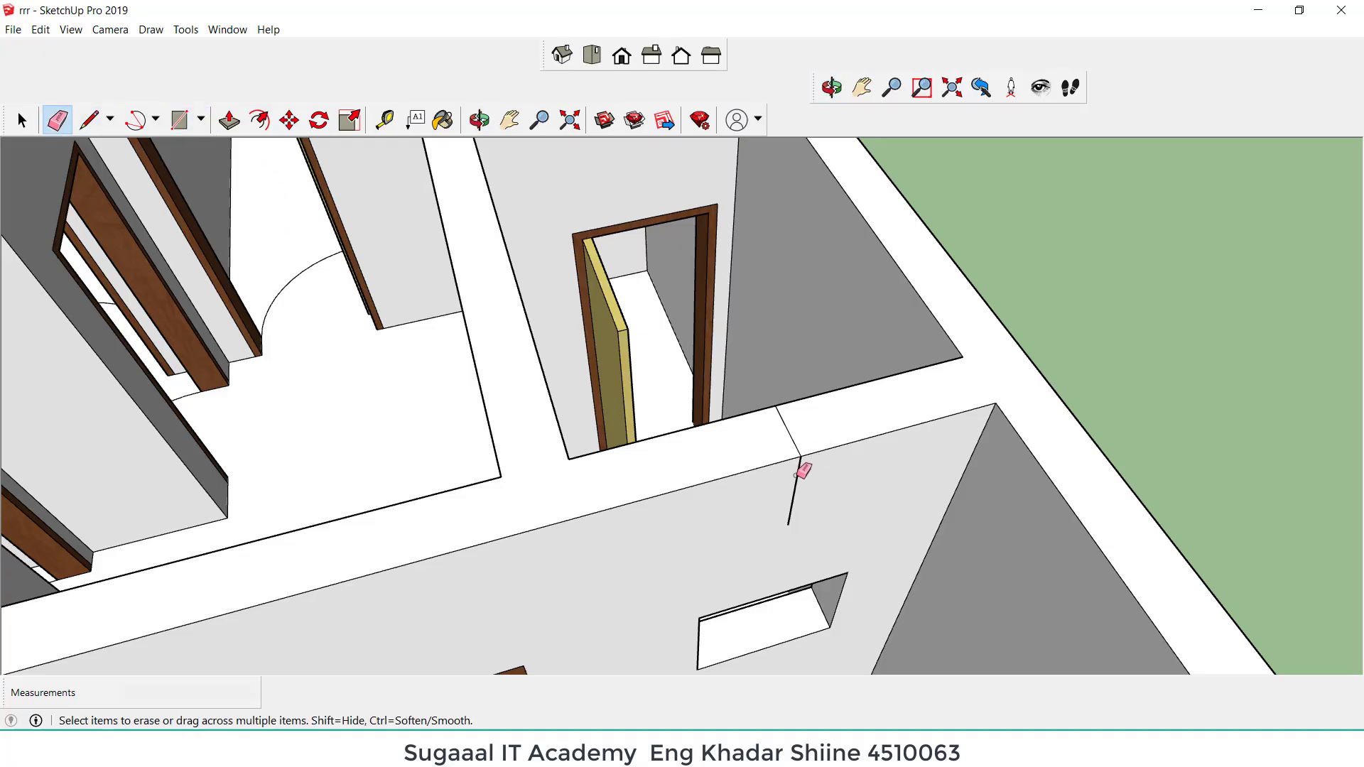
pyautogui.click(796, 475)
# Step: Examine the new window opening beside the double door and the whole house from above and the front
pyautogui.scroll(-3, 649, 407)
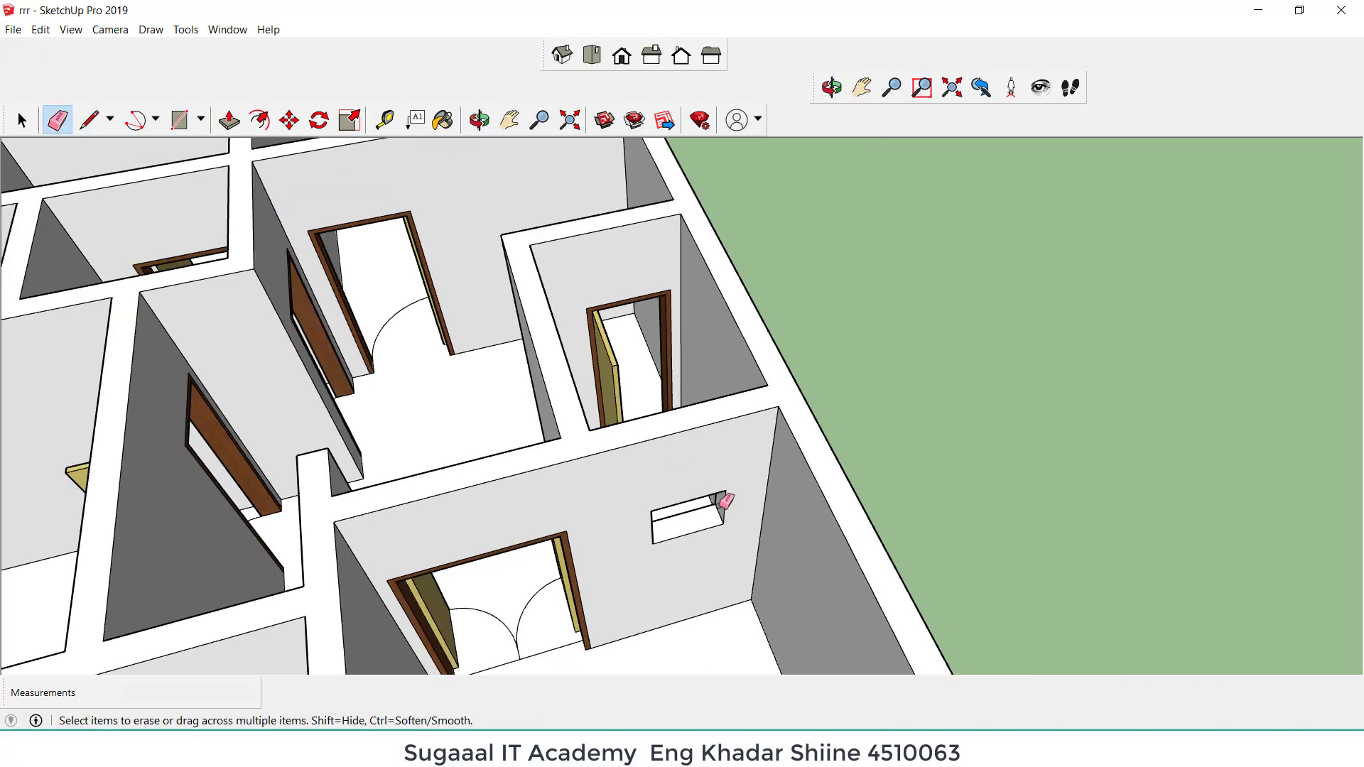
pyautogui.scroll(2, 682, 466)
pyautogui.scroll(-2, 658, 458)
pyautogui.scroll(-4, 639, 454)
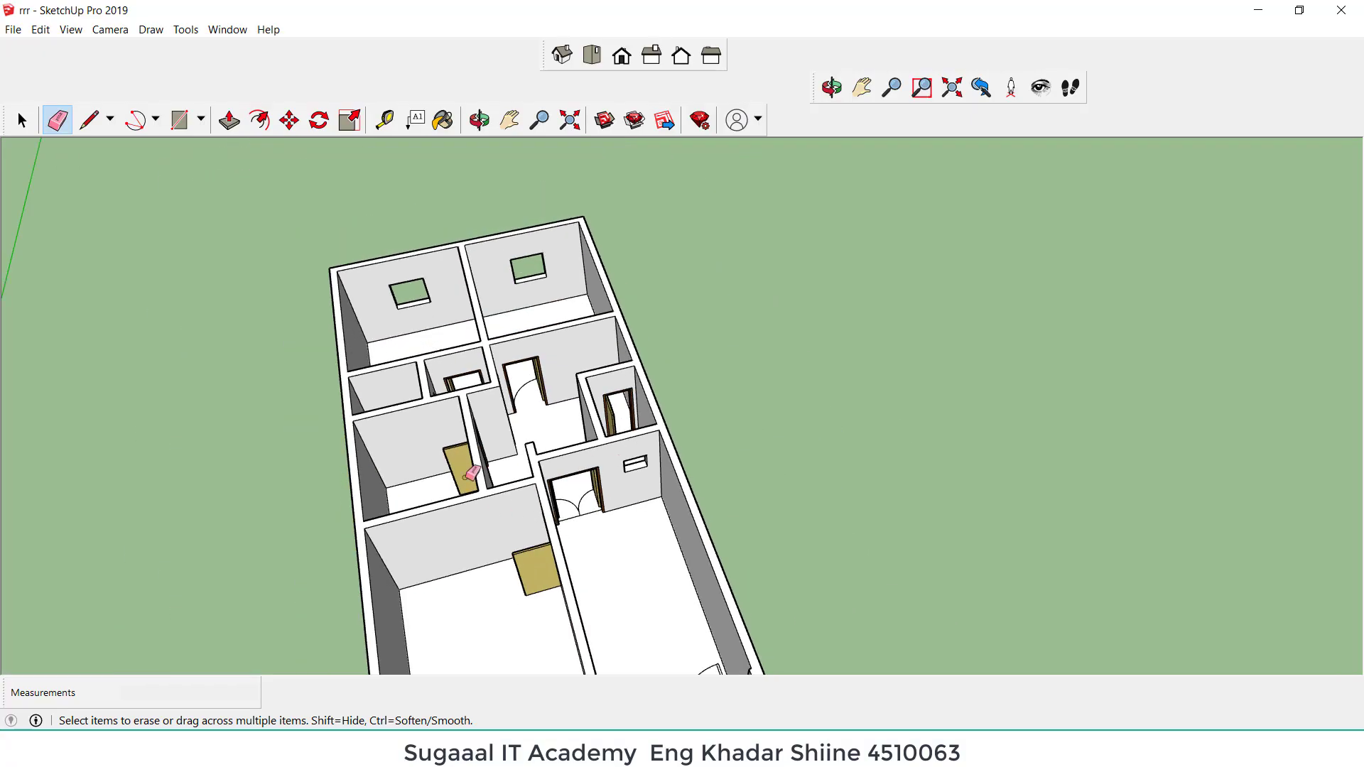
pyautogui.click(479, 120)
pyautogui.moveTo(549, 519); pyautogui.dragTo(514, 409)
pyautogui.scroll(-4, 514, 409)
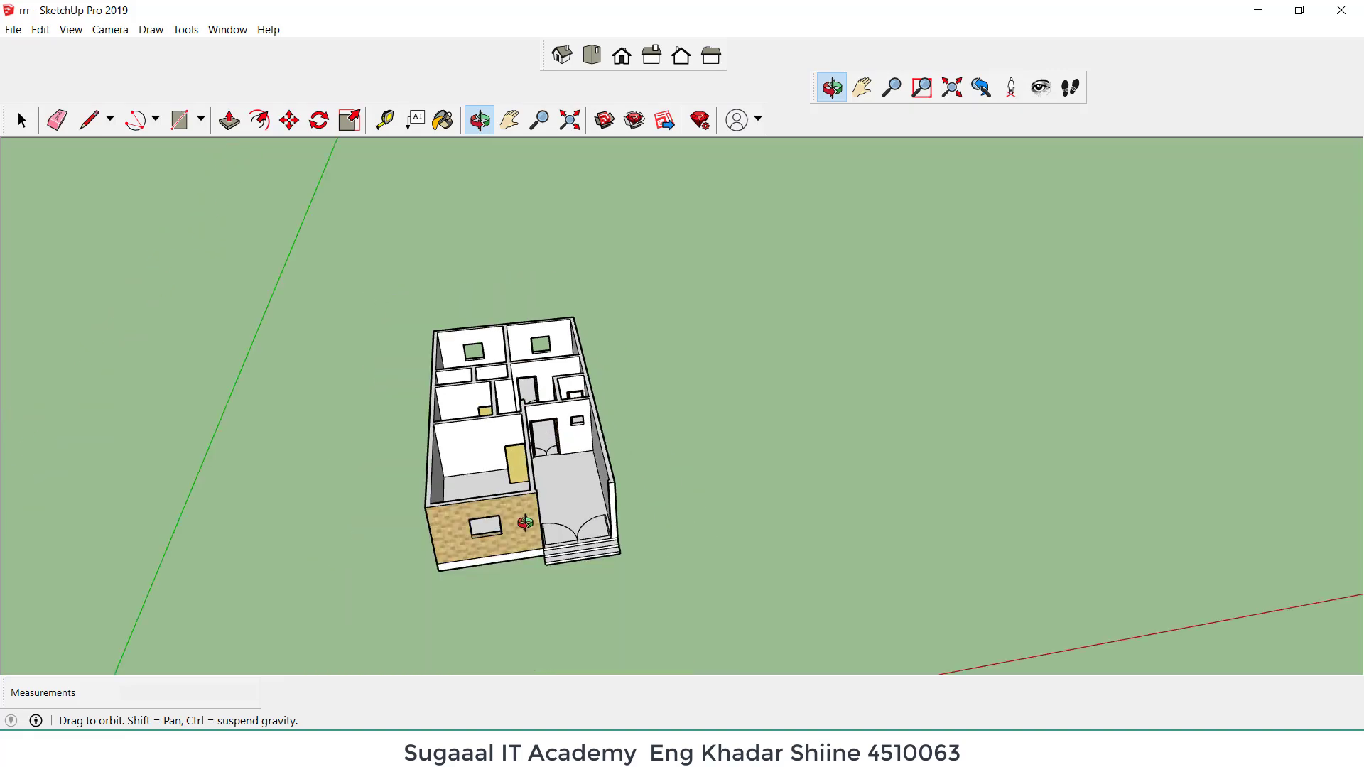
pyautogui.moveTo(505, 534); pyautogui.dragTo(476, 461)
pyautogui.scroll(2, 476, 461)
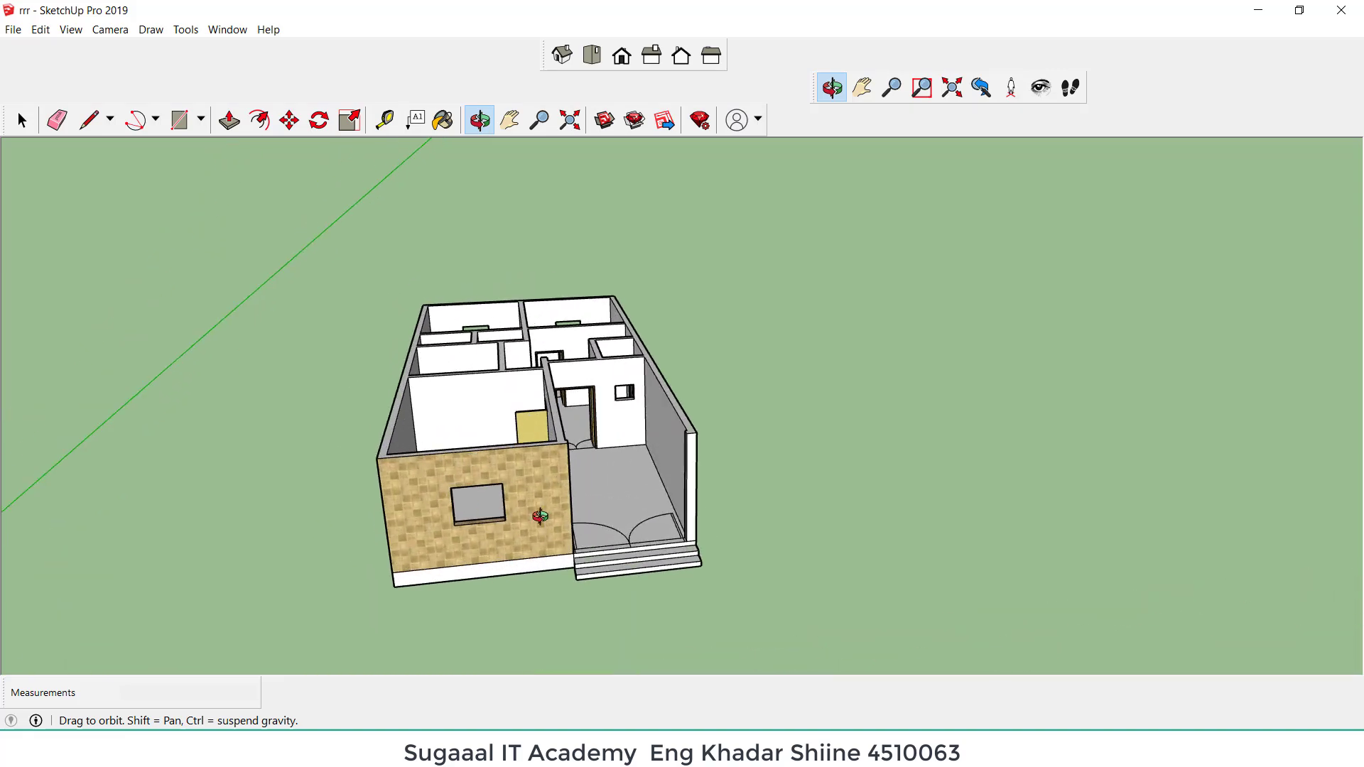